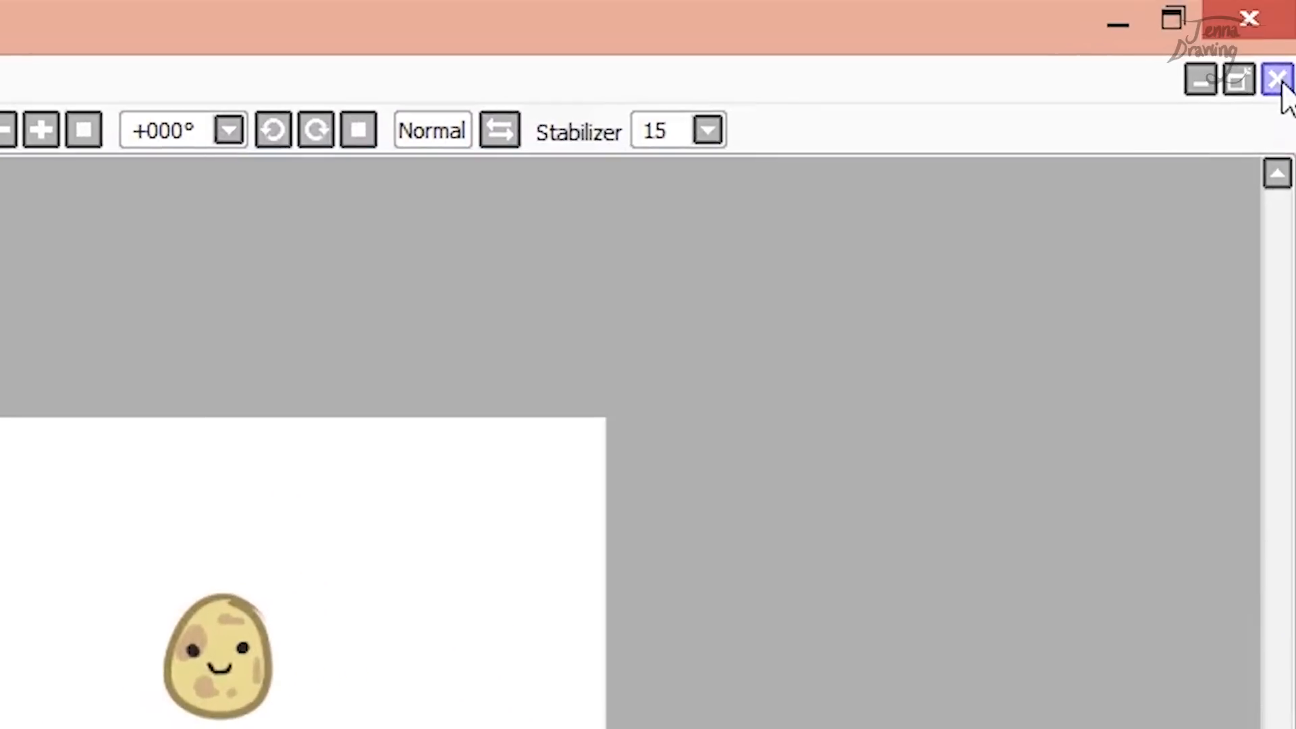
Step: Close the open canvas without saving and create a new 3508 × 4961 pixel canvas at 300 pixels/inch
click(1278, 79)
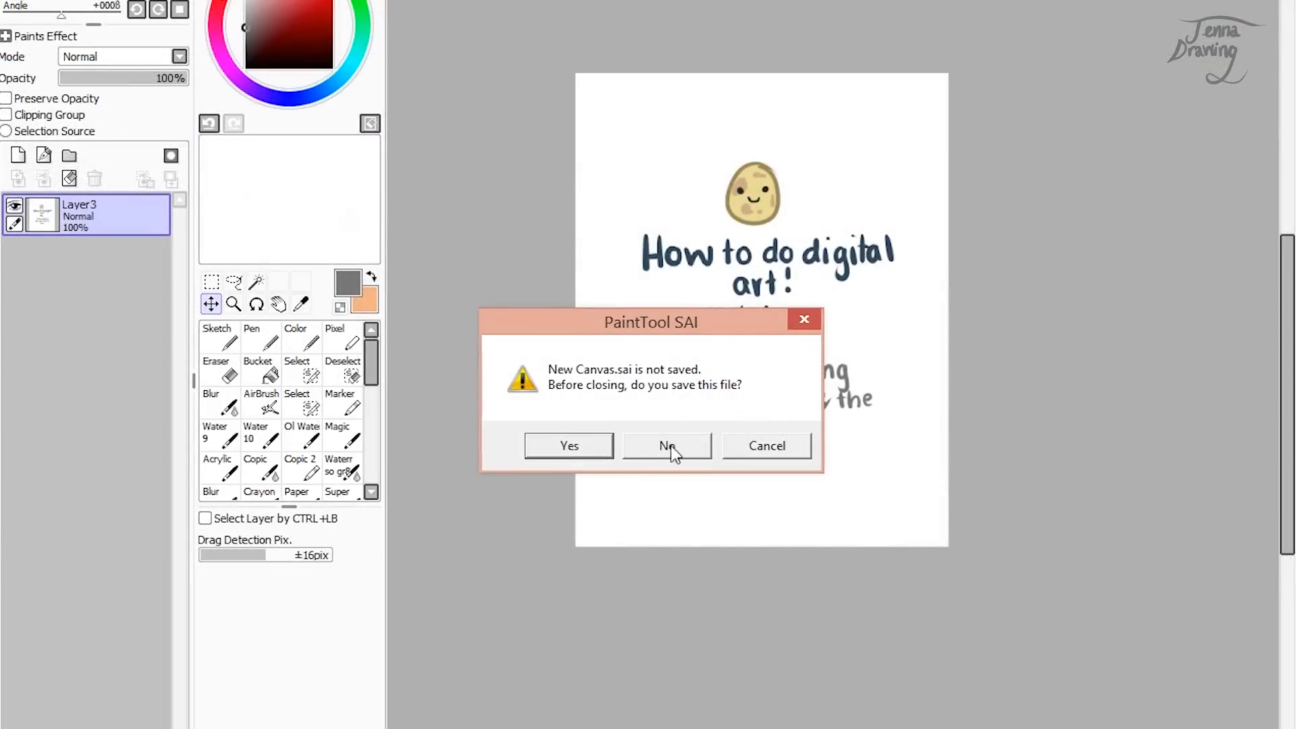
click(671, 448)
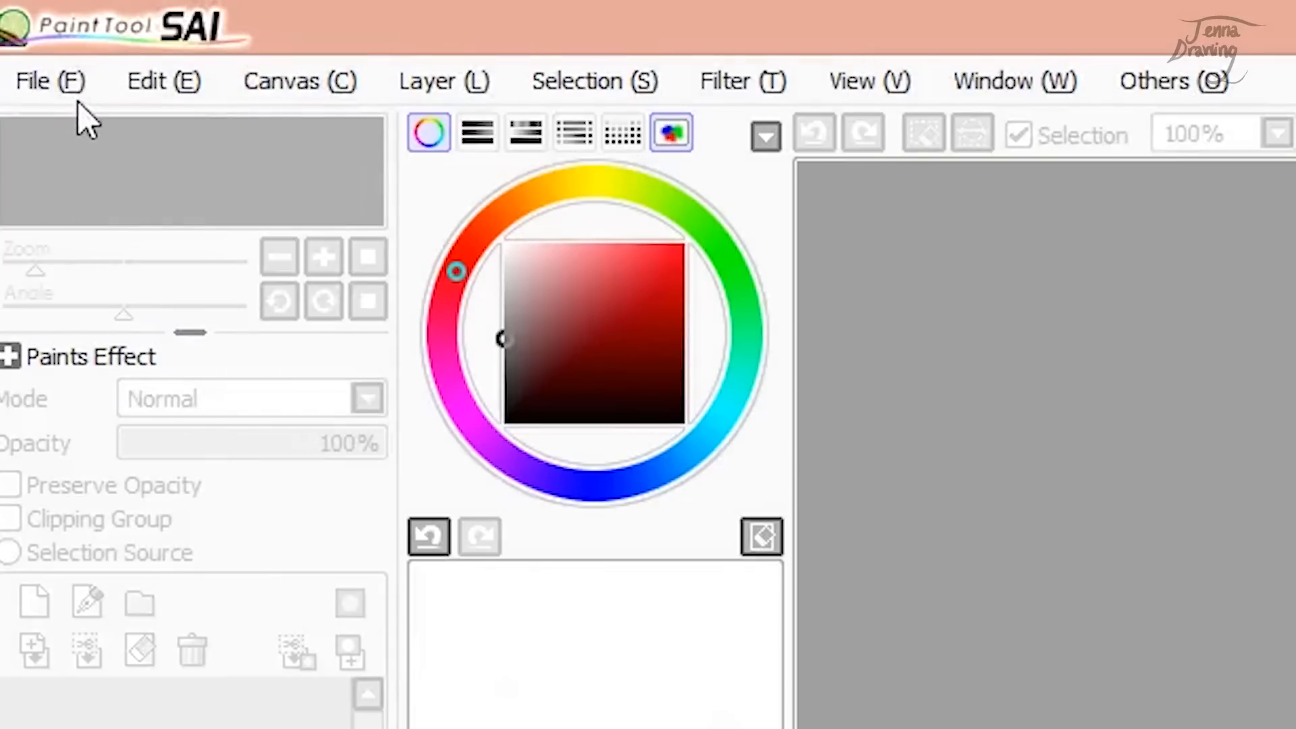
click(84, 82)
click(105, 131)
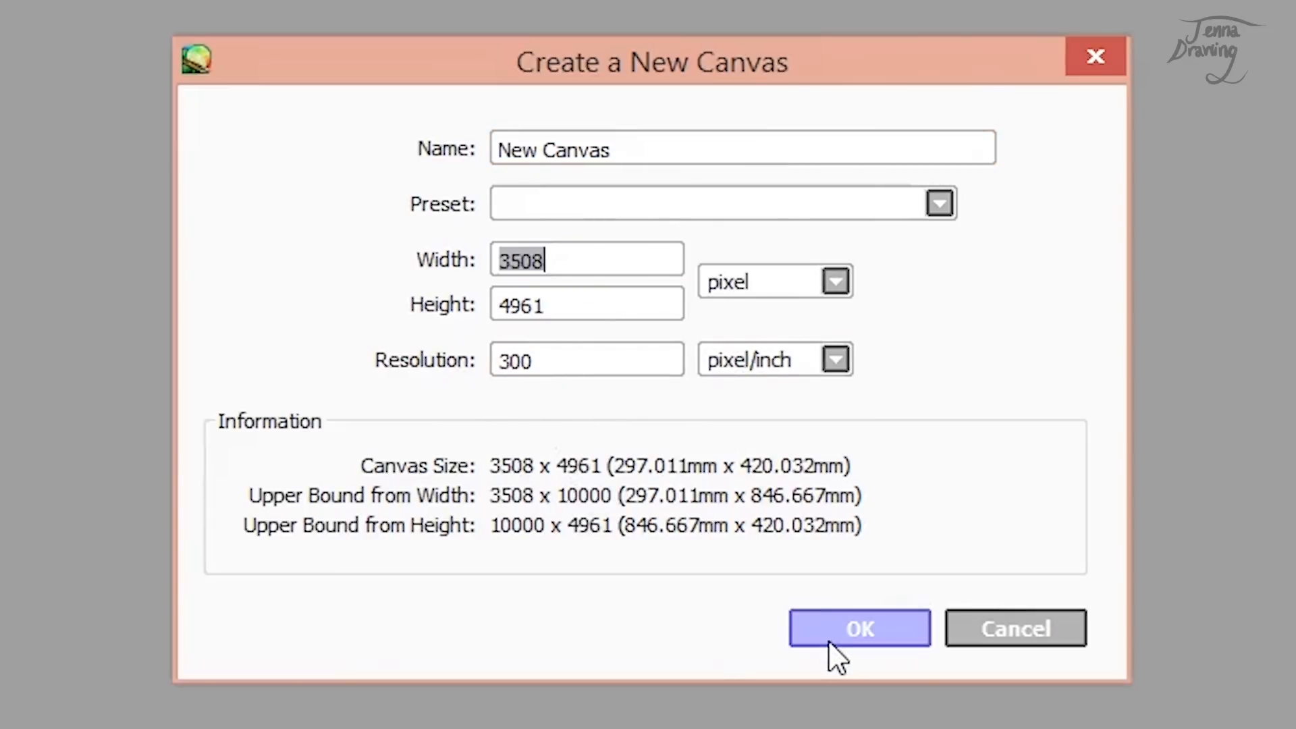
click(776, 290)
click(776, 291)
click(773, 363)
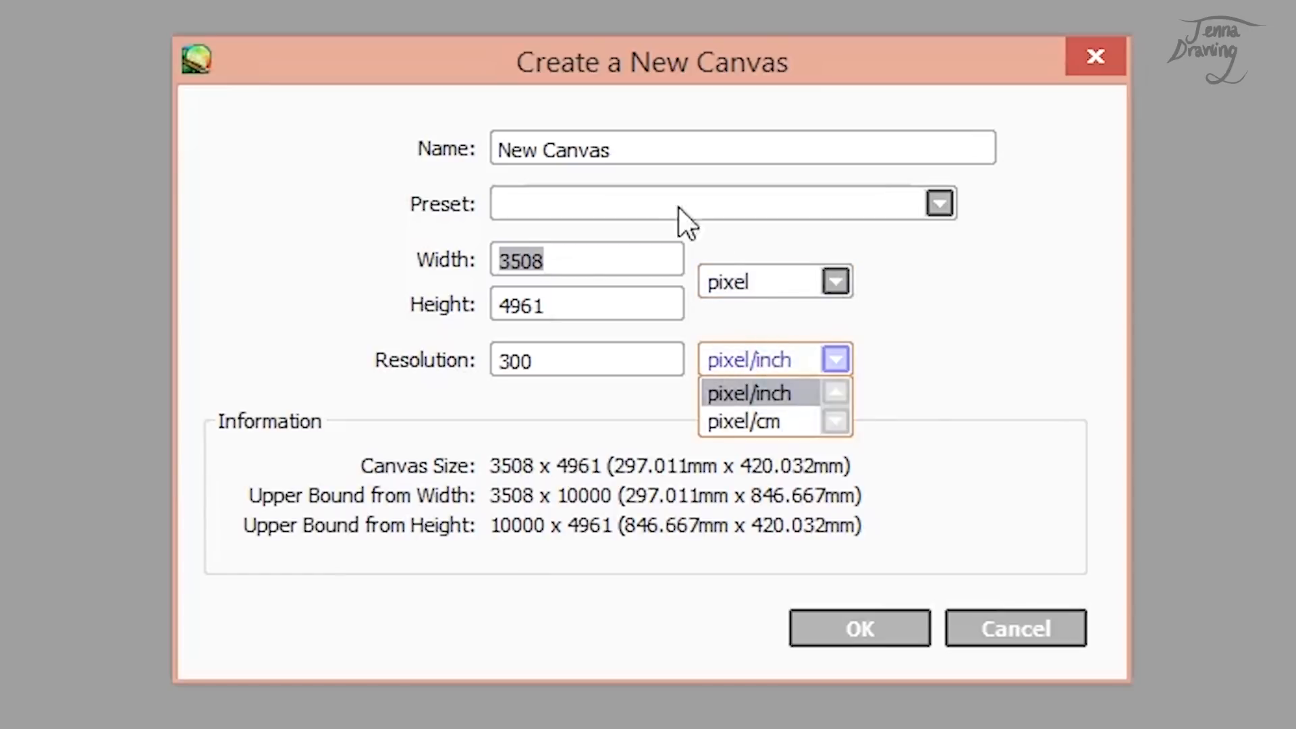
click(667, 435)
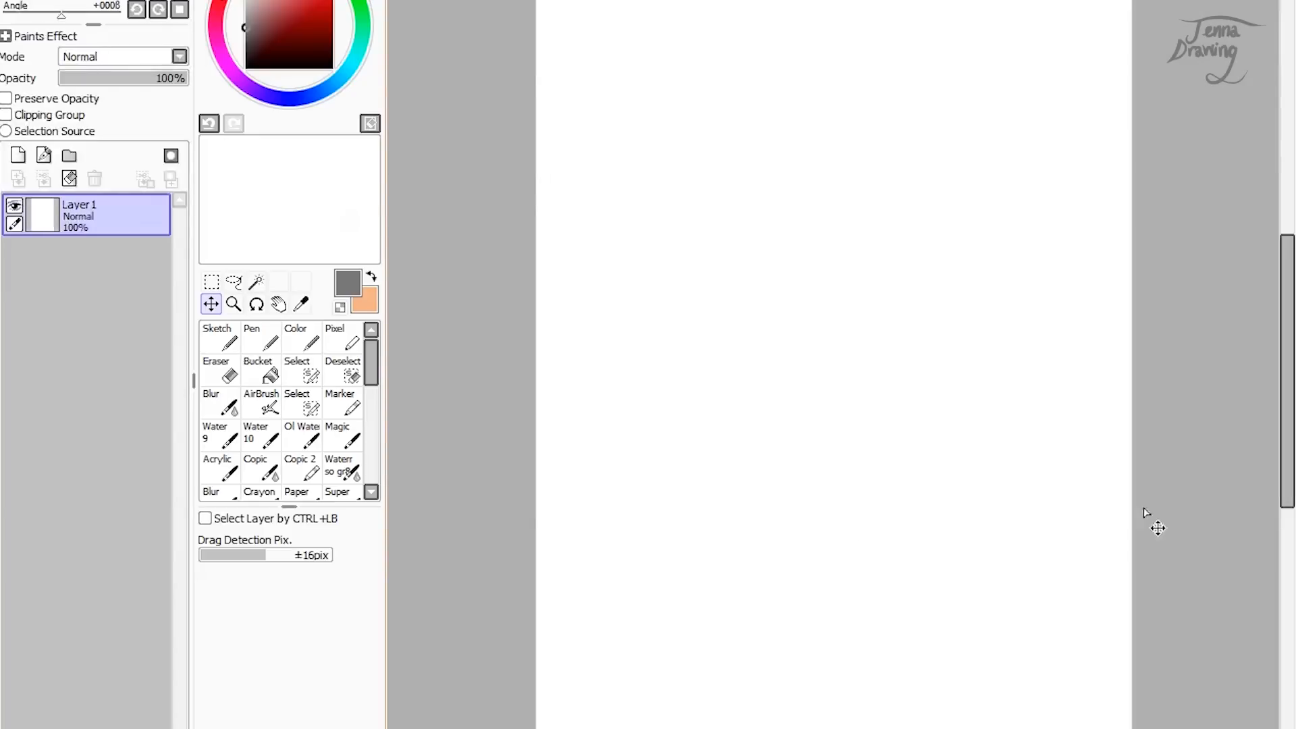
Step: Sketch a large head circle with jaw and face guide lines, plus a smaller circle with thick strokes running off the canvas's right edge
key(ctrl+alt+space)
click(918, 281)
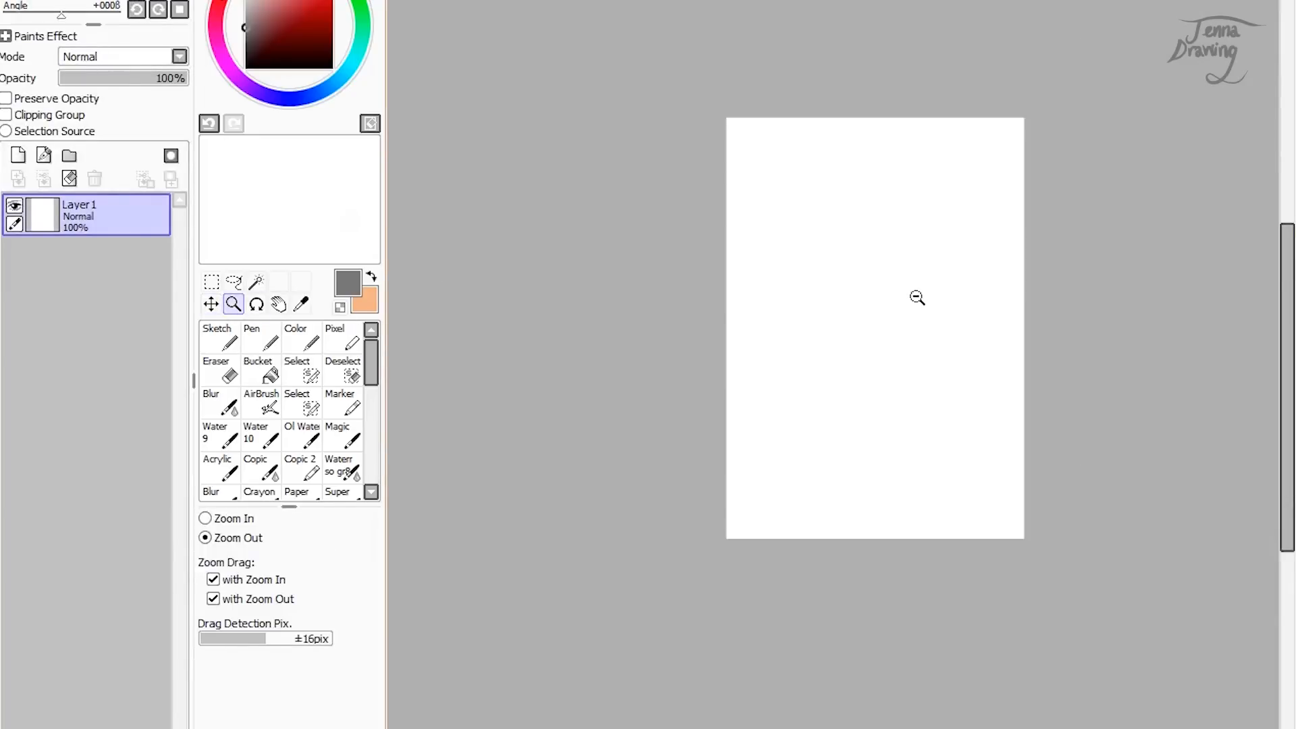
click(915, 290)
drag(673, 128, 1225, 544)
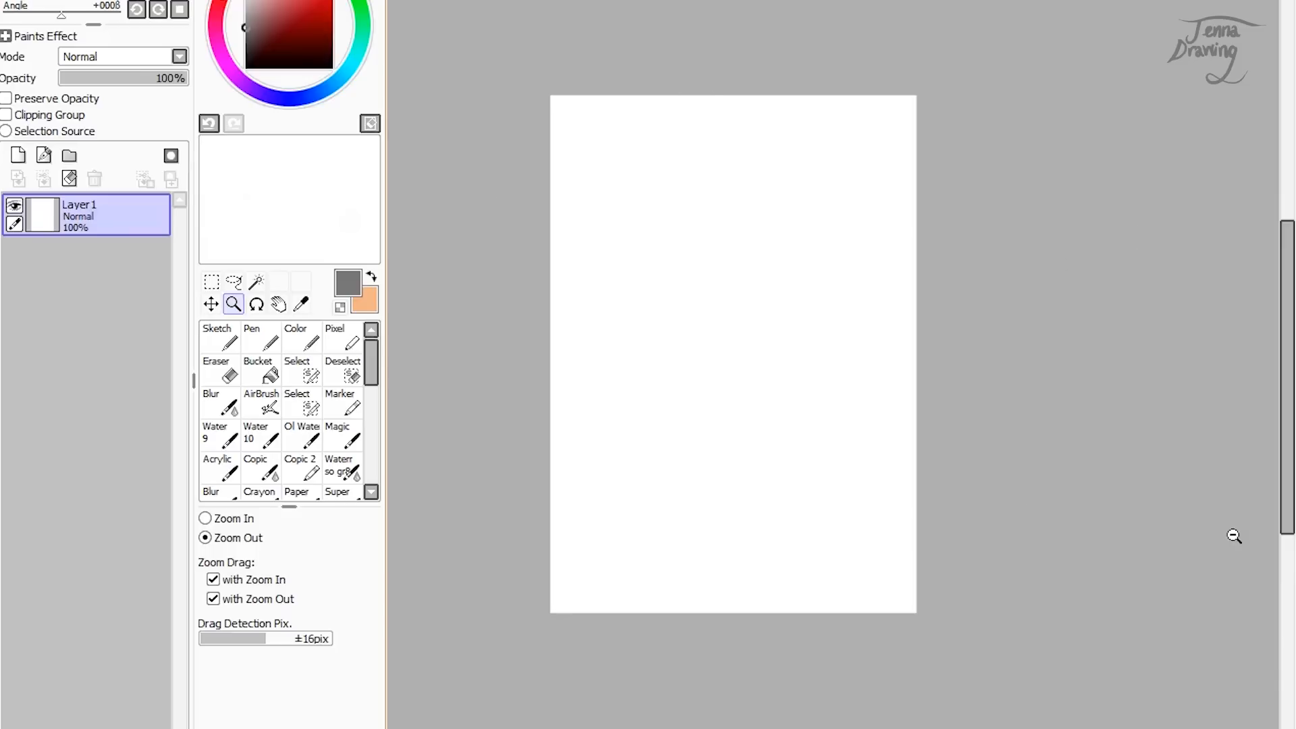
click(220, 338)
drag(756, 172, 637, 194)
mouse_move(643, 241)
mouse_down()
mouse_move(631, 391)
mouse_move(776, 291)
mouse_up()
mouse_move(857, 398)
mouse_down()
mouse_move(825, 339)
mouse_move(837, 368)
mouse_move(963, 448)
mouse_up()
mouse_move(789, 417)
mouse_down()
mouse_move(863, 475)
mouse_move(981, 502)
mouse_up()
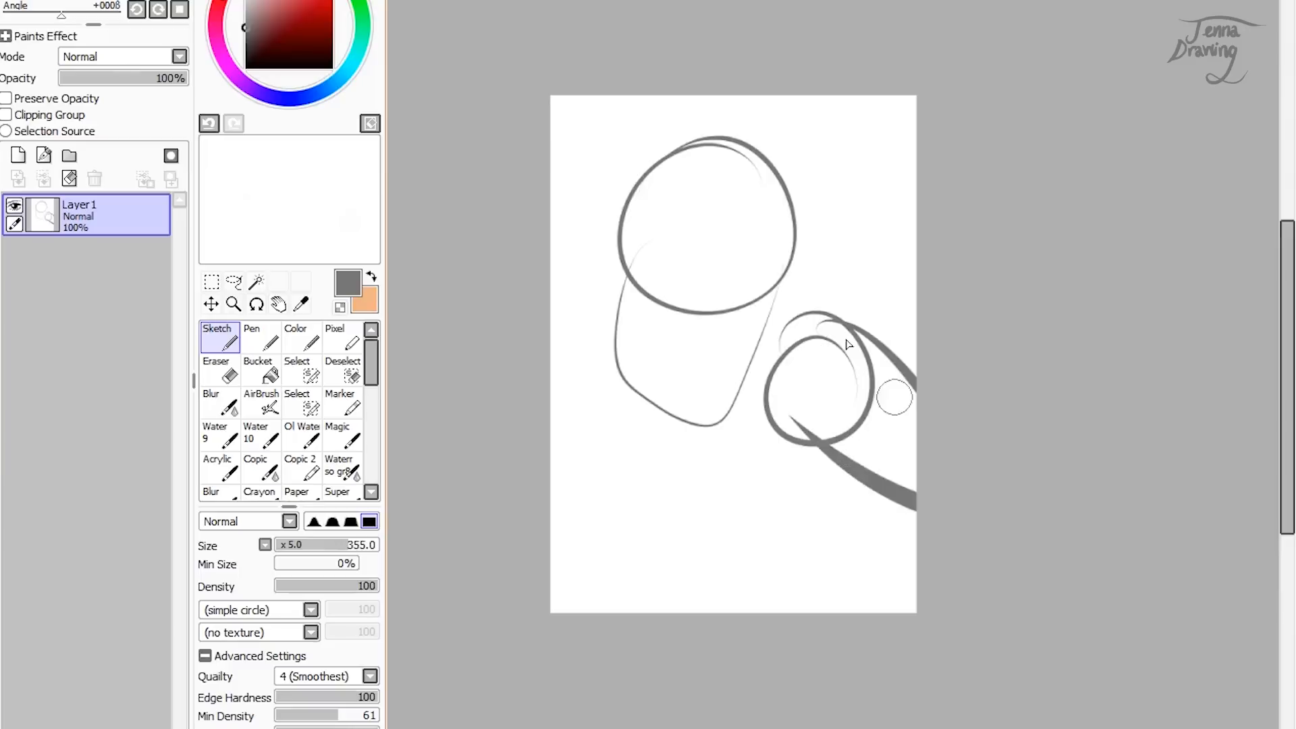
mouse_move(625, 233)
mouse_down()
mouse_move(618, 320)
mouse_move(646, 390)
mouse_move(776, 287)
mouse_up()
drag(696, 150, 665, 378)
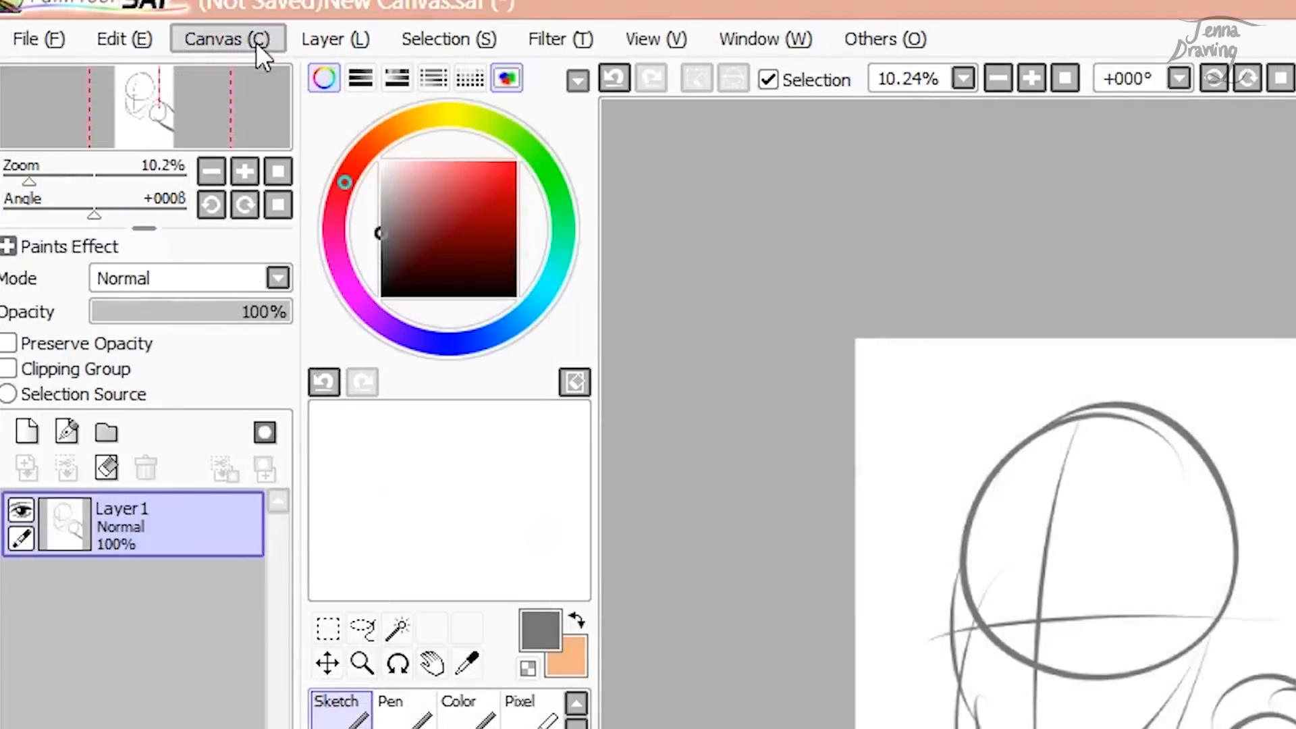
Step: Extend the canvas by +400 pixels on its right side
click(269, 38)
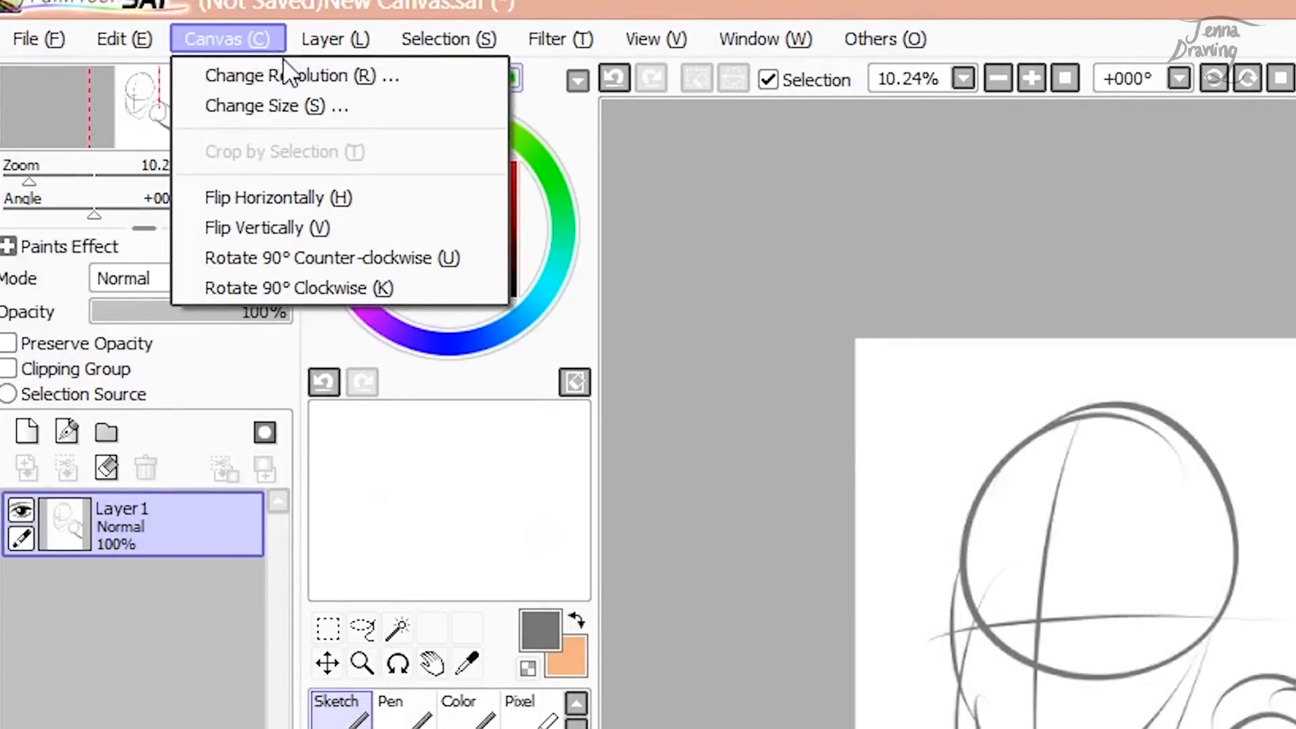
click(276, 105)
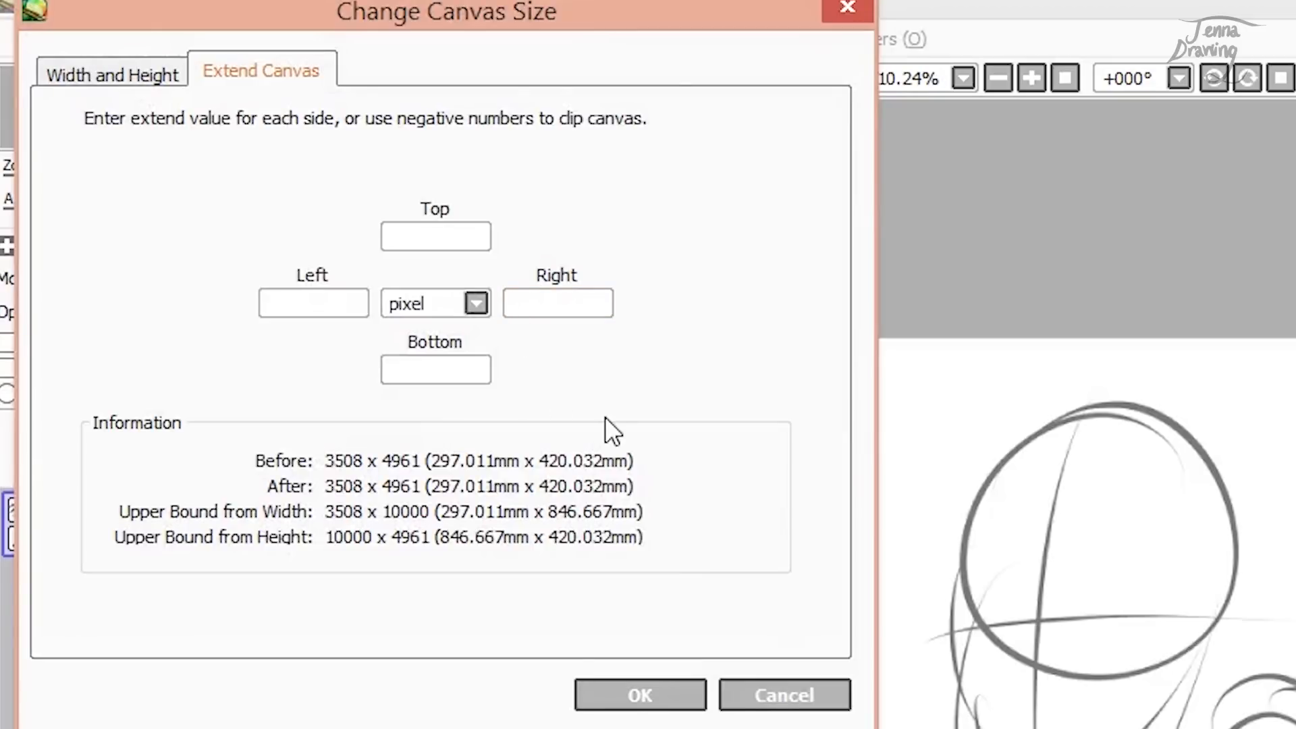
text(+400)
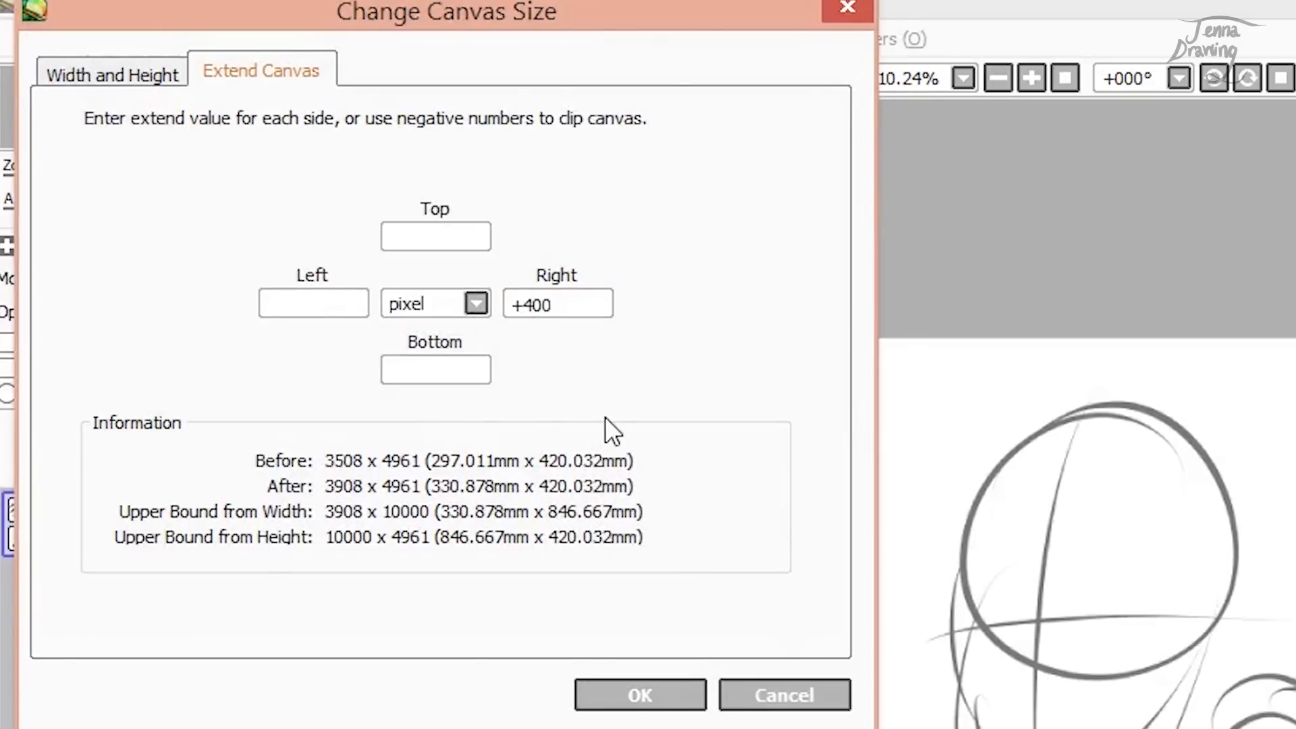
key(Return)
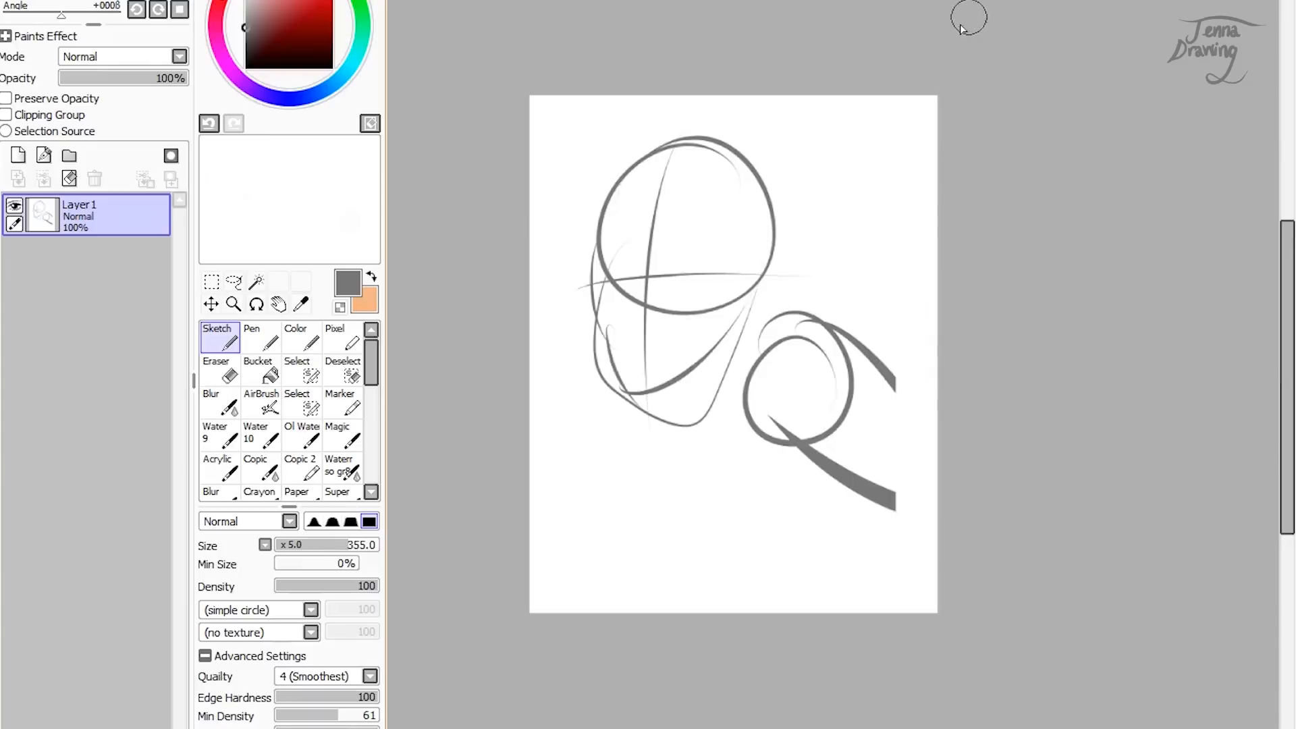
Step: Erase the whole sketch from the layer with the Eraser
key(e)
mouse_move(742, 142)
mouse_down()
mouse_move(559, 288)
mouse_move(758, 165)
mouse_move(671, 237)
mouse_move(605, 383)
mouse_move(784, 223)
mouse_move(763, 284)
mouse_move(783, 277)
mouse_move(666, 415)
mouse_move(829, 458)
mouse_move(738, 419)
mouse_move(810, 359)
mouse_up()
mouse_move(856, 431)
mouse_down()
mouse_move(862, 359)
mouse_move(707, 341)
mouse_up()
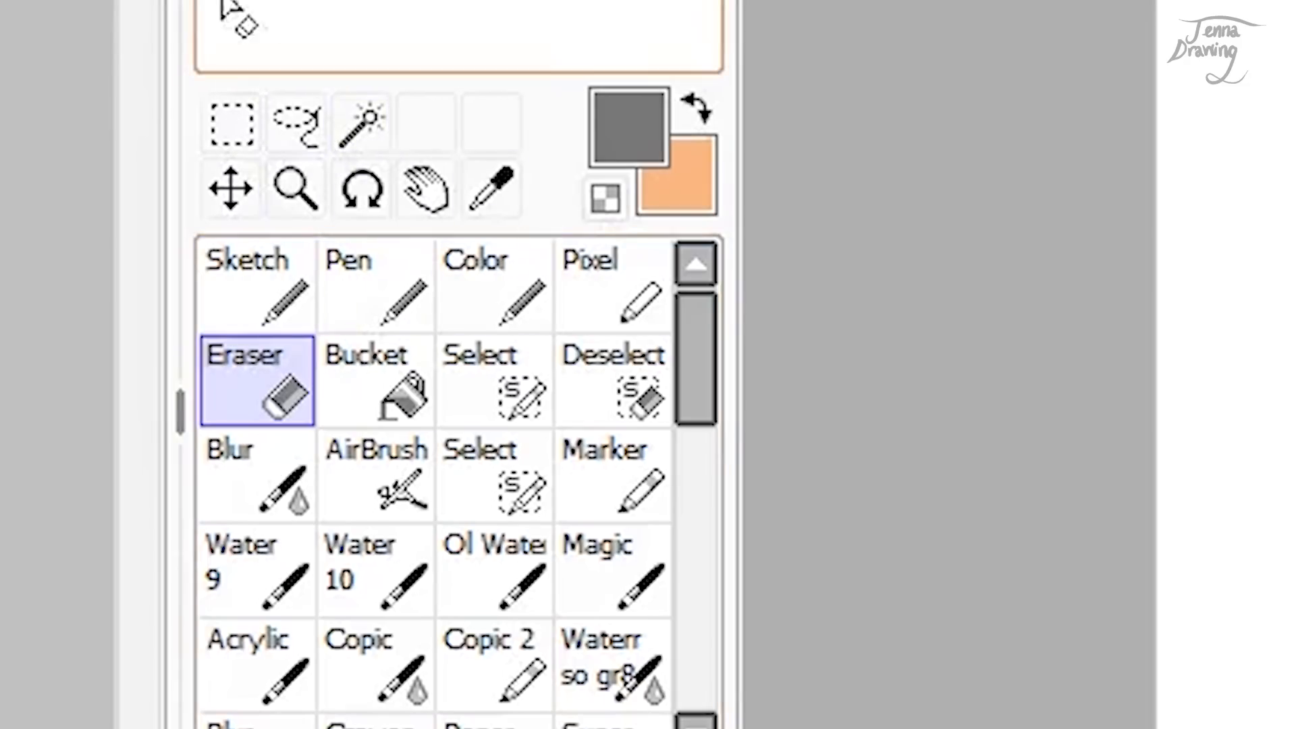
Step: Make a large rectangular selection on the blank canvas and deselect it
click(211, 282)
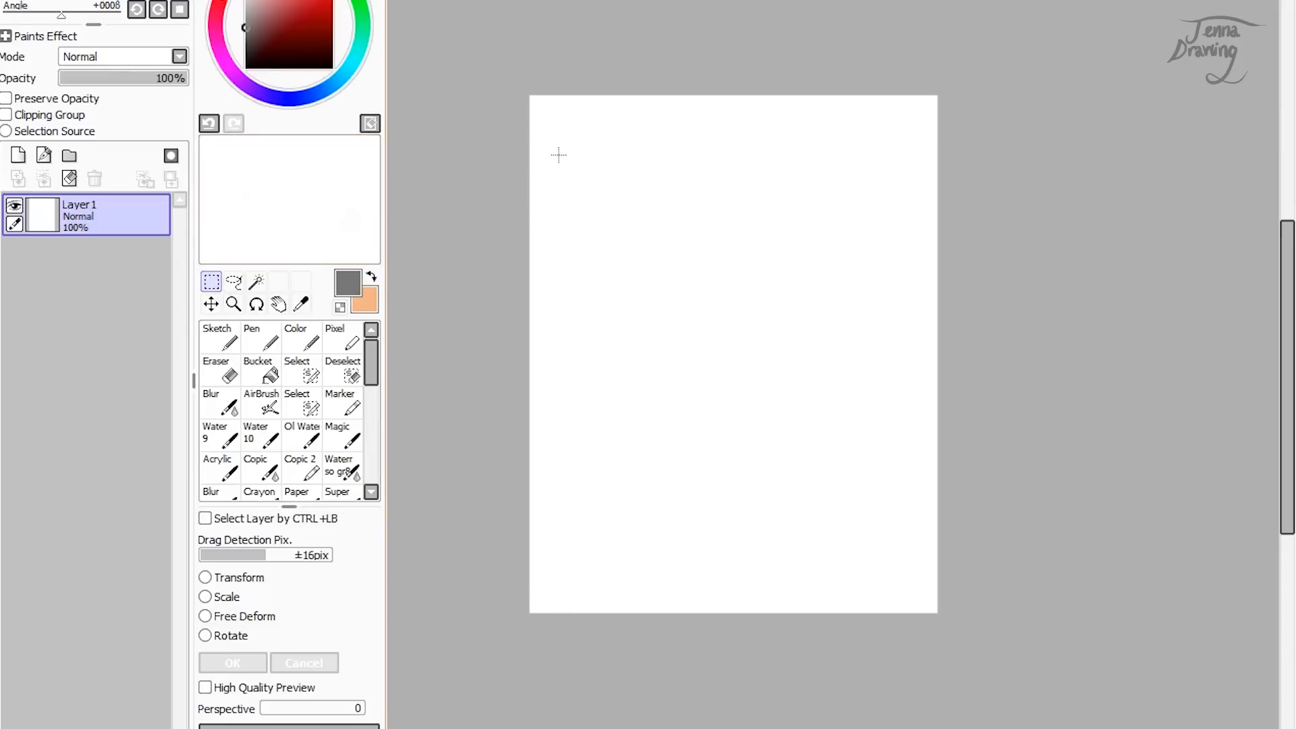
drag(556, 157, 824, 433)
click(866, 362)
Step: Paint a small grey dot in the upper middle of the canvas and enclose it in a rectangular selection
click(220, 337)
click(701, 258)
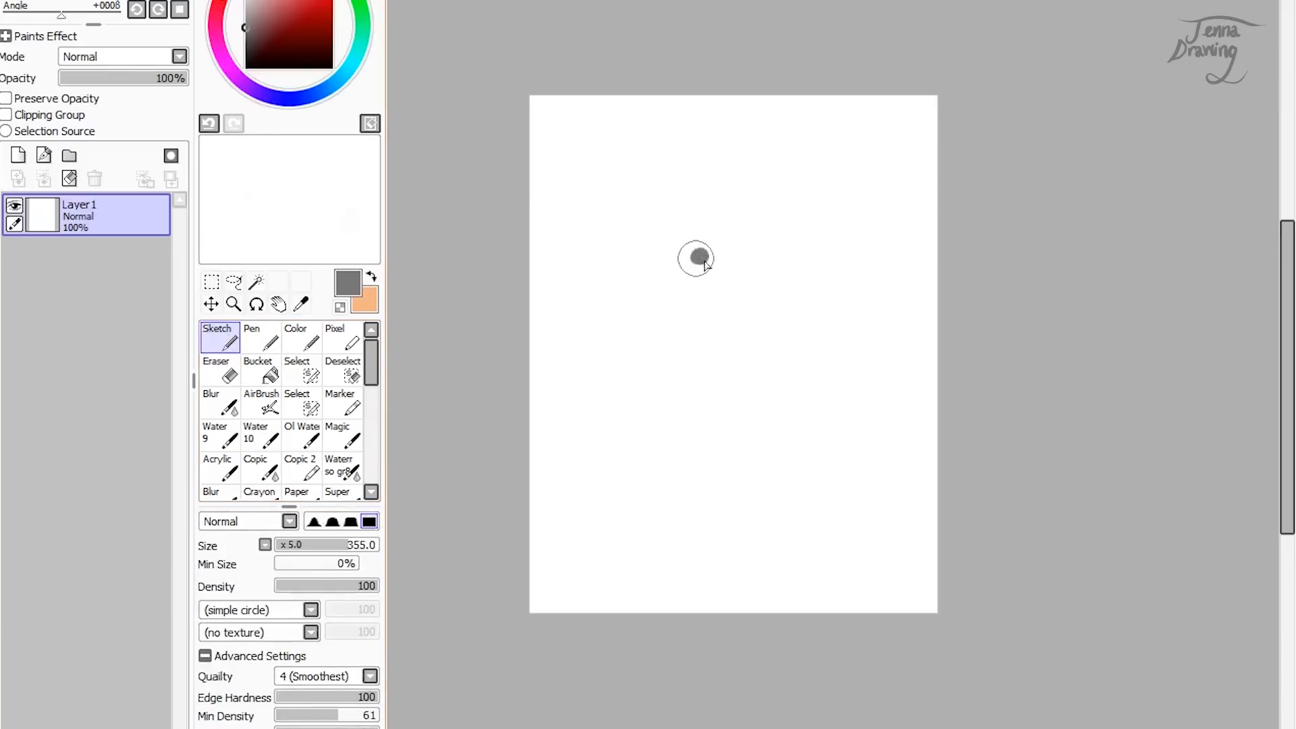
click(235, 282)
drag(657, 228, 737, 295)
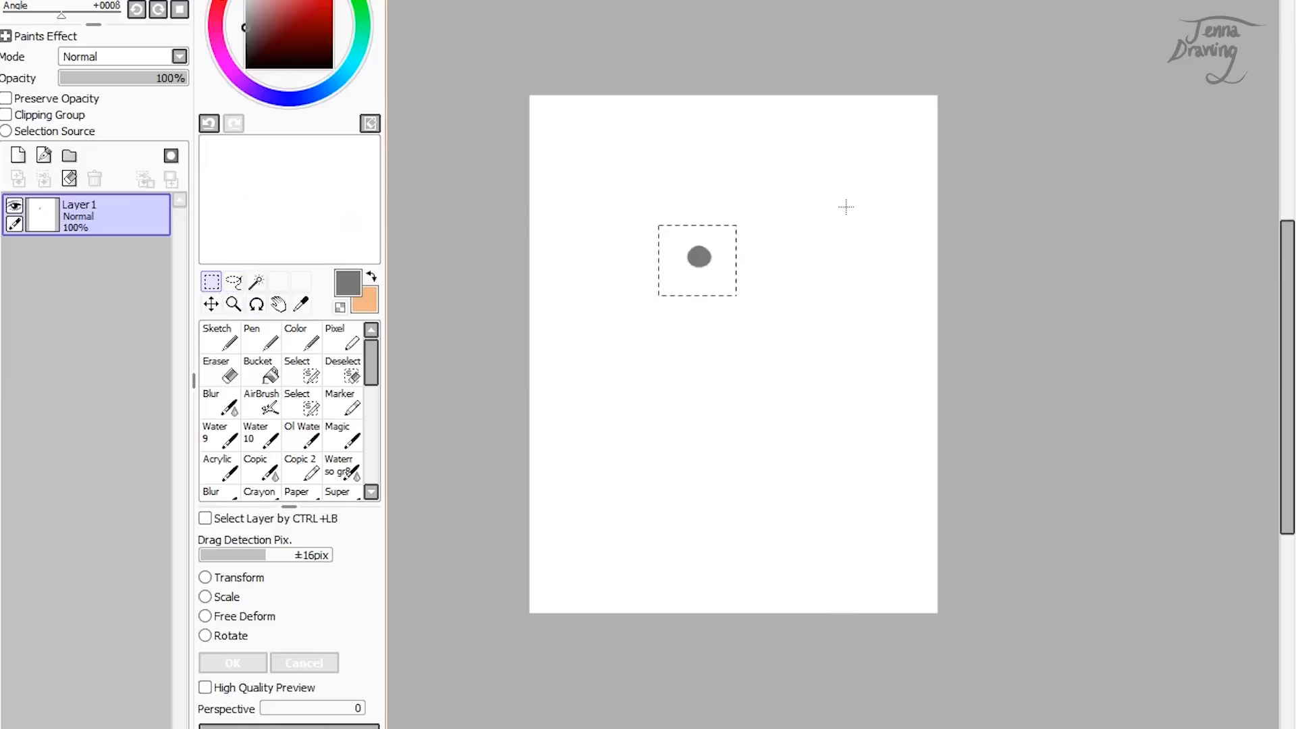
Step: Reselect the grey dot with a rectangular selection, shift it slightly downward and deselect it
drag(659, 218, 755, 314)
click(579, 167)
drag(715, 256, 702, 288)
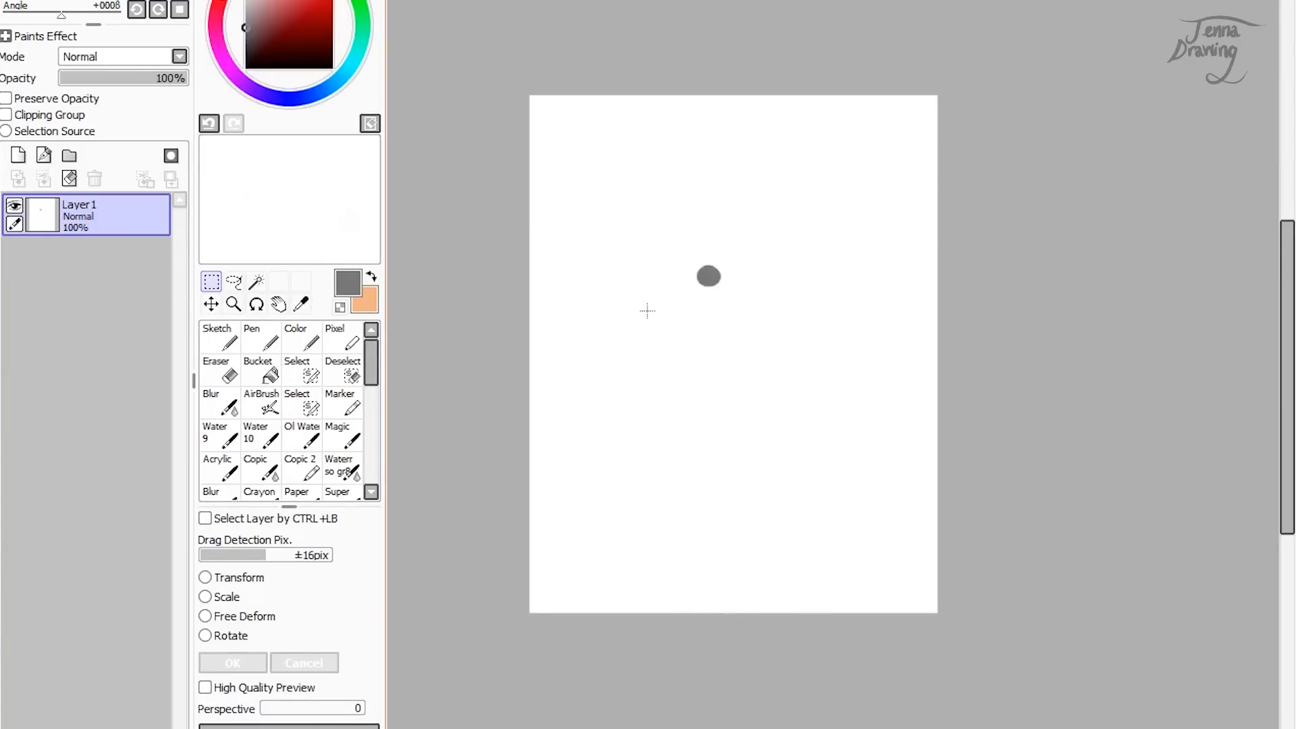
Step: Enclose the grey dot in freehand Lasso selections, move it slightly and deselect it
click(235, 282)
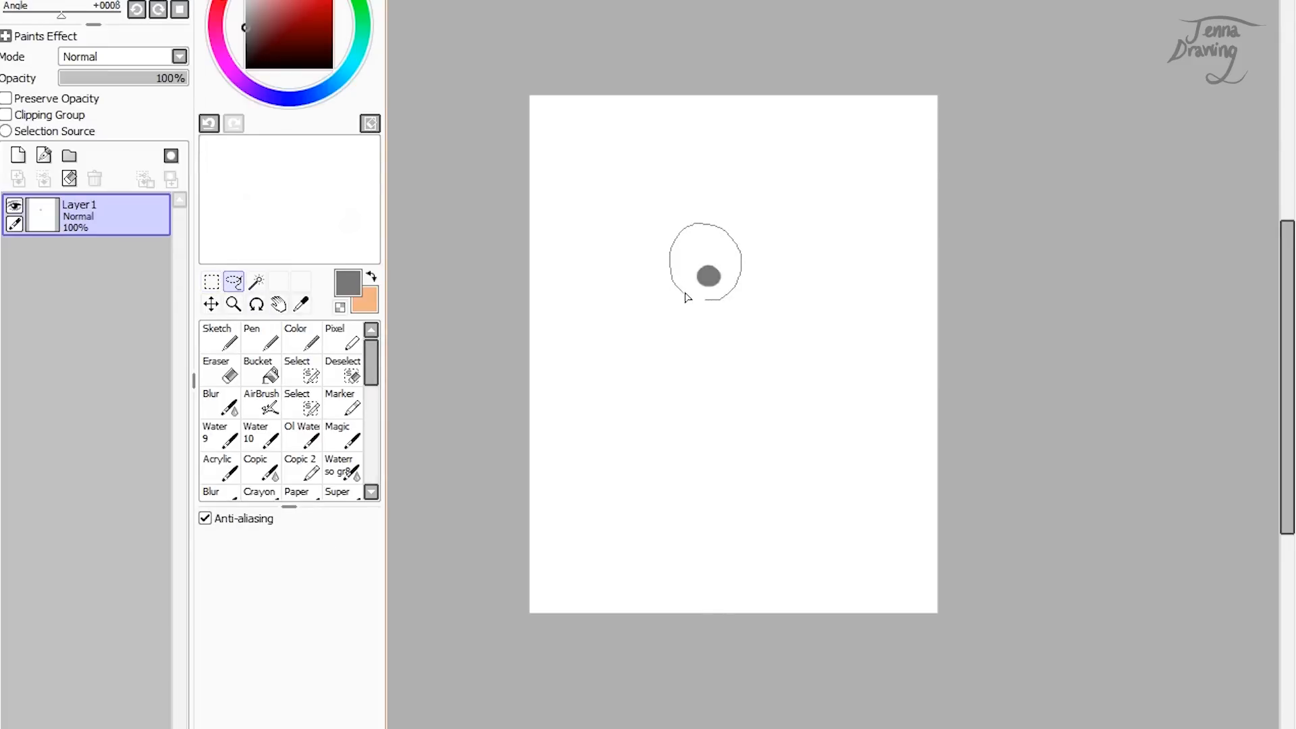
drag(706, 305, 727, 297)
drag(769, 235, 766, 189)
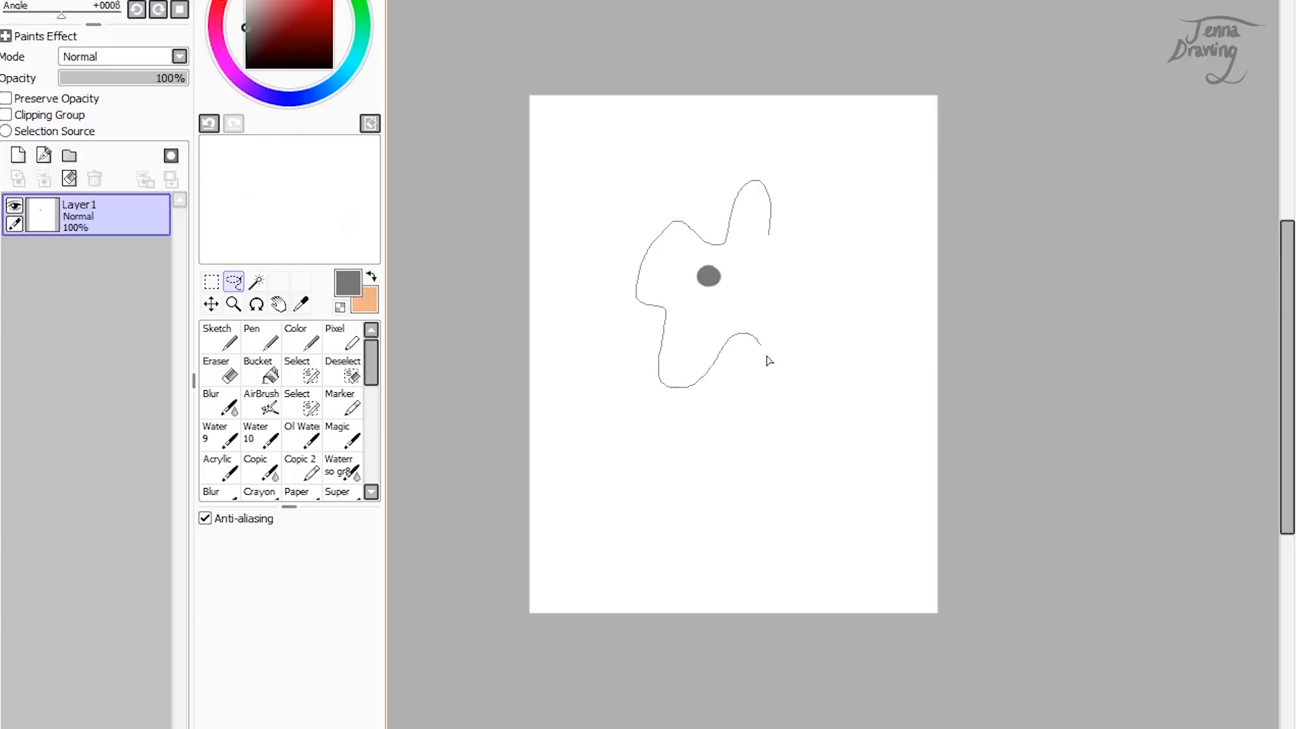
drag(814, 252, 808, 255)
mouse_move(740, 284)
mouse_down()
mouse_move(776, 237)
mouse_move(848, 214)
mouse_move(682, 308)
mouse_move(830, 262)
mouse_move(645, 282)
mouse_move(797, 249)
mouse_move(703, 262)
mouse_up()
click(754, 220)
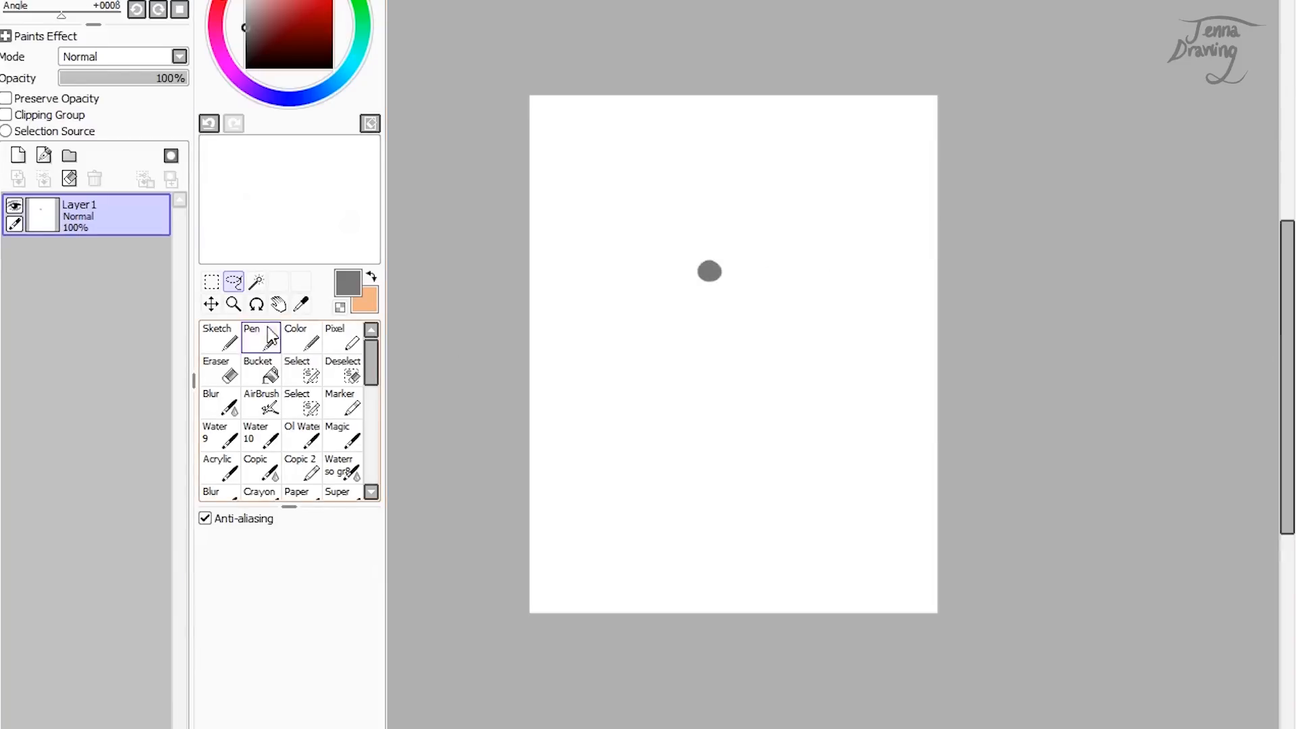
Step: Select the empty area around the grey dot with the Magic Wand in Transparency (Strict) mode and clear the selection
click(255, 281)
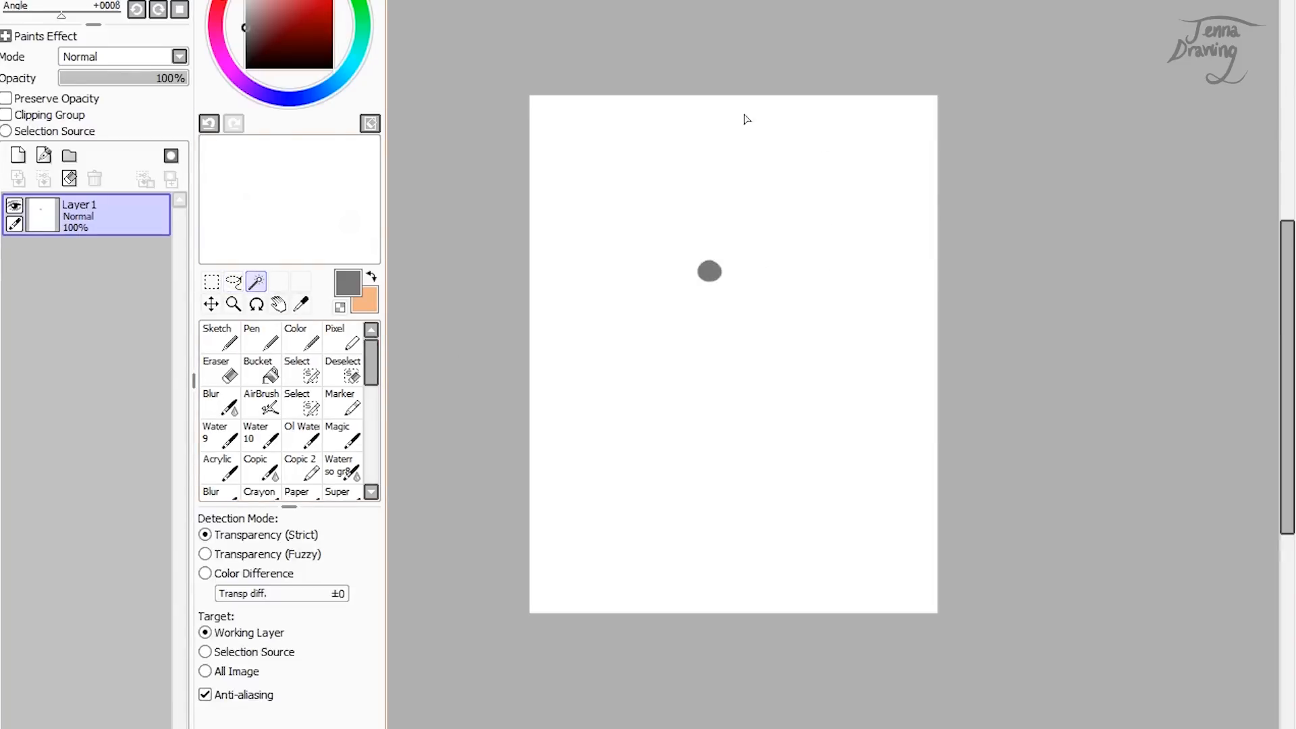
click(211, 282)
click(256, 282)
click(724, 347)
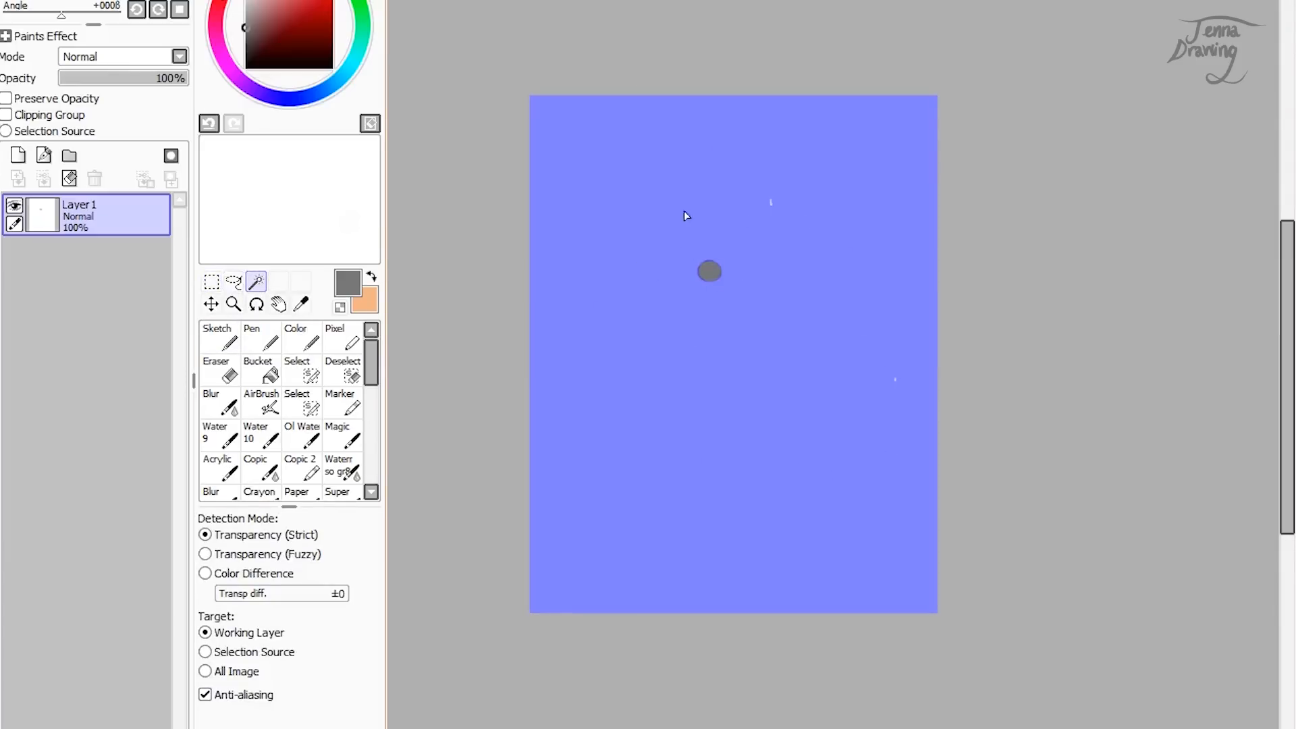
click(211, 281)
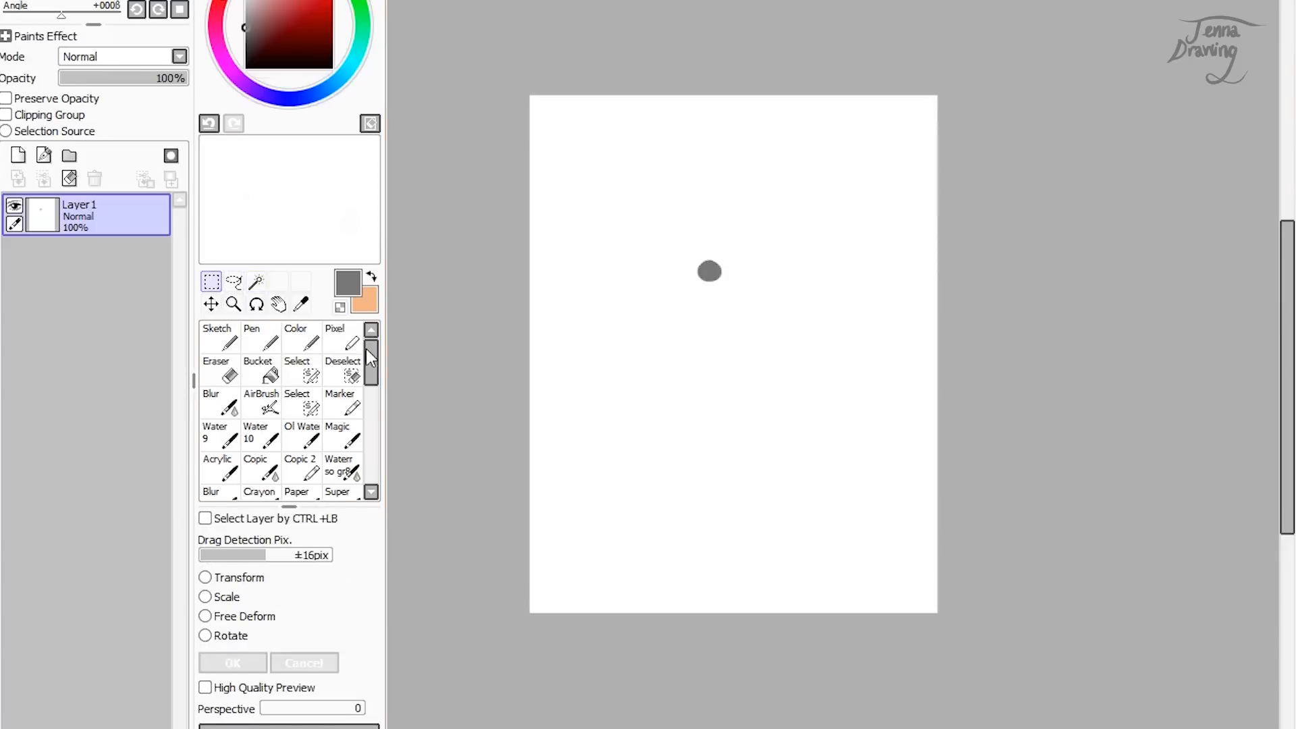
click(256, 281)
Step: Paint a larger grey oval in the upper middle of the canvas and enclose it in a rectangular selection
click(221, 340)
mouse_move(710, 266)
mouse_down()
mouse_move(722, 216)
mouse_move(793, 330)
mouse_up()
click(210, 282)
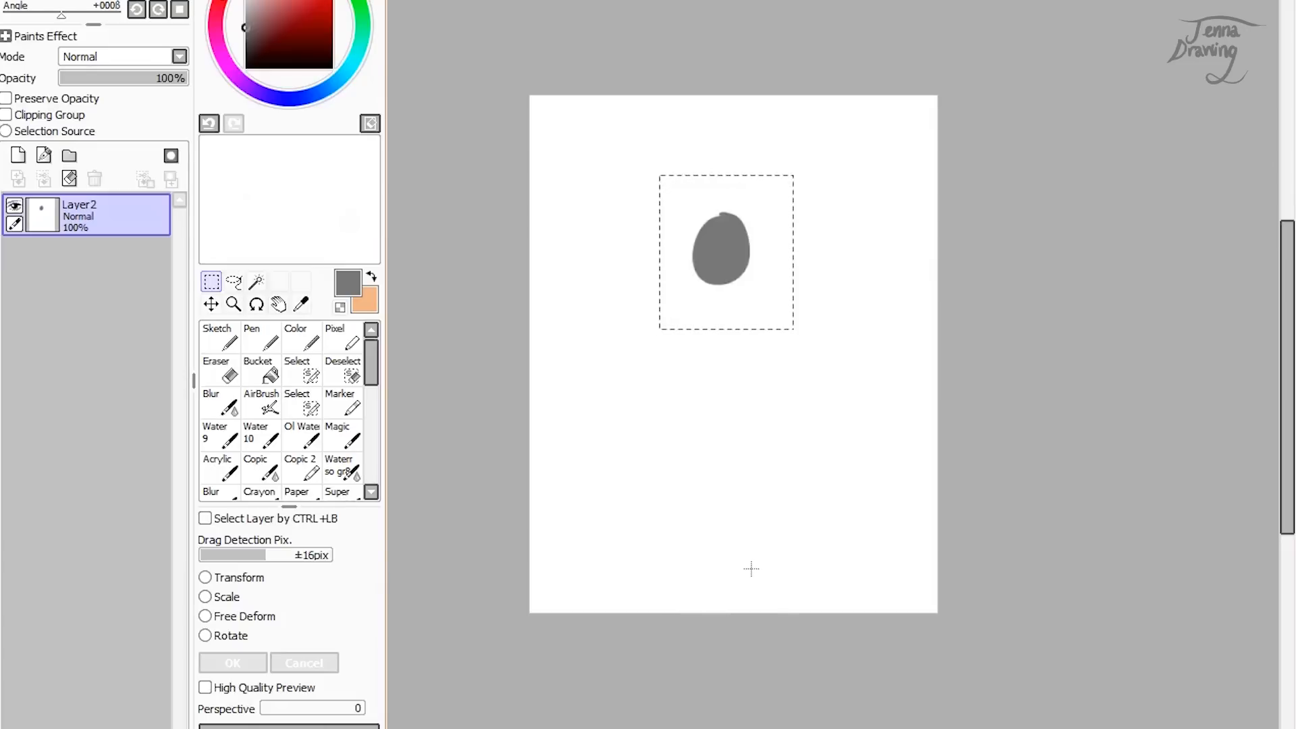
Step: Rotate the canvas view in both directions and return it to the upright 0° angle
key(End)
key(End)
key(End)
key(End)
key(End)
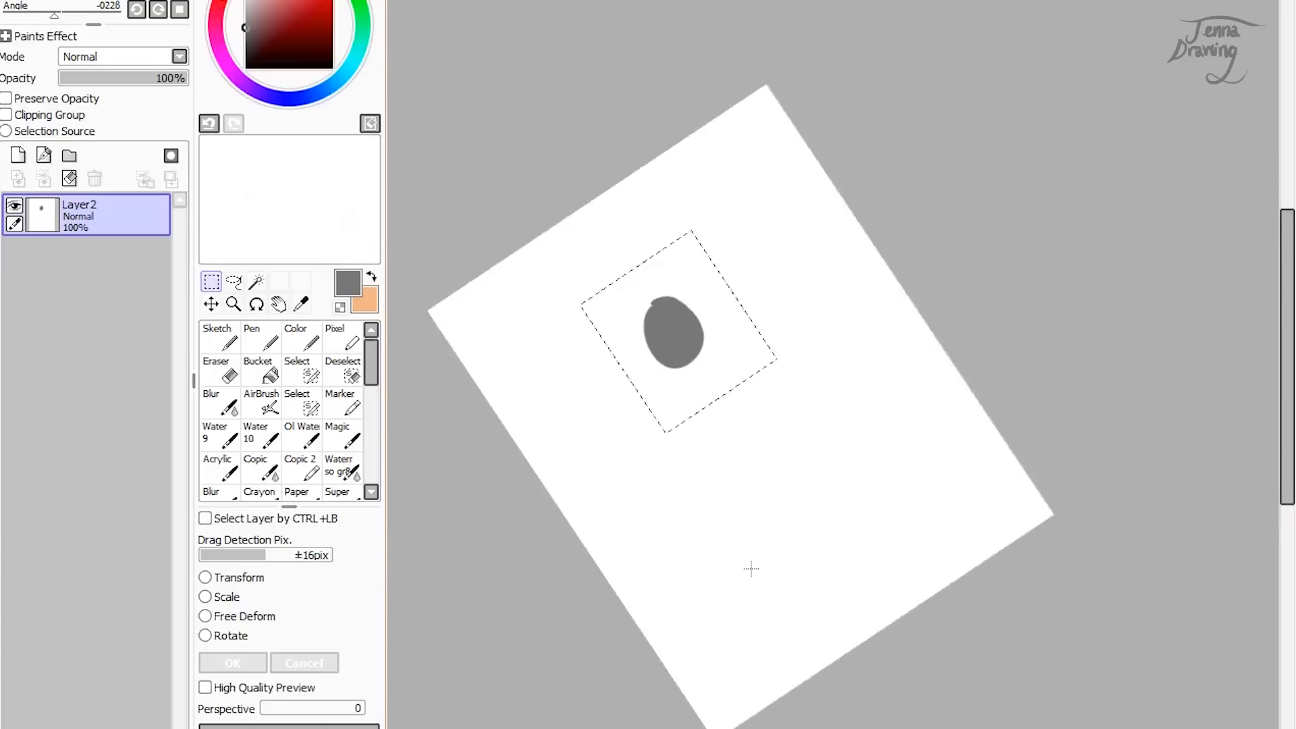
key(Delete)
key(Delete)
key(Delete)
key(Delete)
key(Delete)
key(Delete)
key(Delete)
key(Delete)
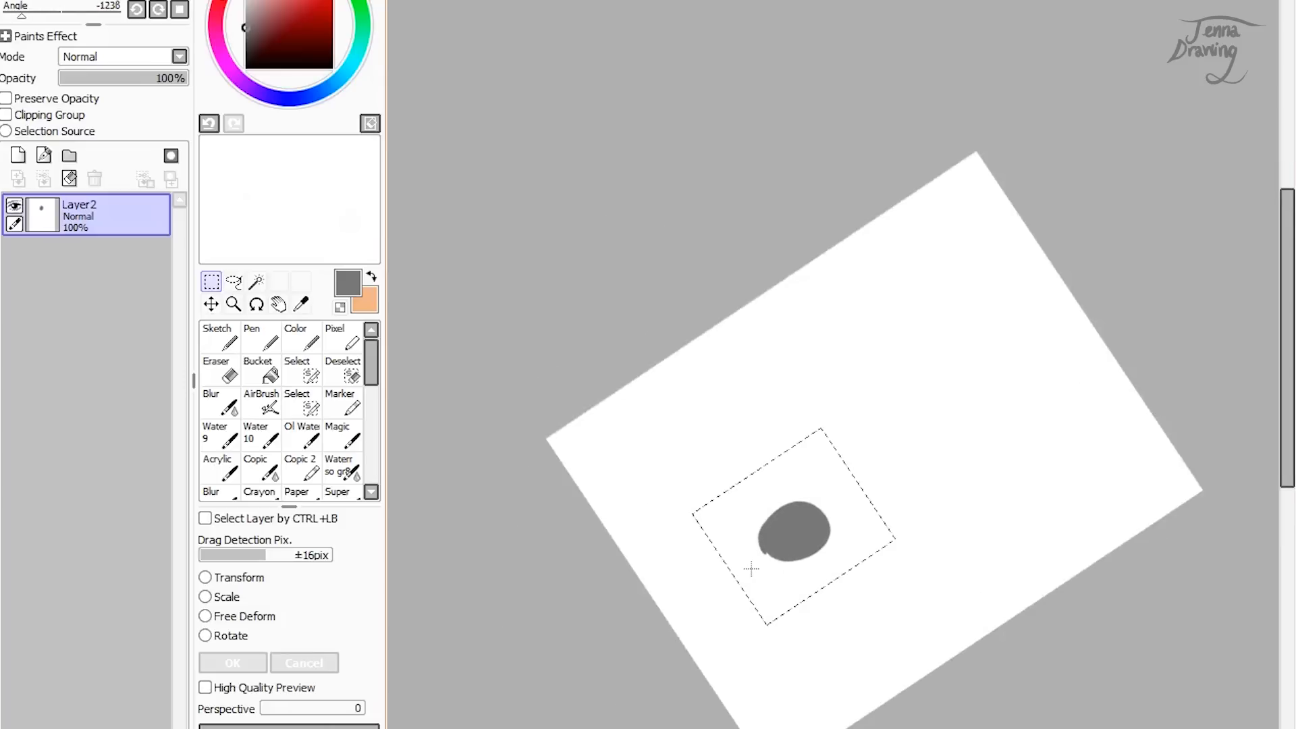
key(End)
key(End)
key(End)
key(End)
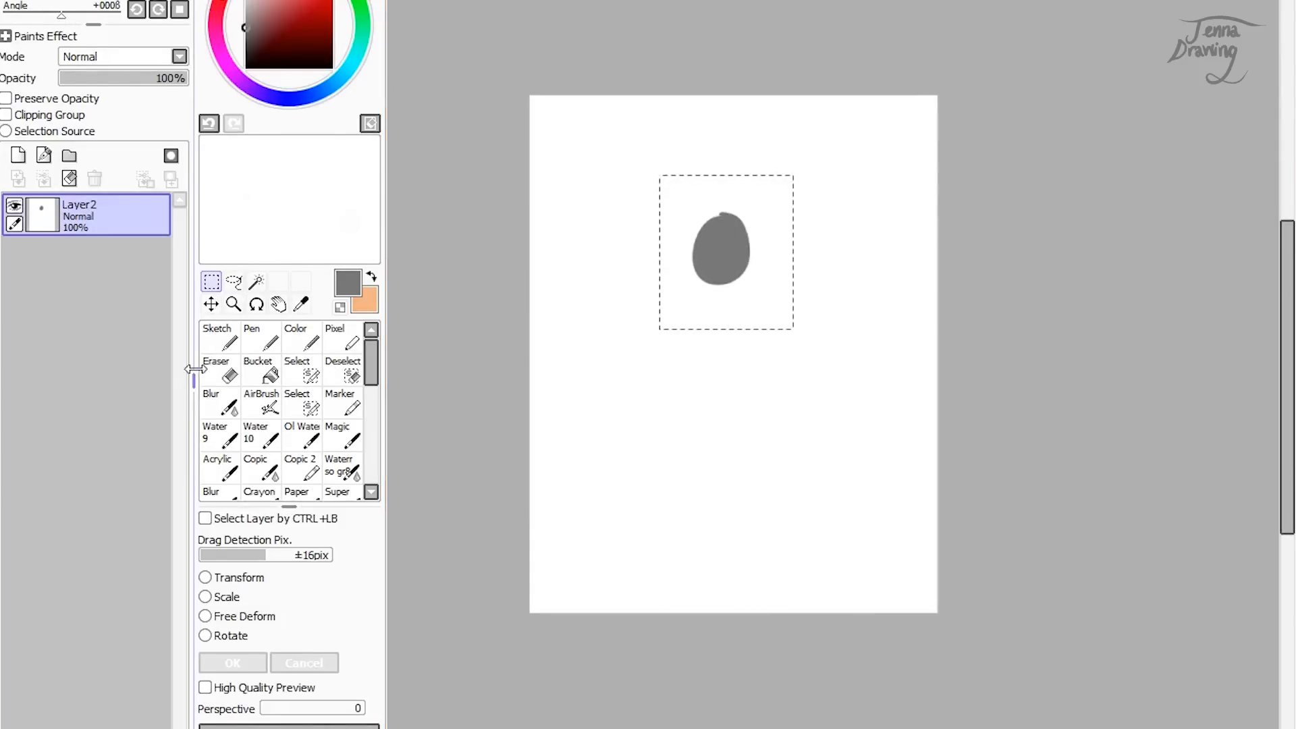
Step: Erase the grey oval inside the selection and invert a new square selection made in its place
click(228, 371)
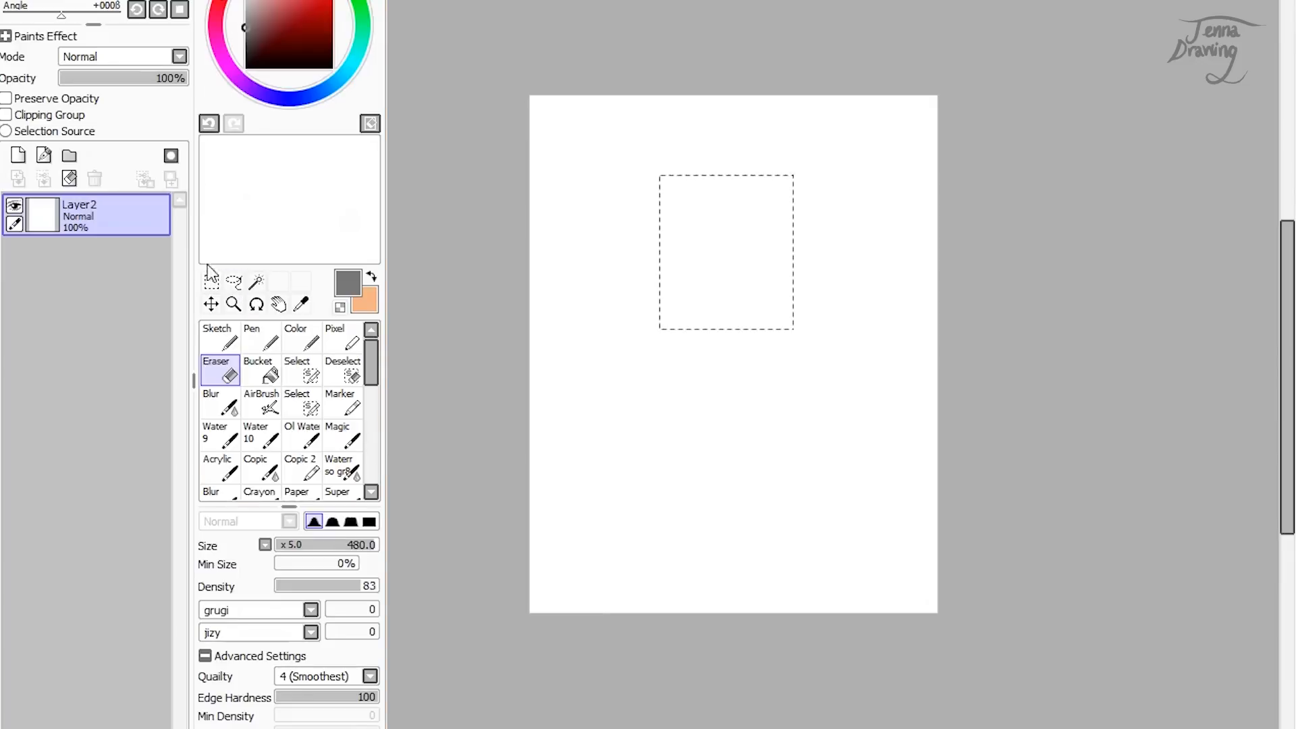
click(211, 281)
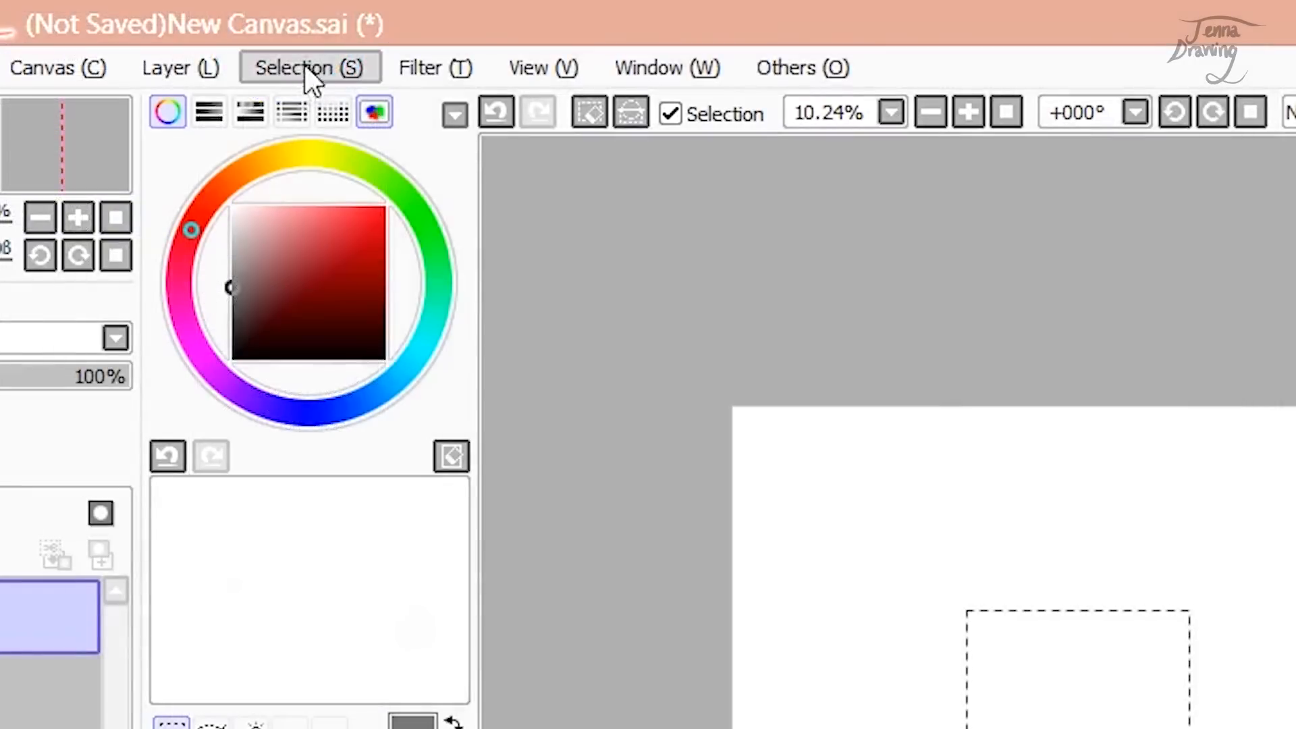
click(304, 67)
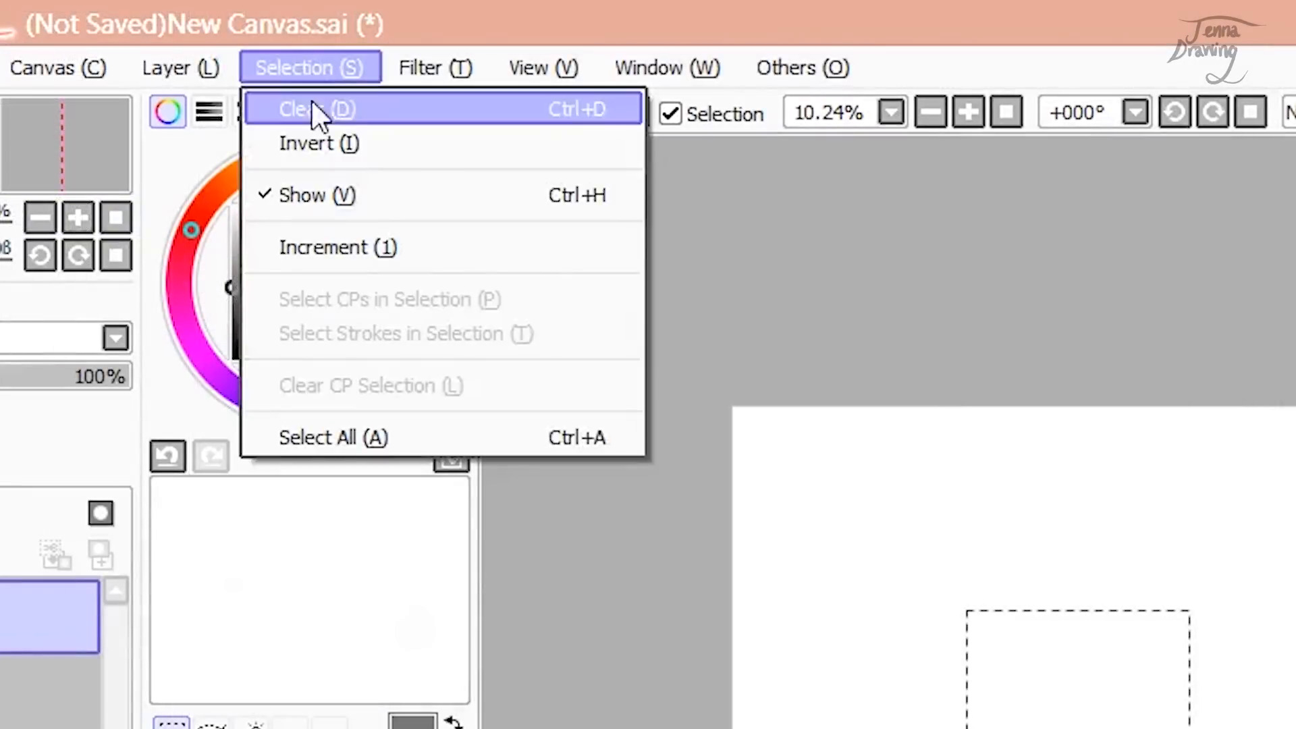
click(318, 147)
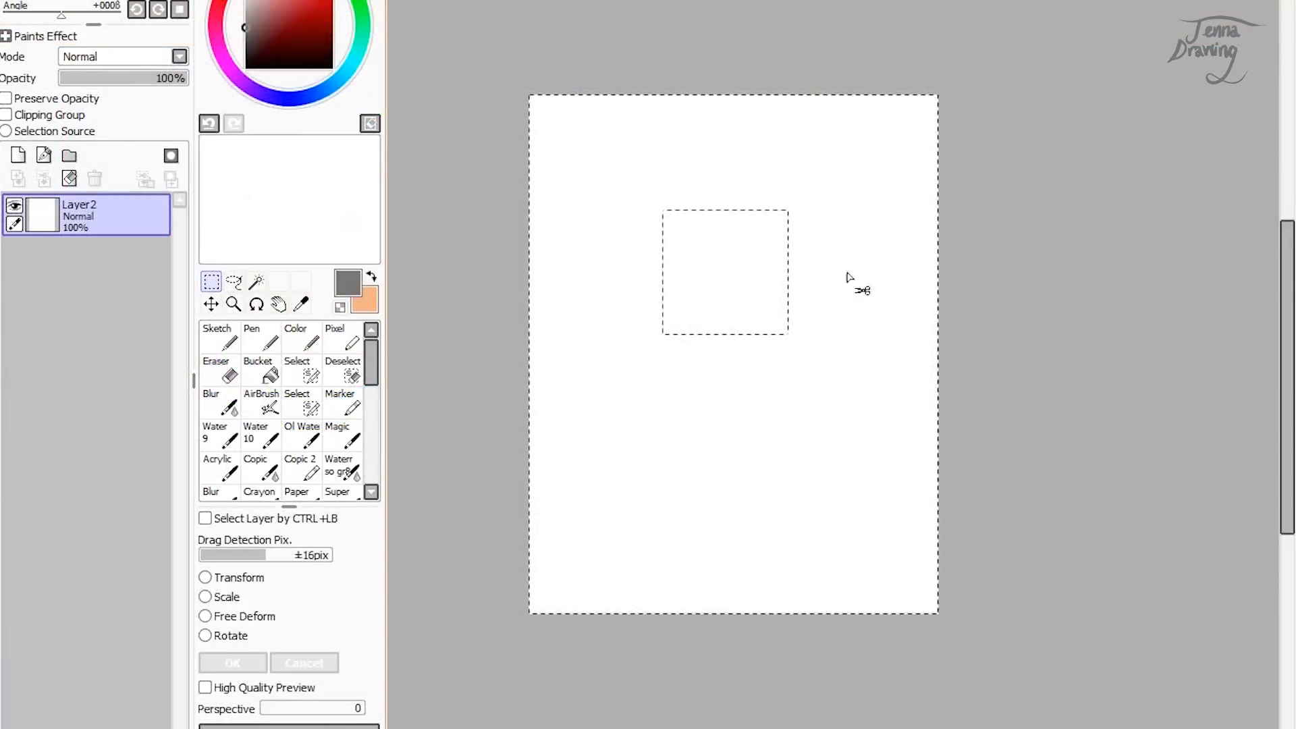
Step: Scribble thick grey strokes across the inverted selection and invert the selection back to the square
click(219, 338)
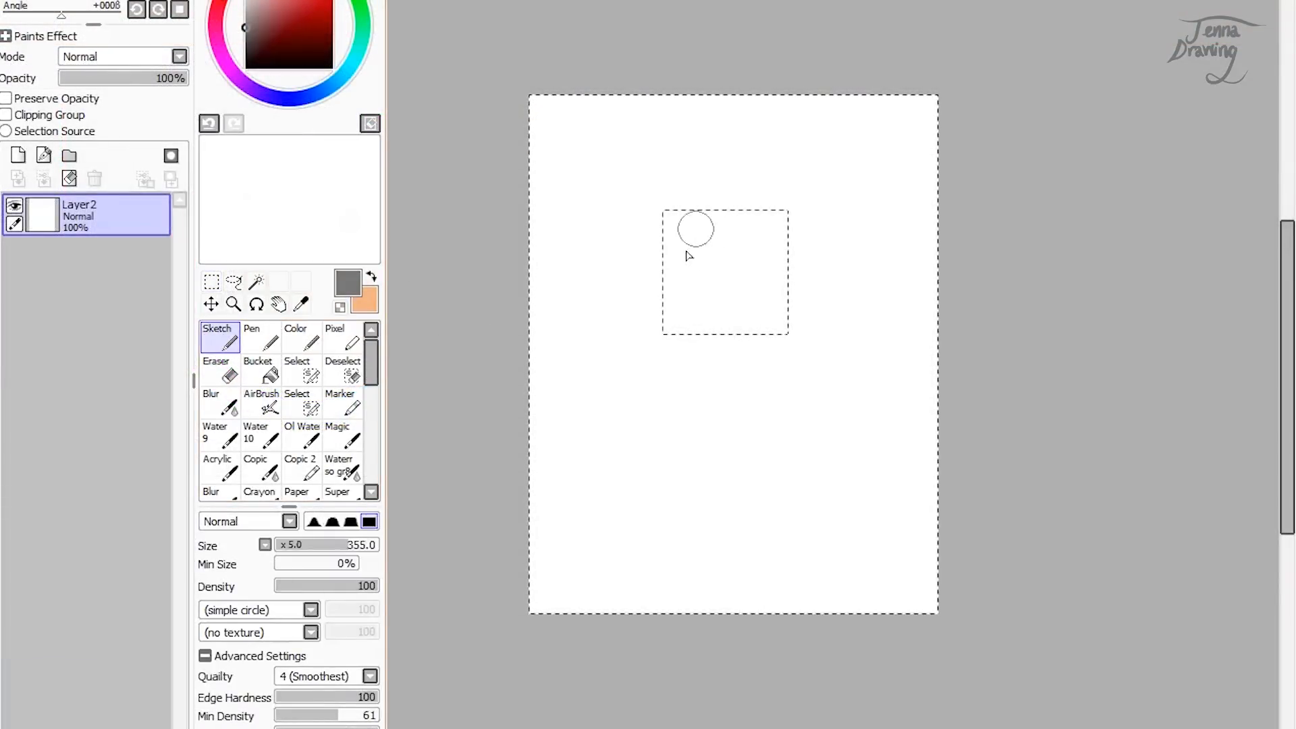
mouse_move(717, 249)
mouse_down()
mouse_move(752, 180)
mouse_move(742, 273)
mouse_move(879, 151)
mouse_move(722, 436)
mouse_move(732, 168)
mouse_move(629, 333)
mouse_move(586, 253)
mouse_move(662, 96)
mouse_move(656, 231)
mouse_move(743, 255)
mouse_move(888, 248)
mouse_move(860, 366)
mouse_move(935, 317)
mouse_up()
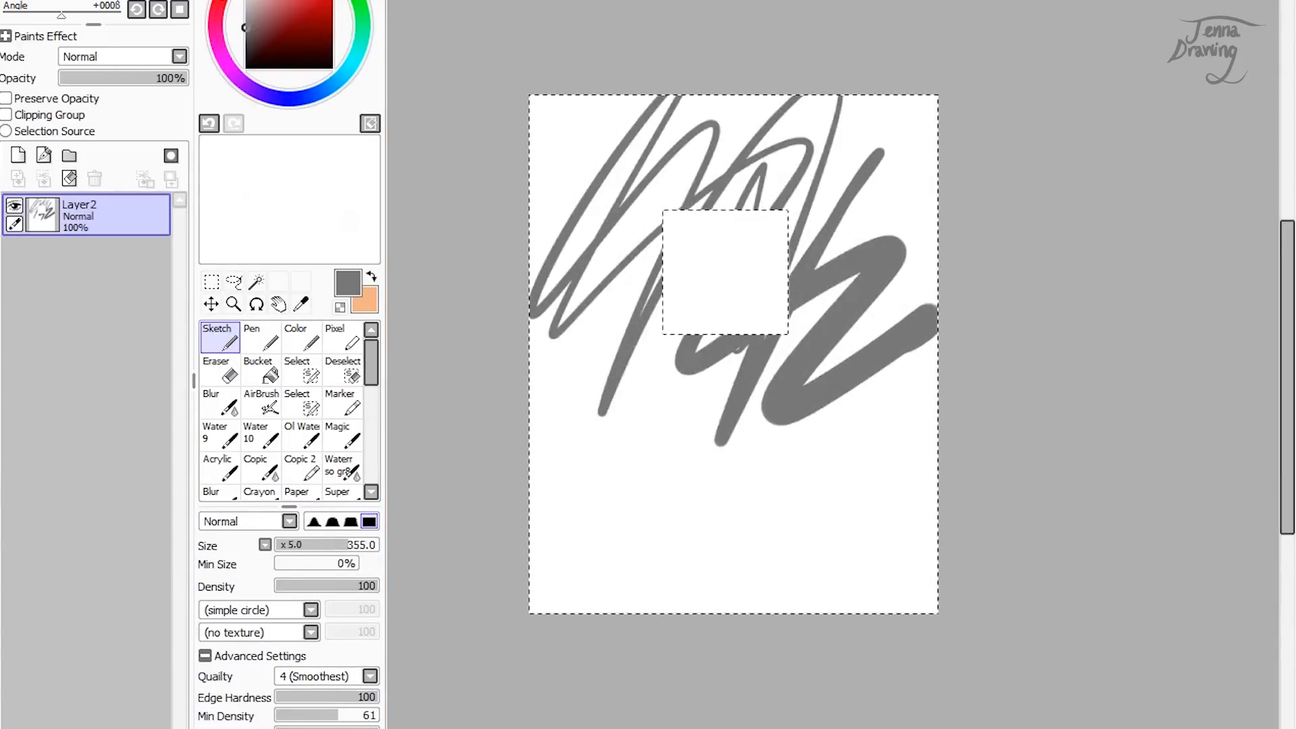
click(280, 0)
click(303, 0)
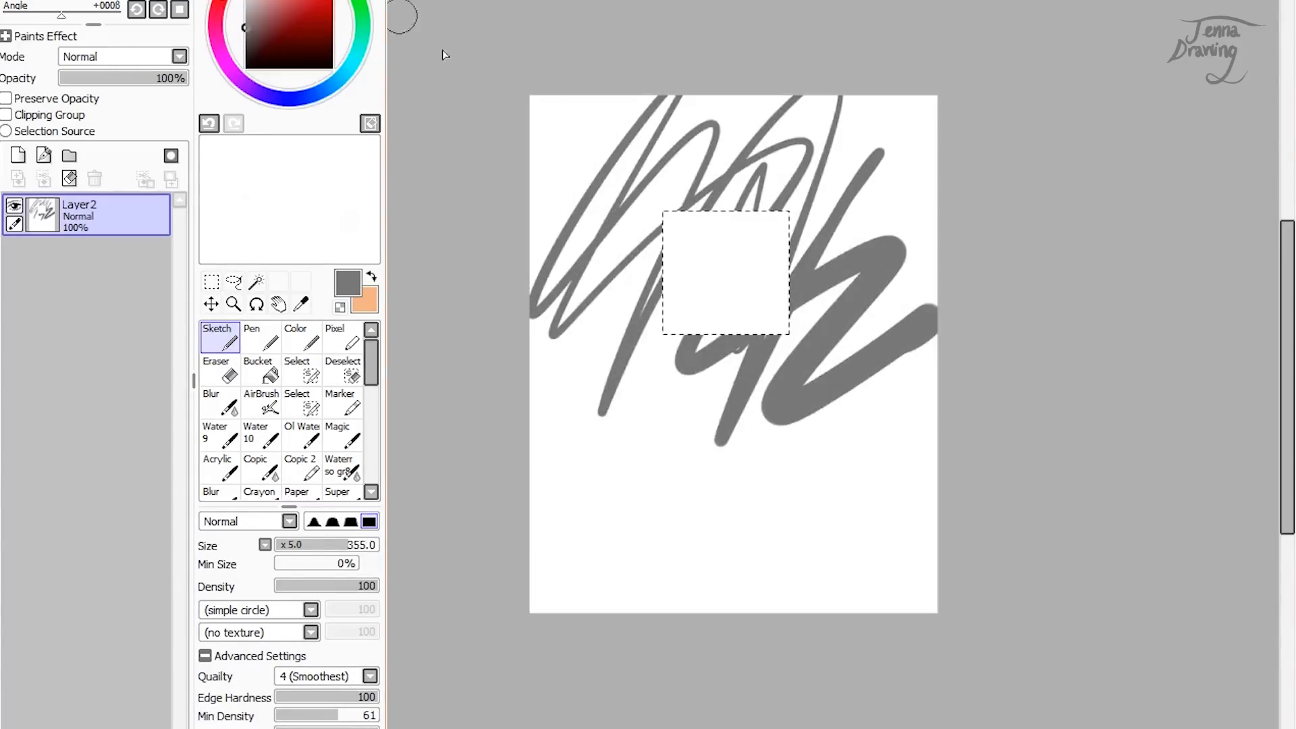
Step: Paint a small grey dot in the upper part of the canvas and shift it down and to the right with the Move tool
mouse_move(690, 279)
mouse_down()
mouse_move(748, 258)
mouse_move(724, 208)
mouse_move(763, 202)
mouse_move(815, 311)
mouse_move(783, 194)
mouse_up()
click(211, 303)
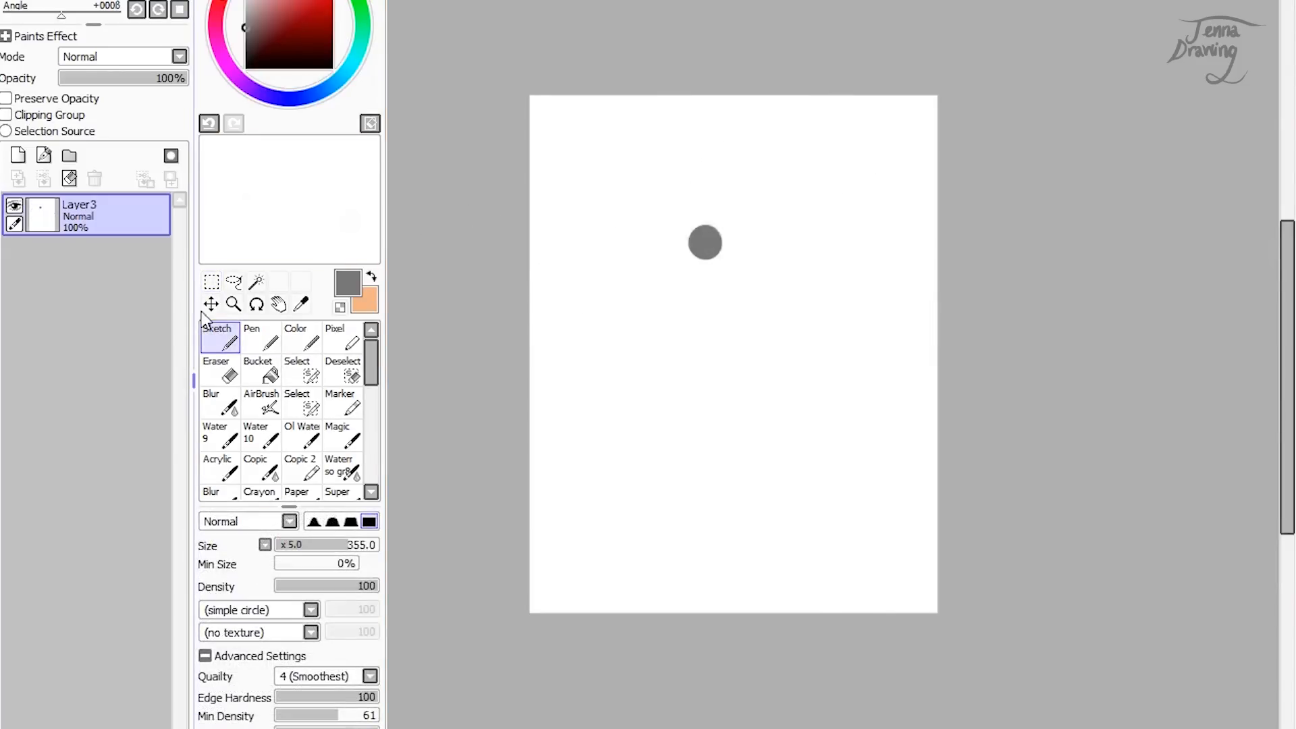
click(211, 303)
mouse_move(746, 247)
mouse_down()
mouse_move(716, 309)
mouse_move(720, 279)
mouse_move(695, 224)
mouse_move(726, 262)
mouse_move(828, 184)
mouse_move(750, 341)
mouse_move(702, 275)
mouse_move(769, 312)
mouse_up()
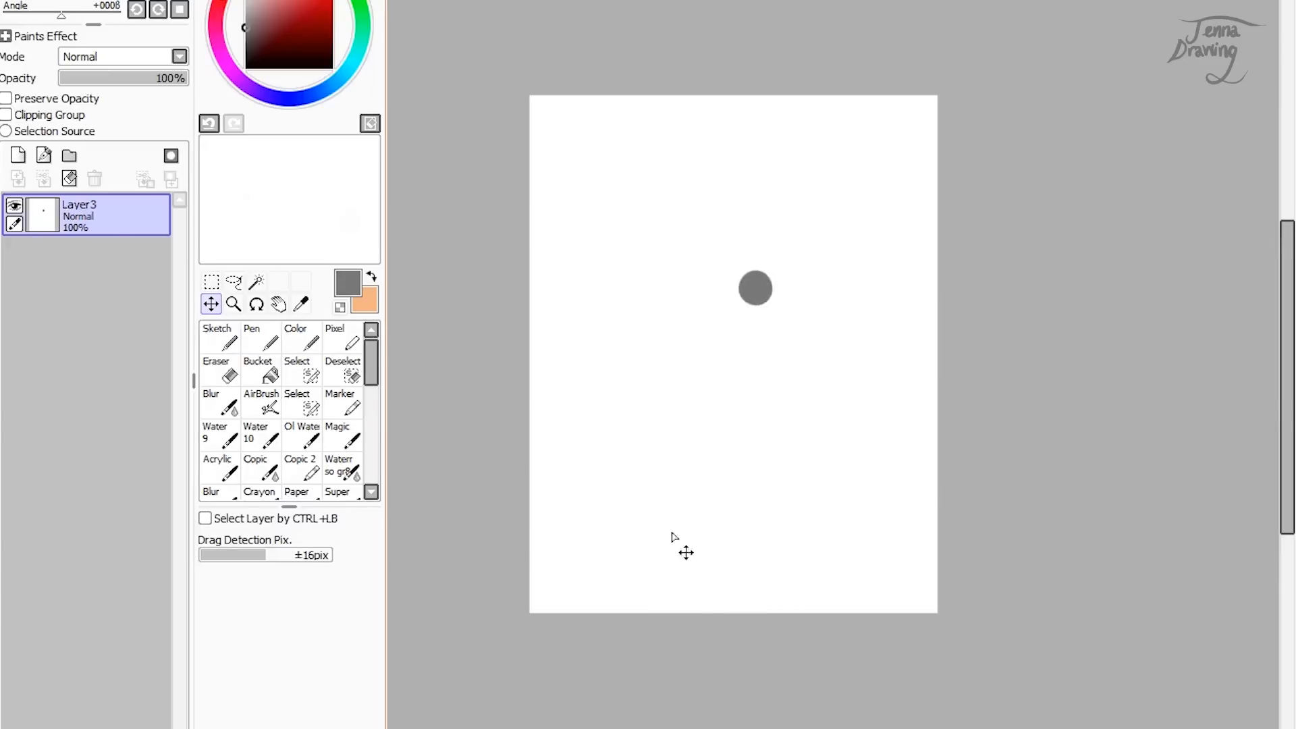
Step: Zoom the view out until the canvas is small, and zoom back in to fit the whole page
click(234, 304)
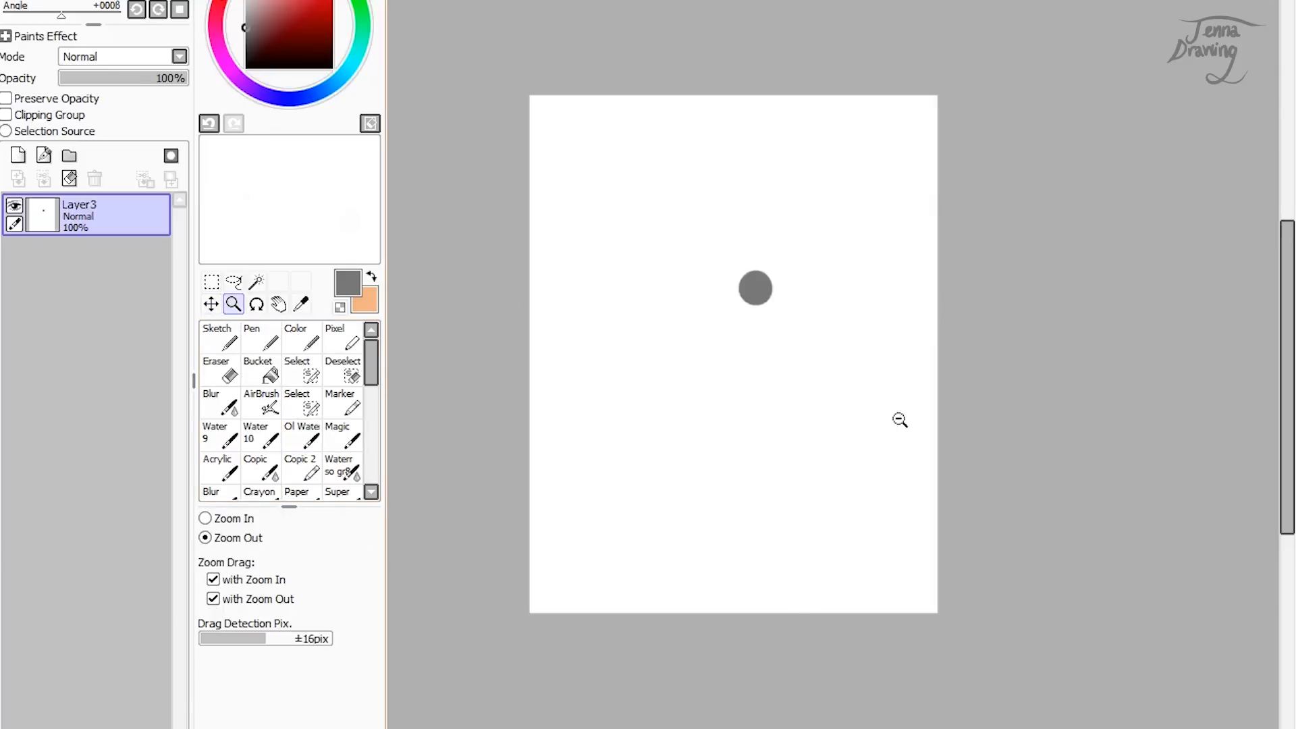
click(997, 394)
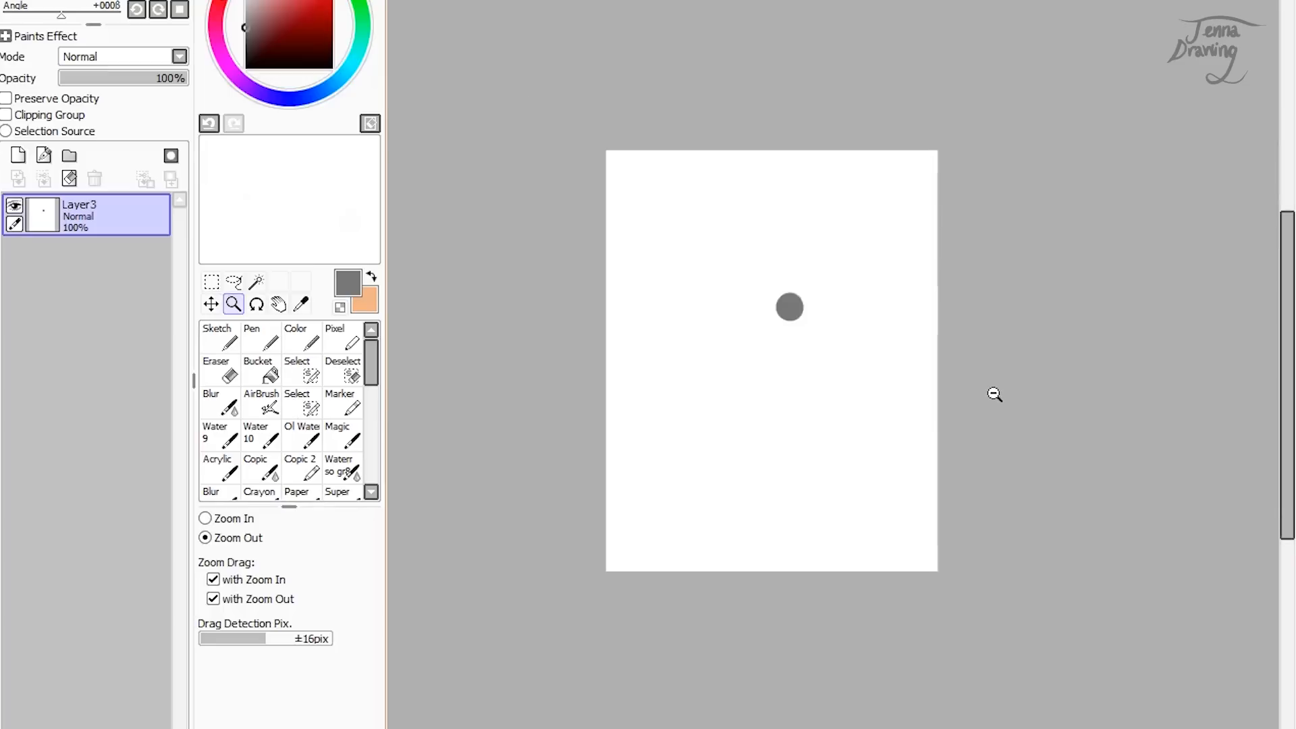
click(993, 394)
click(991, 390)
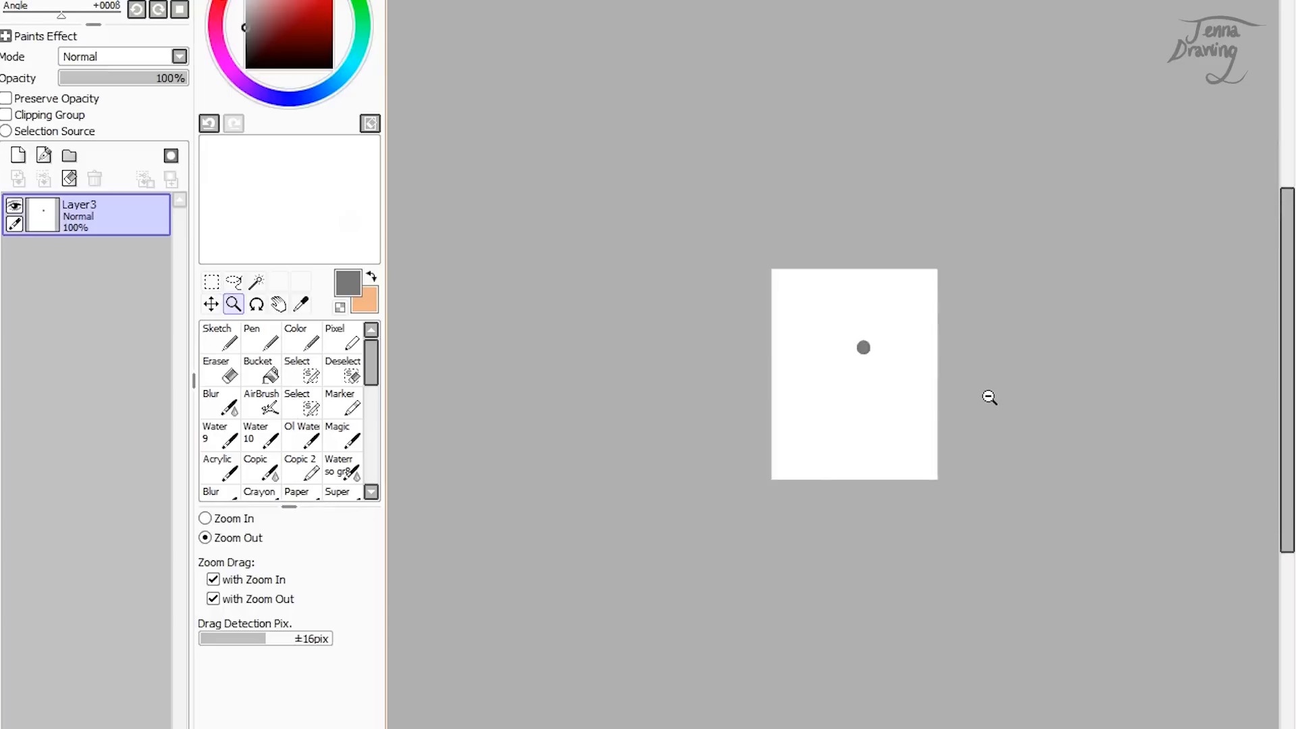
click(987, 398)
drag(723, 280, 1031, 515)
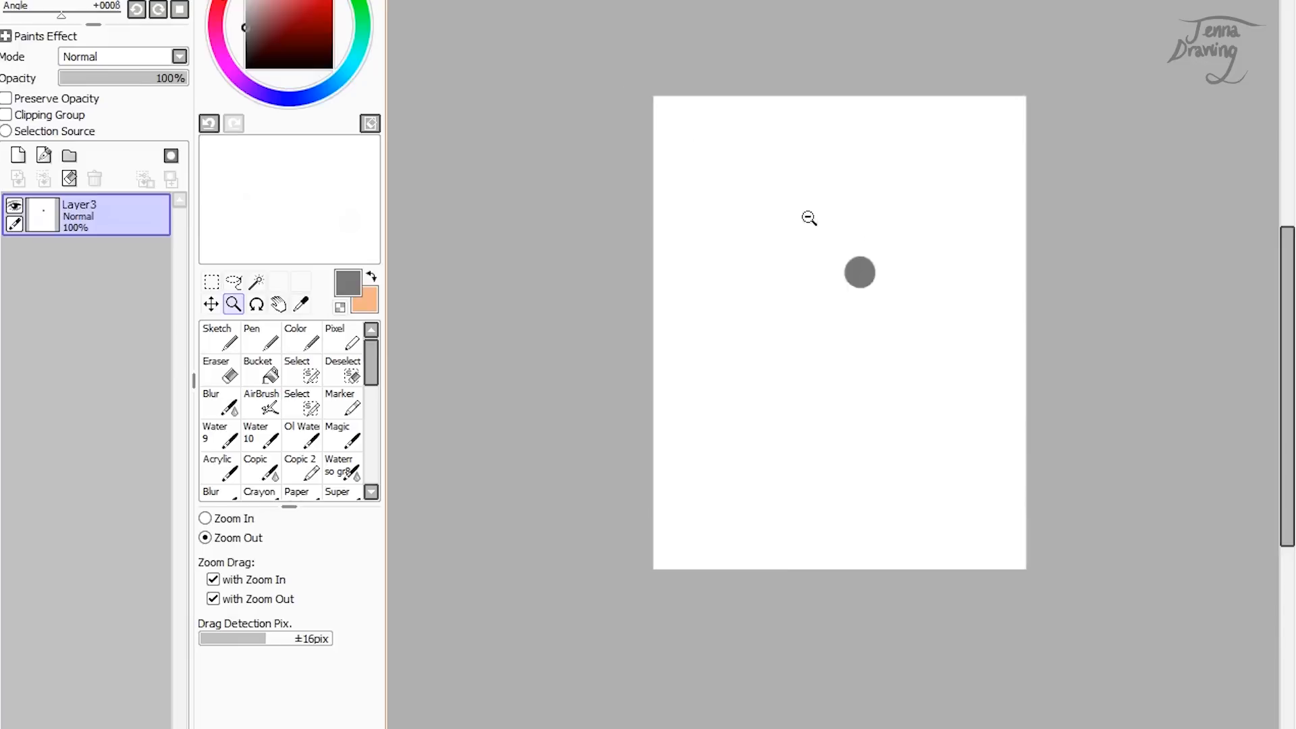
Step: Zoom in closely on the grey dot and zoom back out to the whole canvas
drag(818, 257, 904, 296)
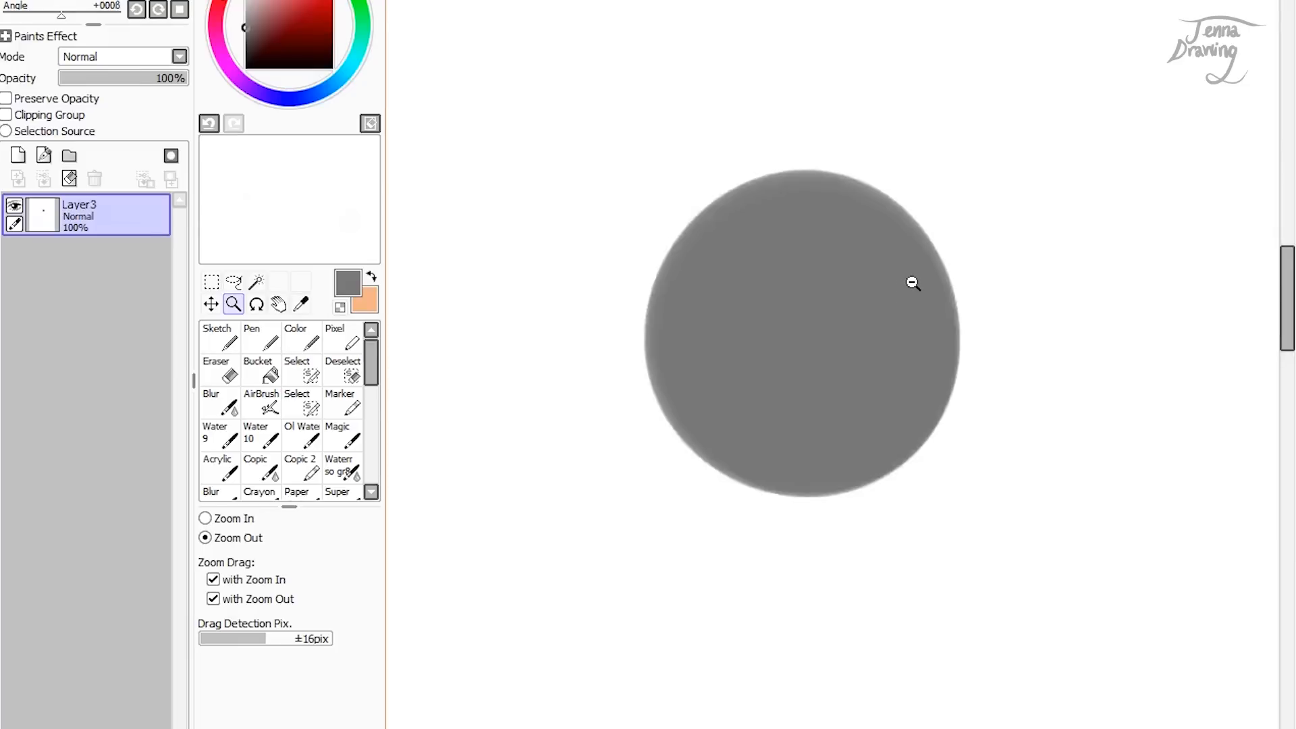
click(992, 371)
click(983, 376)
click(978, 376)
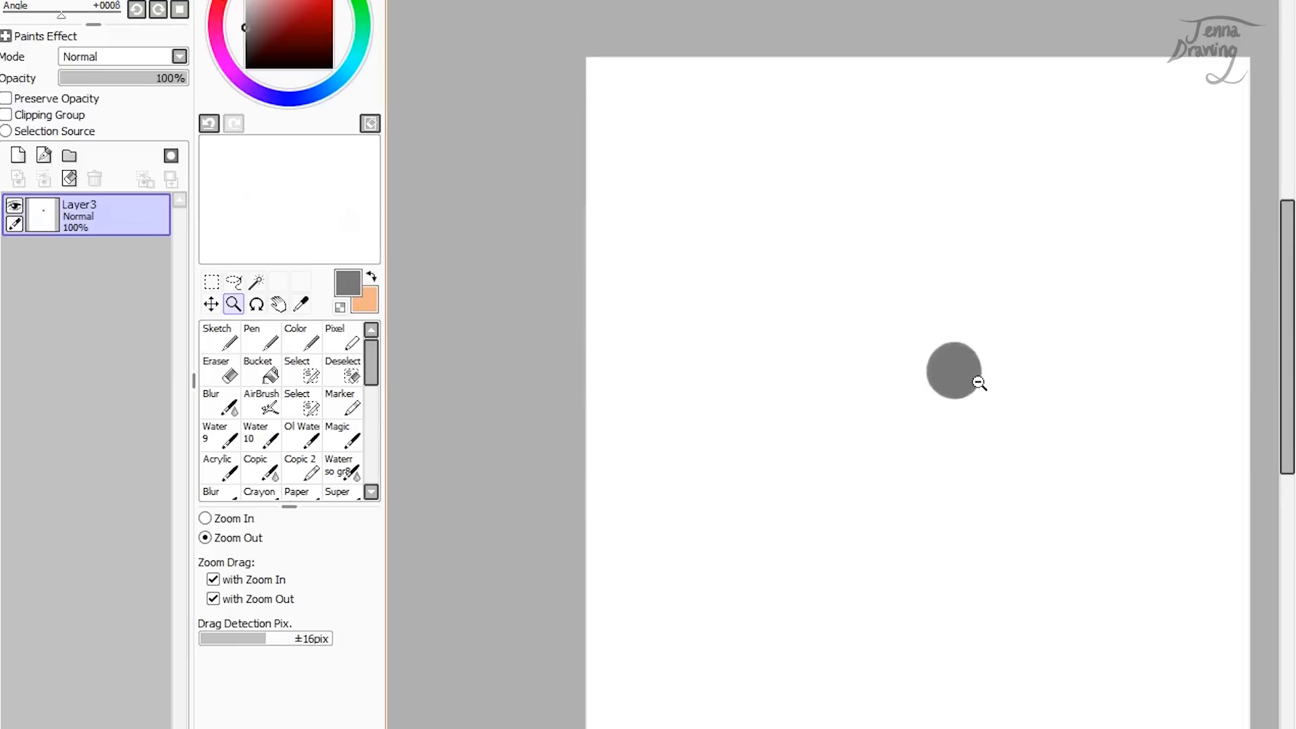
click(975, 372)
drag(781, 234, 1266, 668)
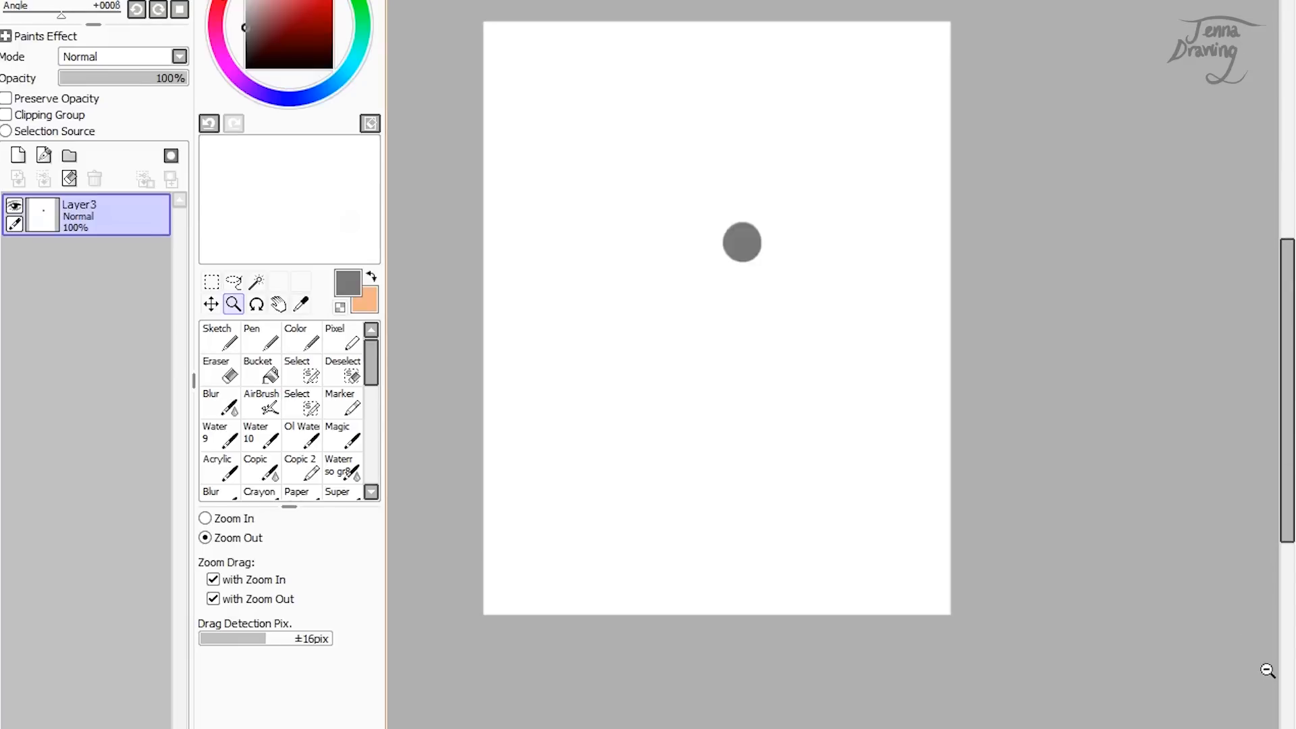
Step: Rotate the canvas view to about -12° and reset its angle to +000°
click(255, 305)
drag(750, 302, 528, 499)
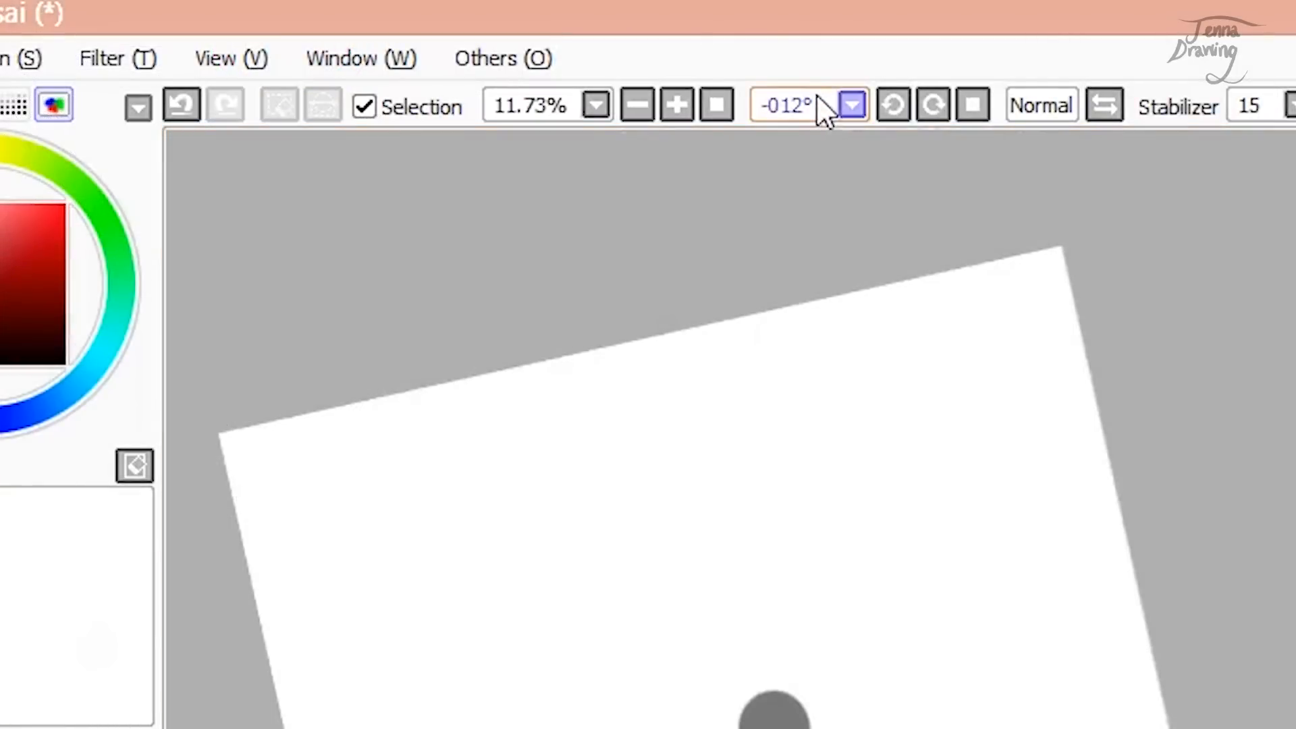
click(818, 105)
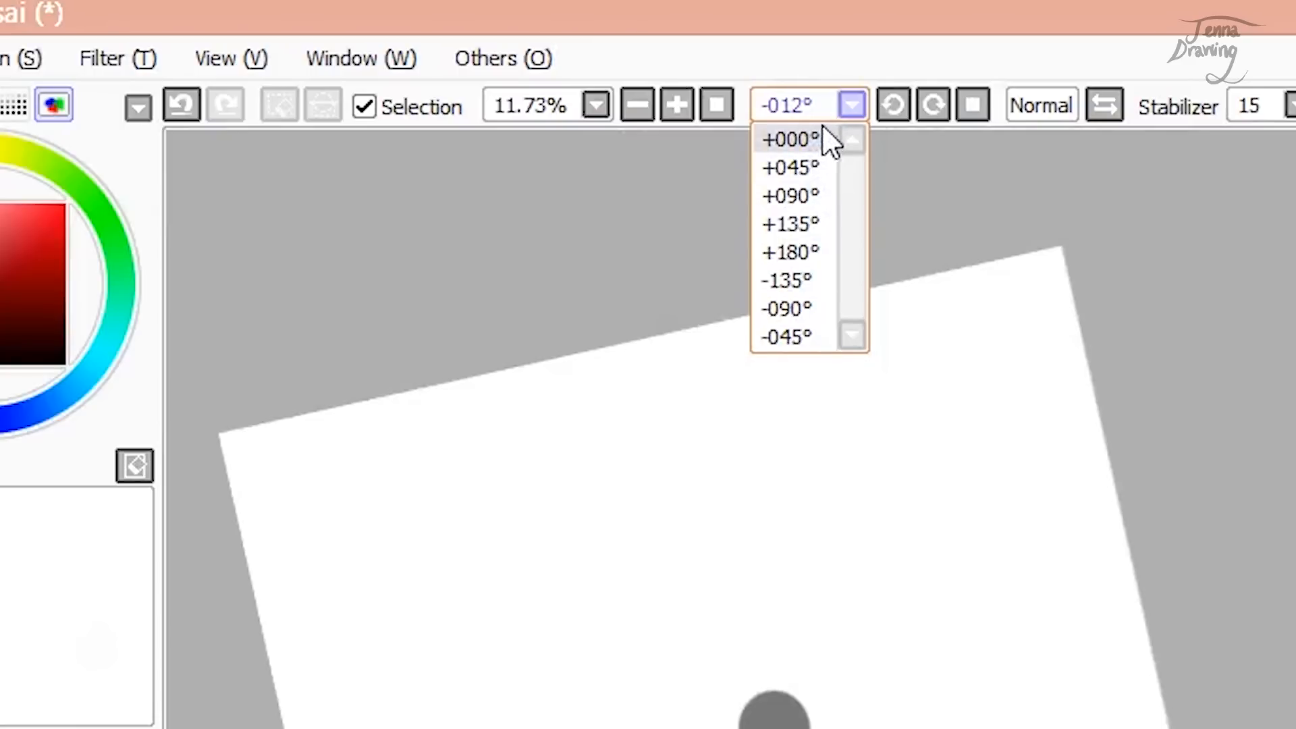
click(818, 142)
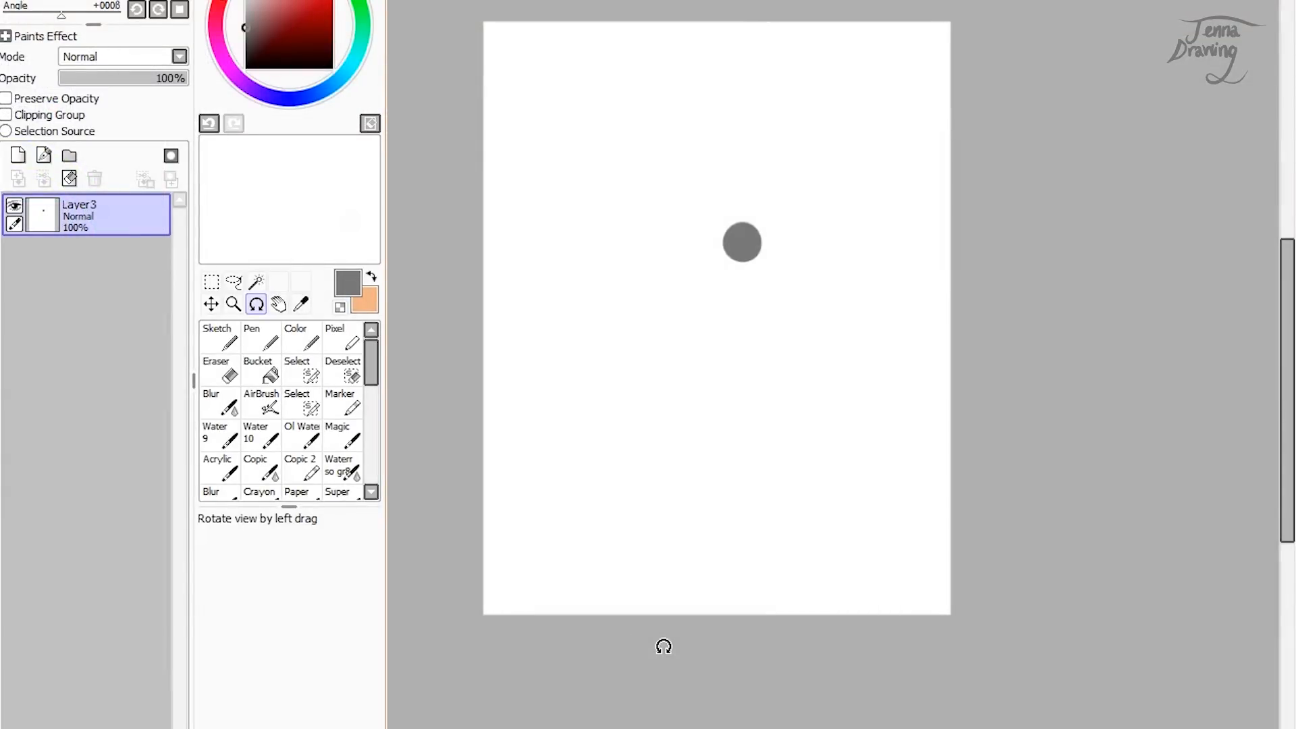
Step: Pan the canvas around the workspace with the Hand tool and bring the whole page back into view
click(278, 304)
drag(725, 95, 746, 239)
drag(835, 417, 824, 225)
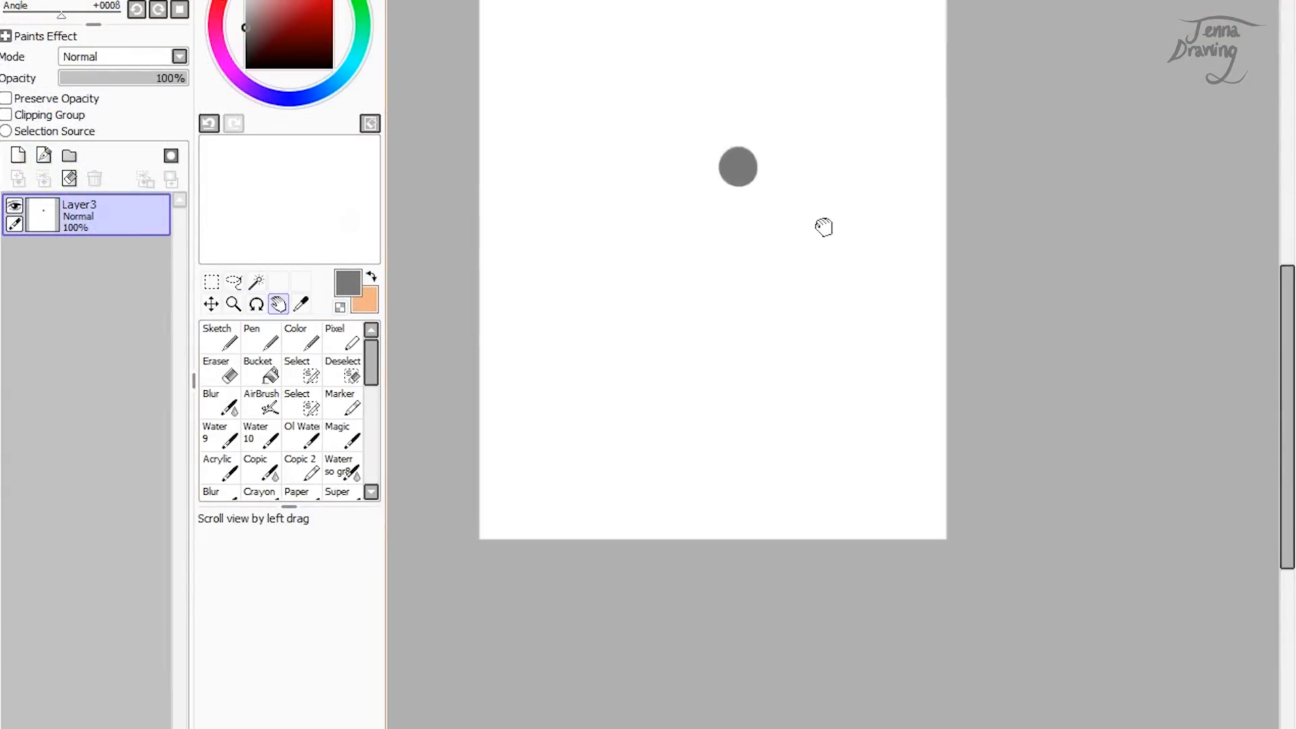
drag(711, 255, 770, 447)
drag(1070, 371, 1108, 31)
drag(1004, 207, 1053, 2)
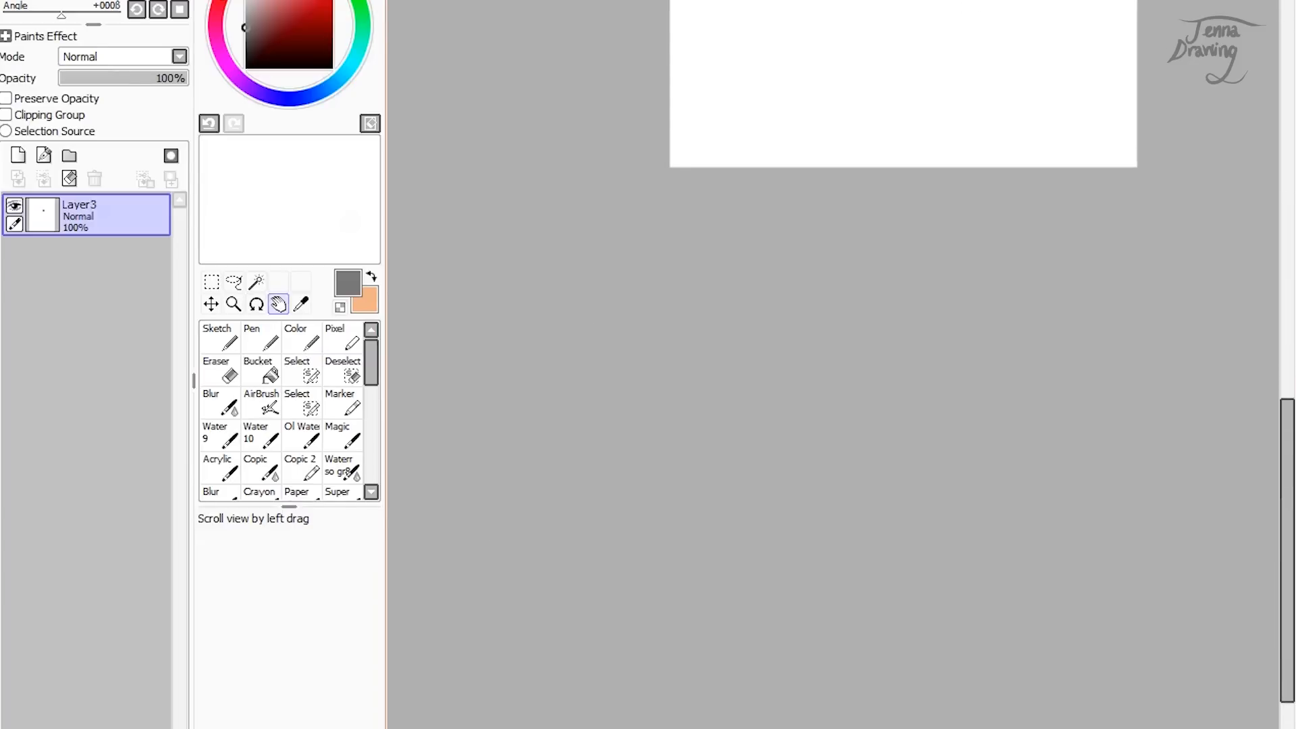
drag(950, 15, 929, 128)
mouse_move(937, 53)
mouse_down()
mouse_move(929, 153)
mouse_move(909, 191)
mouse_move(920, 196)
mouse_up()
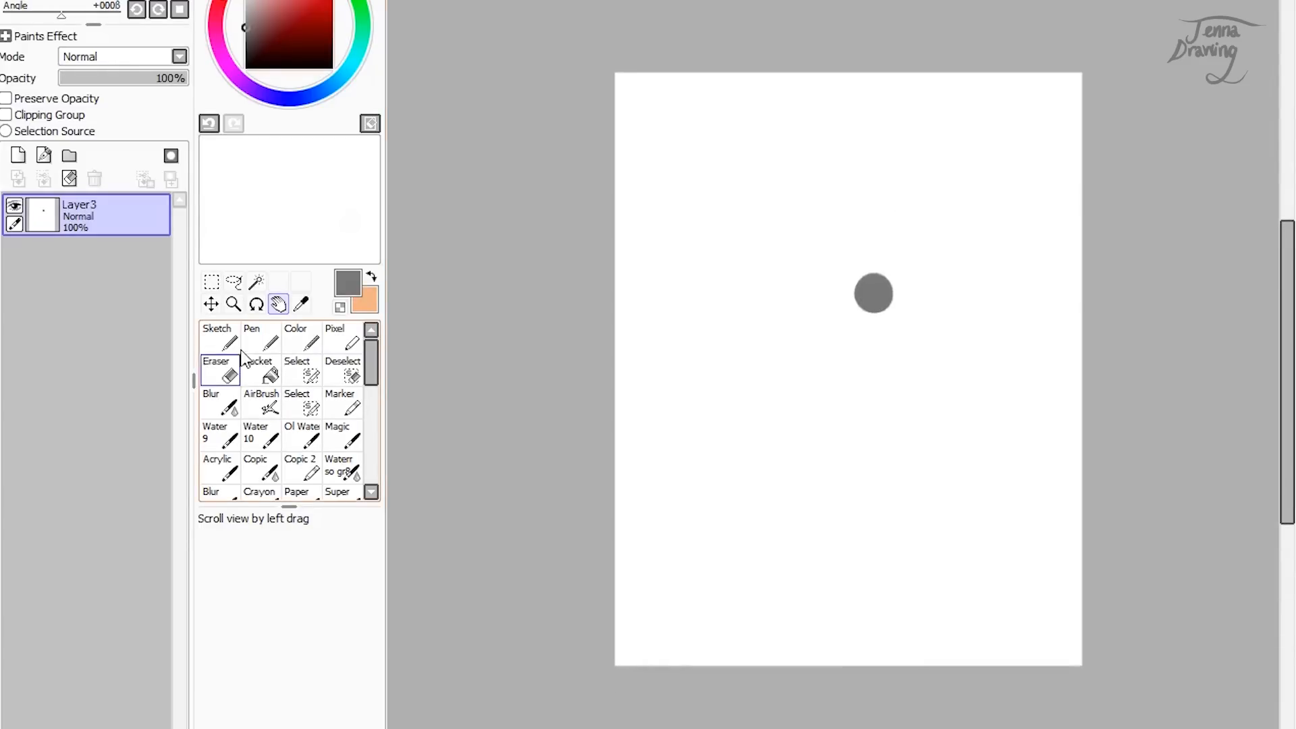
Step: Draw a dark red wavy line above the grey dot with the Sketch brush
click(220, 337)
click(302, 14)
mouse_move(750, 277)
mouse_down()
mouse_move(808, 255)
mouse_move(842, 180)
mouse_move(932, 174)
mouse_move(976, 147)
mouse_up()
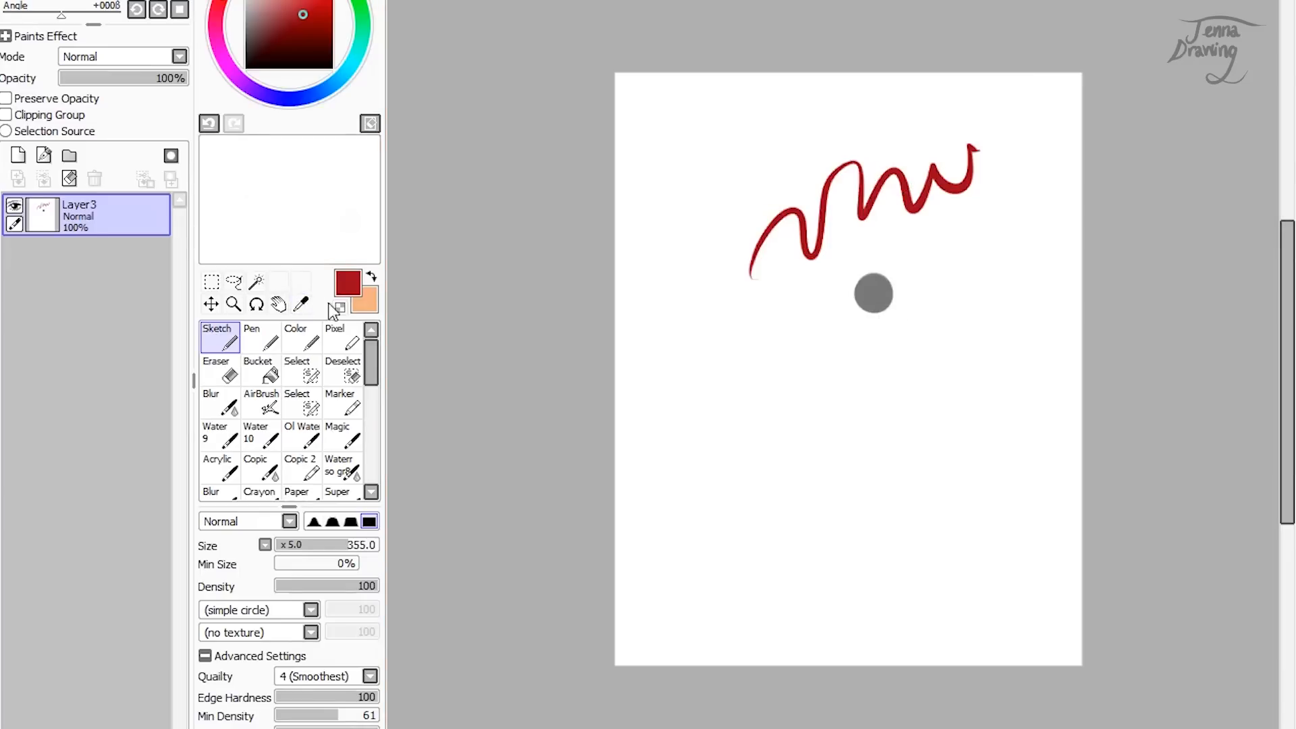
Step: Sample the dot's grey with the colour picker and paint a Sketch brush stroke next to it
click(301, 305)
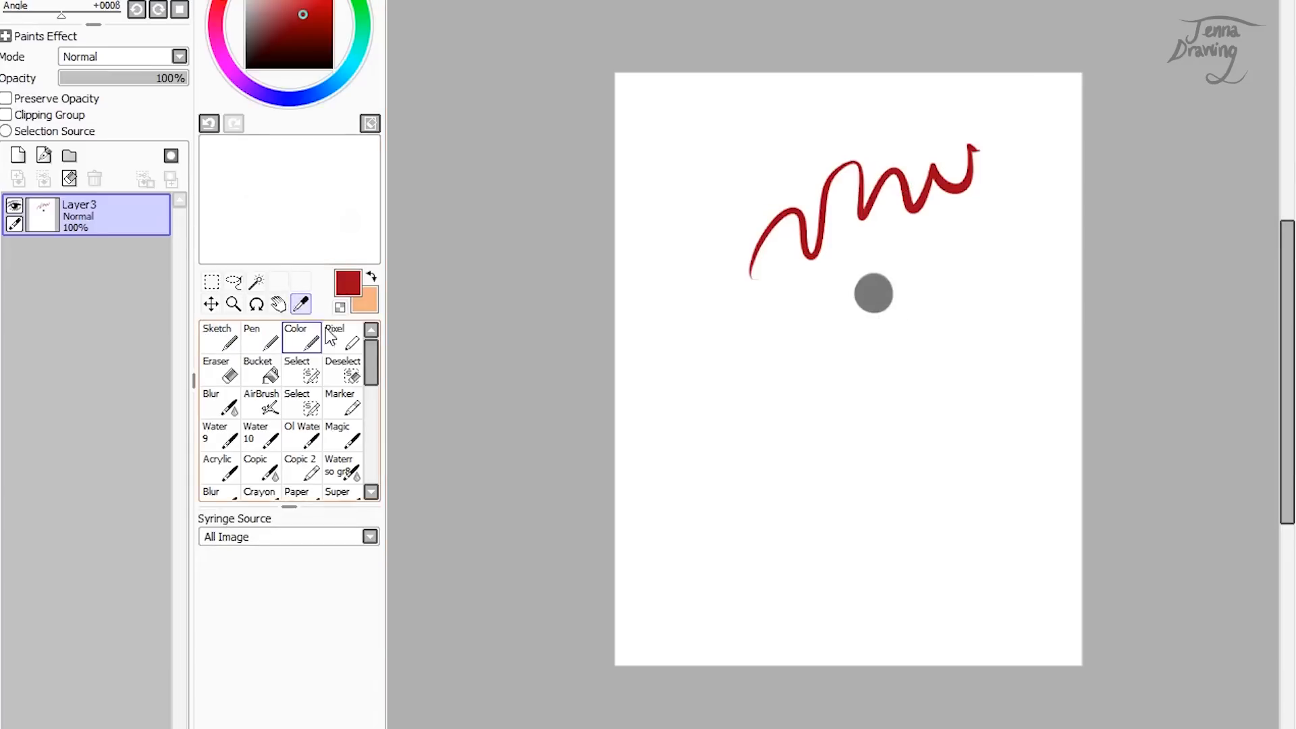
click(879, 282)
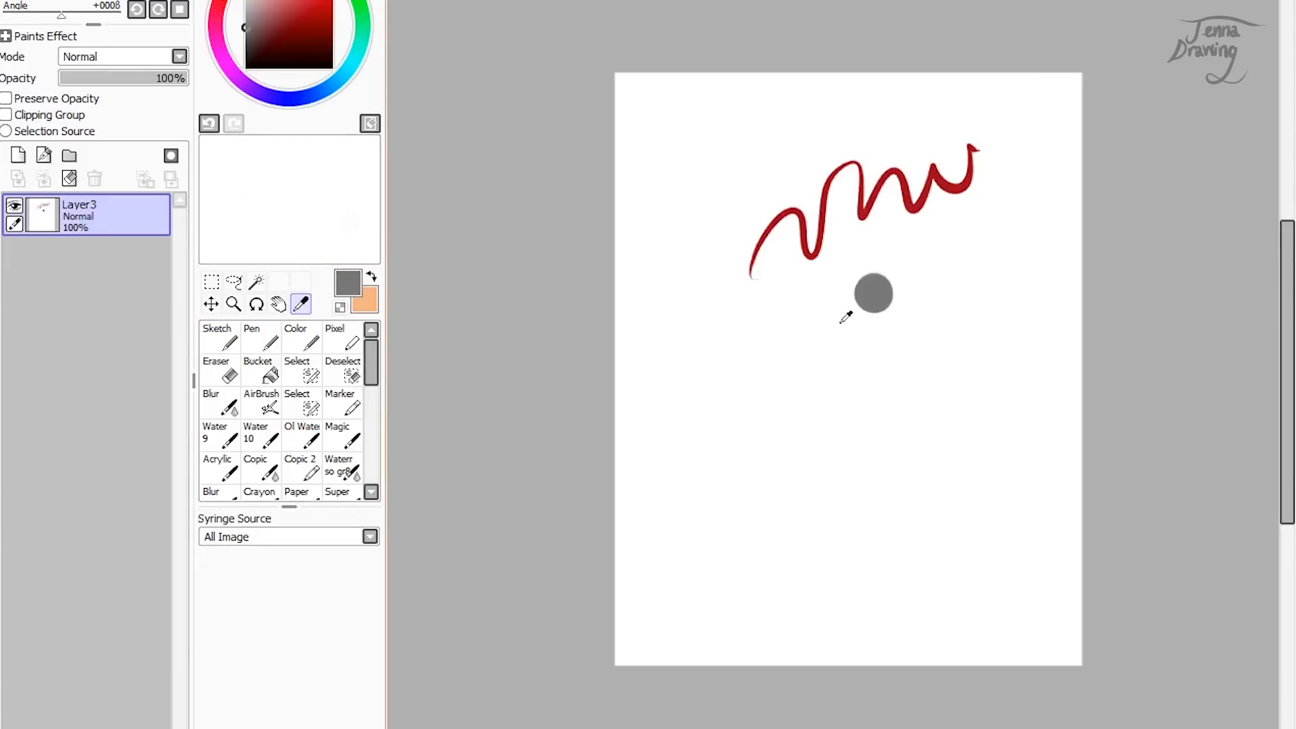
click(219, 337)
mouse_move(849, 314)
mouse_down()
mouse_move(867, 291)
mouse_move(895, 265)
mouse_move(857, 306)
mouse_move(928, 272)
mouse_move(835, 339)
mouse_move(918, 293)
mouse_up()
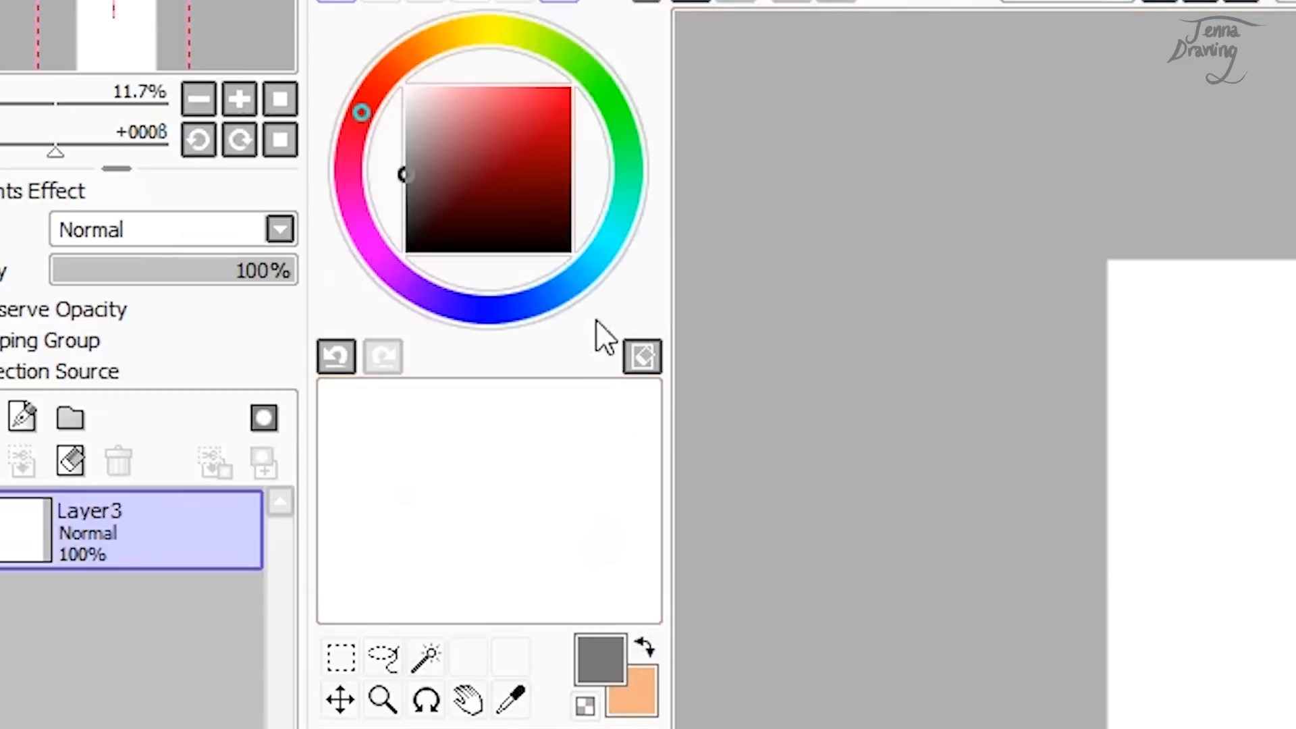
Step: Choose a muted brownish red on the colour wheel and paint a small dot in the swapped-in light orange secondary colour
mouse_move(460, 231)
mouse_down()
mouse_move(507, 180)
mouse_move(481, 160)
mouse_move(526, 163)
mouse_move(492, 115)
mouse_move(472, 165)
mouse_move(536, 165)
mouse_move(544, 122)
mouse_move(515, 129)
mouse_move(497, 96)
mouse_move(493, 107)
mouse_up()
mouse_move(358, 132)
mouse_down()
mouse_move(419, 274)
mouse_move(617, 196)
mouse_move(519, 34)
mouse_move(385, 101)
mouse_move(465, 148)
mouse_move(570, 132)
mouse_move(414, 156)
mouse_move(550, 136)
mouse_move(440, 122)
mouse_move(392, 152)
mouse_move(565, 122)
mouse_move(487, 111)
mouse_move(486, 216)
mouse_move(523, 92)
mouse_move(483, 21)
mouse_move(513, 267)
mouse_move(547, 108)
mouse_move(472, 249)
mouse_move(448, 91)
mouse_move(457, 139)
mouse_move(437, 149)
mouse_move(475, 132)
mouse_move(448, 149)
mouse_up()
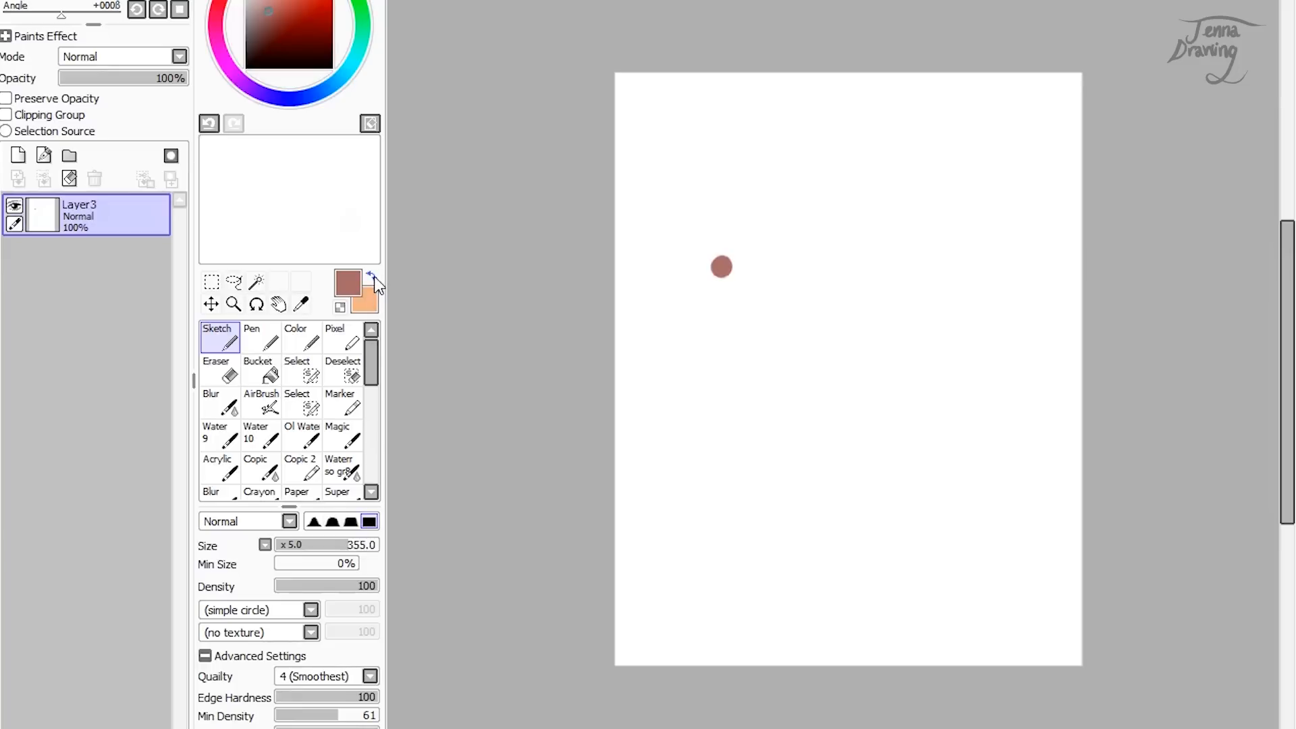
click(374, 276)
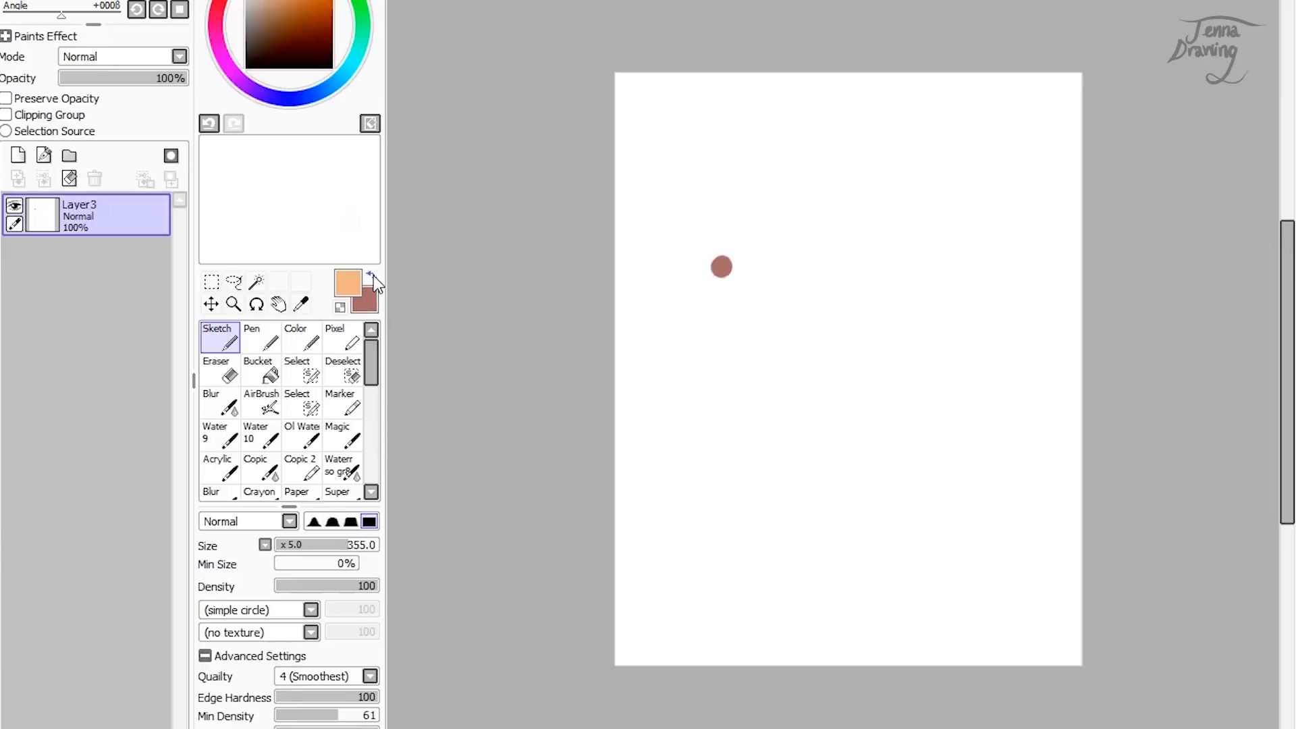
drag(679, 218, 676, 210)
Step: Swap the primary and secondary colours back and forth, finishing with brownish red as the drawing colour
click(373, 278)
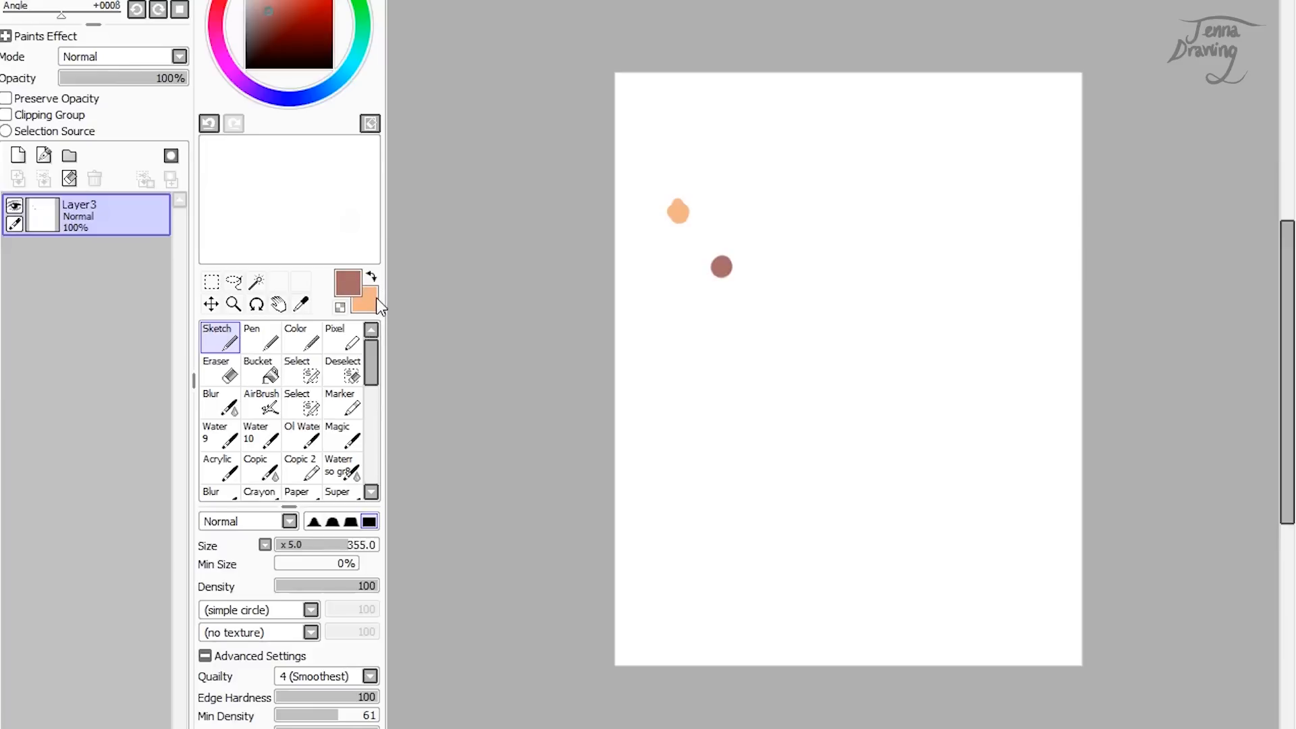
click(375, 298)
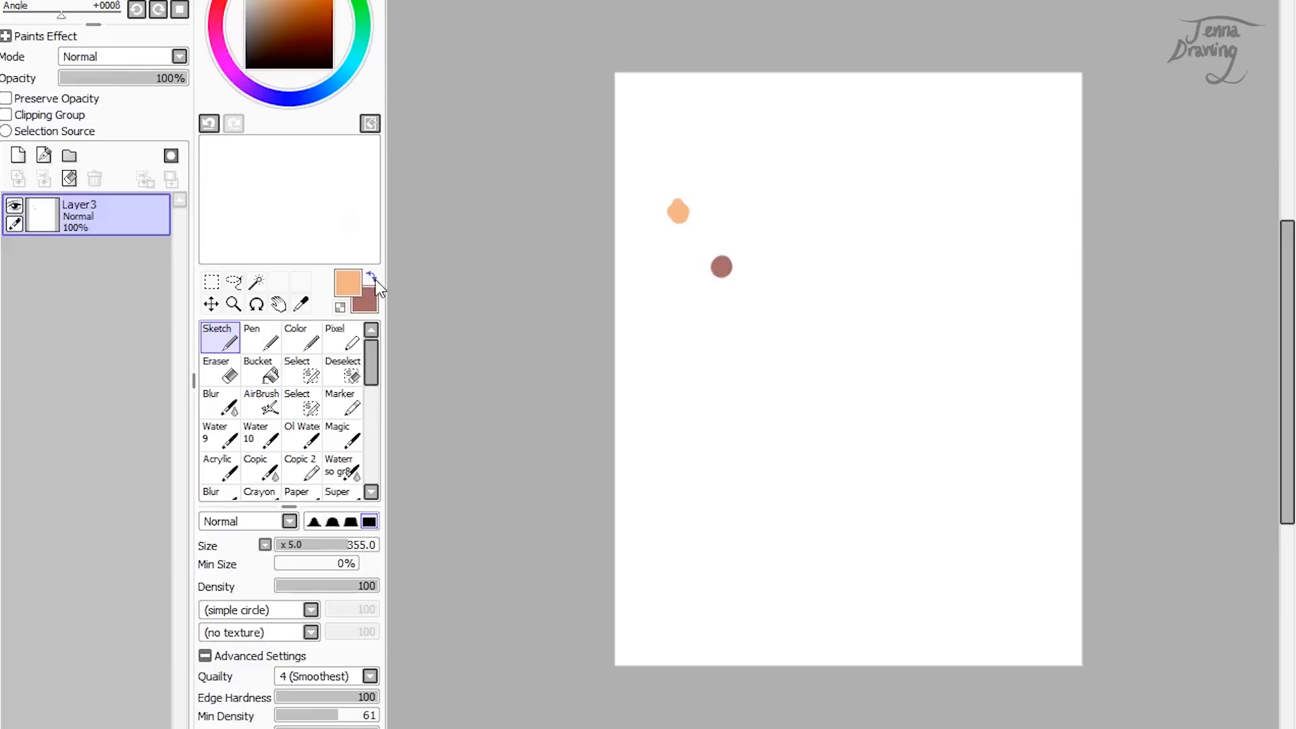
click(376, 295)
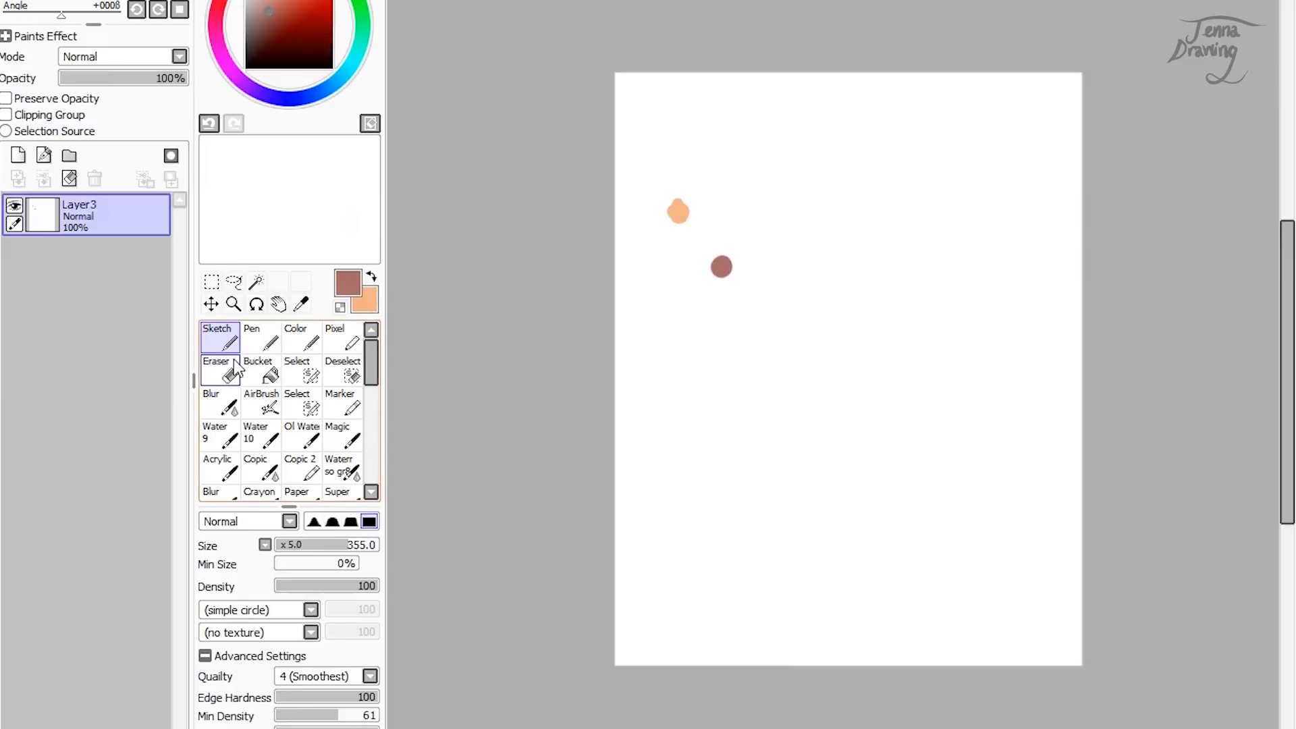
click(372, 282)
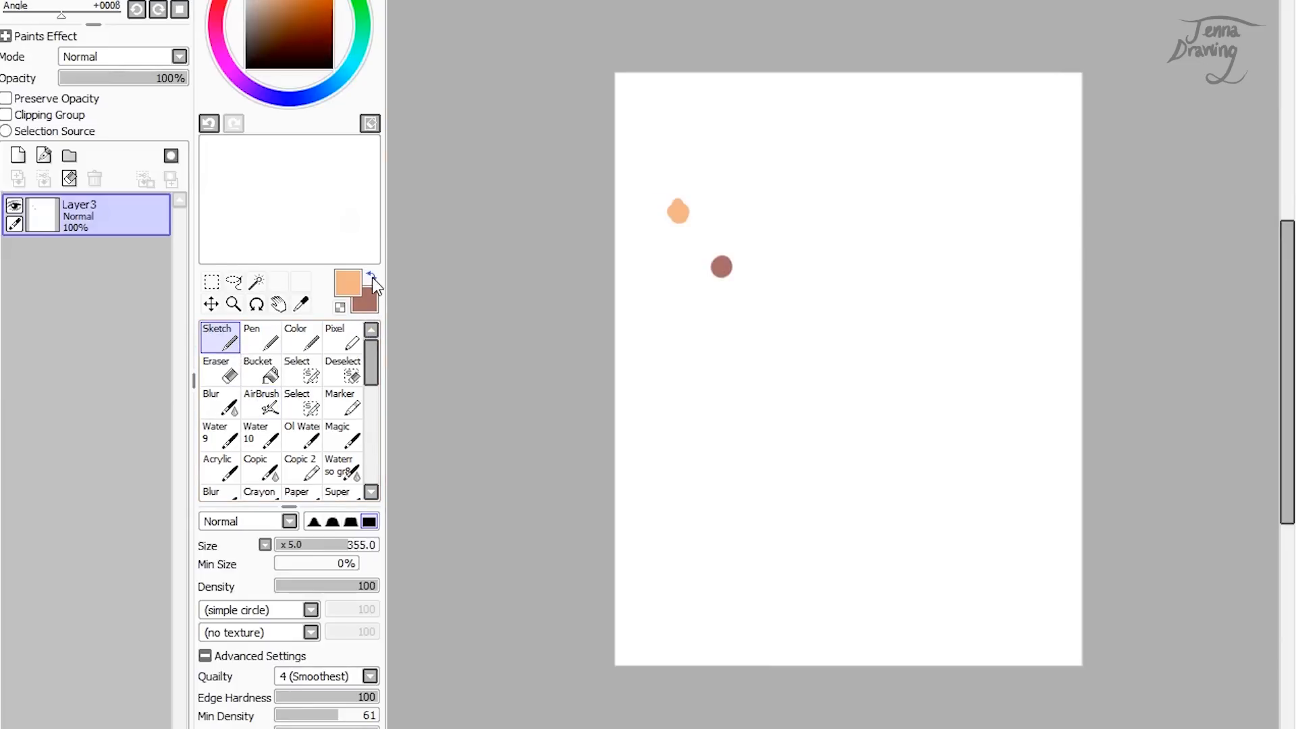
click(372, 283)
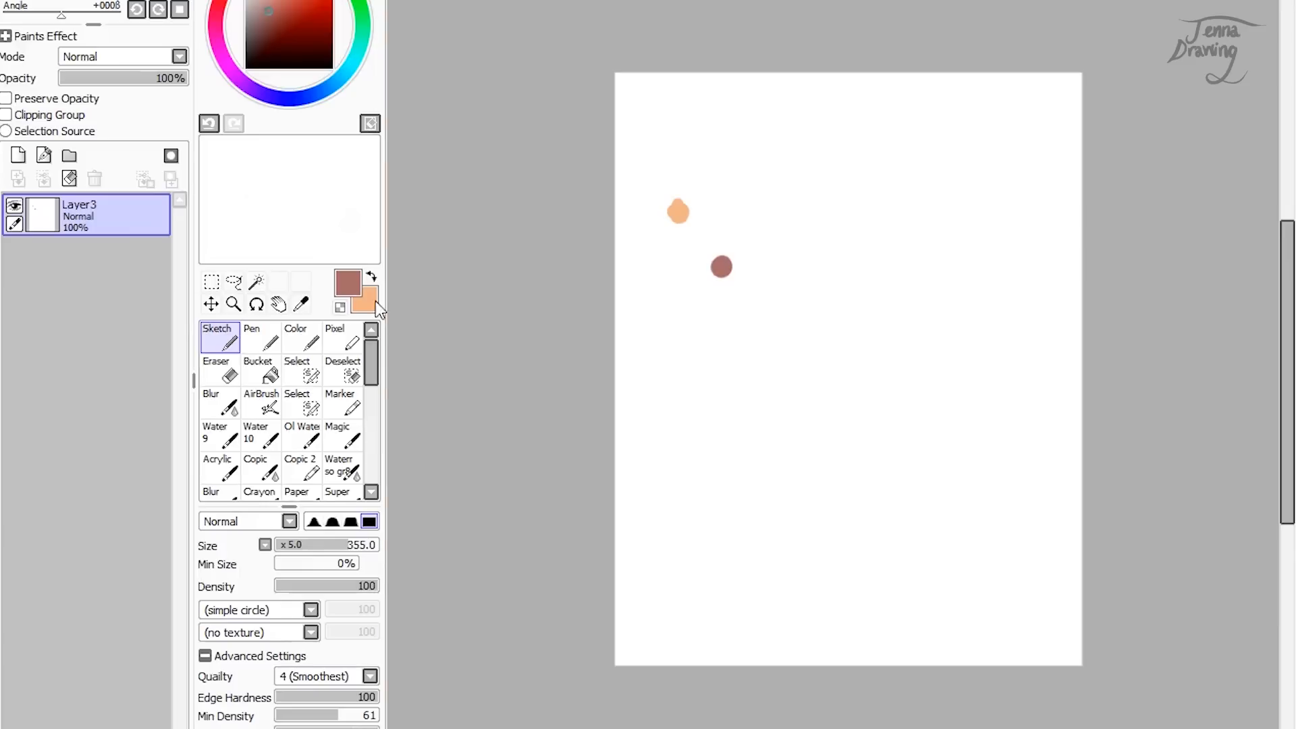
Step: Erase the light orange and brownish red dots from the canvas with the Eraser
click(220, 370)
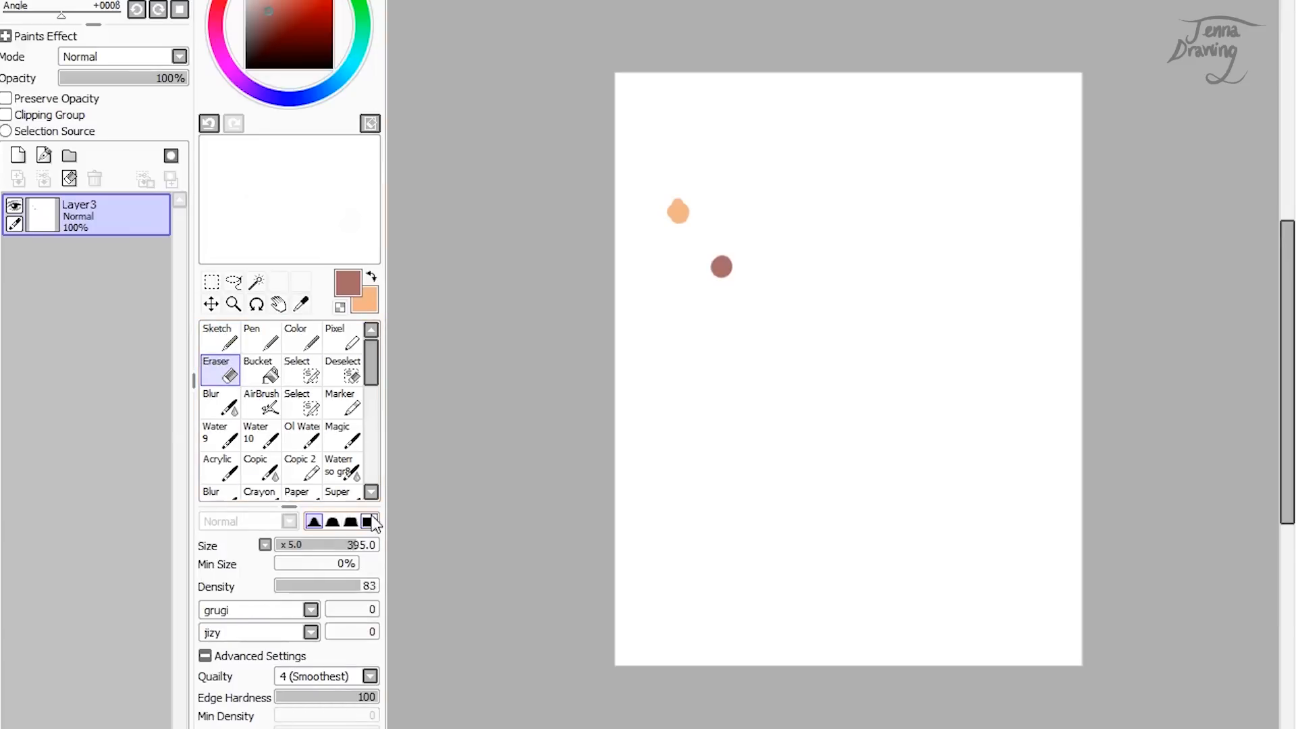
mouse_move(664, 219)
mouse_down()
mouse_move(666, 177)
mouse_move(688, 217)
mouse_up()
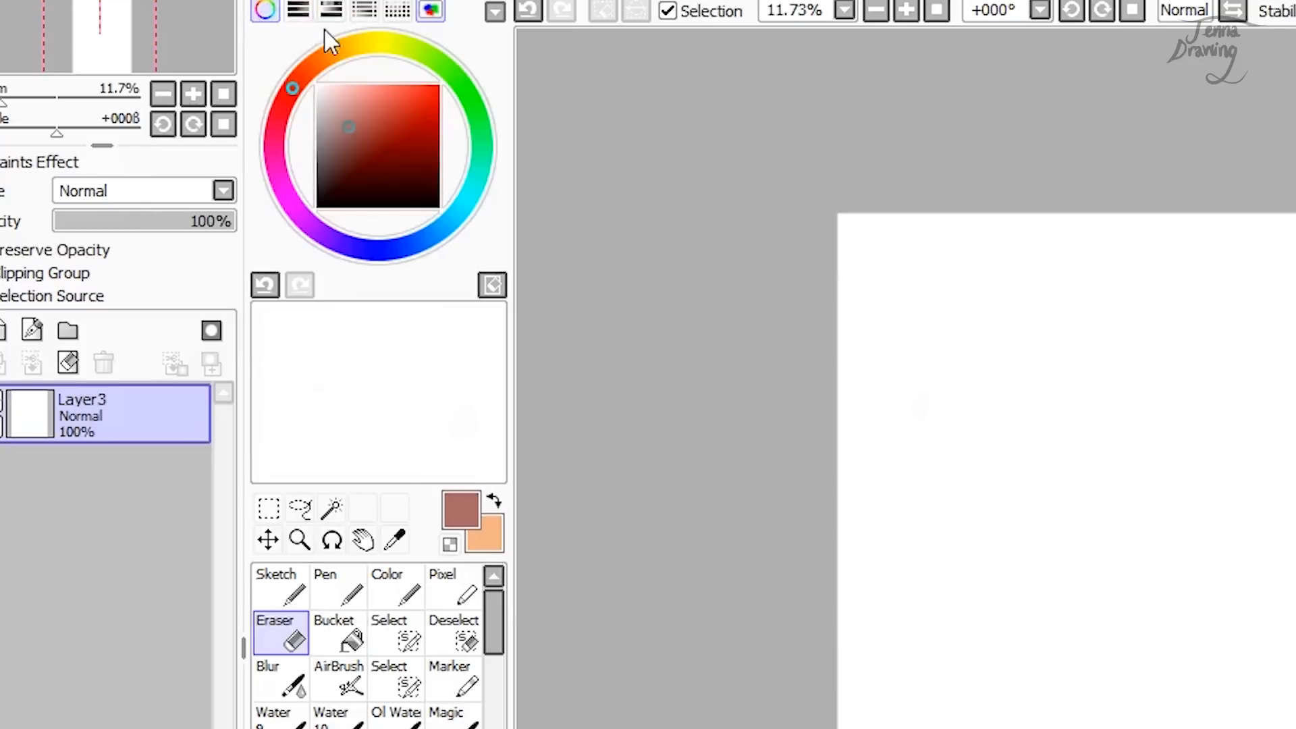
Step: Hide the scratch pad and toggle the colour wheel off and on several times, leaving the wheel displayed
click(437, 8)
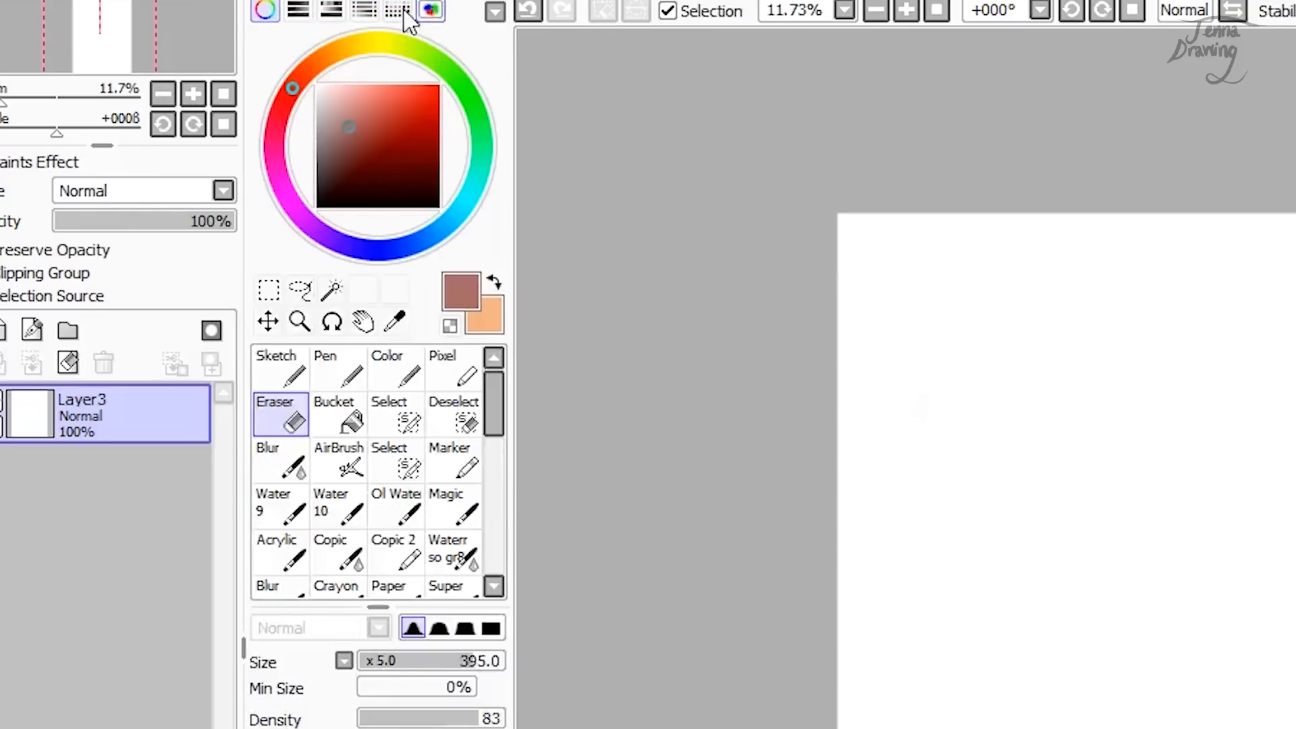
click(268, 9)
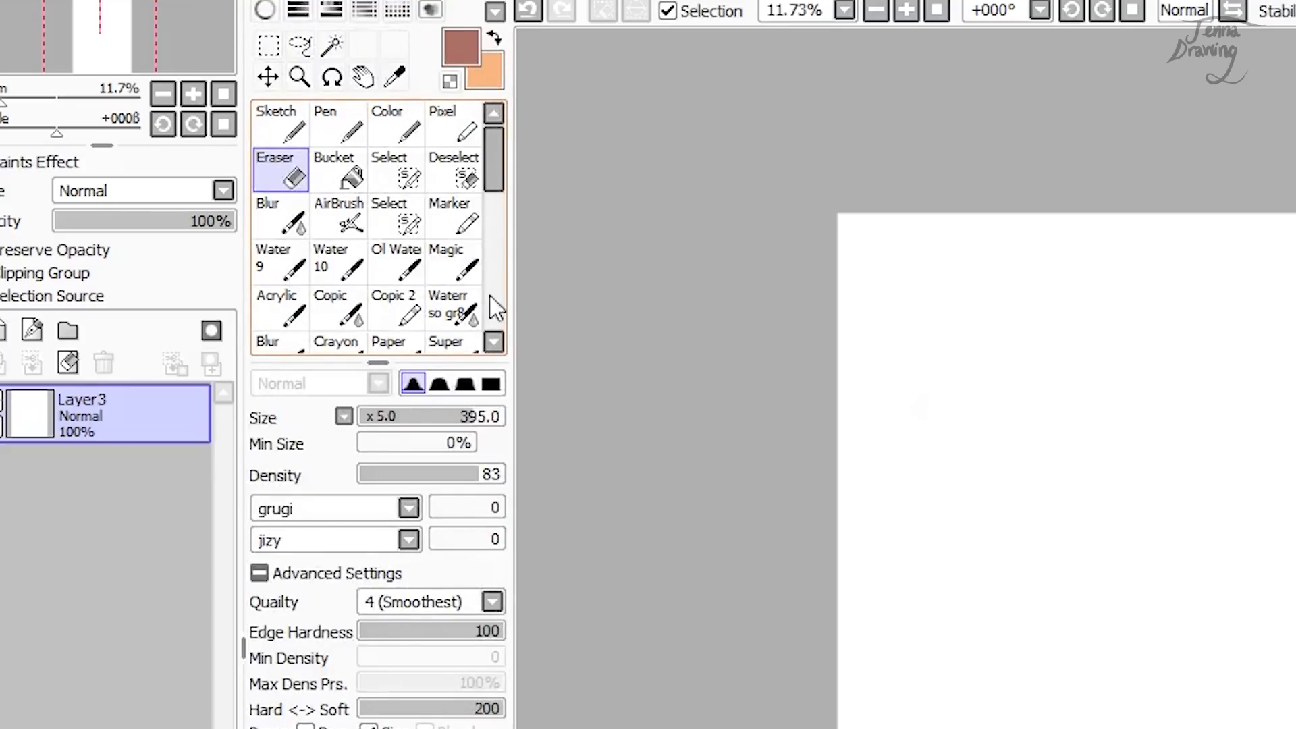
click(265, 10)
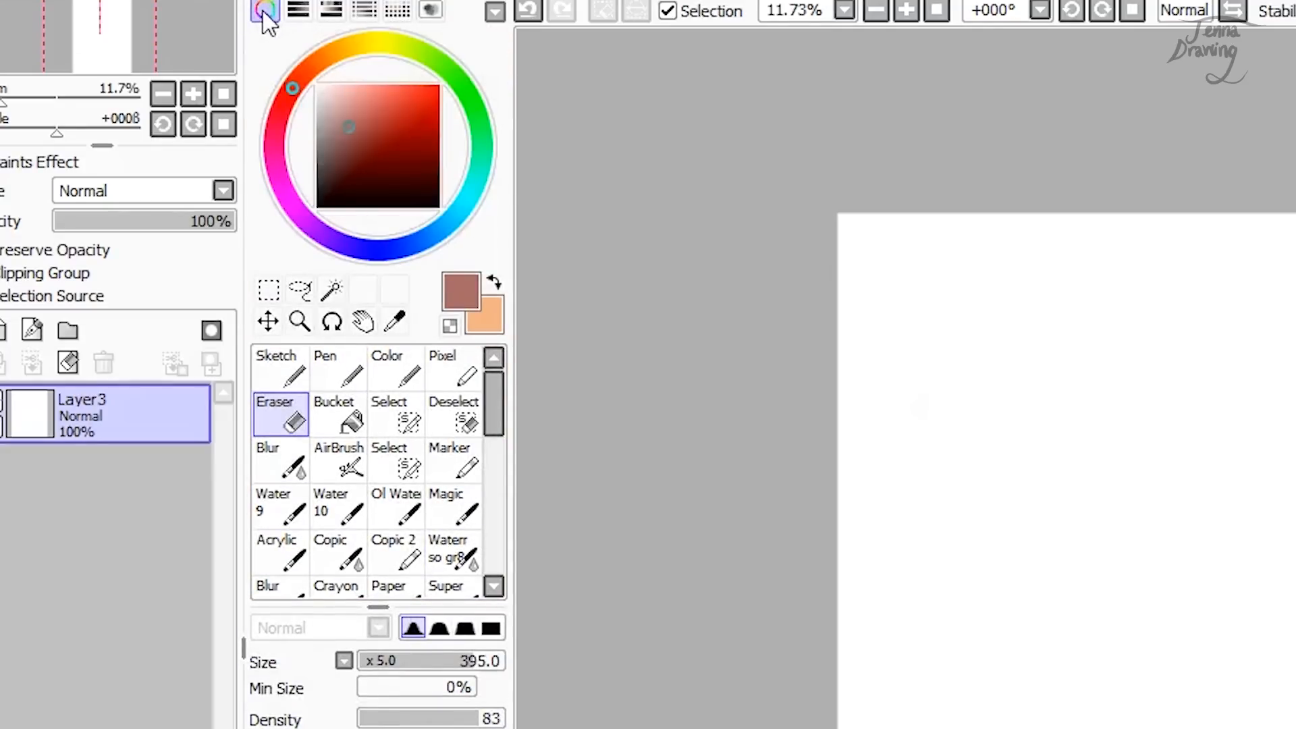
click(266, 11)
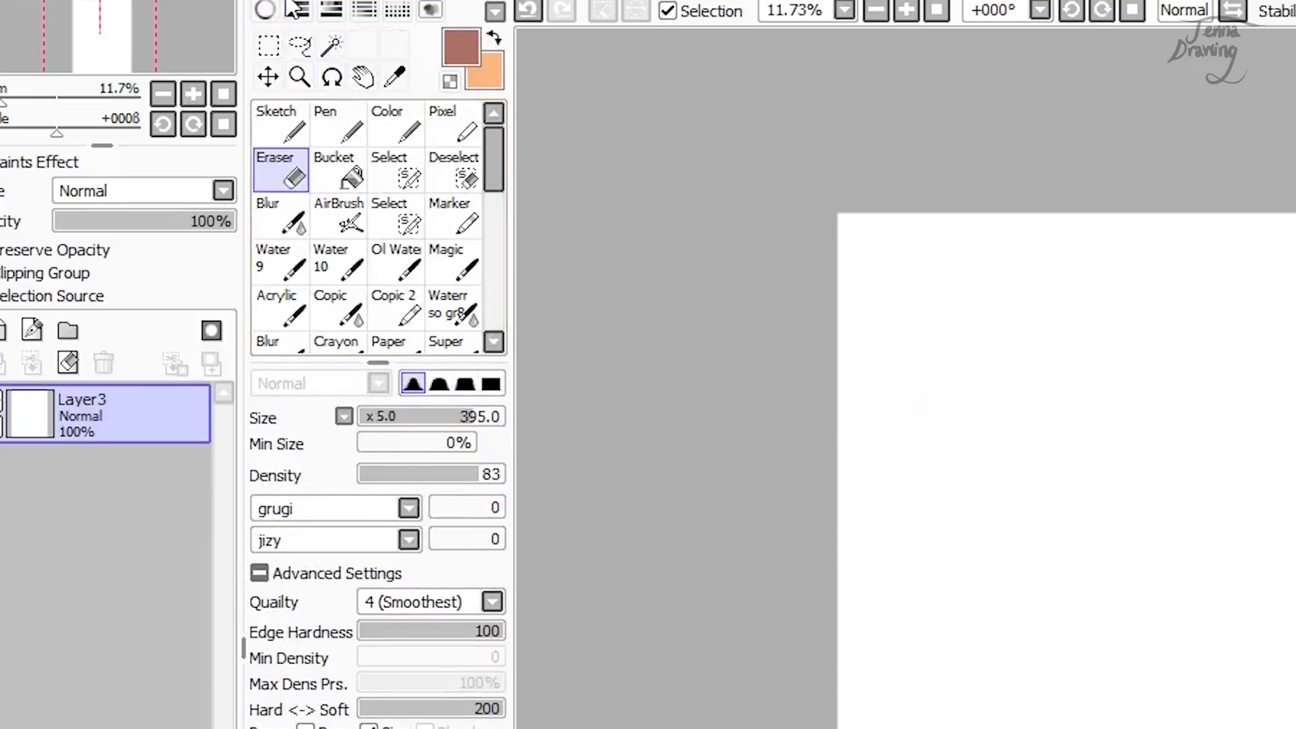
click(266, 10)
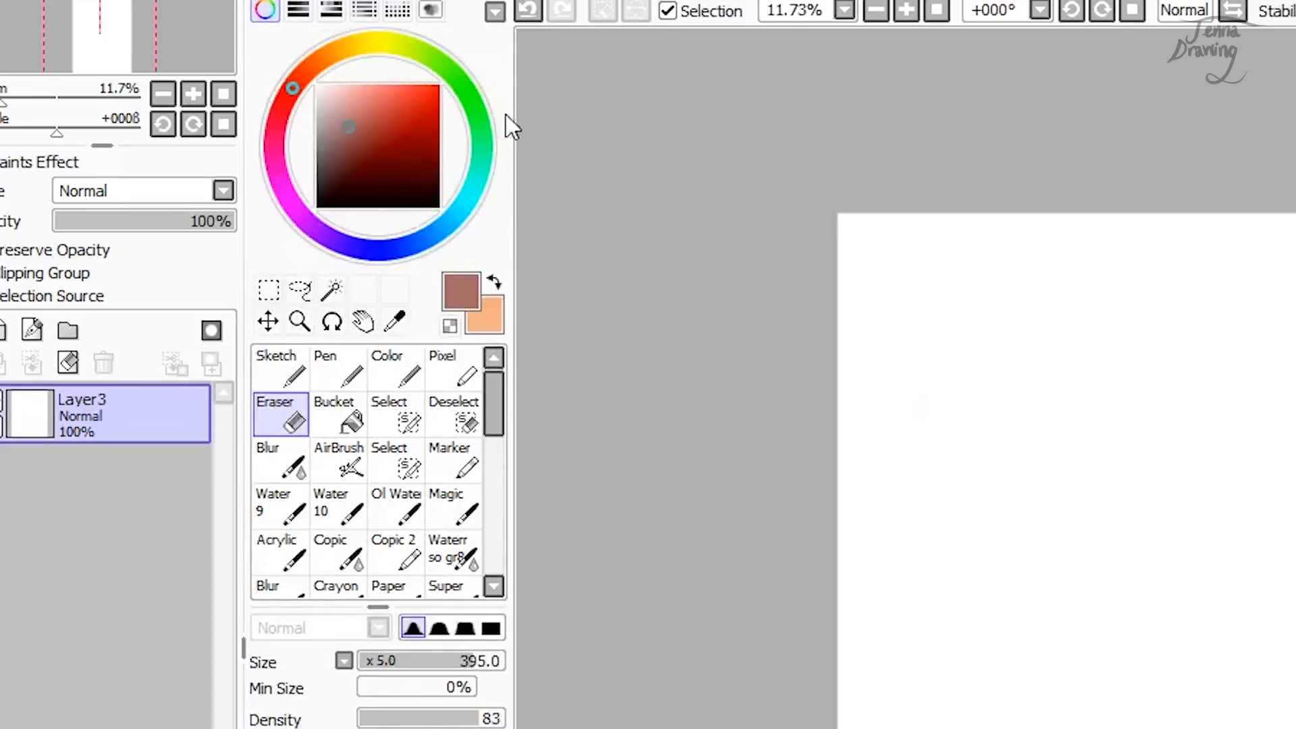
click(265, 9)
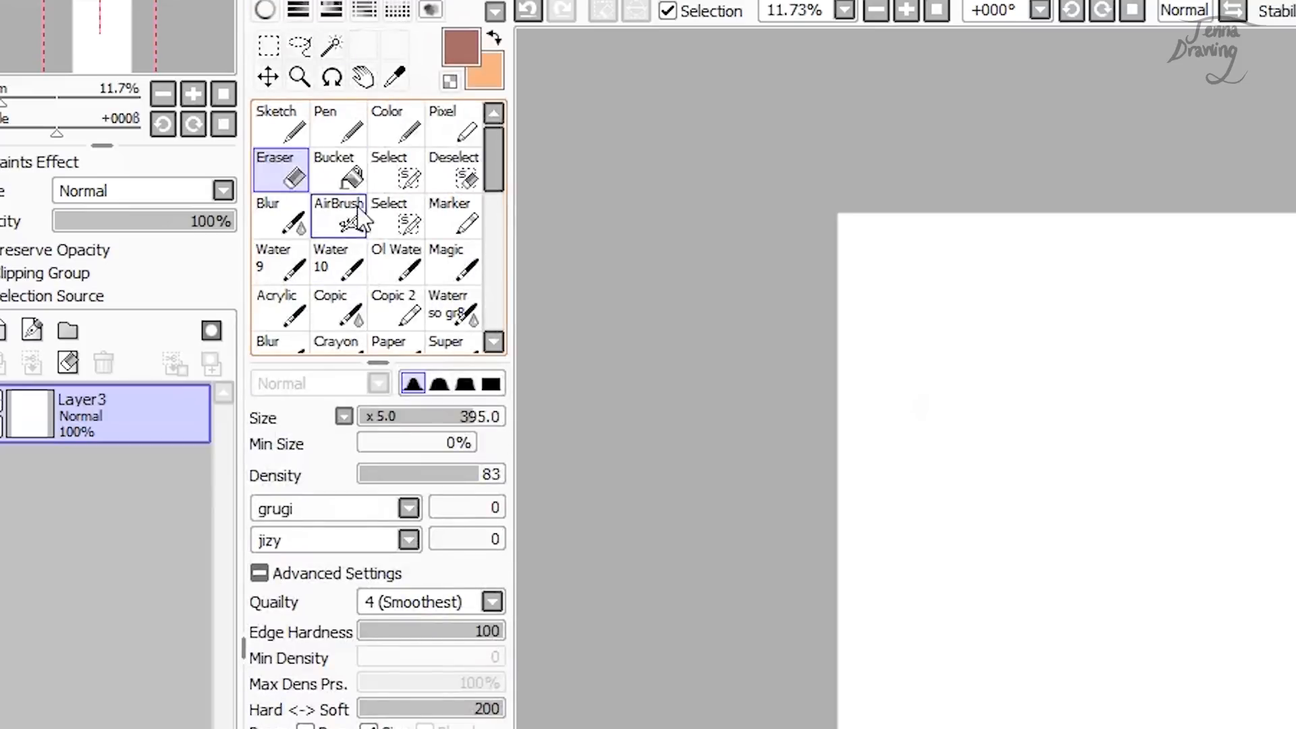
click(269, 12)
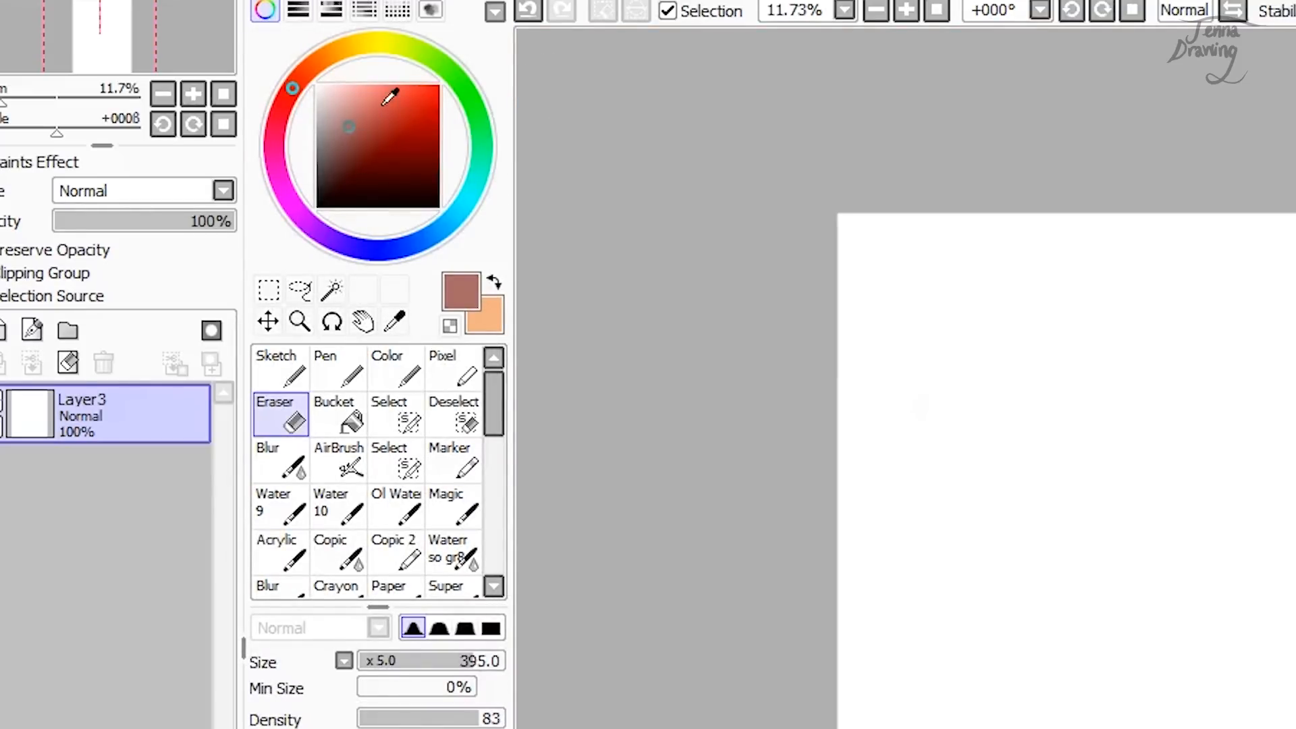
Step: Replace the colour wheel with the RGB sliders and mix a muted lavender of R 152, G 150, B 190
click(263, 14)
click(298, 10)
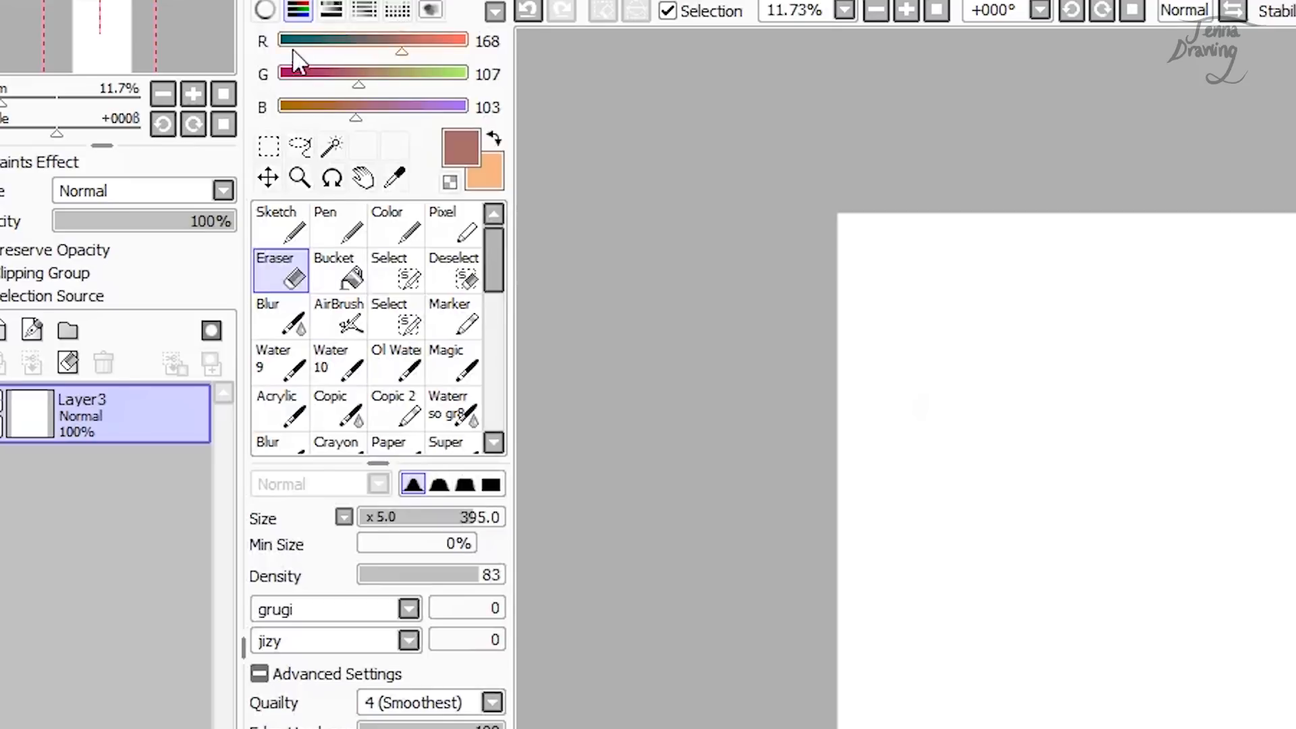
drag(410, 50, 355, 82)
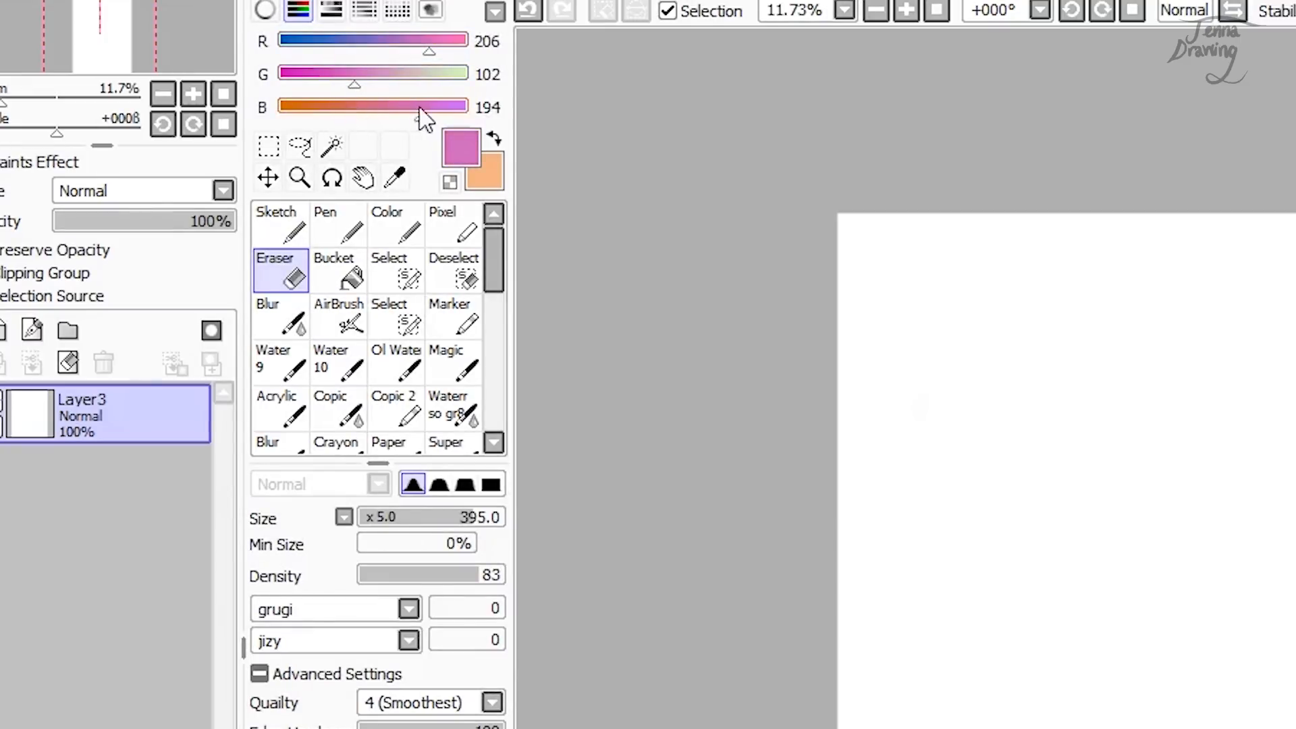
drag(424, 120, 419, 118)
drag(354, 86, 392, 53)
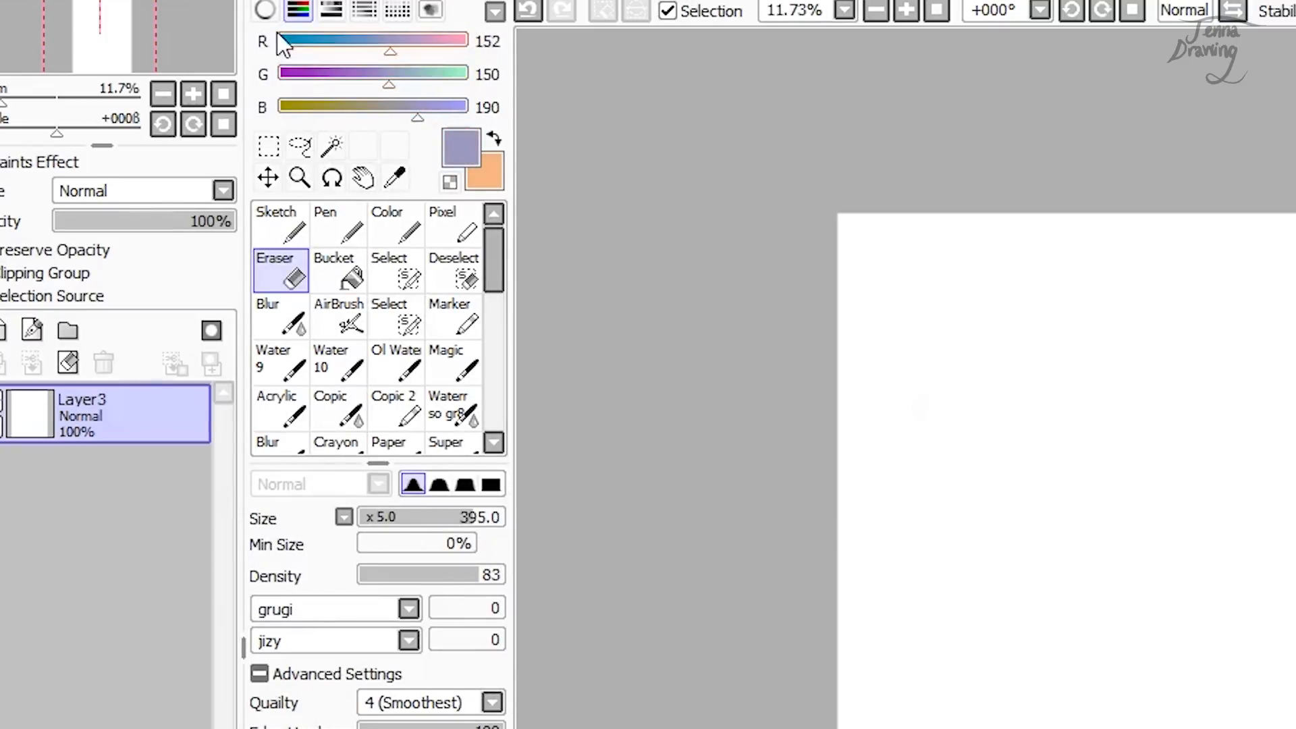
Step: Switch from the RGB to the HSV sliders and mix a dark green with H 1:176, S 174, V 074
click(290, 11)
click(330, 10)
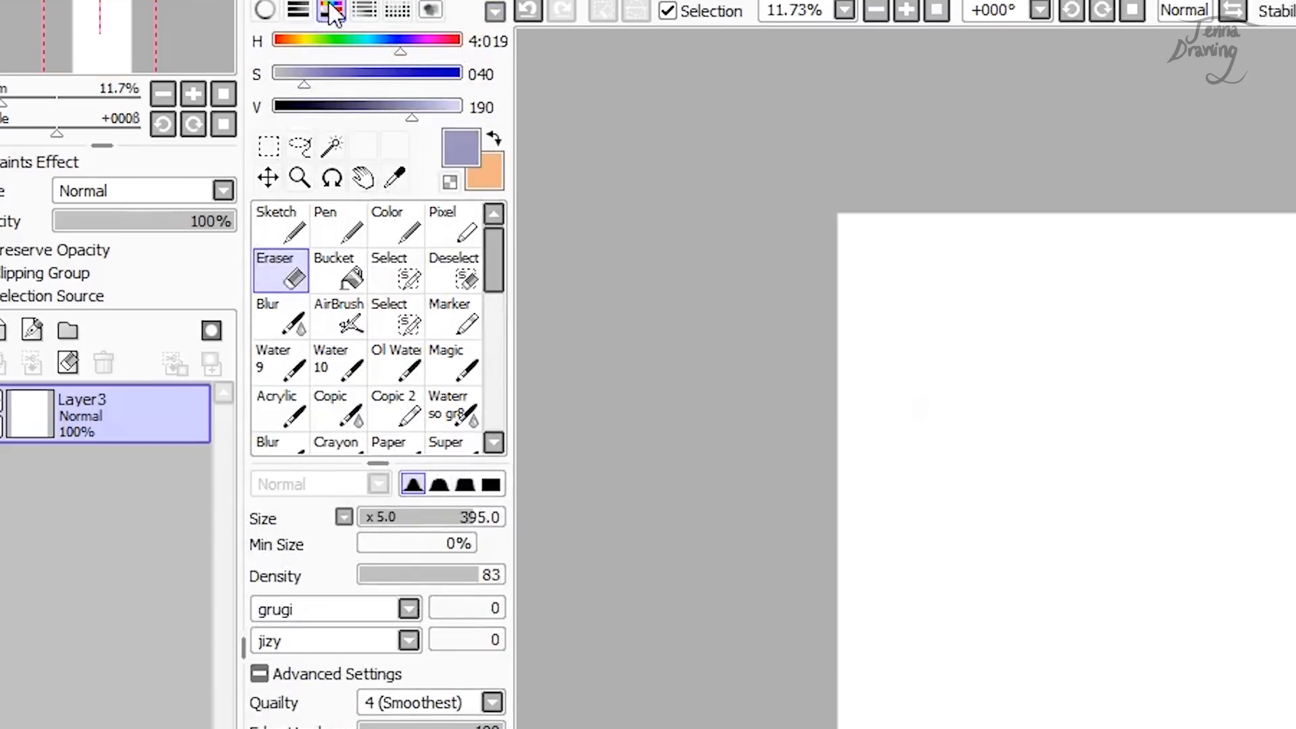
drag(400, 54, 329, 126)
click(302, 86)
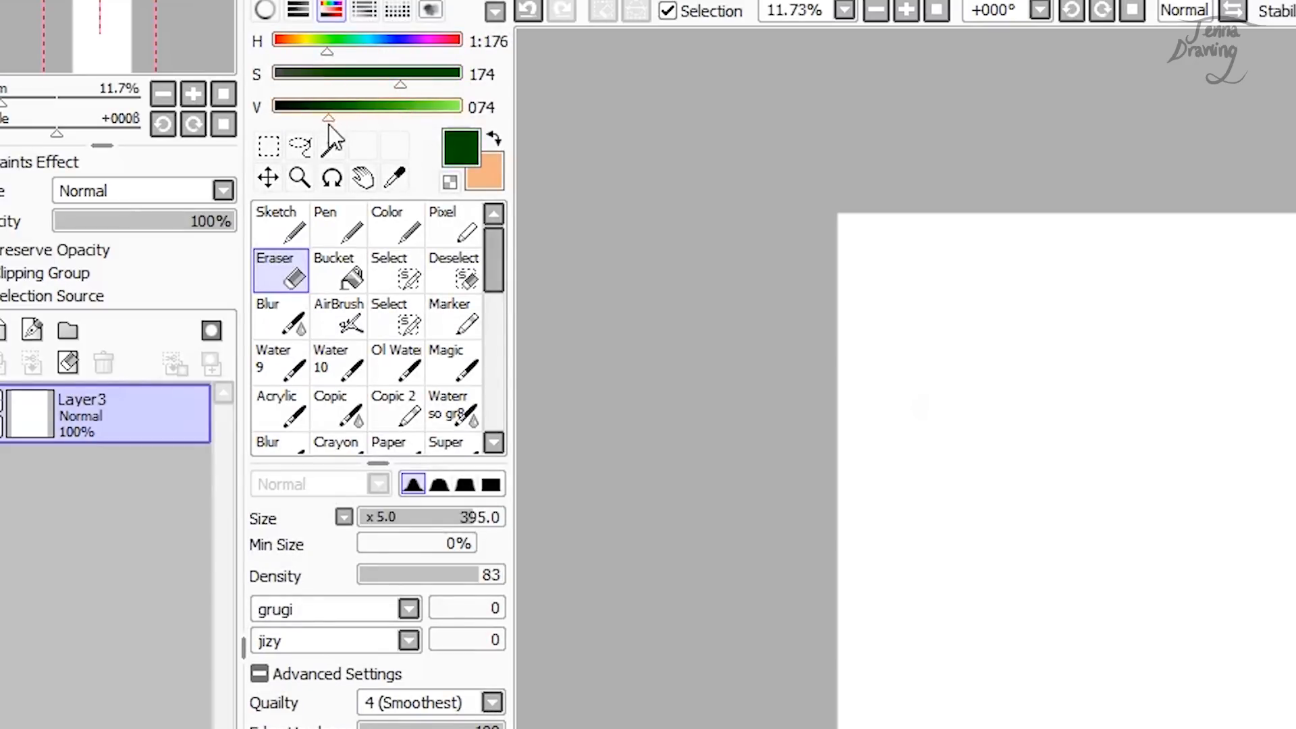
Step: Display the four gradient mixing bars alone and pick light grey, black and medium grey from them
click(264, 9)
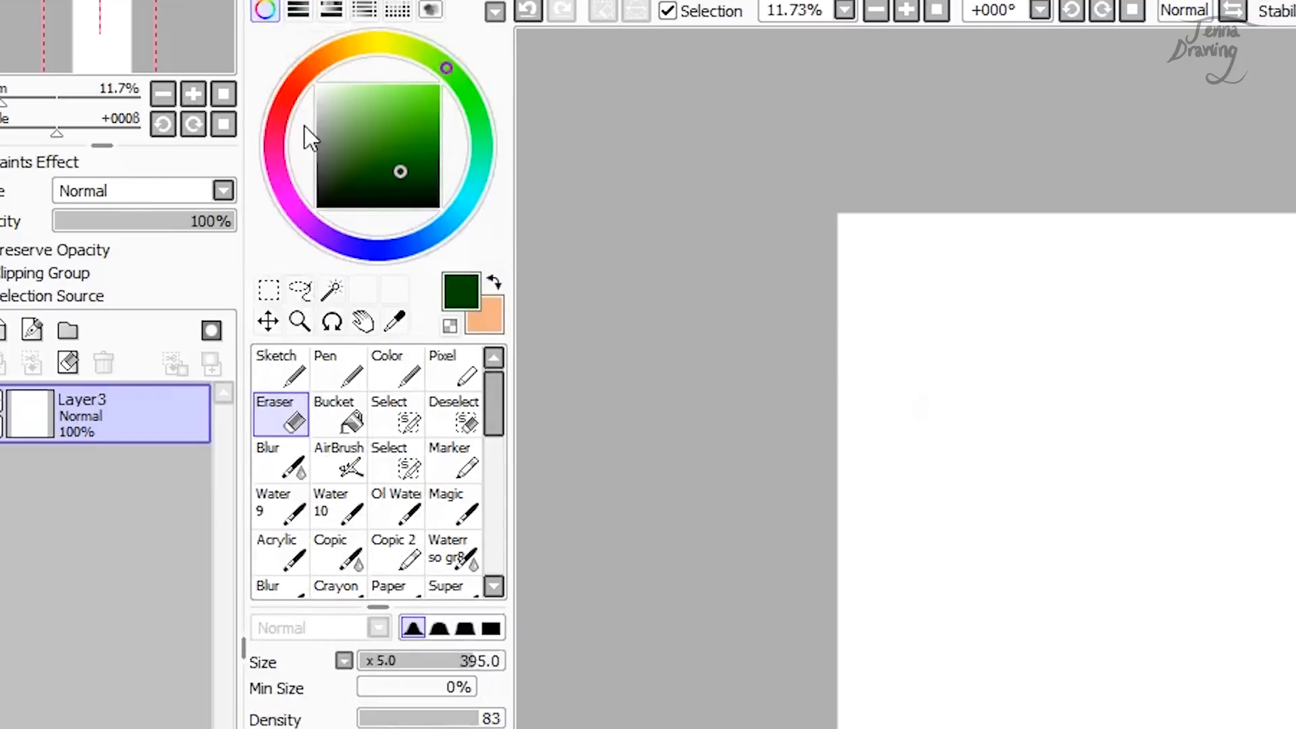
click(264, 10)
click(364, 9)
drag(355, 41, 442, 123)
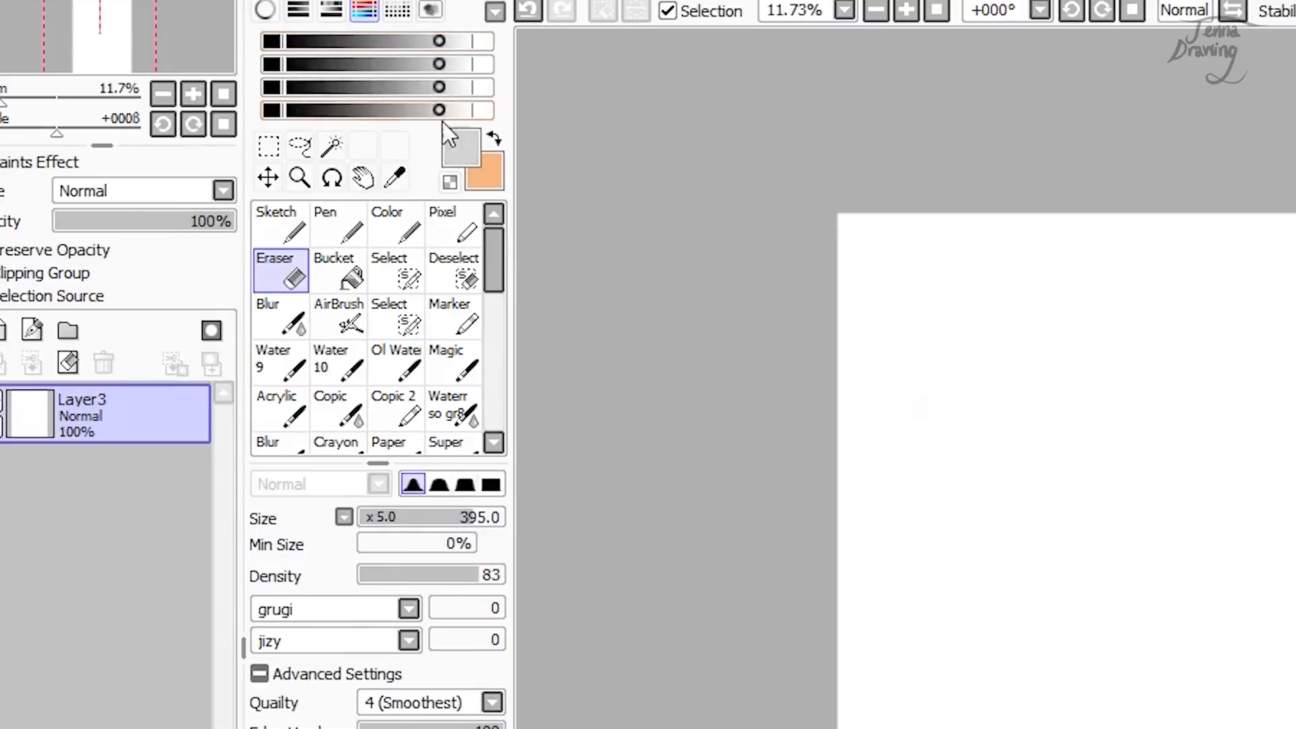
drag(403, 37, 292, 30)
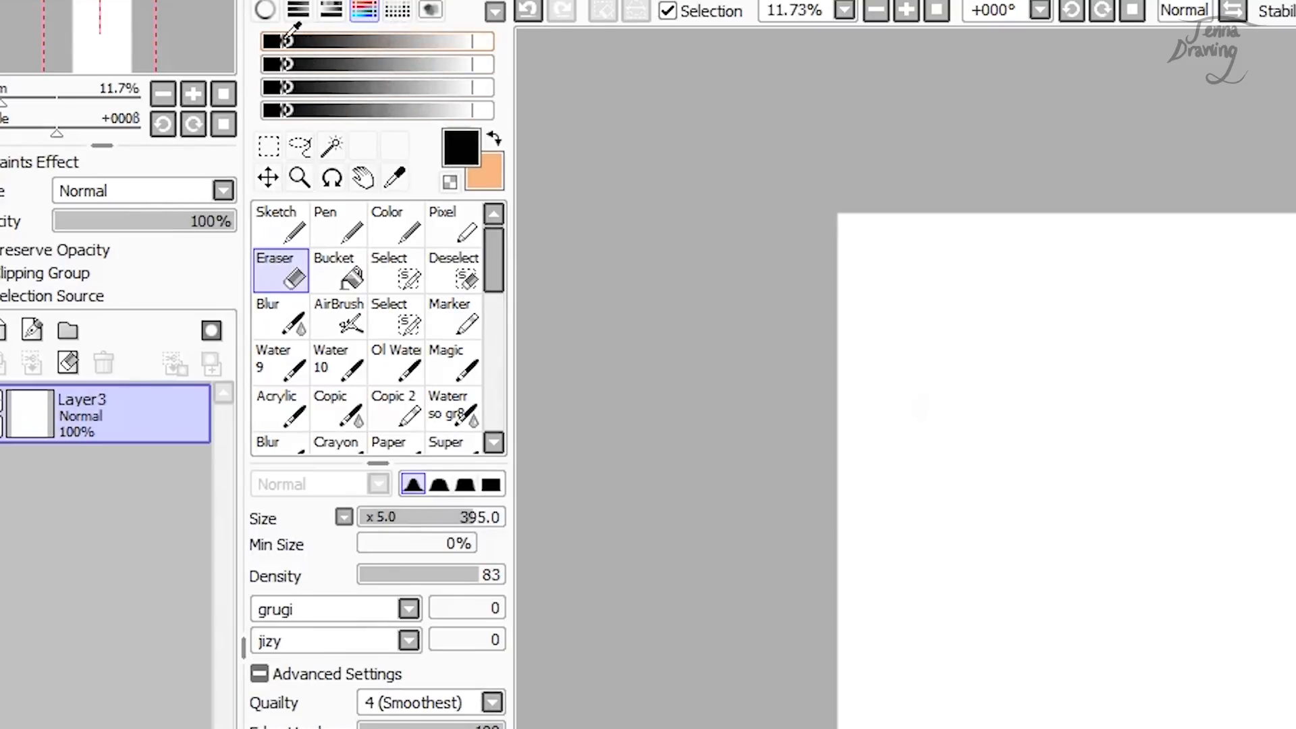
drag(287, 37, 363, 38)
Step: Show the colour wheel with the mixing bars and set the four bars' start colours to green, light blue, indigo and pink
click(266, 10)
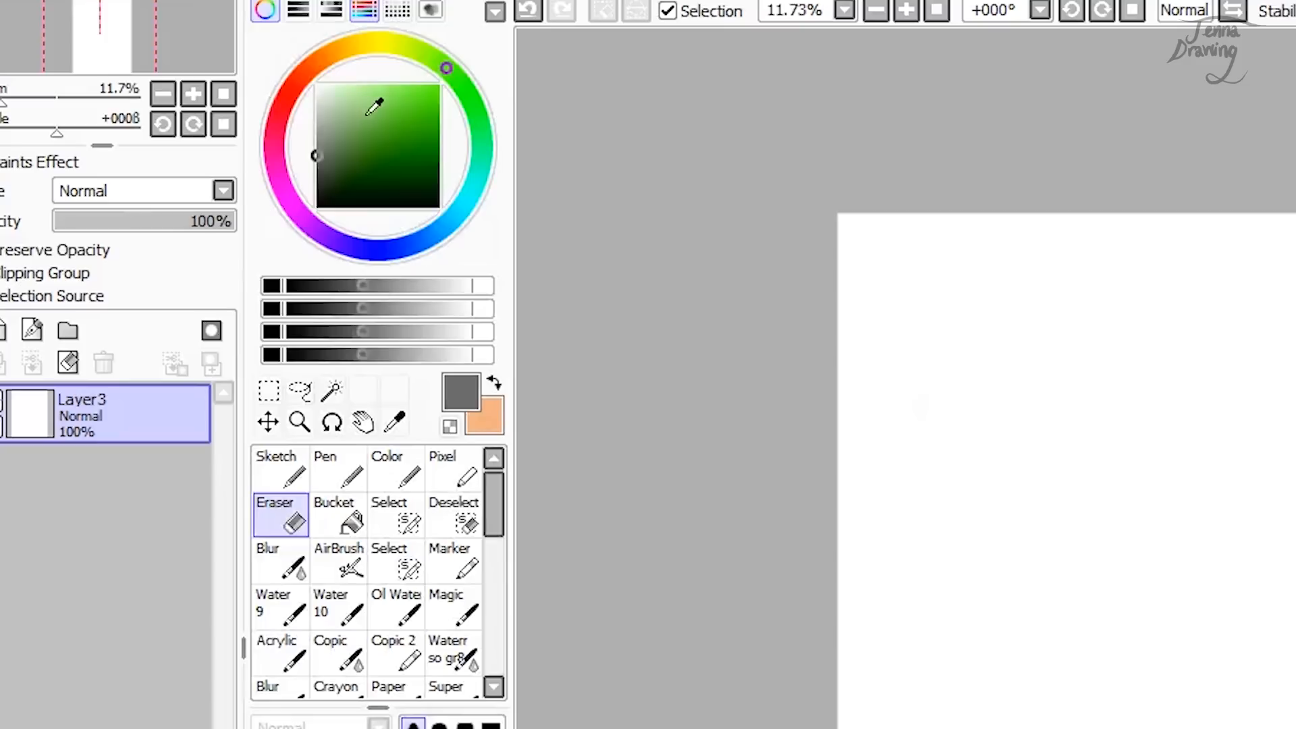
click(390, 102)
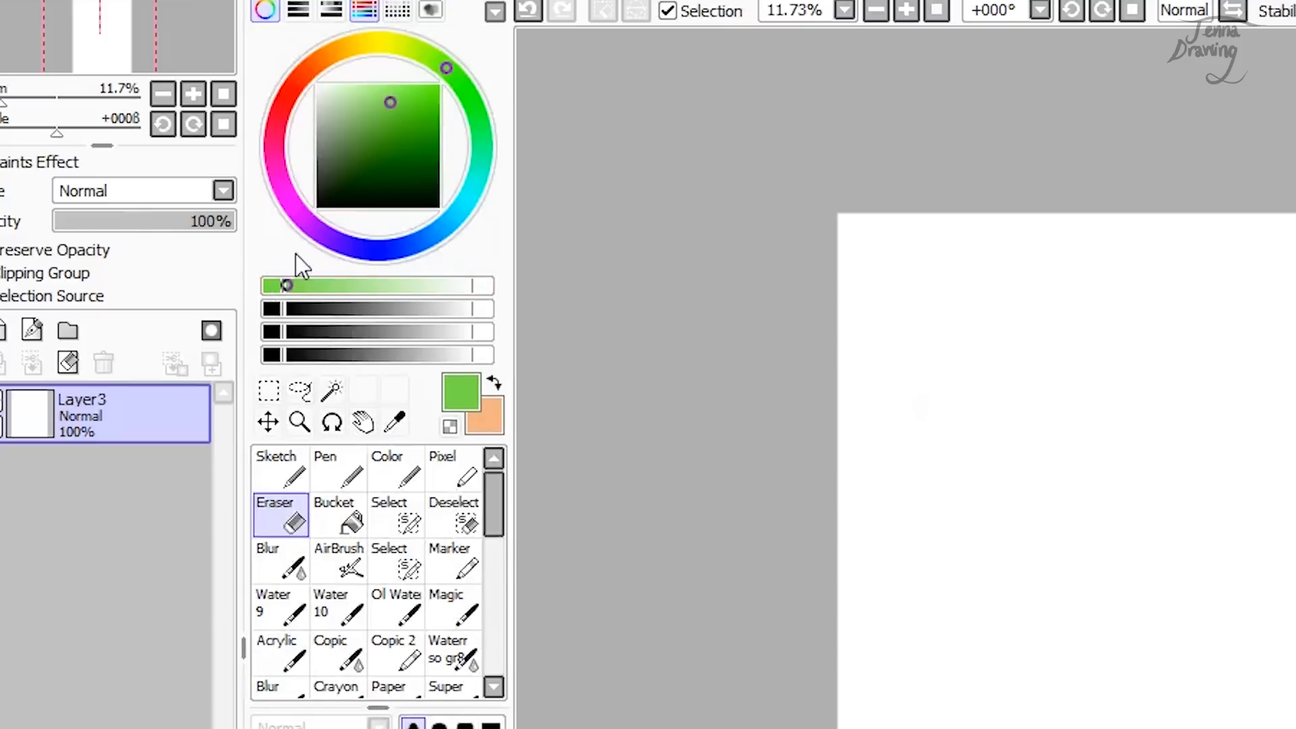
drag(456, 91, 457, 211)
click(273, 309)
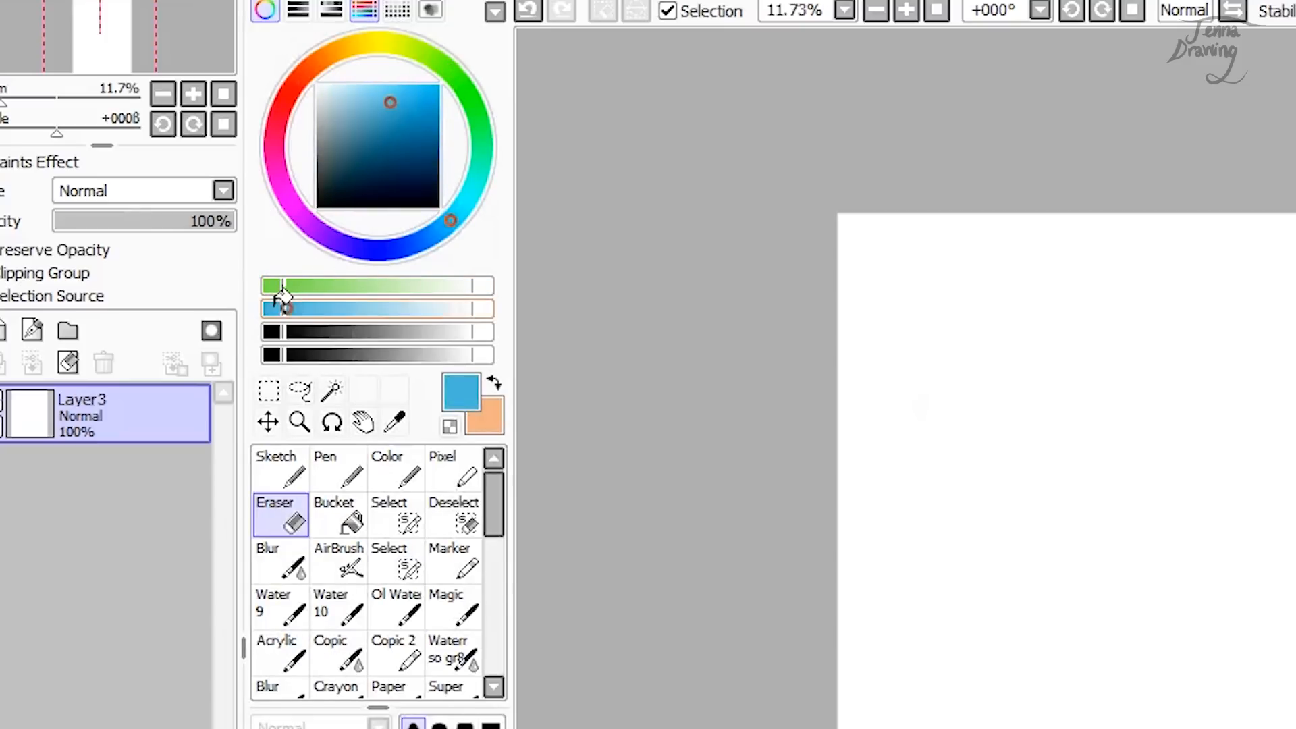
mouse_move(348, 252)
mouse_down()
mouse_move(378, 255)
mouse_move(279, 149)
mouse_up()
click(273, 332)
click(273, 354)
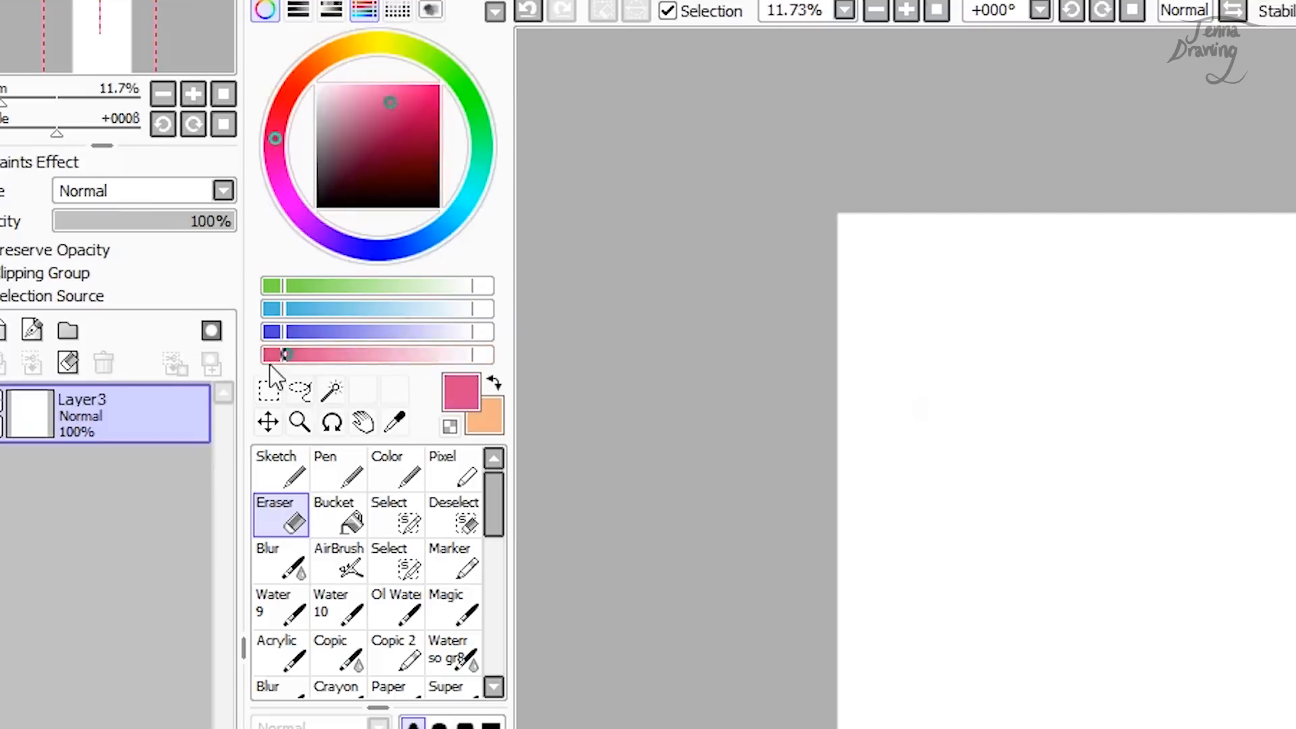
Step: Replace the gradient mixing bars with the Swatches palette below the colour wheel
click(368, 12)
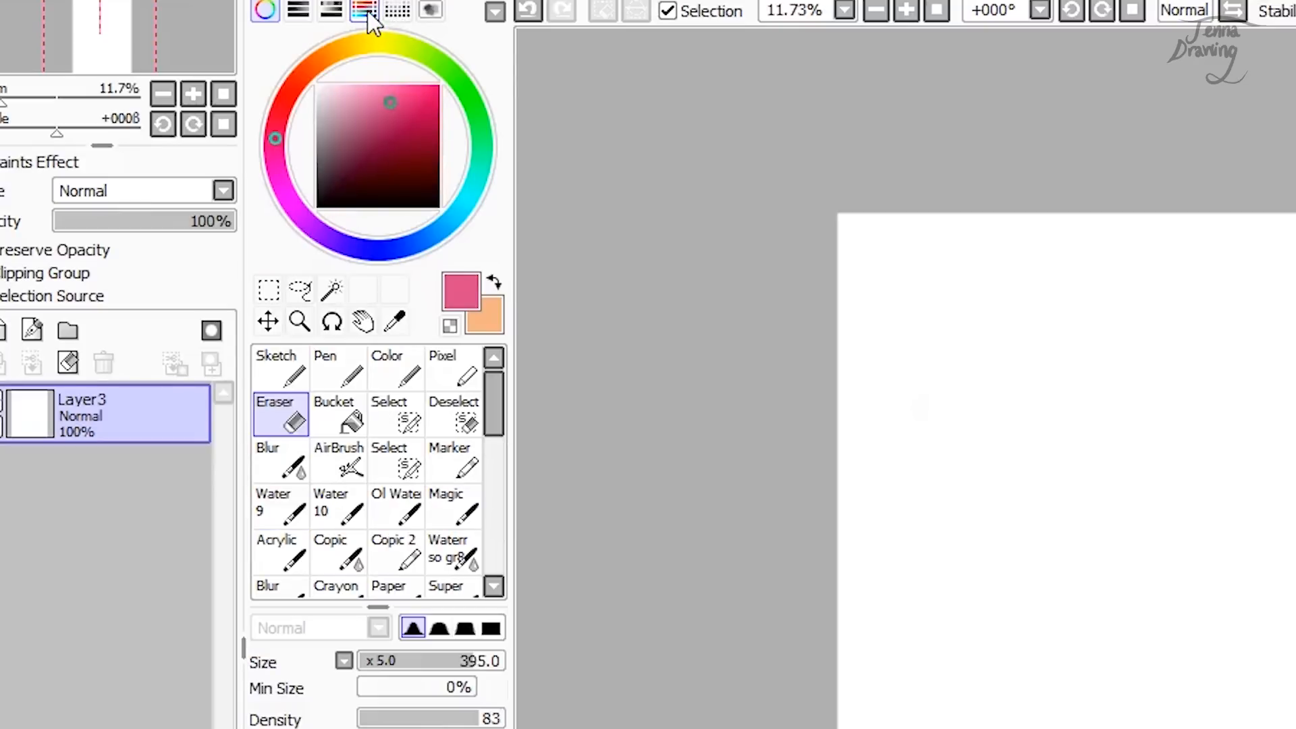
click(397, 10)
click(375, 10)
click(377, 11)
click(396, 10)
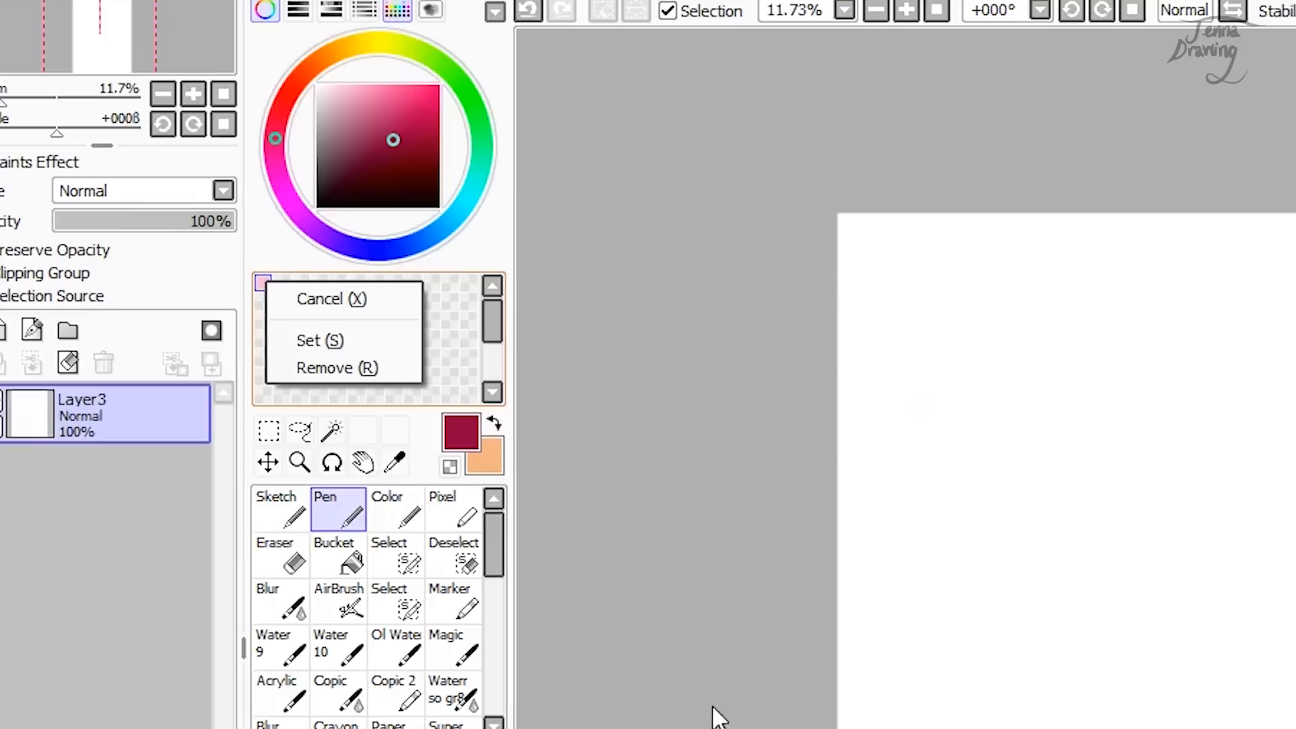
key(s)
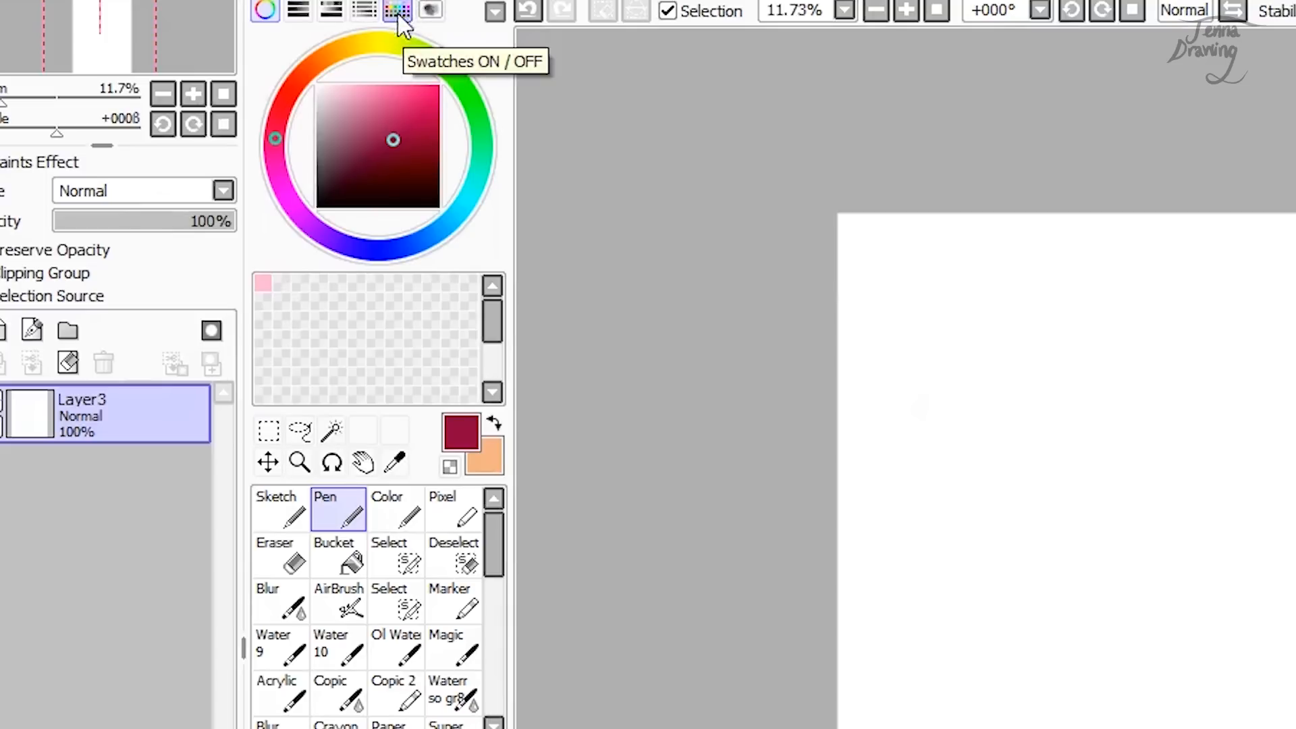
Step: Choose a dark maroon on the colour wheel and store it over the light pink first swatch
right_click(267, 288)
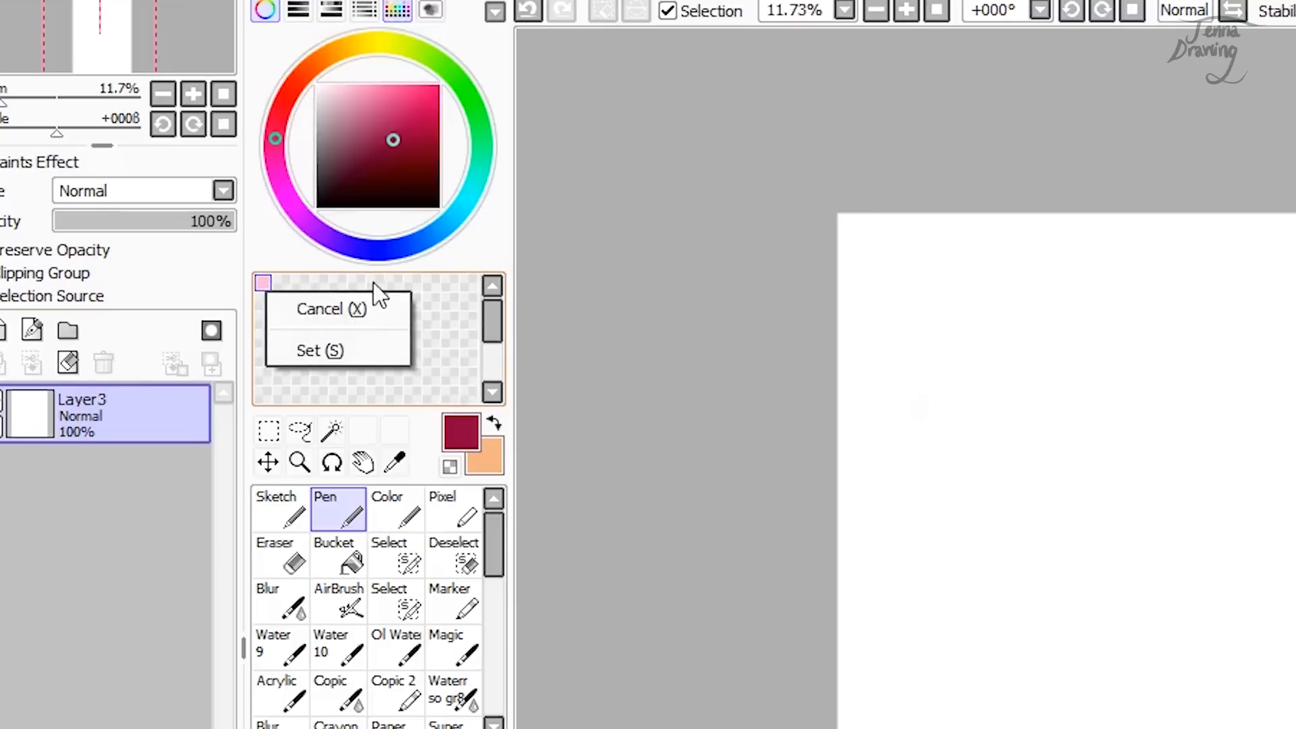
click(435, 287)
mouse_move(357, 150)
mouse_down()
mouse_move(394, 176)
mouse_move(398, 162)
mouse_up()
right_click(267, 286)
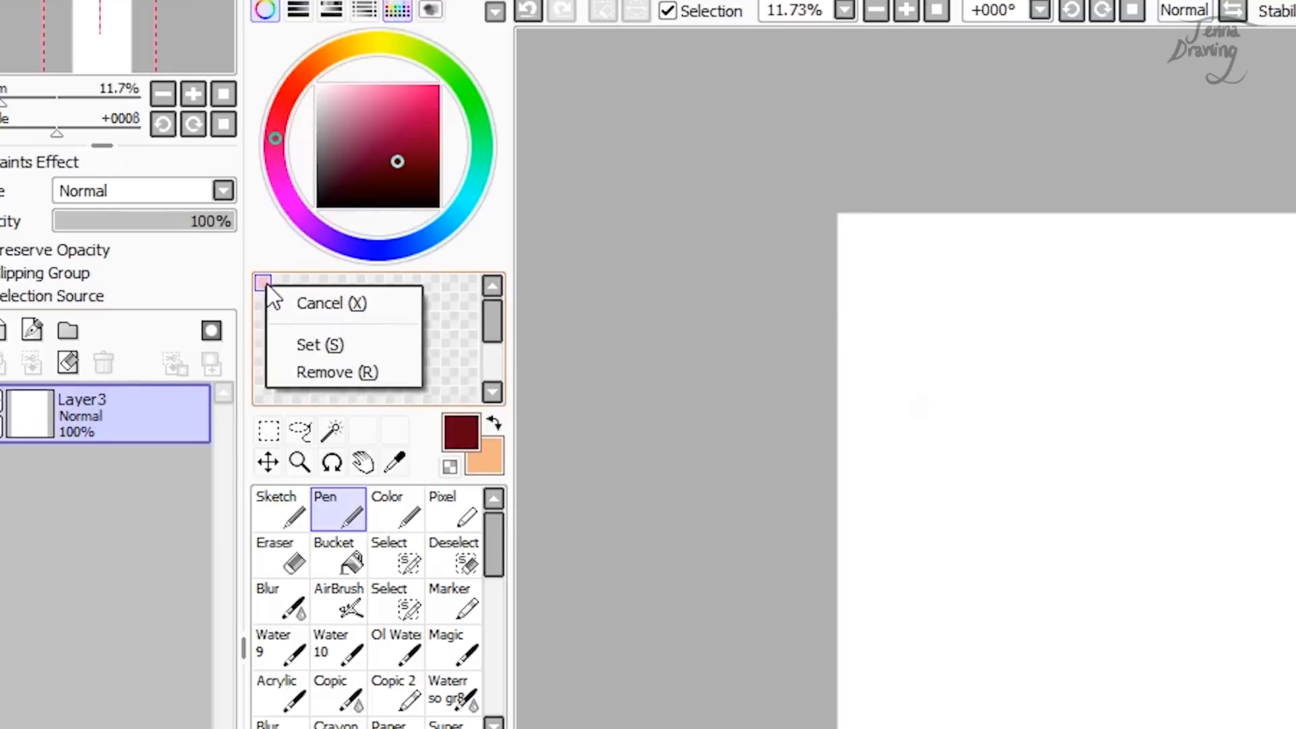
click(297, 344)
Step: Store a crimson and a dusty pink as the two swatches directly below the dark maroon one
drag(398, 137, 389, 136)
right_click(267, 307)
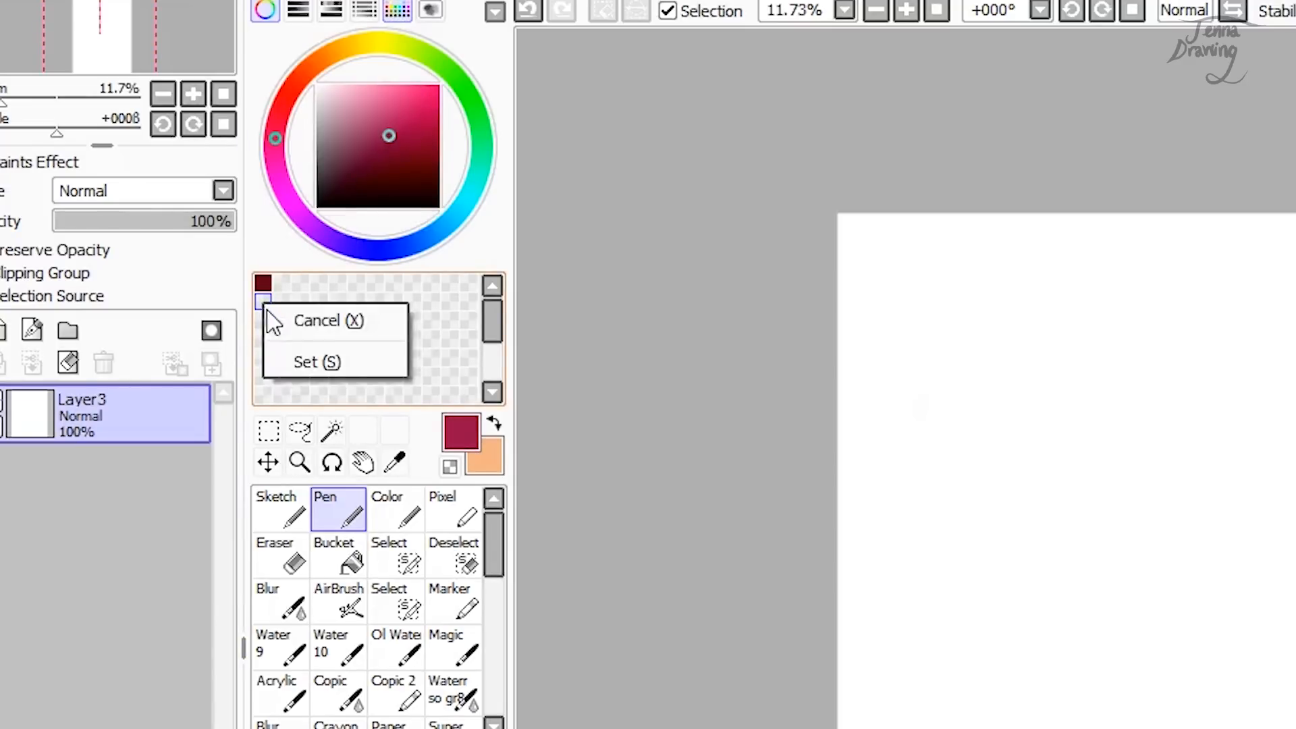
click(274, 357)
click(368, 133)
drag(367, 133, 365, 117)
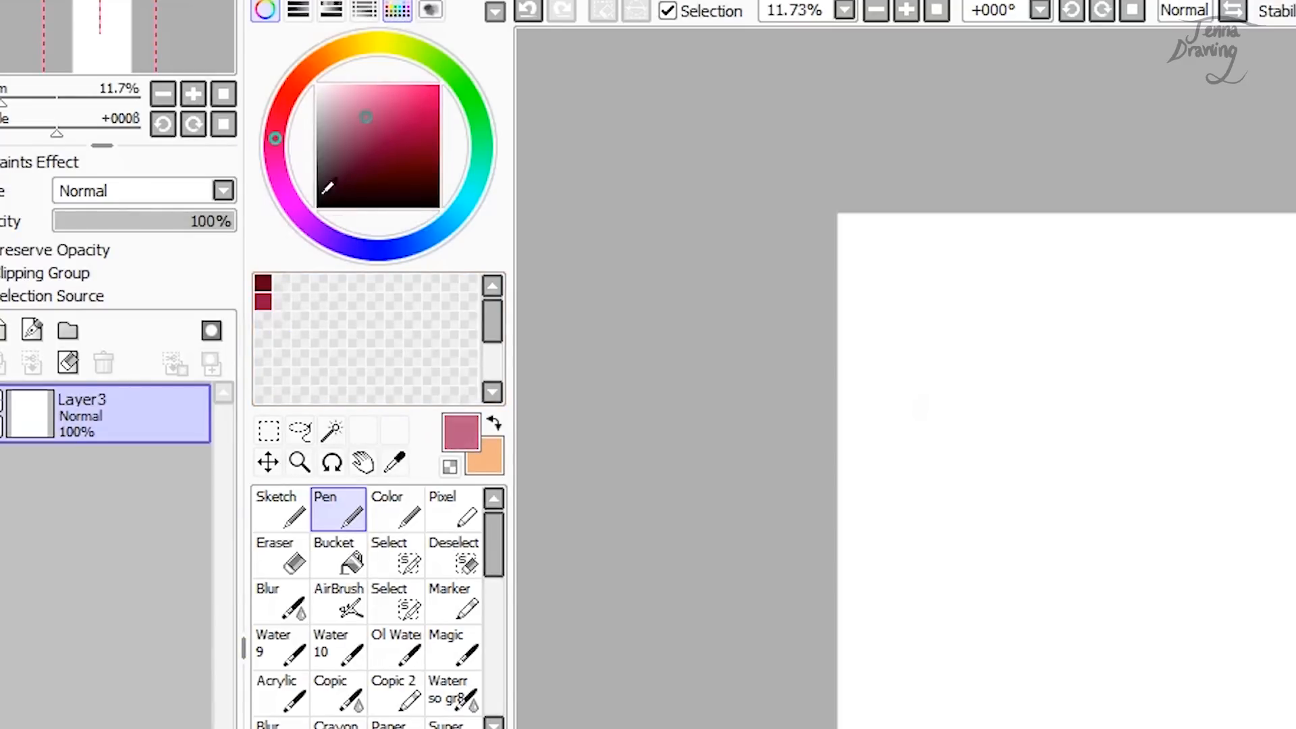
right_click(264, 322)
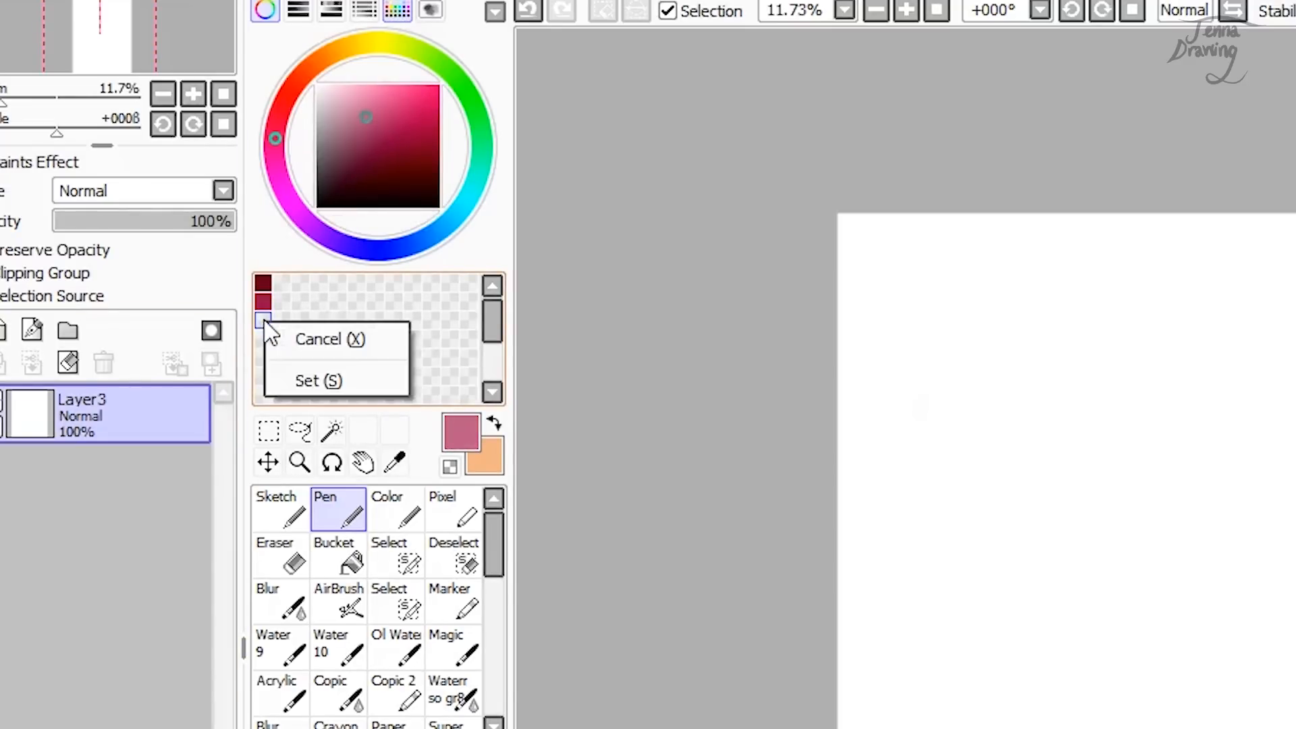
click(278, 378)
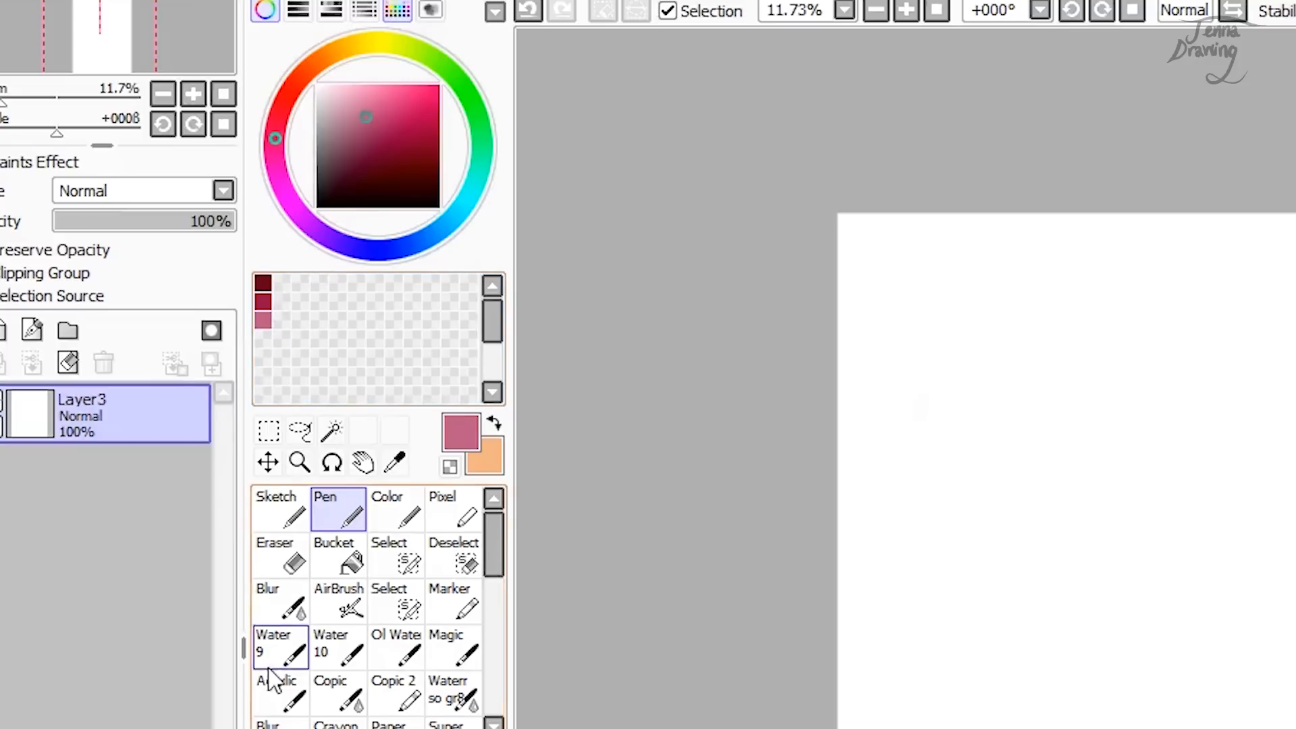
Step: Remove the dusty pink, crimson and dark maroon swatches, and hide the Swatches palette
right_click(264, 322)
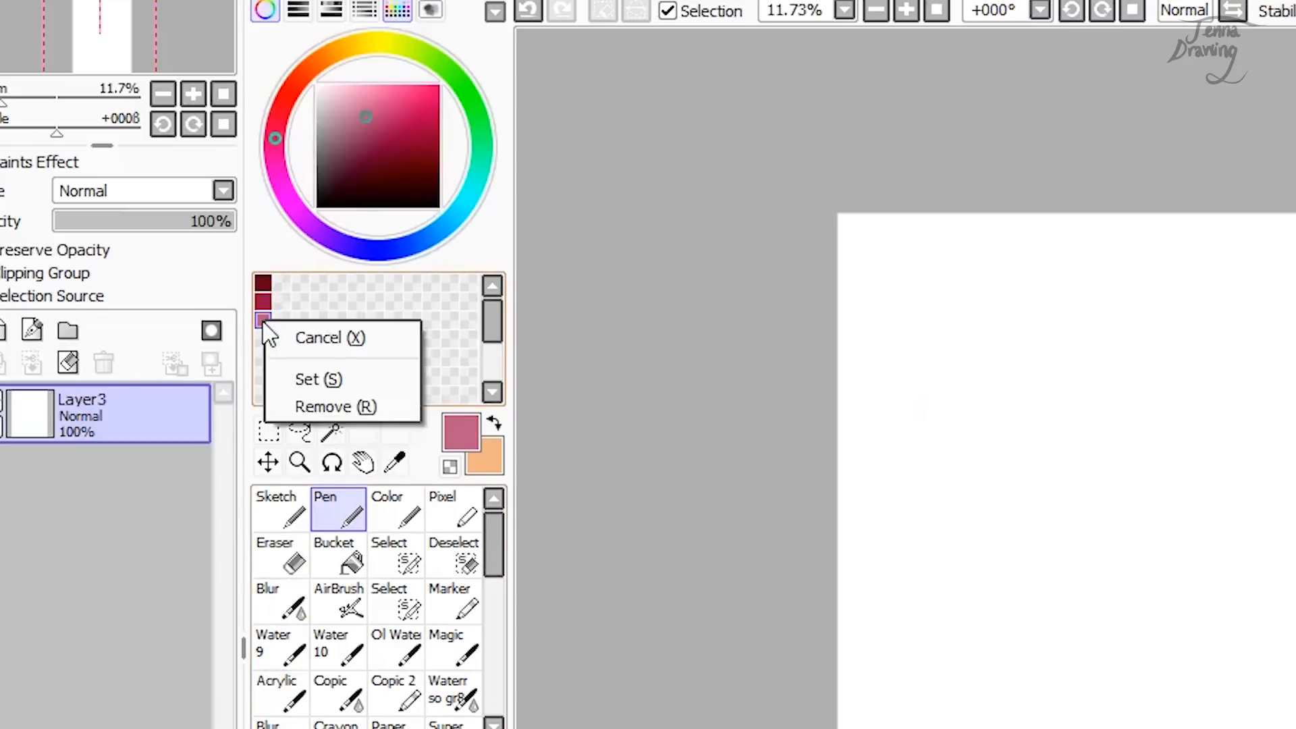
click(282, 399)
right_click(267, 301)
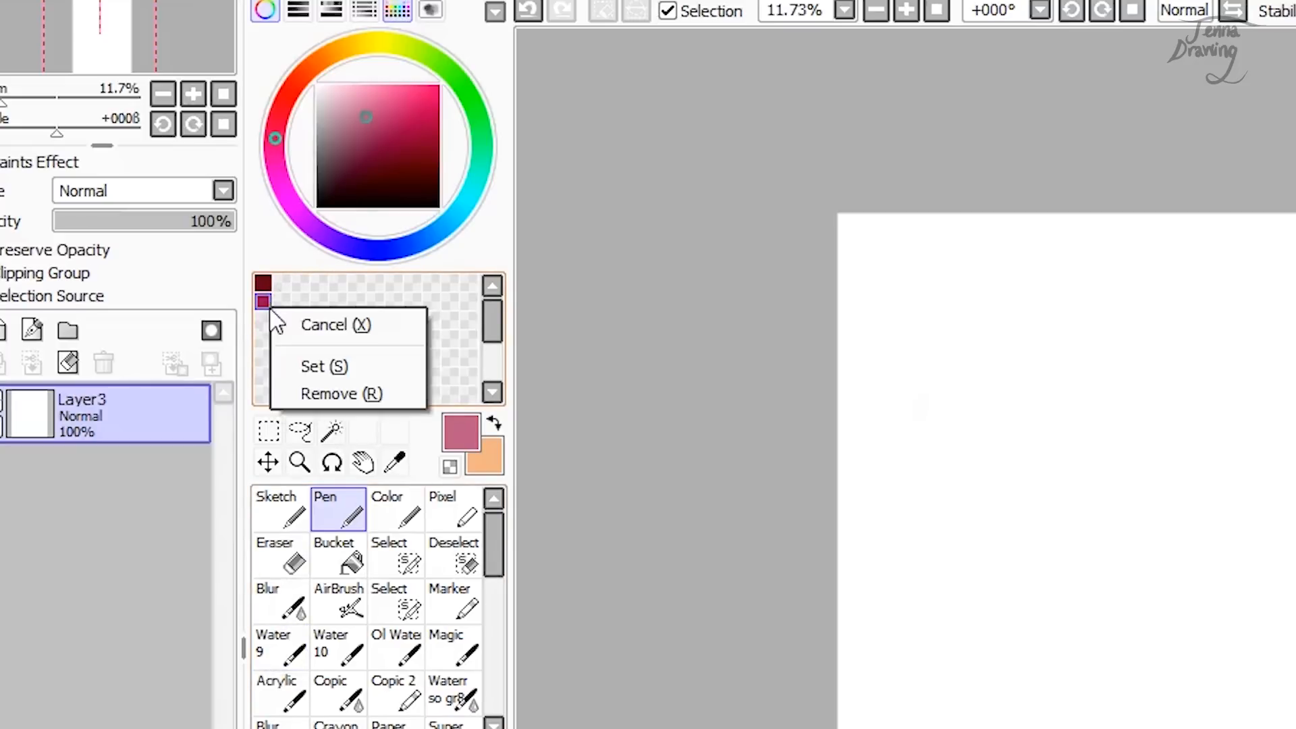
click(298, 394)
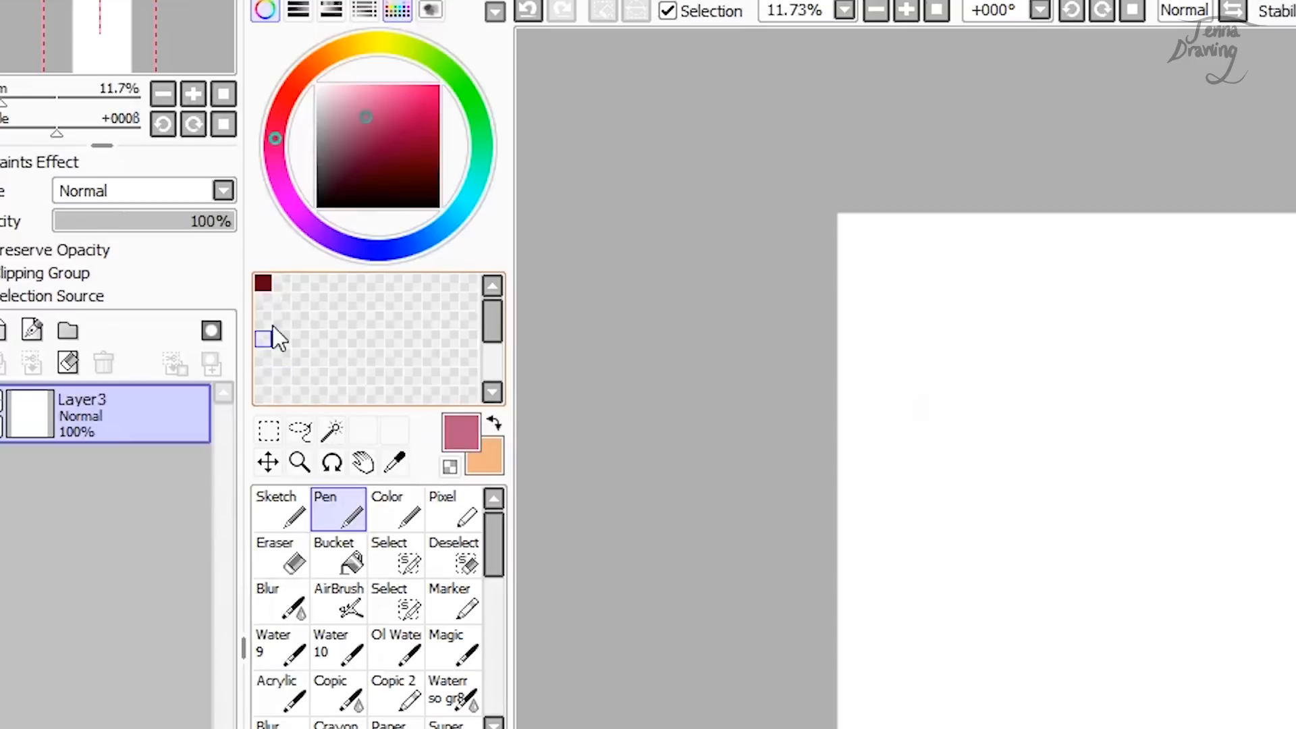
right_click(264, 282)
click(306, 367)
click(402, 11)
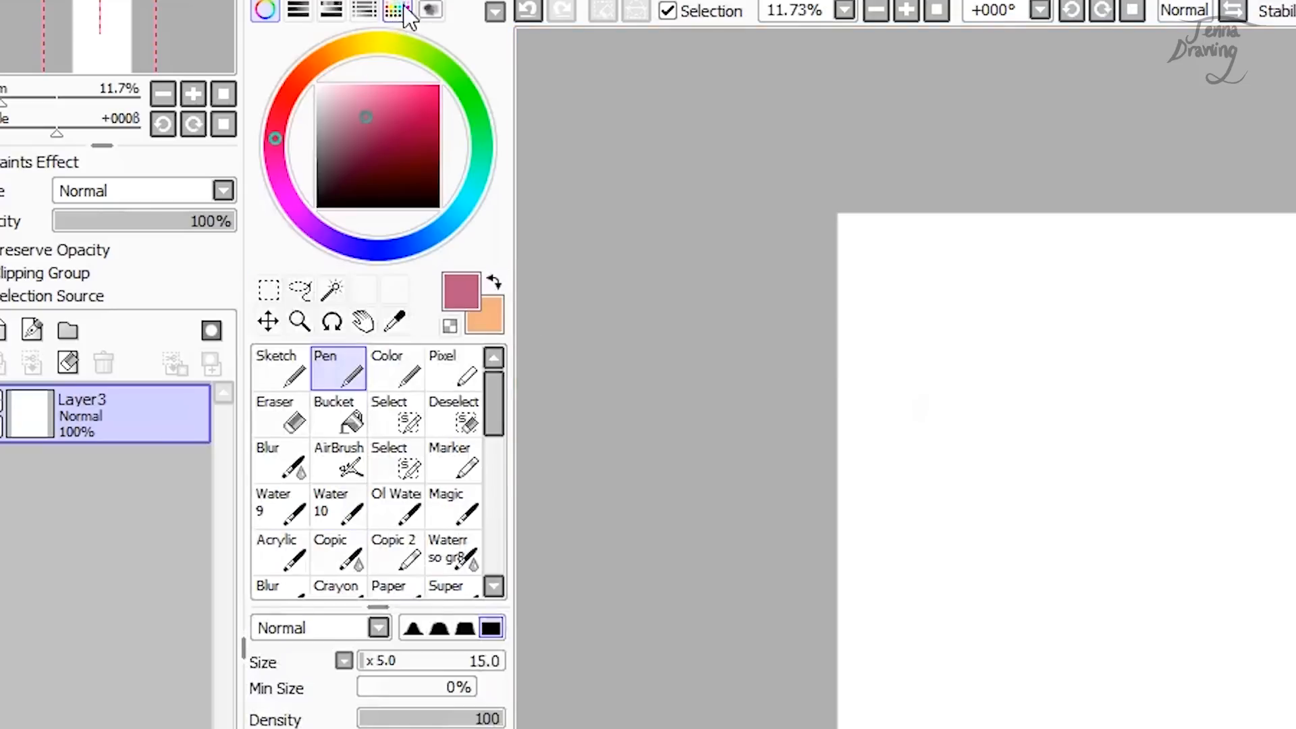
Step: Display the scratch pad and paint a cluster of three touching dots in dusty pink, plum and very dark plum
click(431, 10)
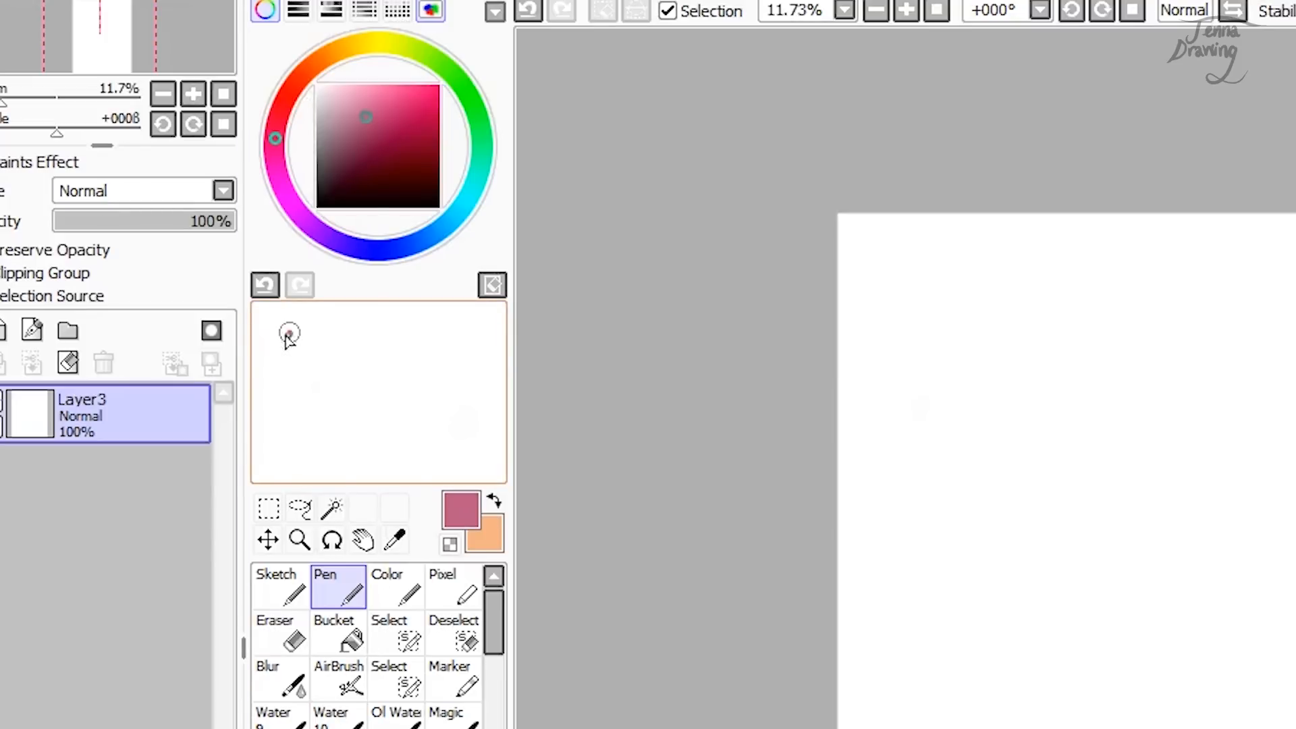
drag(289, 335, 284, 346)
click(354, 147)
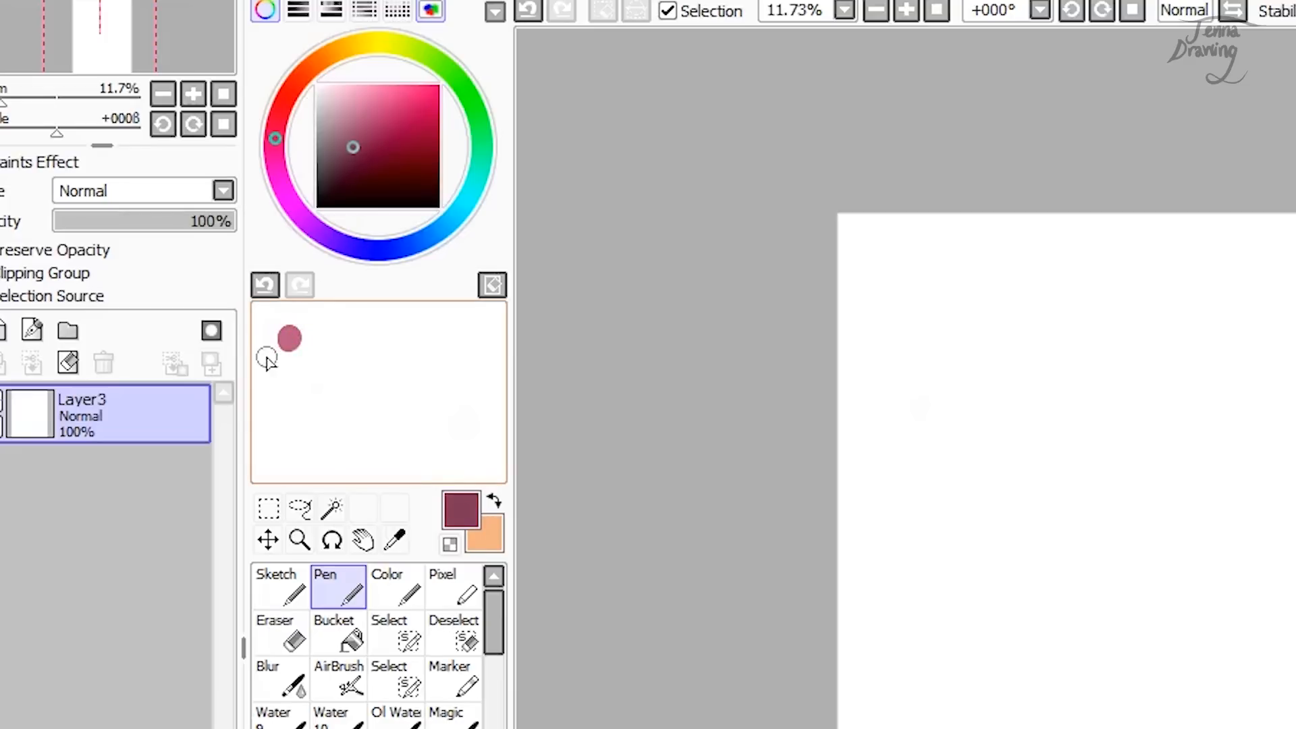
click(330, 183)
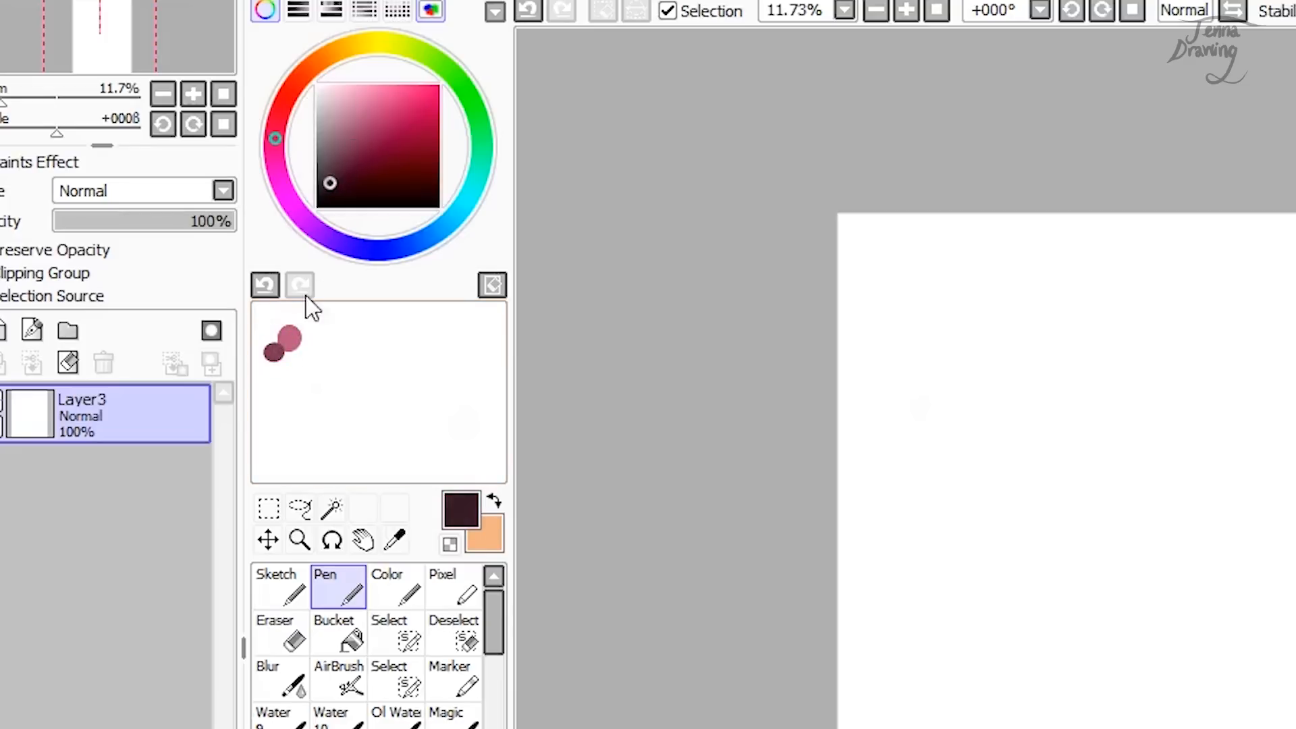
click(297, 351)
Step: Choose near-black and handwrite "Hair" beneath the cluster of dots on the scratch pad
click(320, 194)
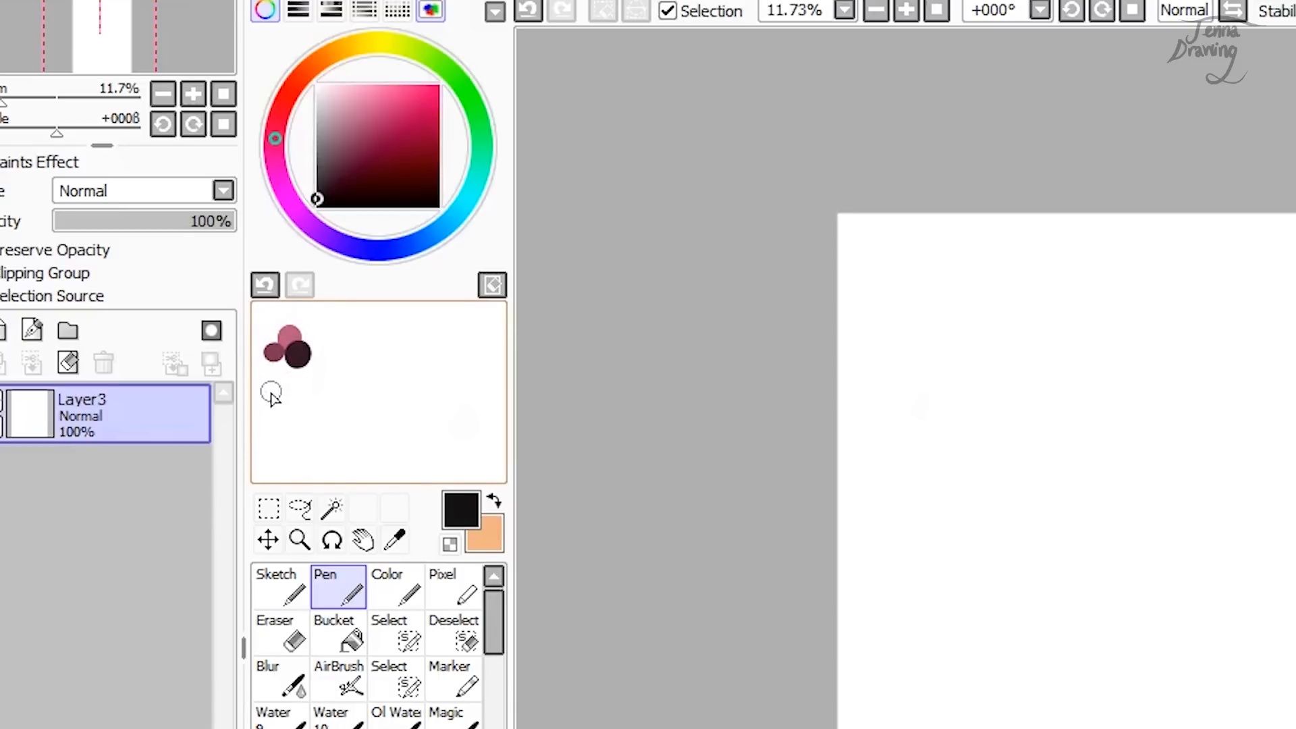
mouse_move(266, 378)
mouse_down()
mouse_move(275, 405)
mouse_move(276, 389)
mouse_move(299, 403)
mouse_move(312, 383)
mouse_up()
click(299, 378)
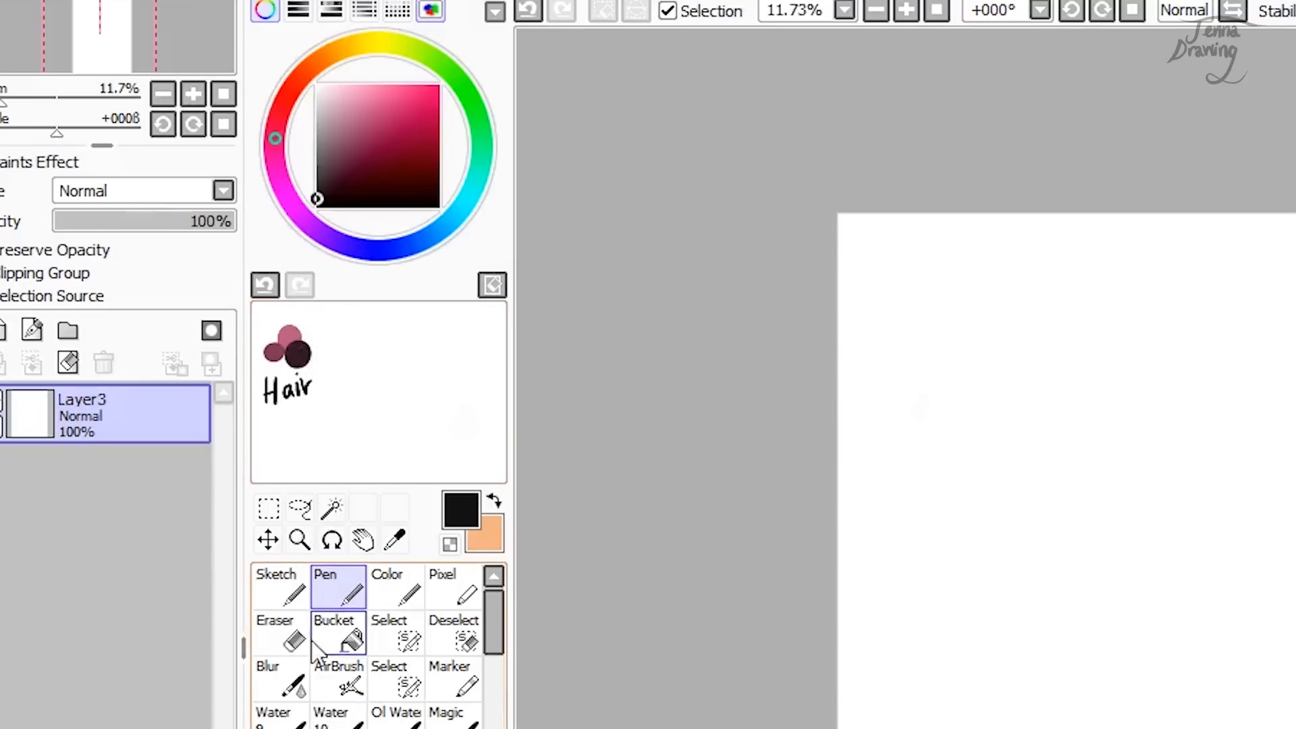
Step: Erase the dots and the handwritten label from the scratch pad with the Eraser, and hide the pad
click(289, 629)
mouse_move(313, 342)
mouse_down()
mouse_move(281, 422)
mouse_move(290, 314)
mouse_up()
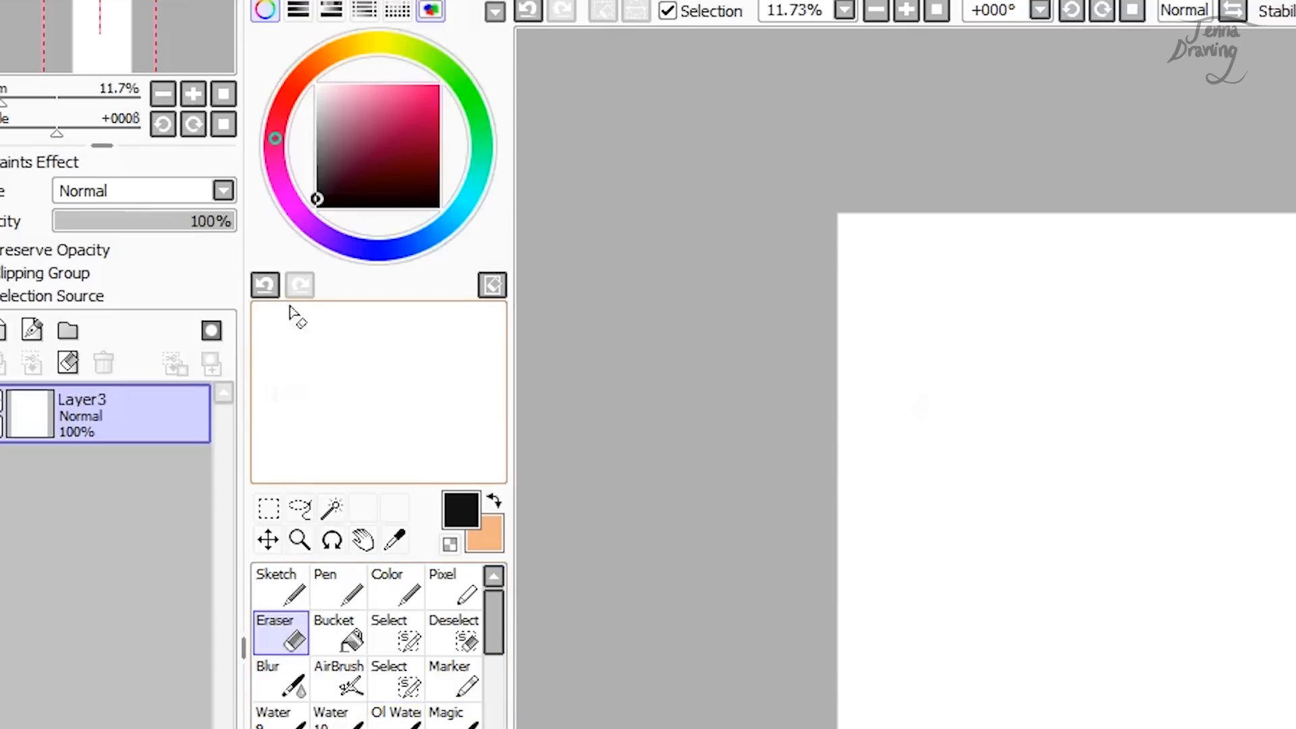
click(430, 9)
Step: Toggle the Swatches palette and choose a raspberry pink on the colour wheel, leaving the palette displayed
click(398, 9)
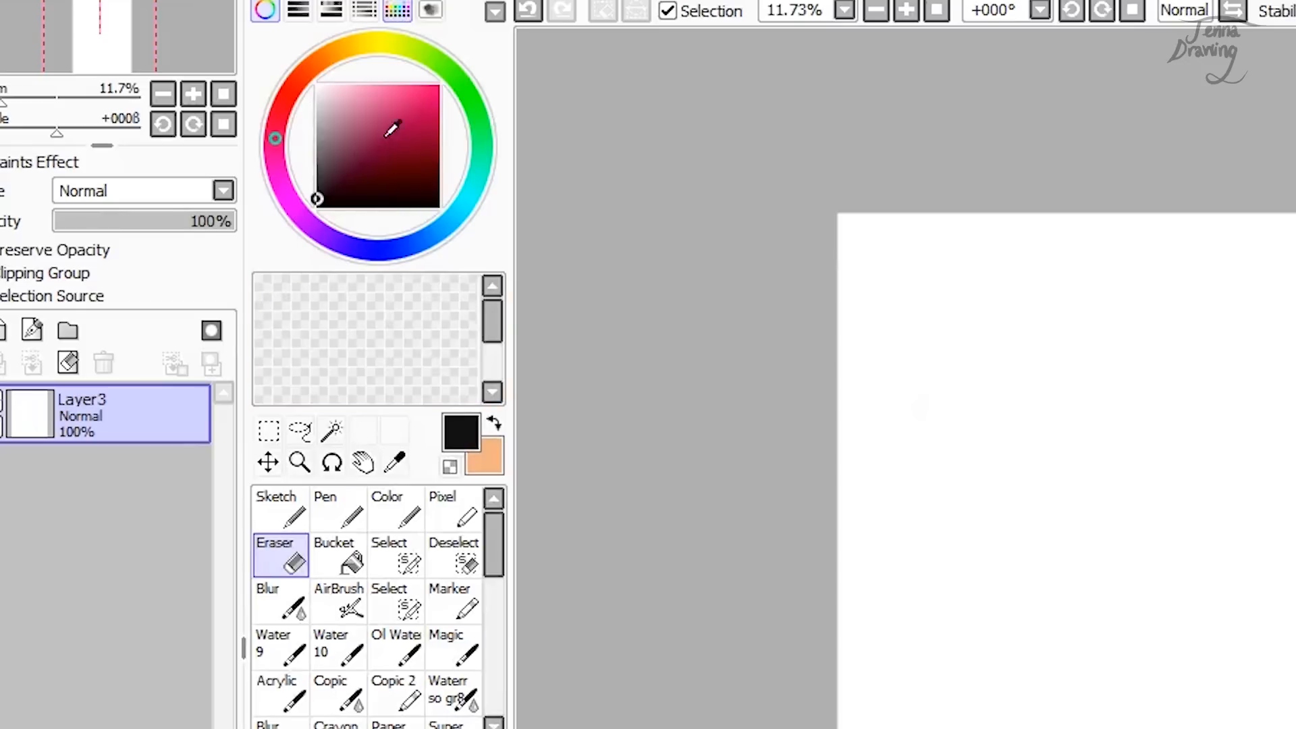
click(396, 13)
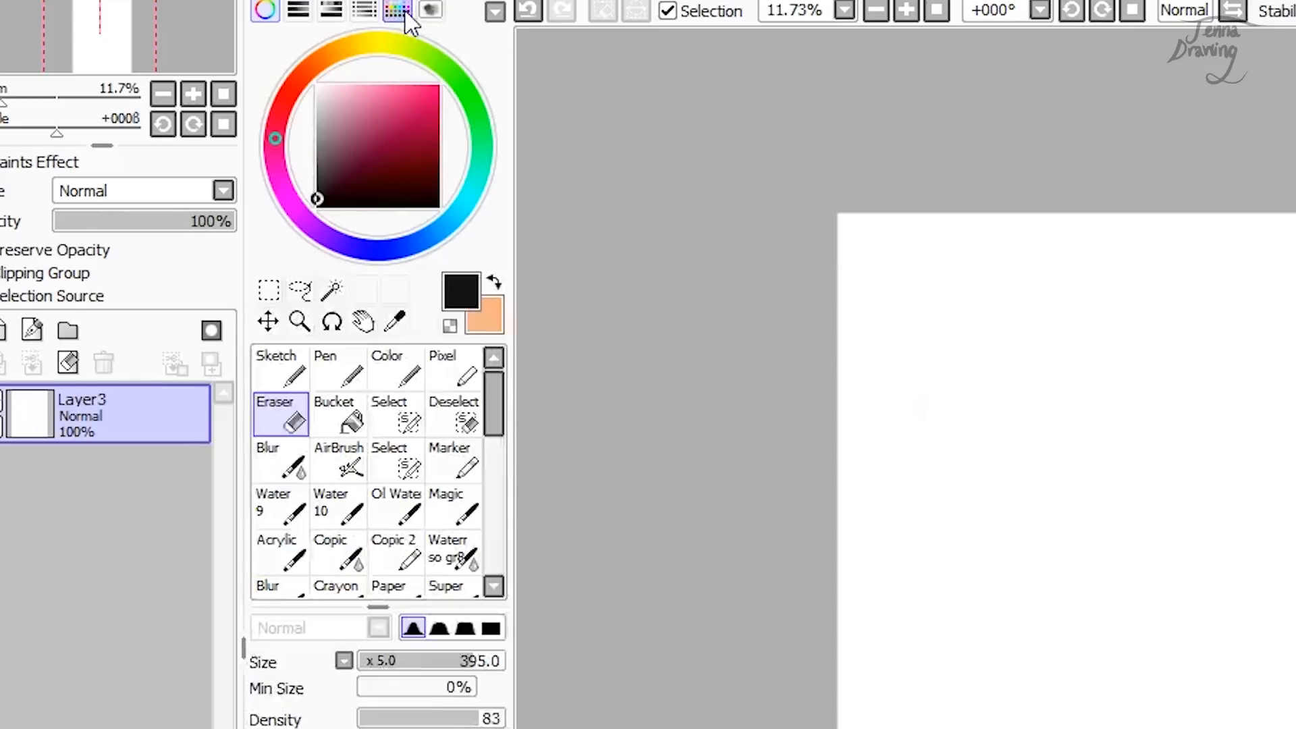
drag(372, 152, 379, 127)
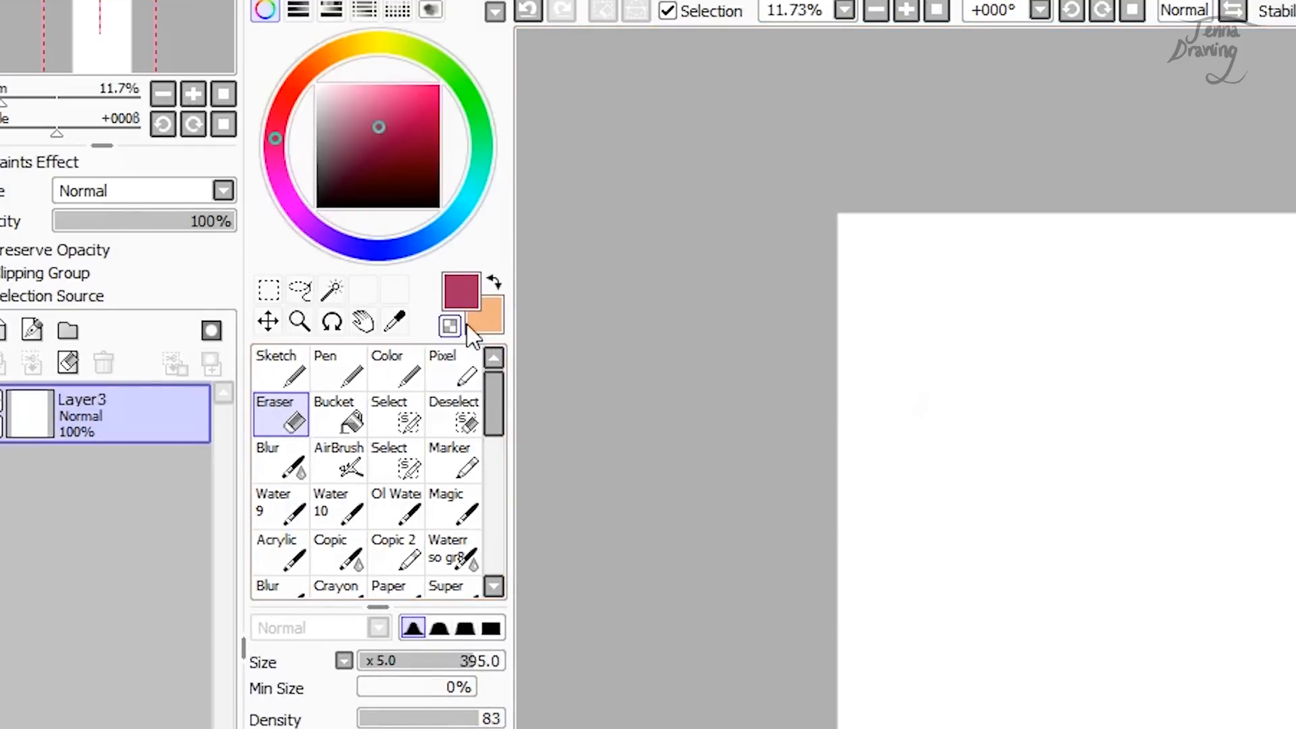
click(405, 11)
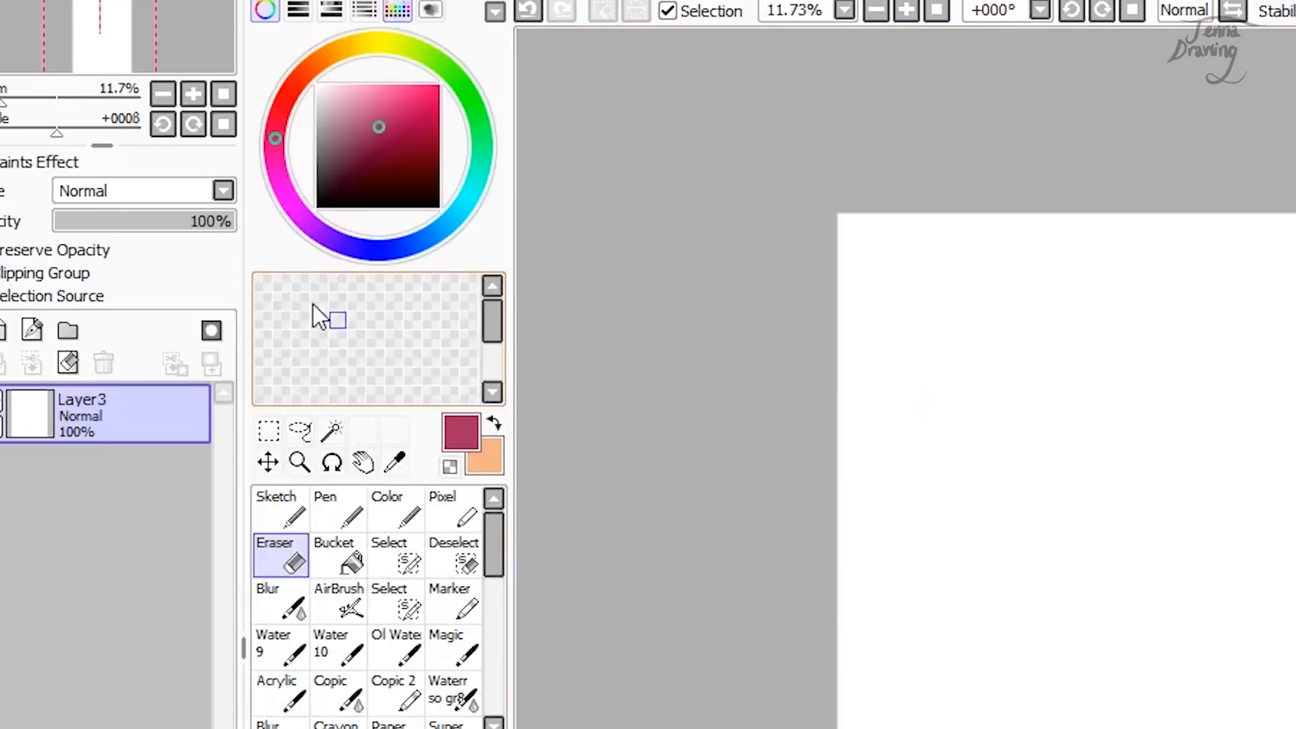
Step: Choose dark plum, draw a squiggle with the Sketch brush near the canvas's upper-left corner, and handwrite "Sketch" beneath it at size 85
drag(370, 154, 346, 164)
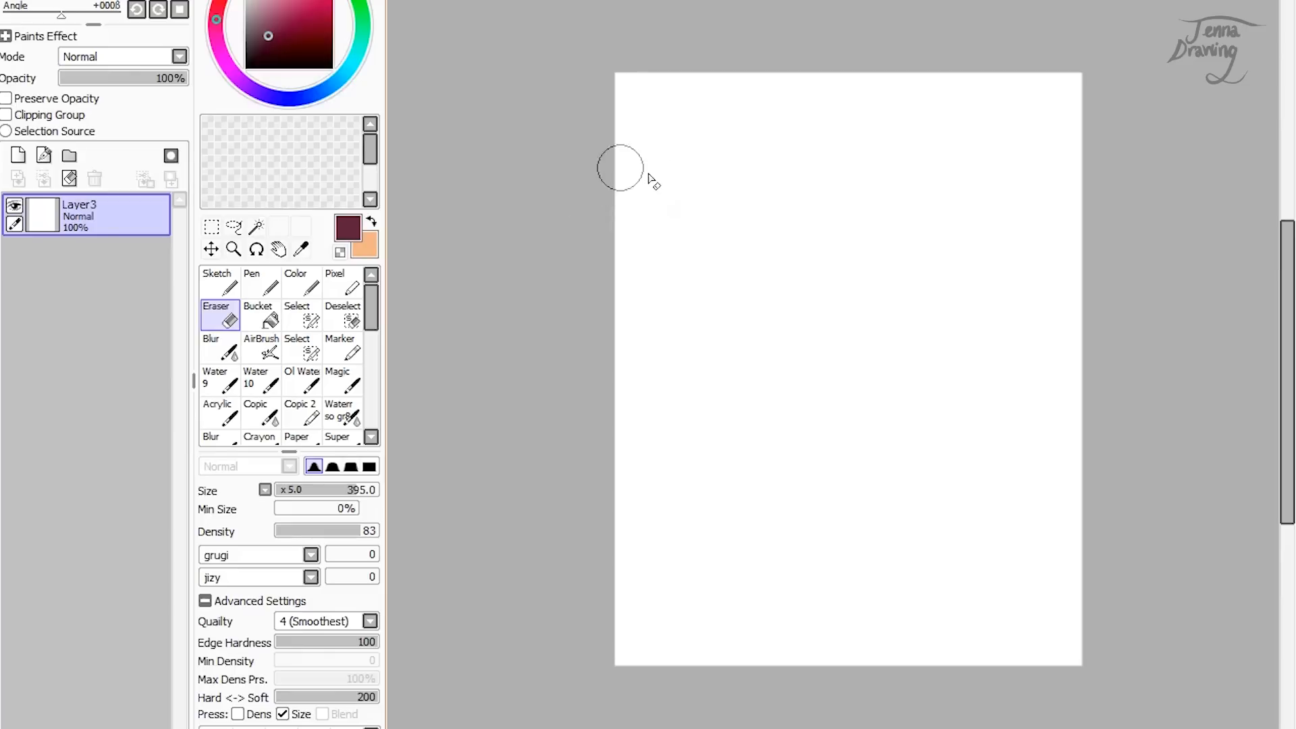
click(220, 282)
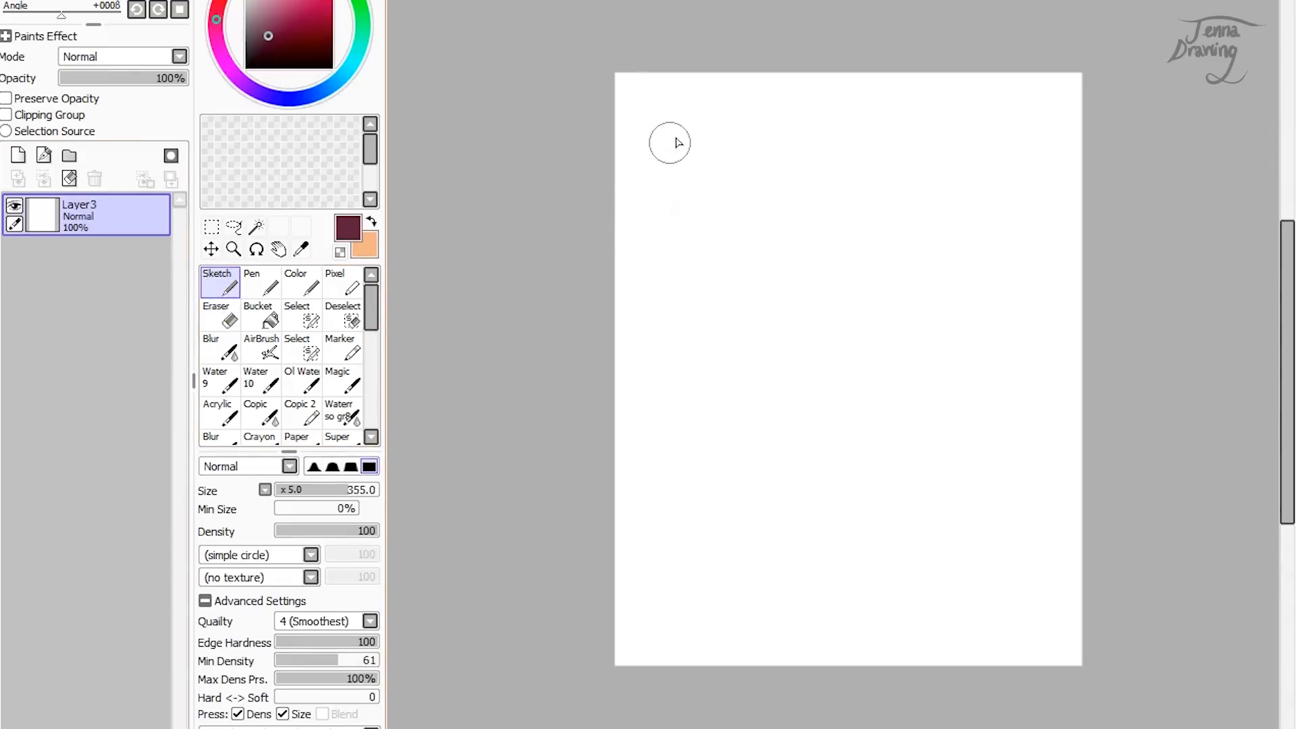
mouse_move(661, 120)
mouse_down()
mouse_move(649, 144)
mouse_move(690, 103)
mouse_move(681, 137)
mouse_move(721, 105)
mouse_move(708, 136)
mouse_move(745, 125)
mouse_up()
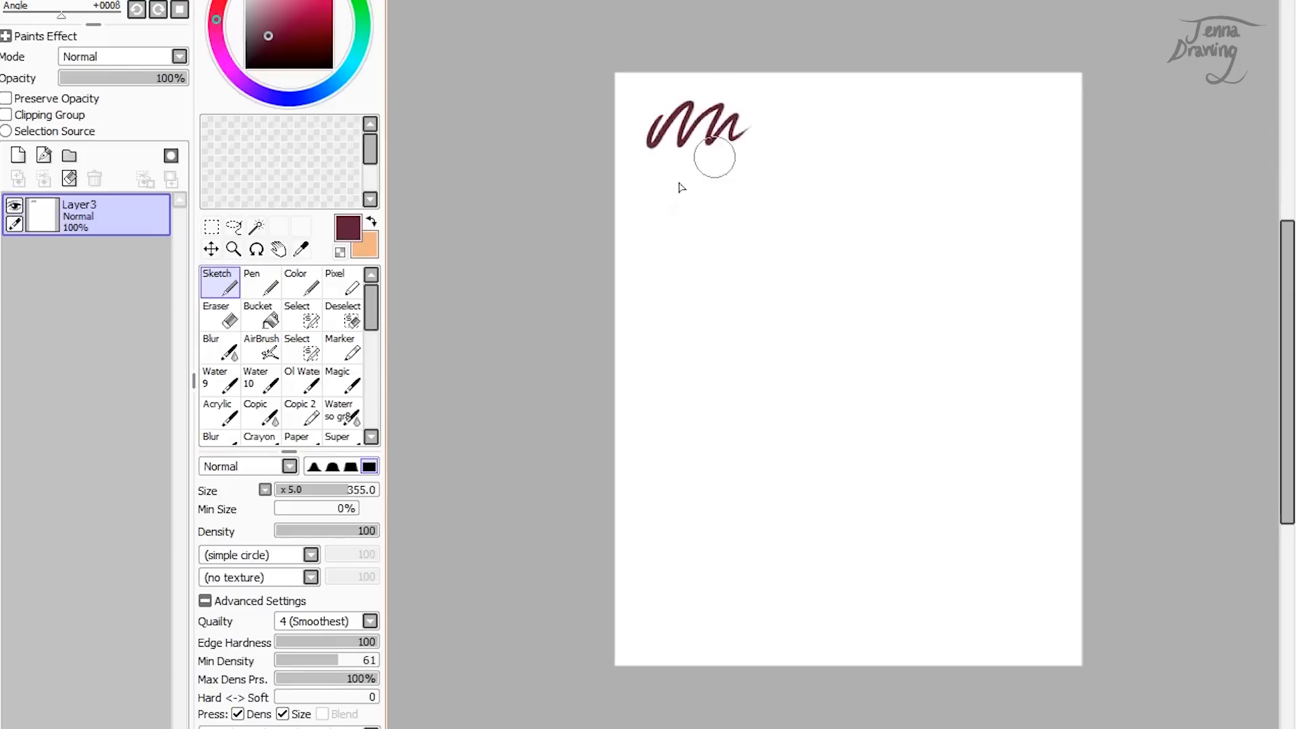
drag(666, 160, 672, 179)
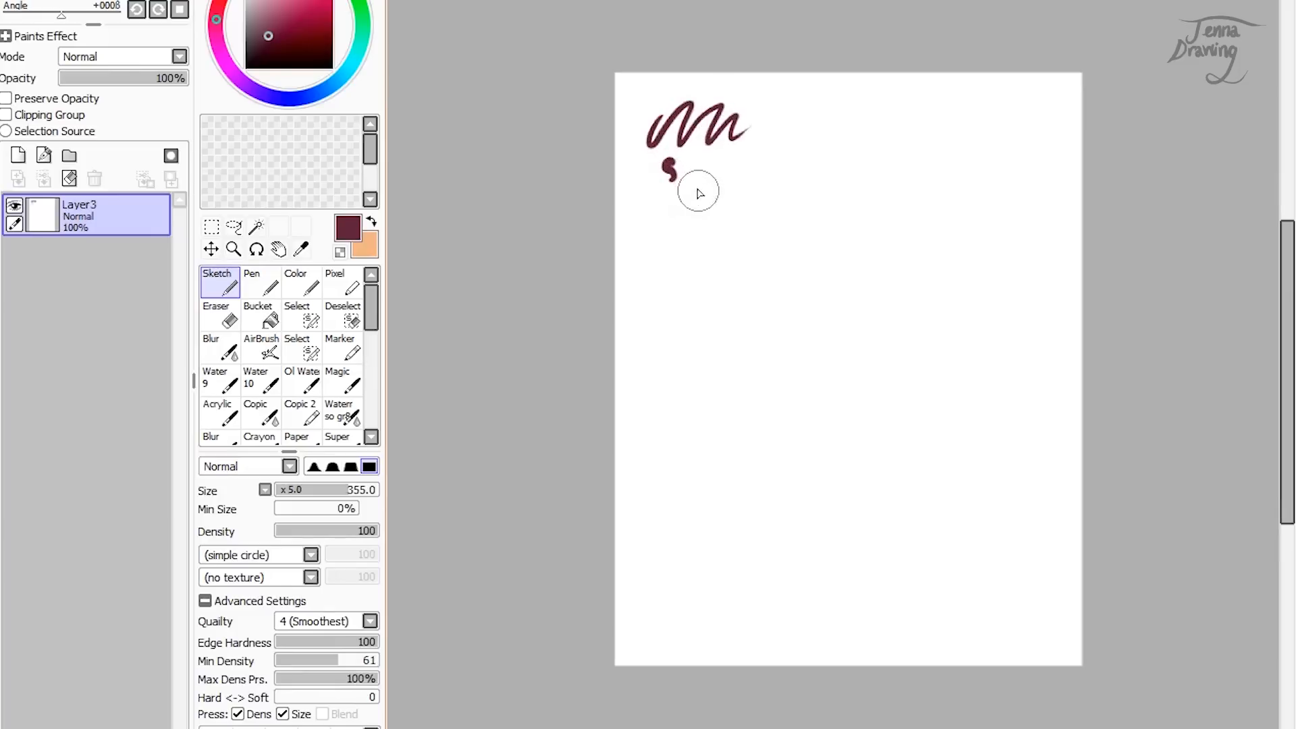
key(ctrl+z)
drag(307, 496, 293, 490)
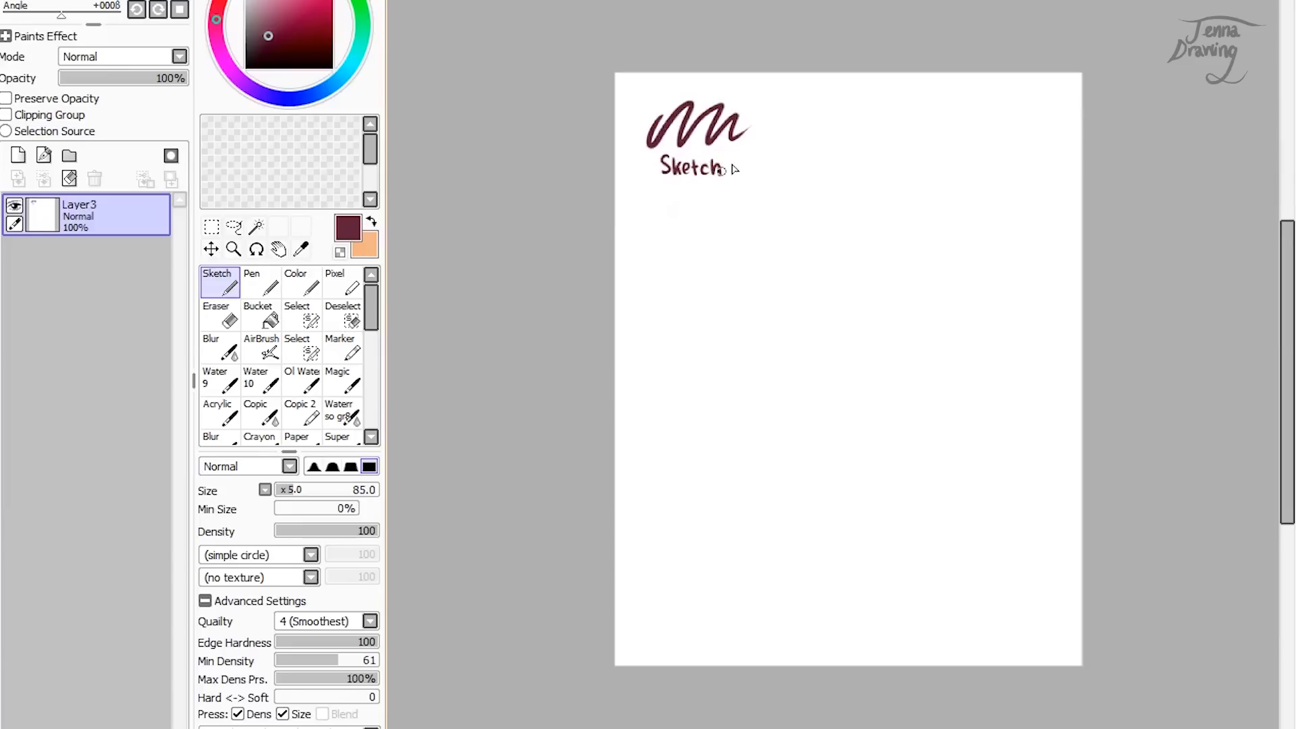
Step: Draw a long winding line of varying thickness down the canvas with the Sketch brush, and undo it
mouse_move(701, 261)
mouse_down()
mouse_move(774, 236)
mouse_move(756, 298)
mouse_move(808, 283)
mouse_move(774, 330)
mouse_move(801, 330)
mouse_move(792, 362)
mouse_move(824, 410)
mouse_move(935, 227)
mouse_move(943, 343)
mouse_move(1011, 333)
mouse_move(991, 444)
mouse_move(803, 492)
mouse_move(892, 563)
mouse_move(977, 544)
mouse_move(855, 612)
mouse_move(958, 614)
mouse_move(894, 641)
mouse_move(995, 634)
mouse_up()
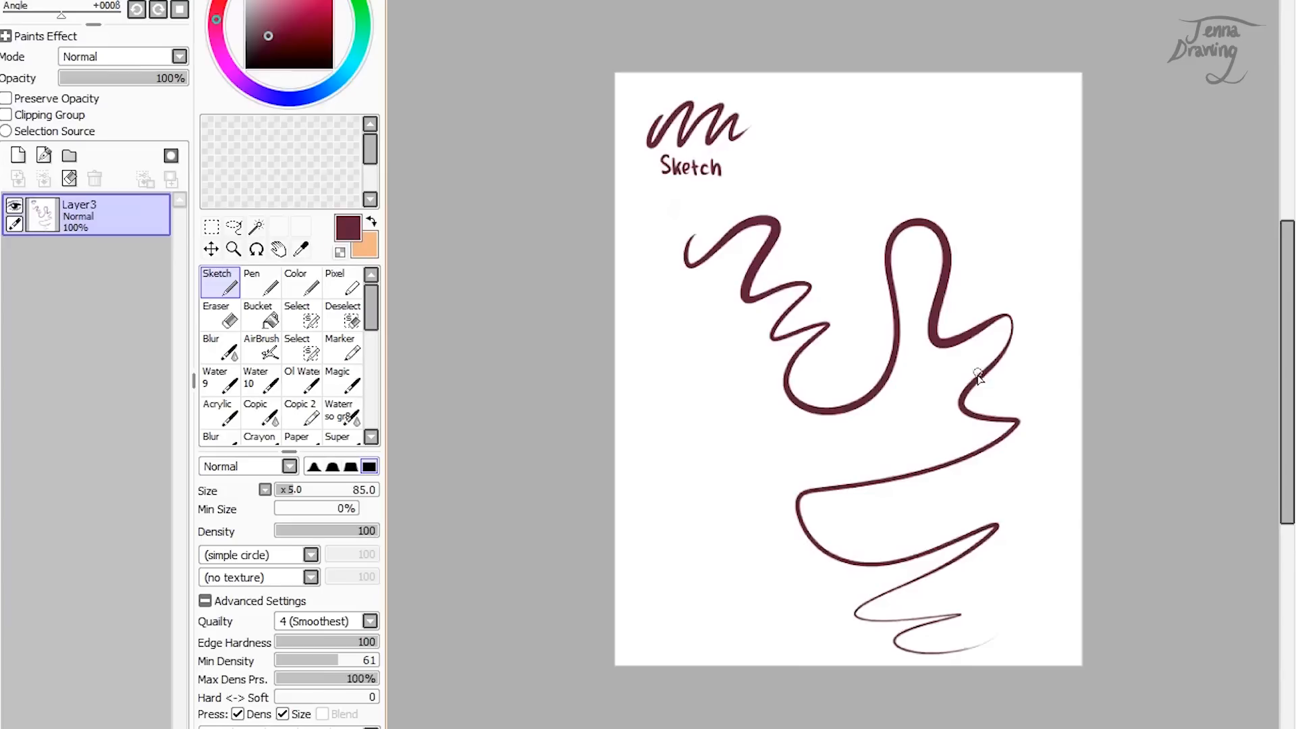
key(ctrl+z)
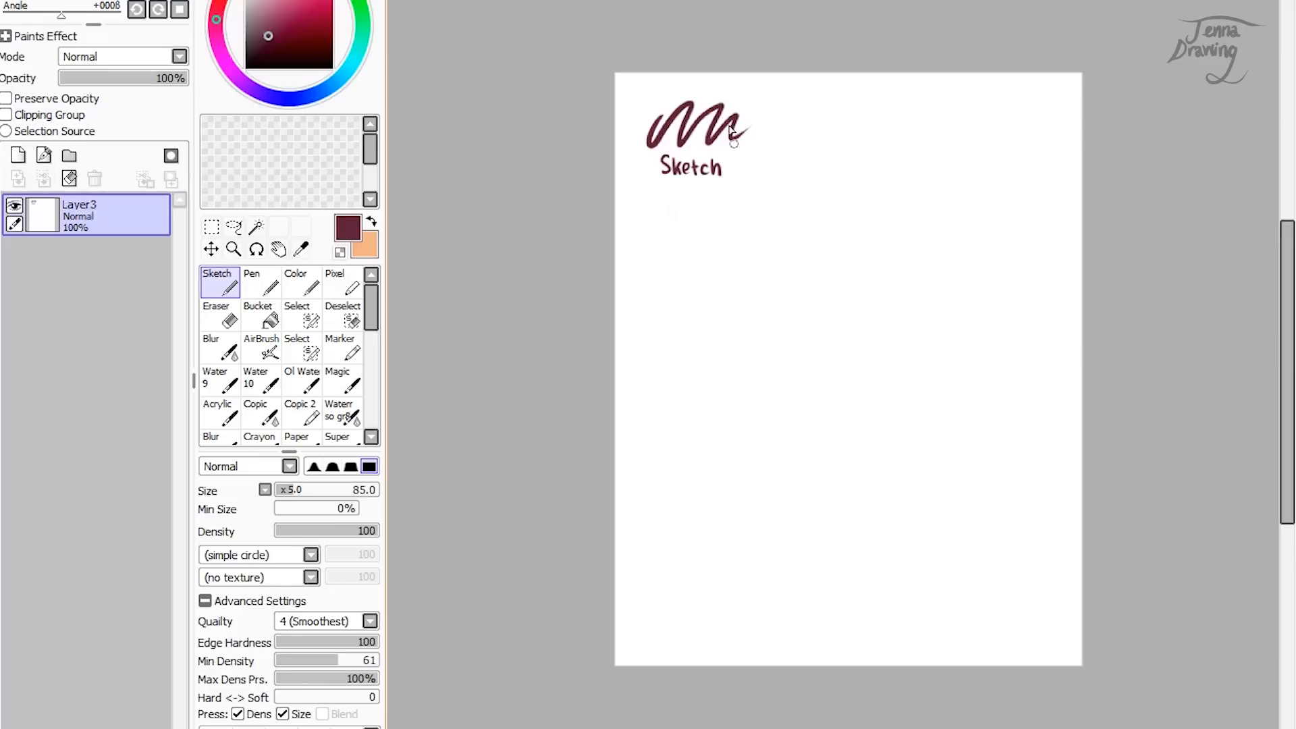
Step: Draw a squiggle with the Pen brush at size 190 beside the Sketch sample and handwrite "Pen" beneath it
click(257, 283)
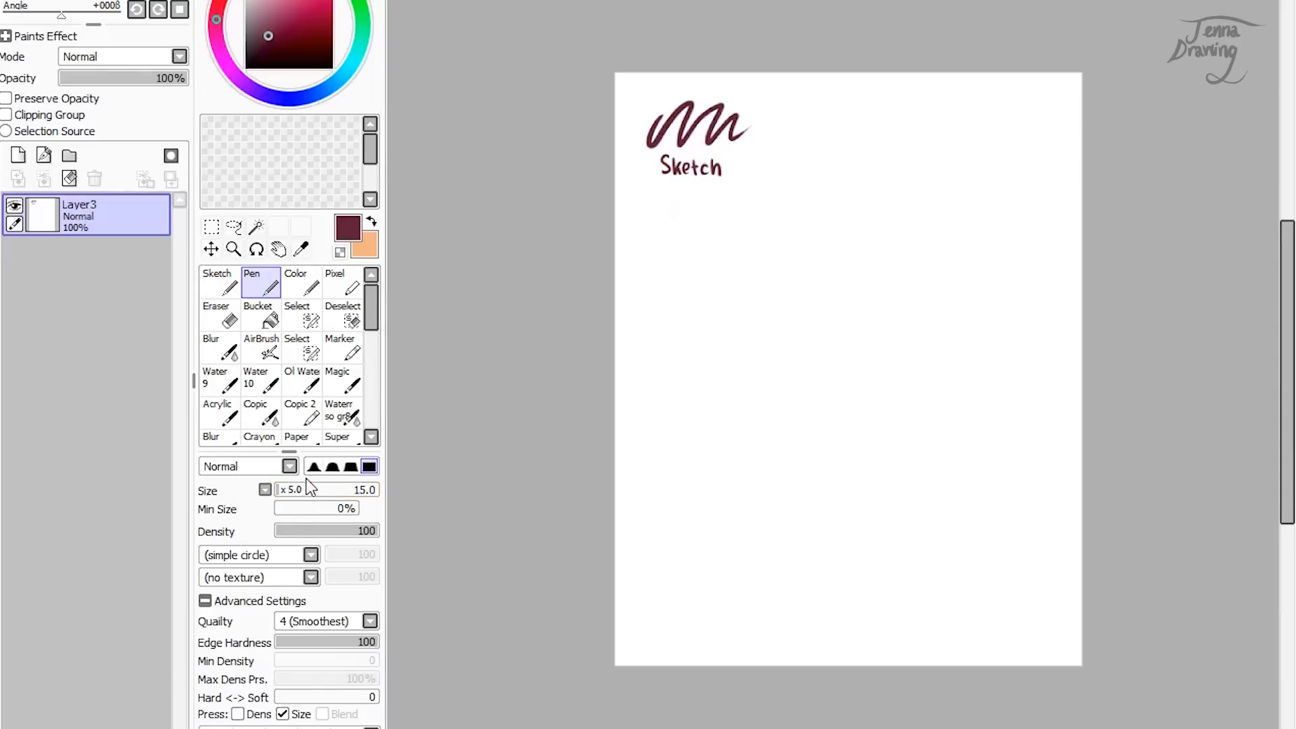
mouse_move(318, 485)
mouse_down()
mouse_move(299, 496)
mouse_move(327, 440)
mouse_up()
mouse_move(796, 113)
mouse_down()
mouse_move(788, 138)
mouse_move(847, 101)
mouse_move(827, 152)
mouse_move(861, 124)
mouse_move(876, 143)
mouse_move(914, 110)
mouse_move(915, 127)
mouse_move(935, 129)
mouse_up()
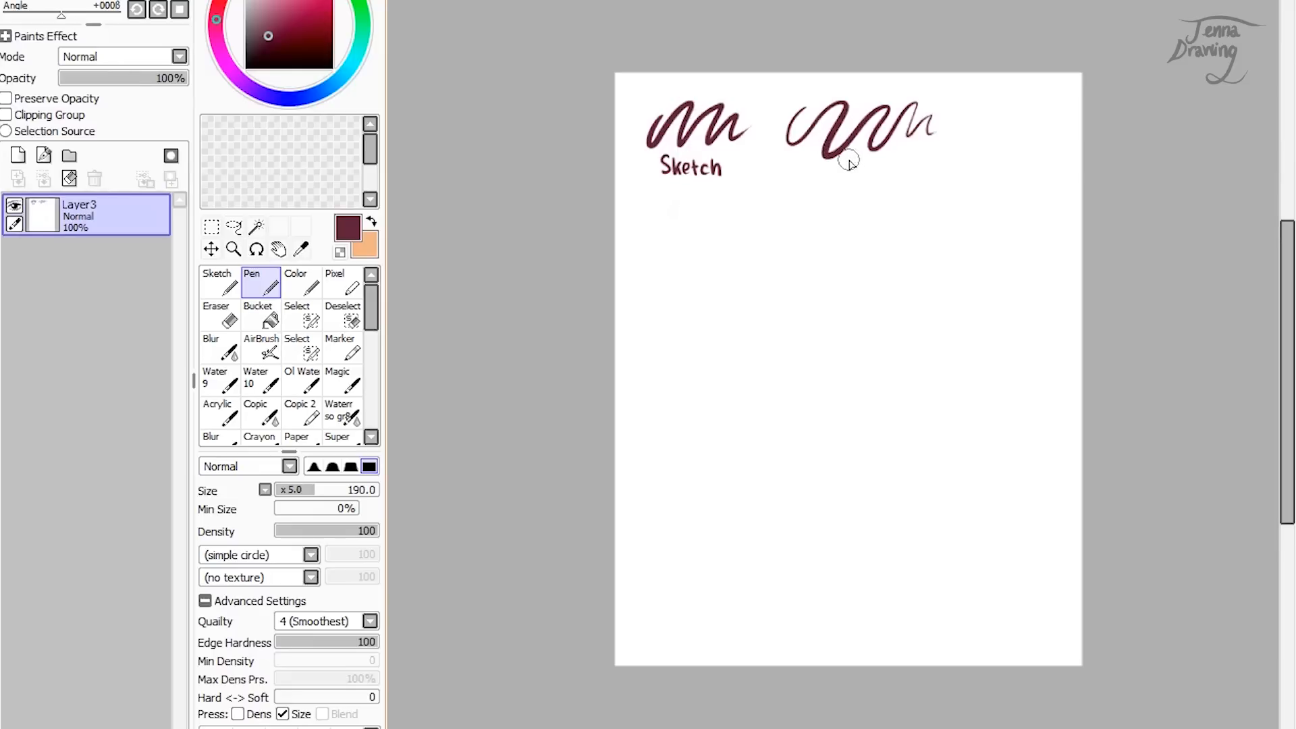
drag(849, 177, 854, 174)
drag(868, 175, 877, 179)
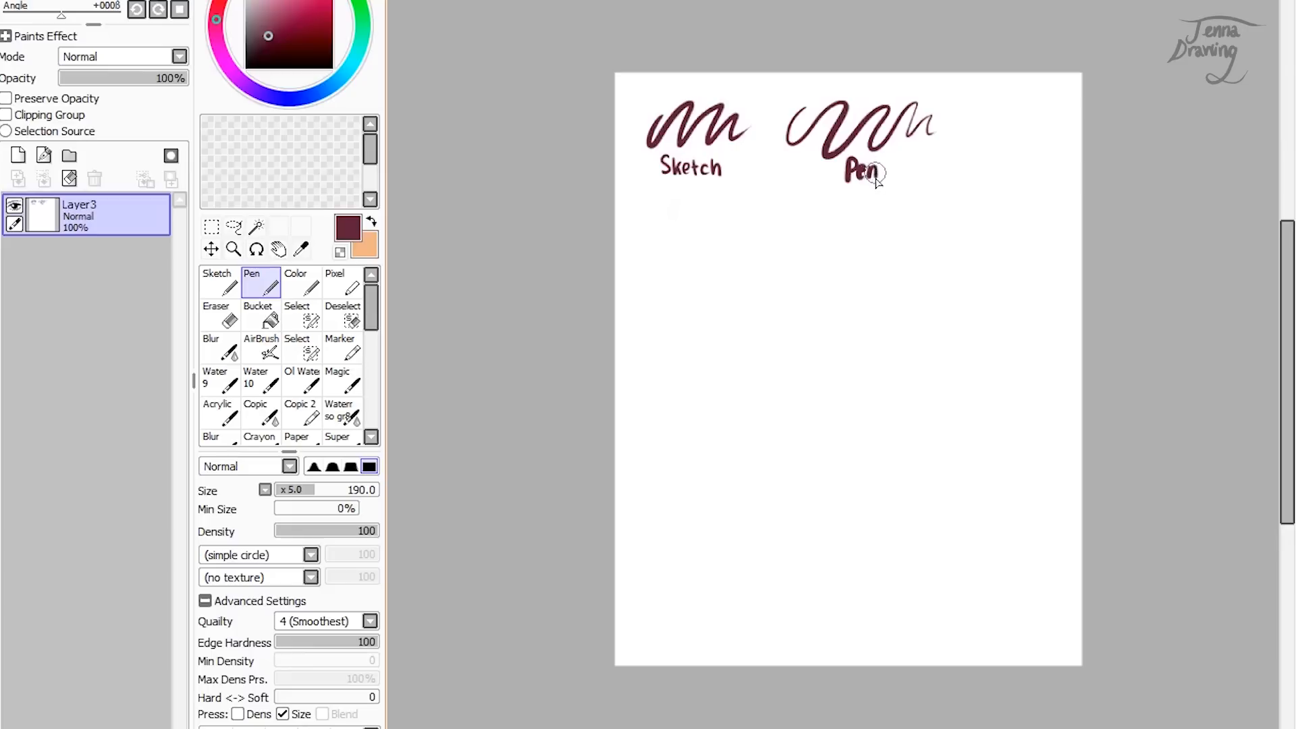
Step: Paint a soft-edged blob with the Color brush at size 195 below the Sketch sample and label it "Colour" at size 40
click(299, 284)
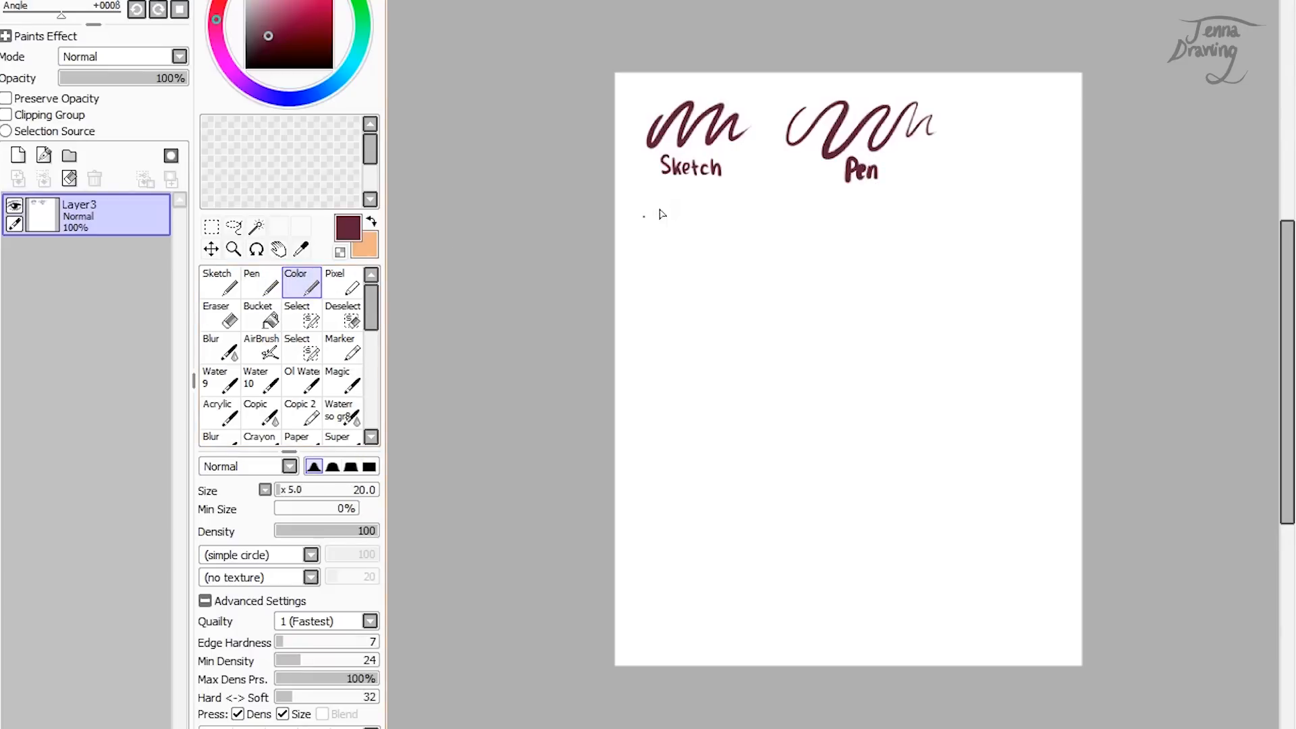
drag(315, 495, 318, 494)
mouse_move(663, 200)
mouse_down()
mouse_move(652, 233)
mouse_move(679, 211)
mouse_move(706, 249)
mouse_move(735, 231)
mouse_move(698, 247)
mouse_move(696, 216)
mouse_move(721, 221)
mouse_move(656, 224)
mouse_up()
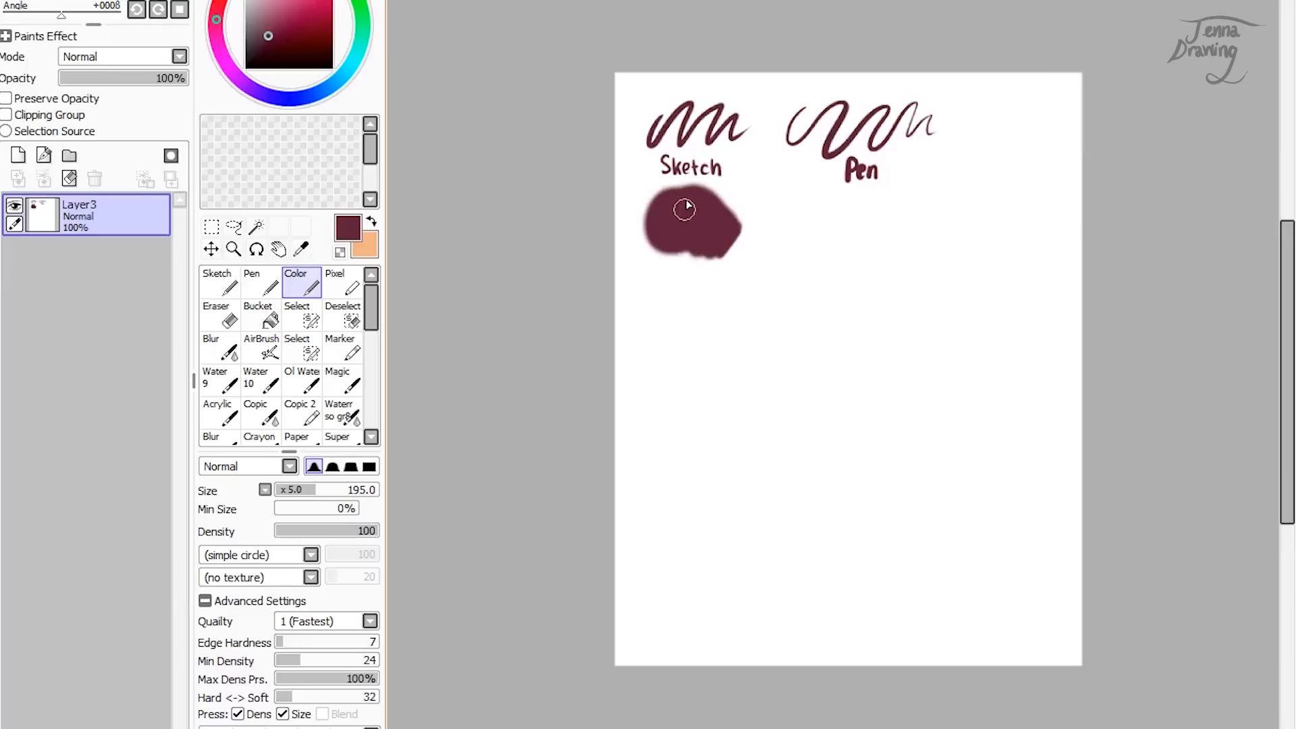
click(284, 491)
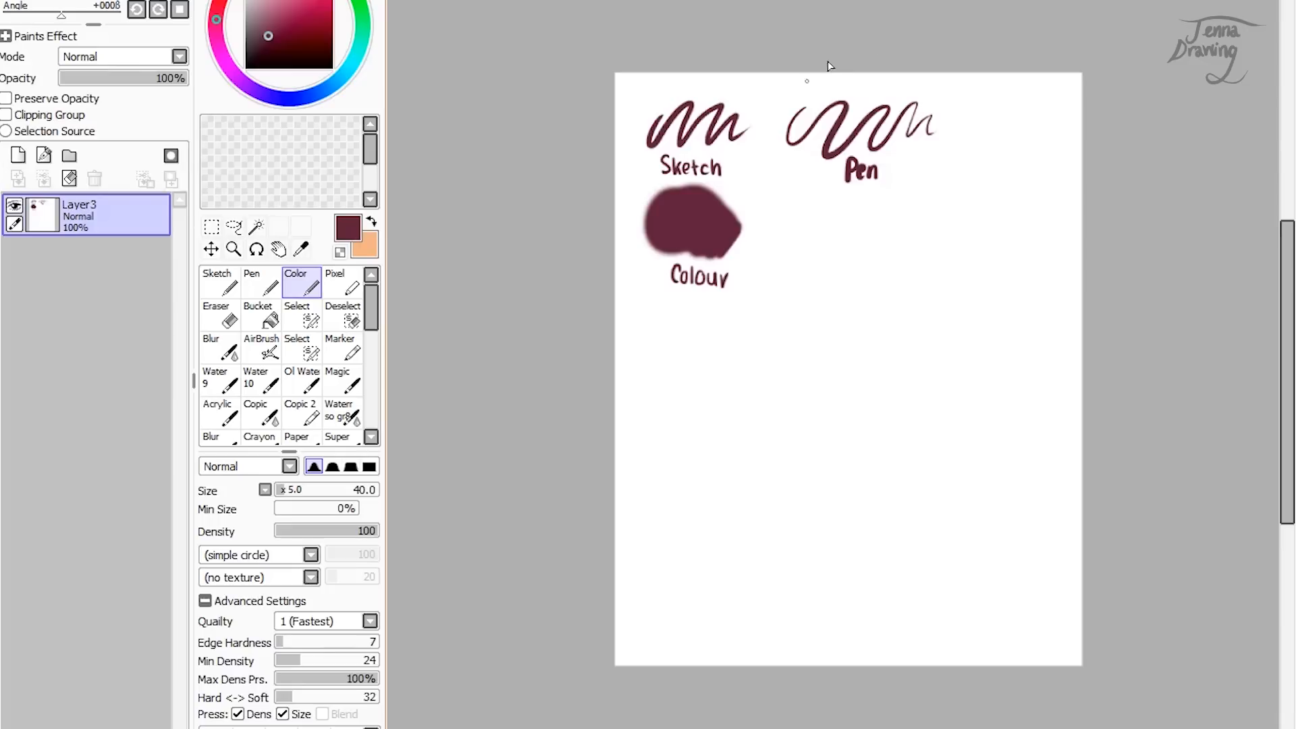
Step: Draw a short squiggle with the Pixel brush at size 100 beside the Colour blob, keeping the x 1.0 size multiplier
click(344, 287)
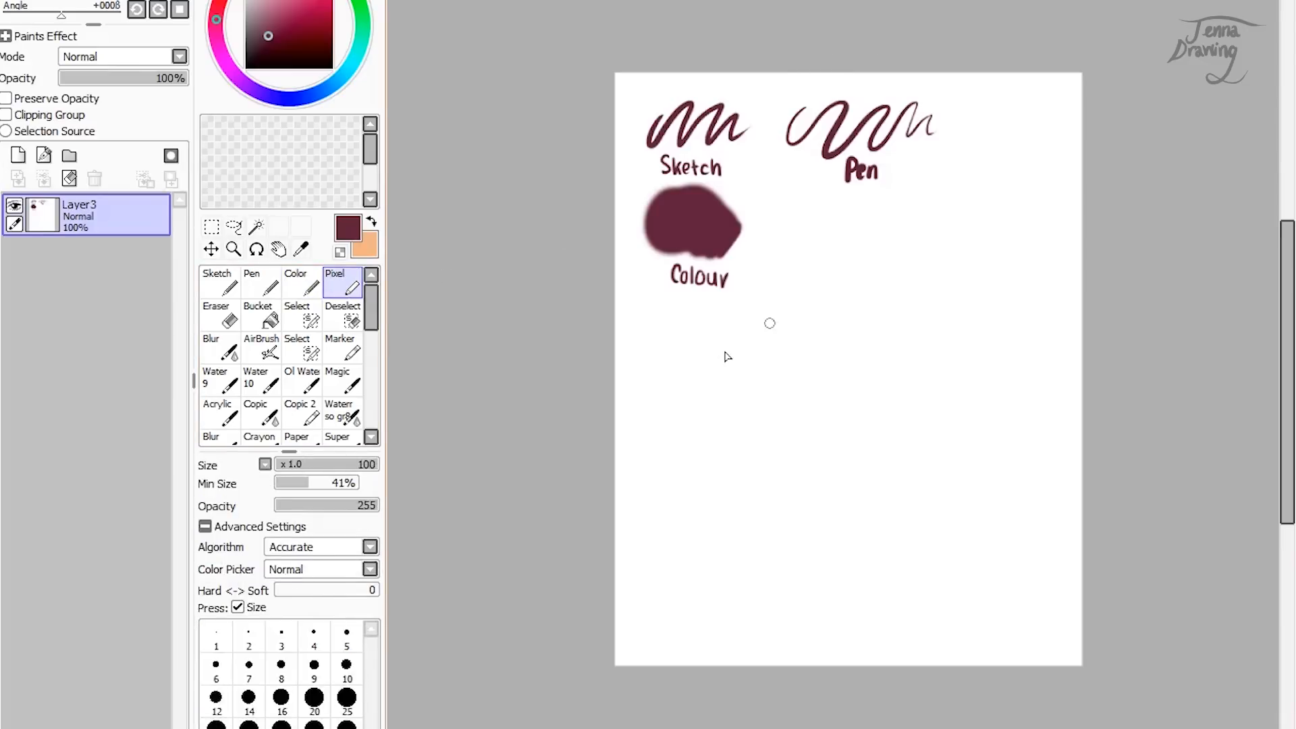
mouse_move(771, 248)
mouse_down()
mouse_move(791, 218)
mouse_move(815, 235)
mouse_up()
click(265, 464)
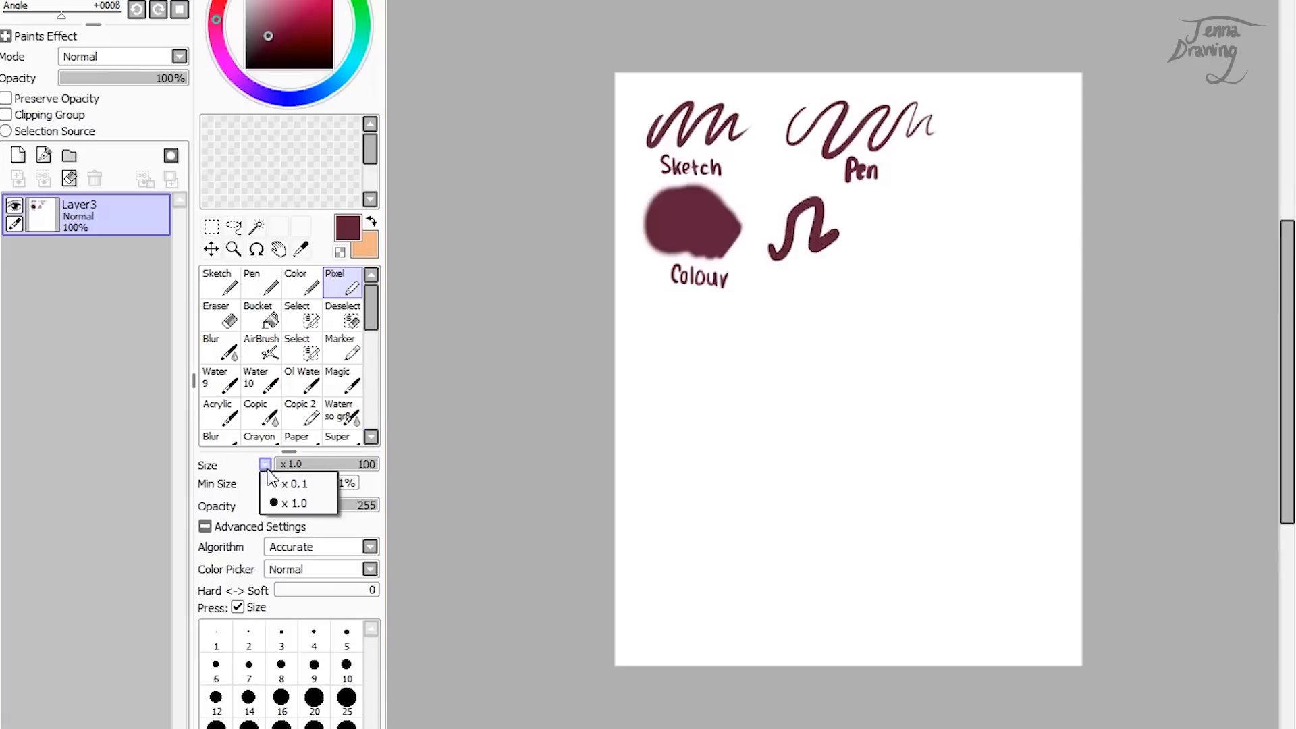
click(275, 505)
drag(310, 463, 340, 467)
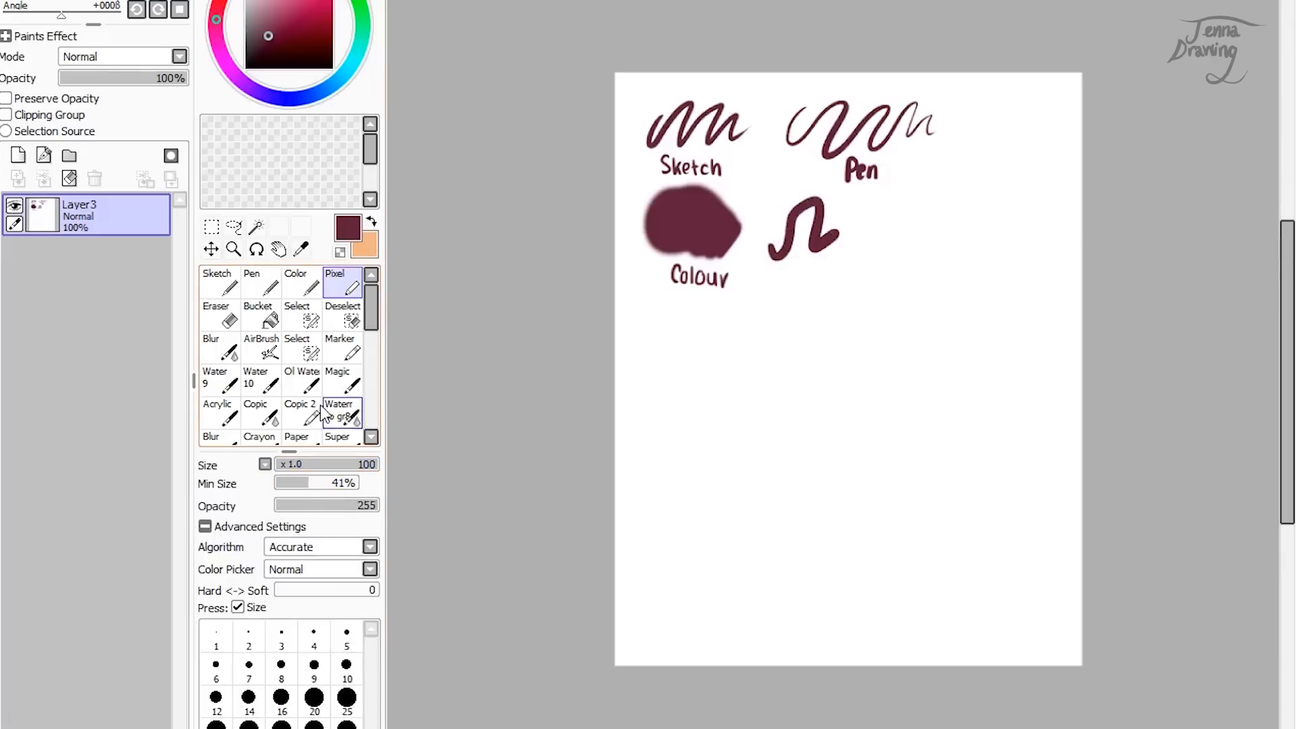
Step: Paint over the Pixel squiggle with another brush at an increased size, filling it into a broad dark plum blob
click(233, 249)
drag(779, 206, 851, 286)
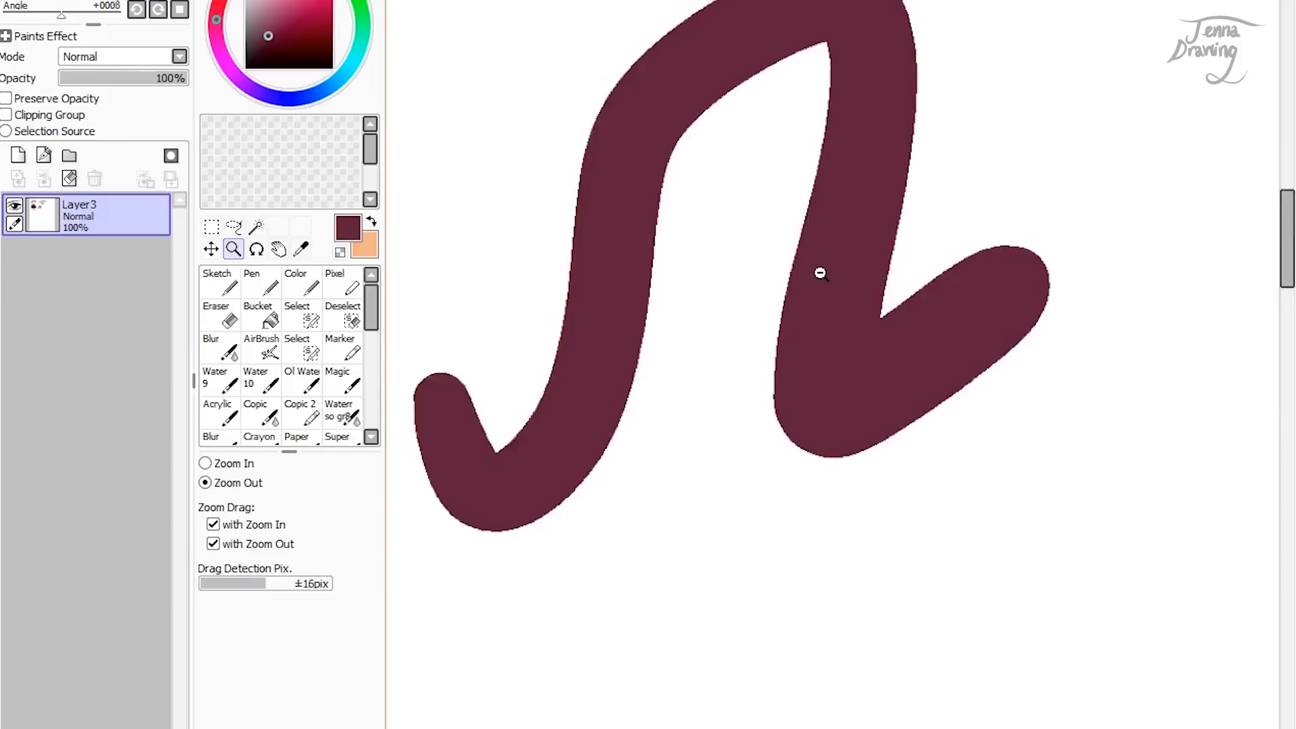
click(218, 283)
drag(282, 499, 282, 498)
mouse_move(611, 472)
mouse_down()
mouse_move(656, 429)
mouse_move(661, 501)
mouse_move(697, 439)
mouse_move(667, 535)
mouse_move(764, 503)
mouse_move(706, 564)
mouse_move(781, 540)
mouse_up()
drag(299, 493, 336, 484)
drag(677, 403, 662, 279)
mouse_move(659, 452)
mouse_down()
mouse_move(810, 426)
mouse_move(665, 285)
mouse_move(762, 253)
mouse_up()
Step: Cover the blob with hard-edged Pixel brush strokes at size 100 and handwrite "Pixel" beneath it at size 28
click(343, 284)
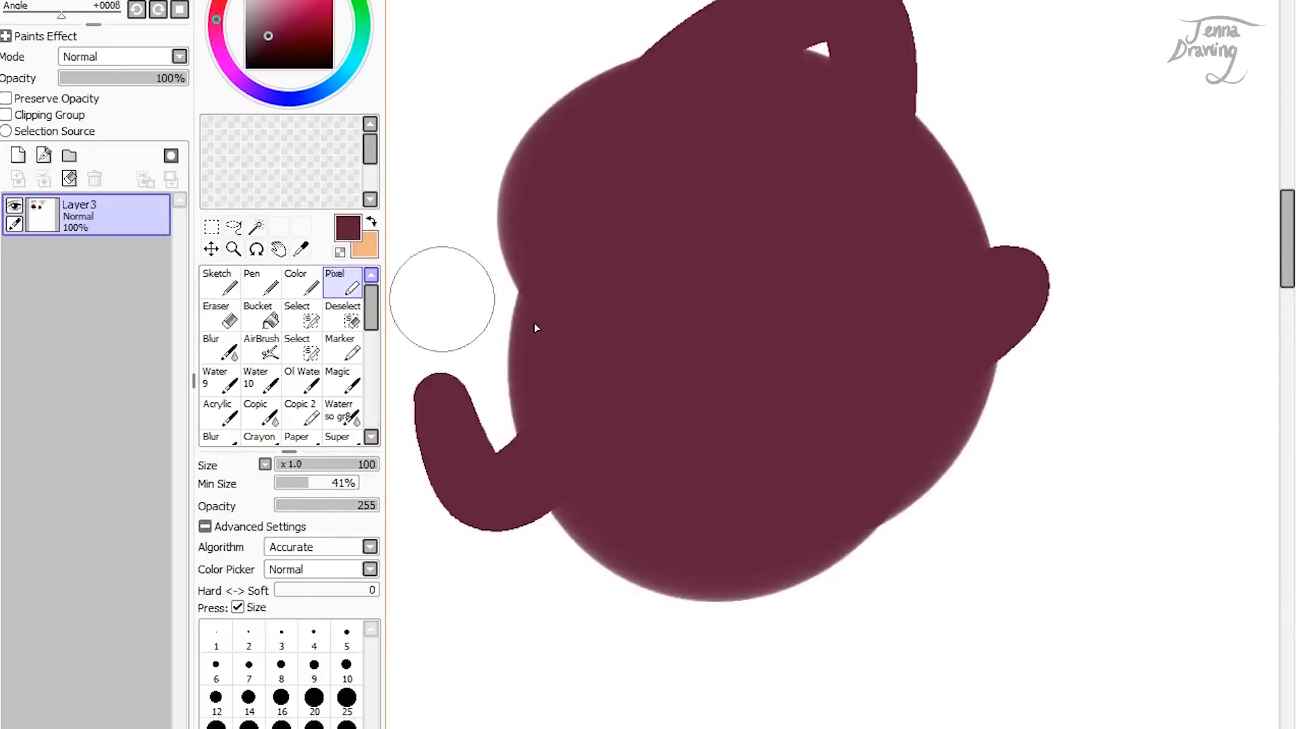
mouse_move(905, 347)
mouse_down()
mouse_move(1137, 324)
mouse_move(994, 412)
mouse_move(913, 298)
mouse_move(1099, 292)
mouse_move(693, 573)
mouse_move(516, 501)
mouse_move(528, 387)
mouse_move(501, 270)
mouse_move(617, 118)
mouse_move(1027, 184)
mouse_move(964, 205)
mouse_move(1053, 223)
mouse_up()
click(237, 248)
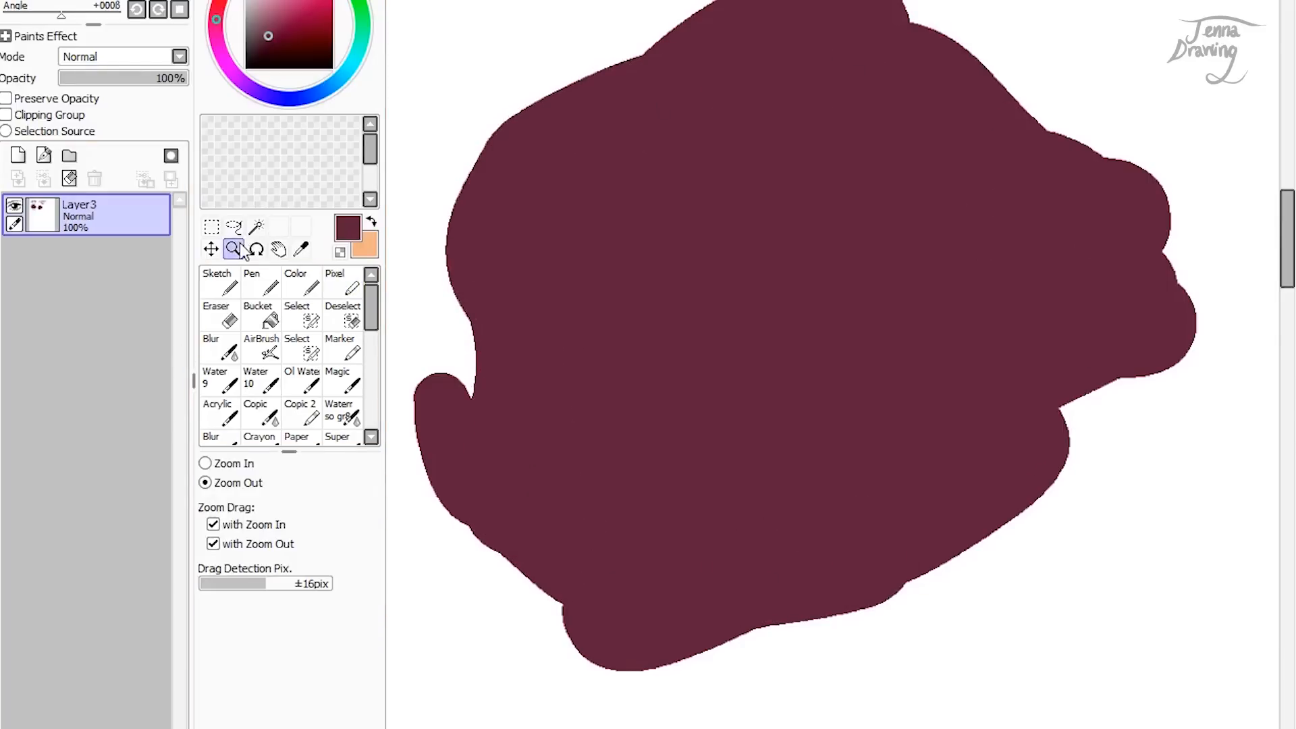
click(677, 322)
click(677, 324)
click(676, 327)
click(675, 331)
click(675, 332)
click(342, 284)
drag(293, 464, 299, 464)
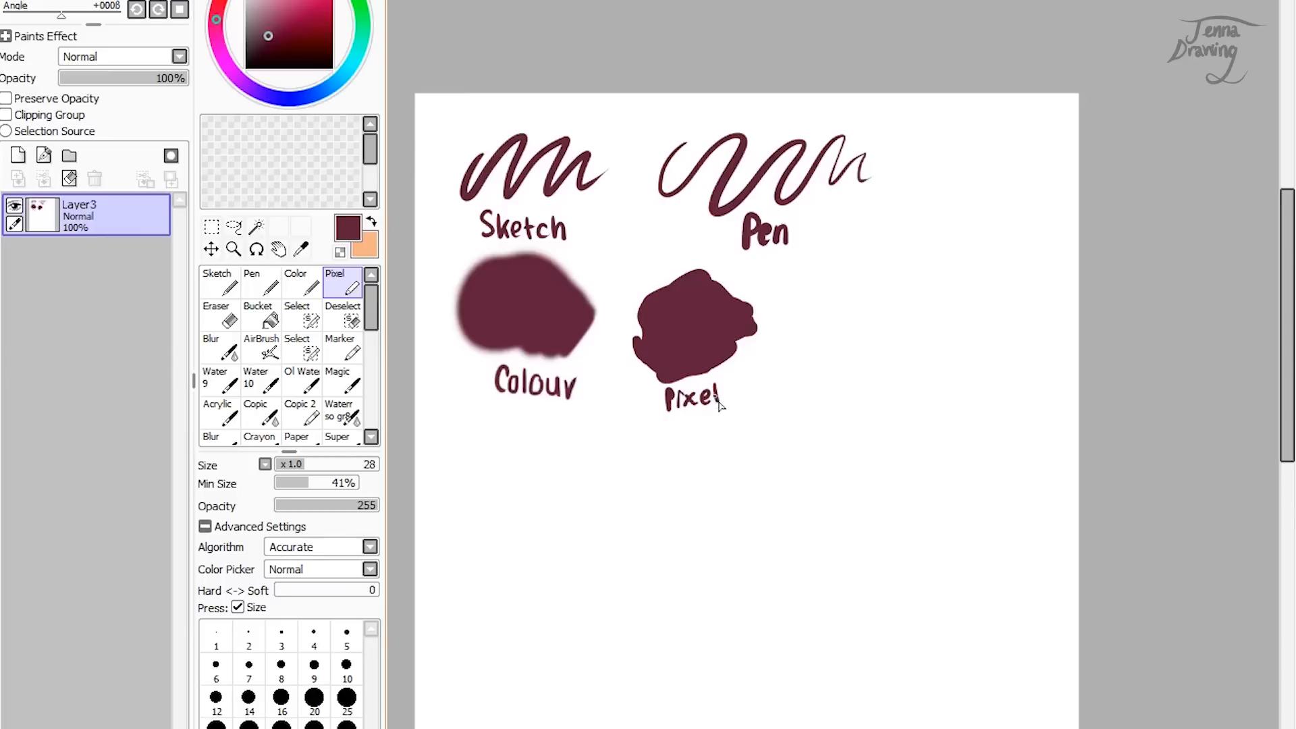
Step: Draw and undo a test zigzag below the Pixel label, set the brush's minimum size to 0%, and draw a wavy line there
drag(741, 464, 808, 480)
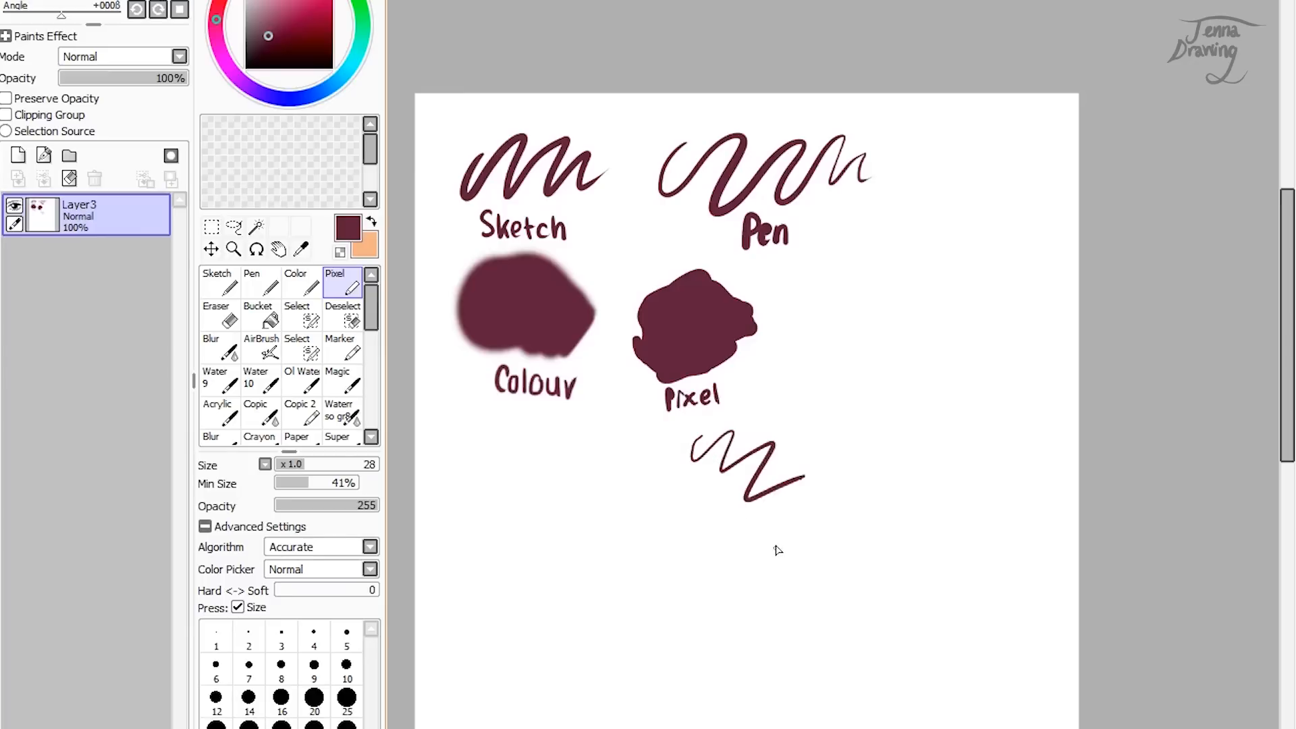
key(ctrl+z)
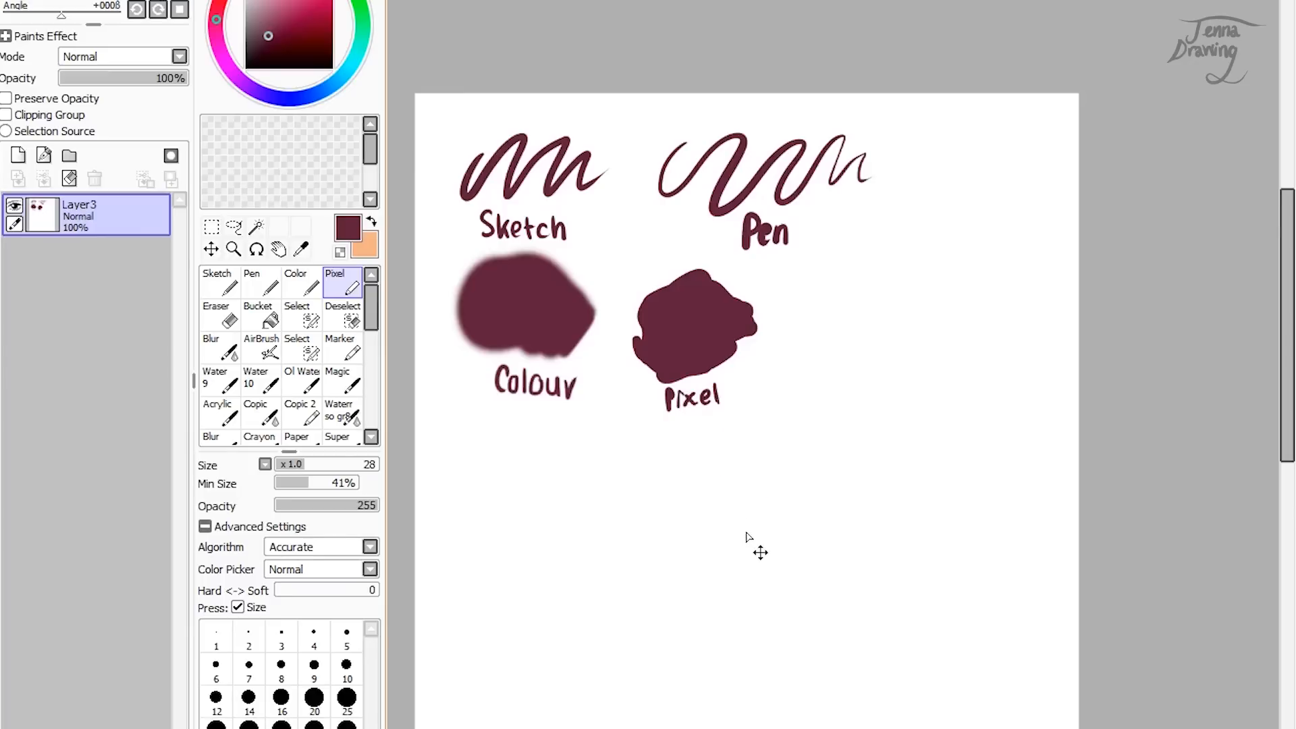
drag(304, 479, 352, 489)
mouse_move(630, 458)
mouse_down()
mouse_move(610, 527)
mouse_move(690, 458)
mouse_move(669, 538)
mouse_move(770, 533)
mouse_up()
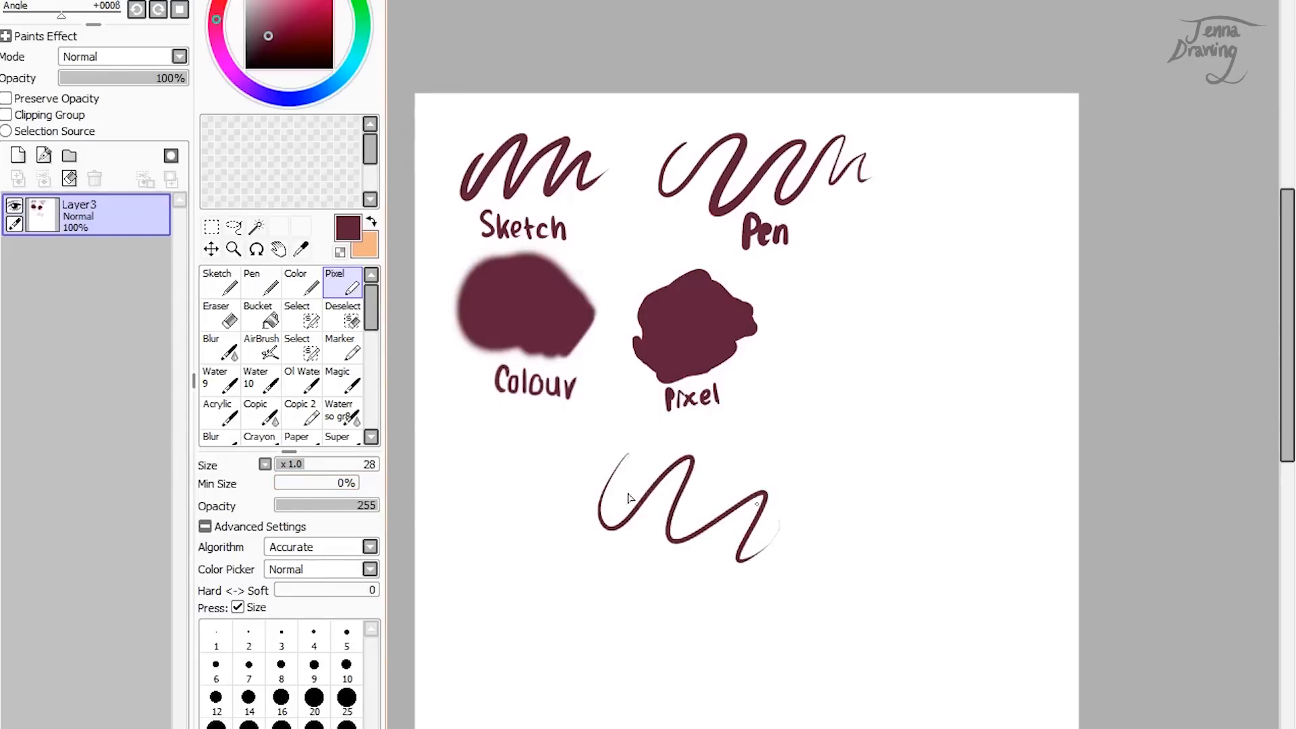
Step: Set the Pixel brush's minimum size to 100%, draw a uniform-width zigzag beside the wavy line, and undo the zigzag
drag(340, 486, 426, 489)
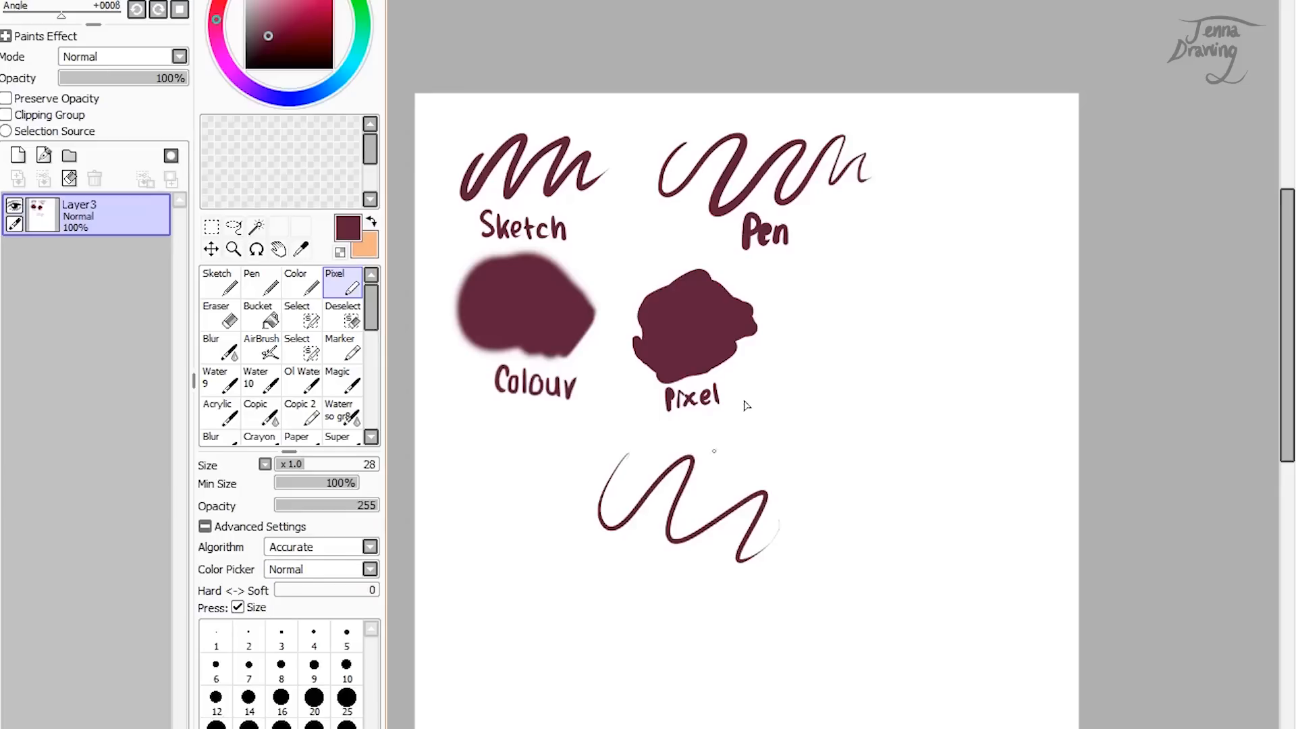
mouse_move(821, 454)
mouse_down()
mouse_move(962, 391)
mouse_move(822, 531)
mouse_move(962, 494)
mouse_move(812, 574)
mouse_move(915, 574)
mouse_move(839, 625)
mouse_move(948, 564)
mouse_up()
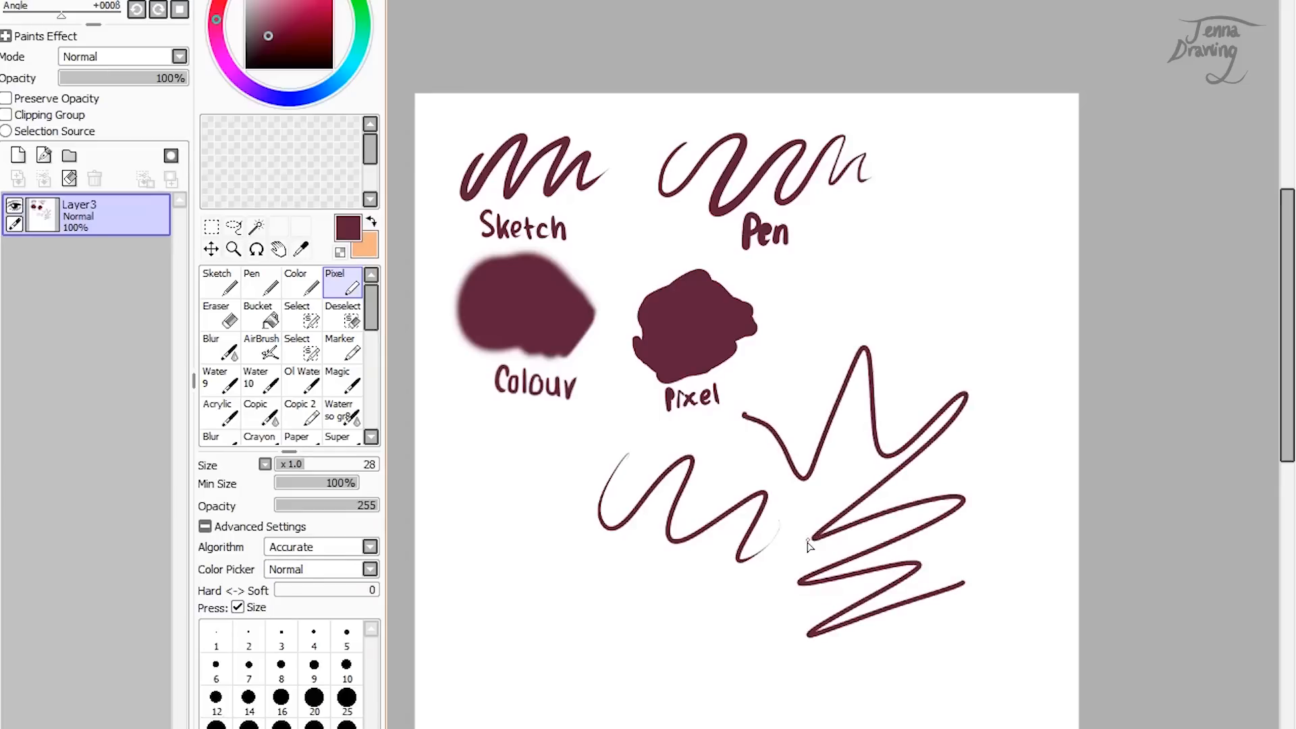
key(ctrl+z)
key(ctrl+z)
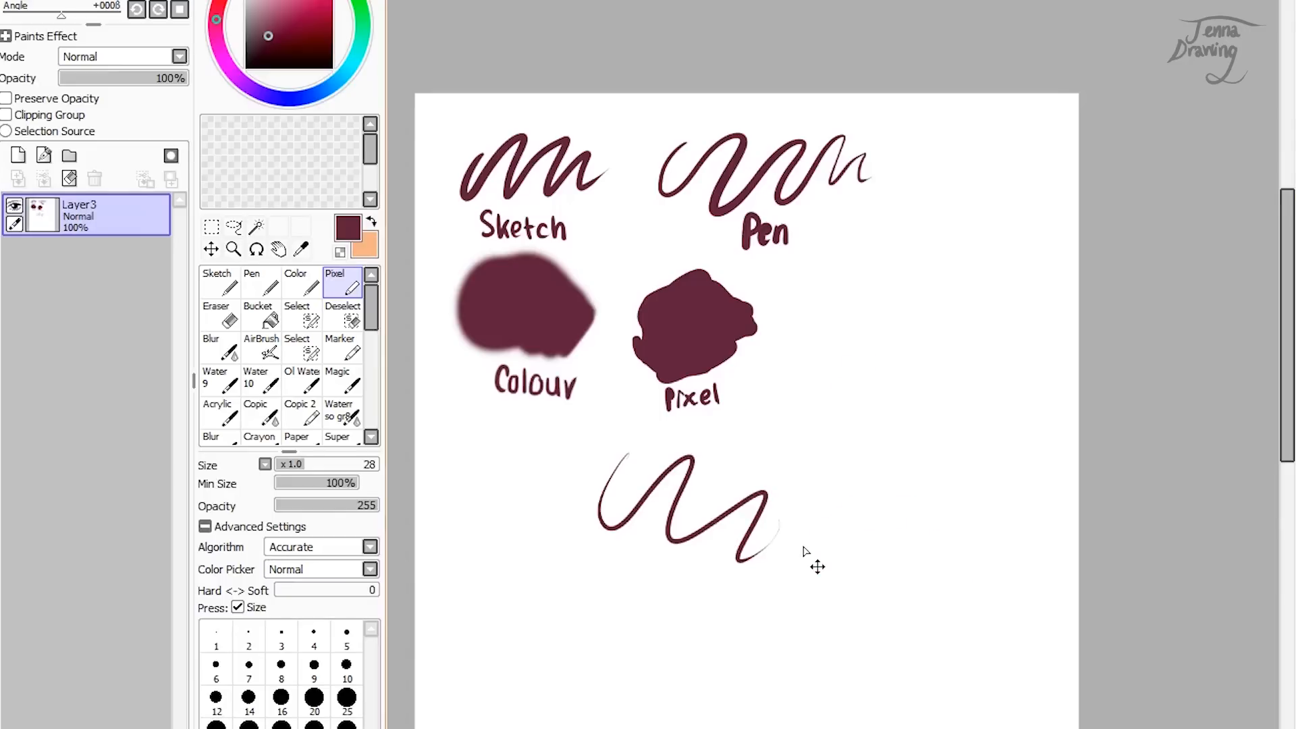
Step: Set the Pixel brush's opacity to 158, scribble overlapping strokes below the samples, and undo all the test strokes
drag(293, 505, 339, 505)
mouse_move(567, 509)
mouse_down()
mouse_move(617, 521)
mouse_move(617, 538)
mouse_up()
mouse_move(591, 486)
mouse_down()
mouse_move(618, 496)
mouse_move(593, 517)
mouse_up()
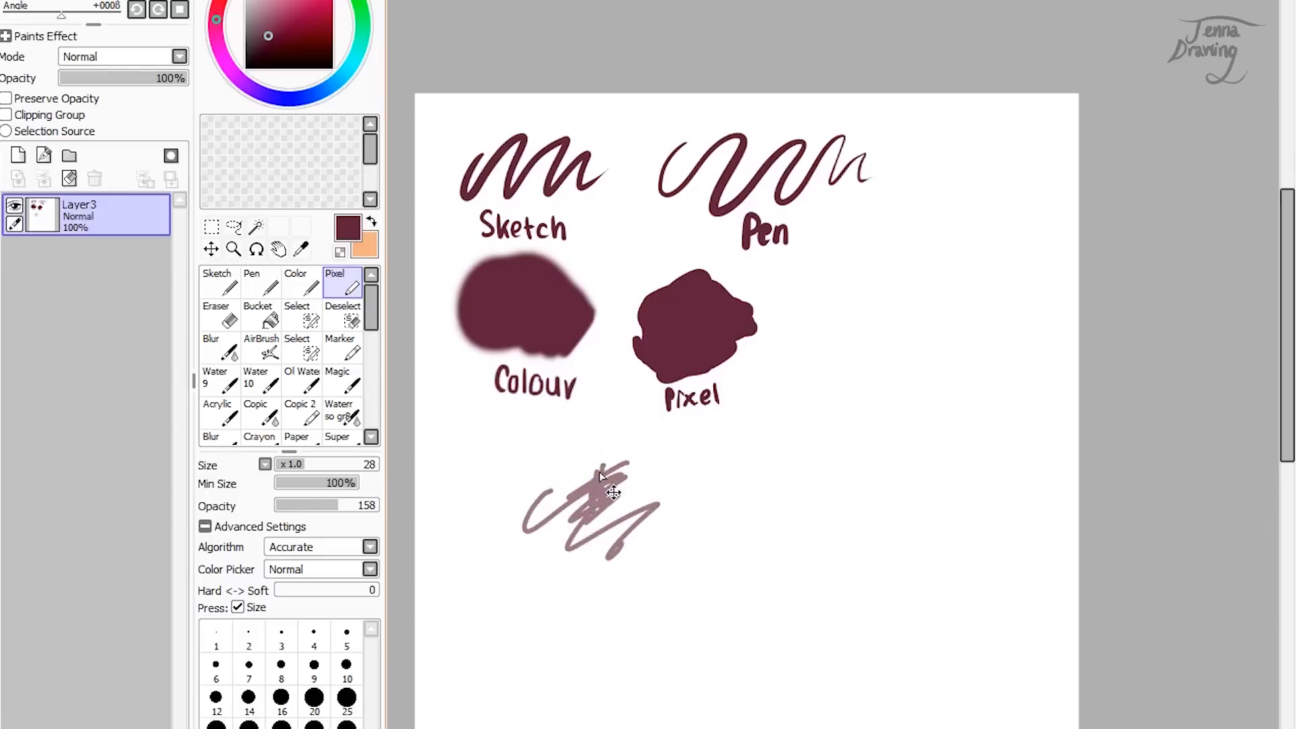
key(ctrl+z)
key(ctrl+z)
key(ctrl+z)
key(ctrl+z)
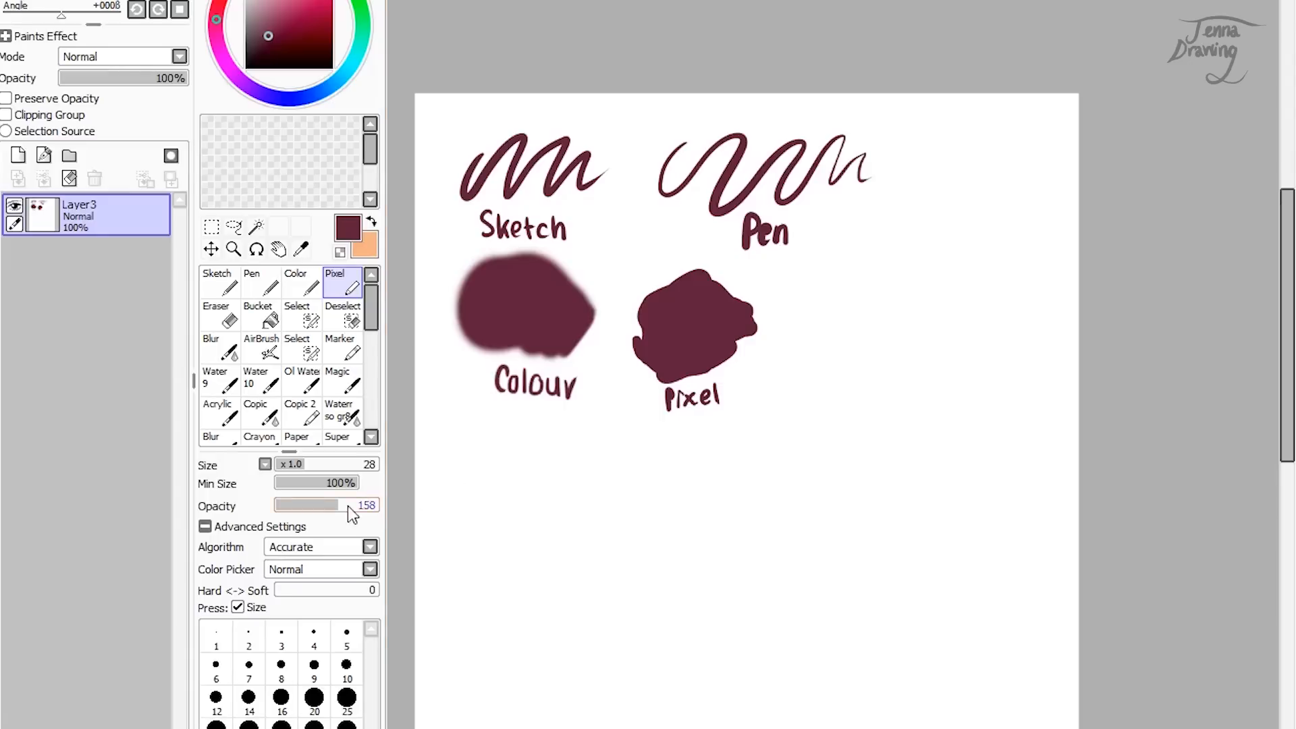
Step: Lower the Pixel brush's opacity to 17, testing faint strokes on the empty canvas area and undoing each one
drag(338, 517, 293, 513)
mouse_move(783, 404)
mouse_down()
mouse_move(868, 312)
mouse_move(830, 492)
mouse_move(867, 481)
mouse_up()
key(ctrl+z)
drag(299, 511, 294, 509)
mouse_move(476, 476)
mouse_down()
mouse_move(660, 466)
mouse_move(917, 477)
mouse_move(1039, 540)
mouse_up()
key(ctrl+z)
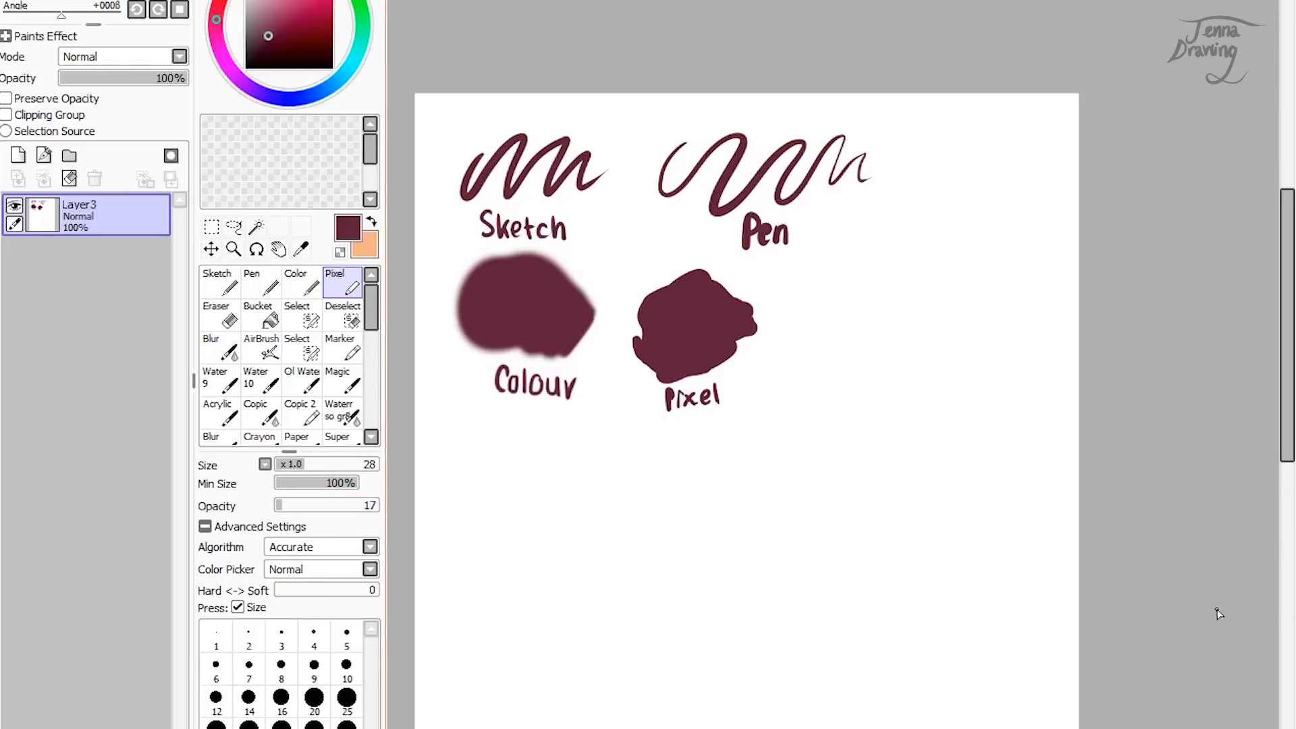
Step: Erase across the Pixel blob with the Eraser at size 395, and undo the erasure
click(221, 314)
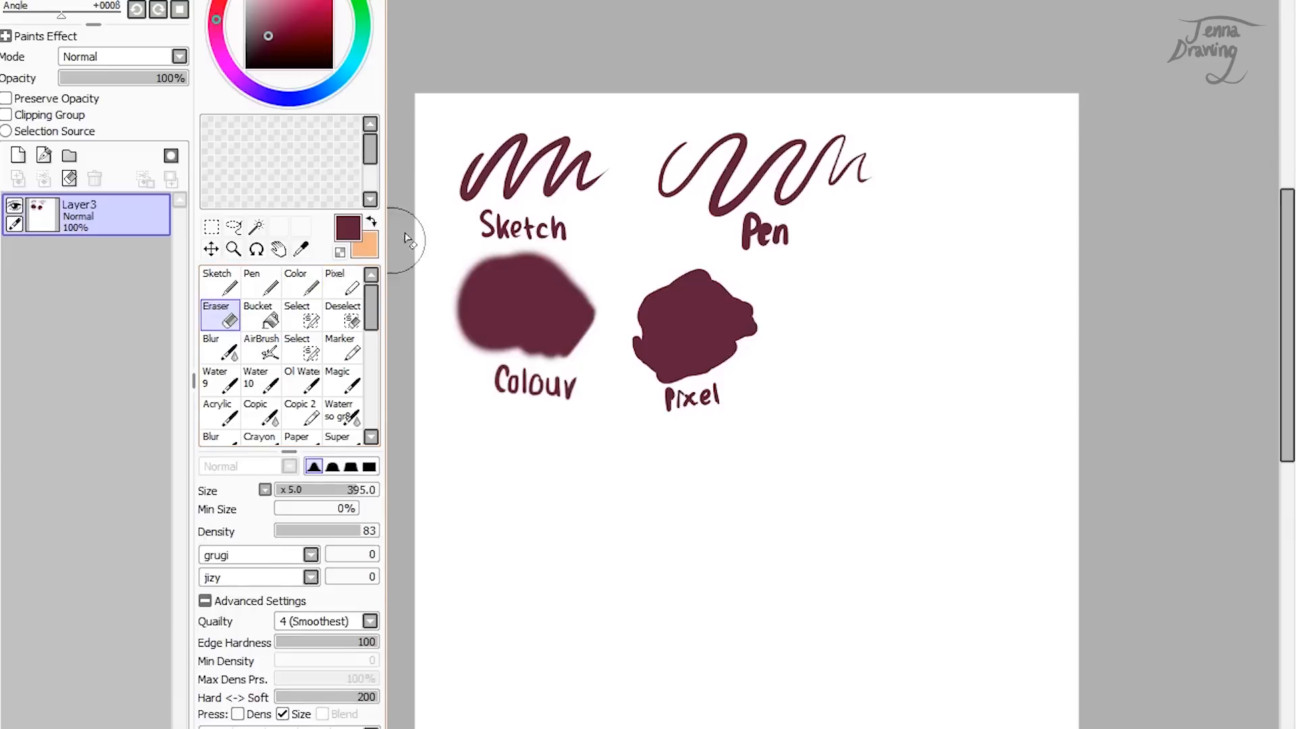
drag(767, 274, 594, 338)
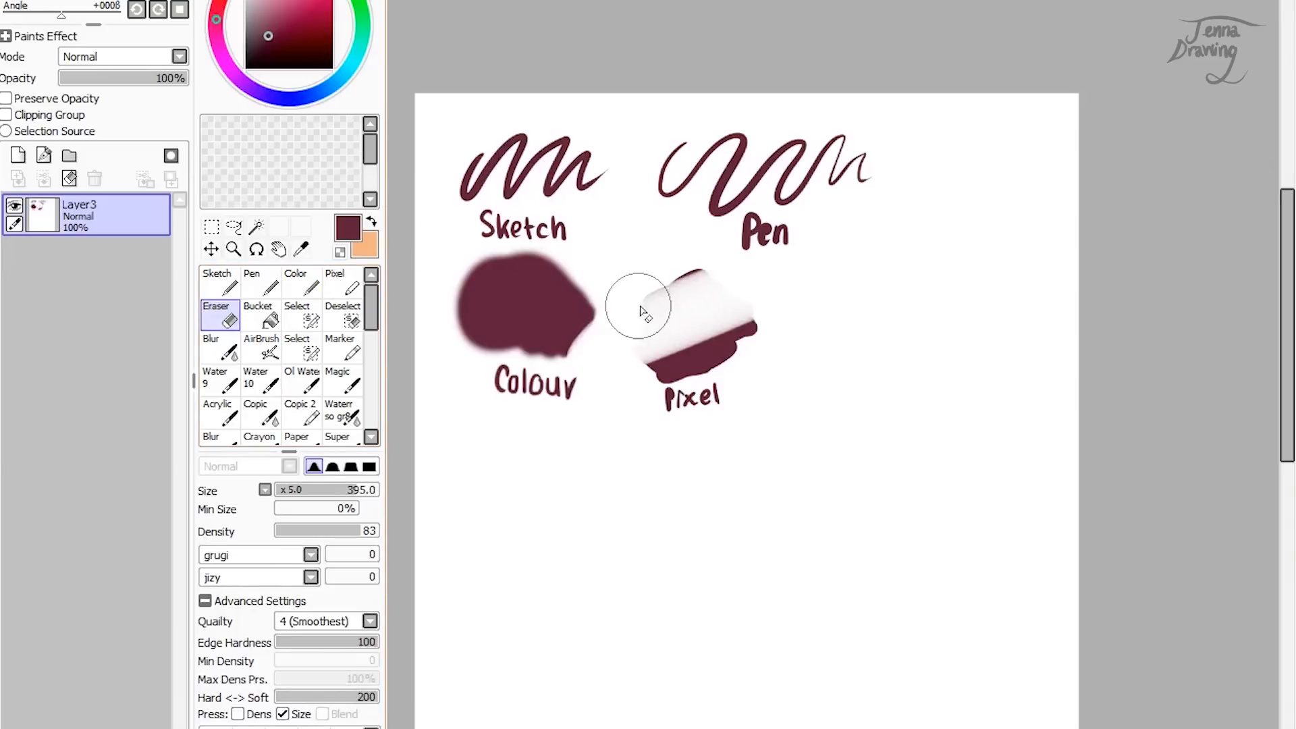
key(ctrl+z)
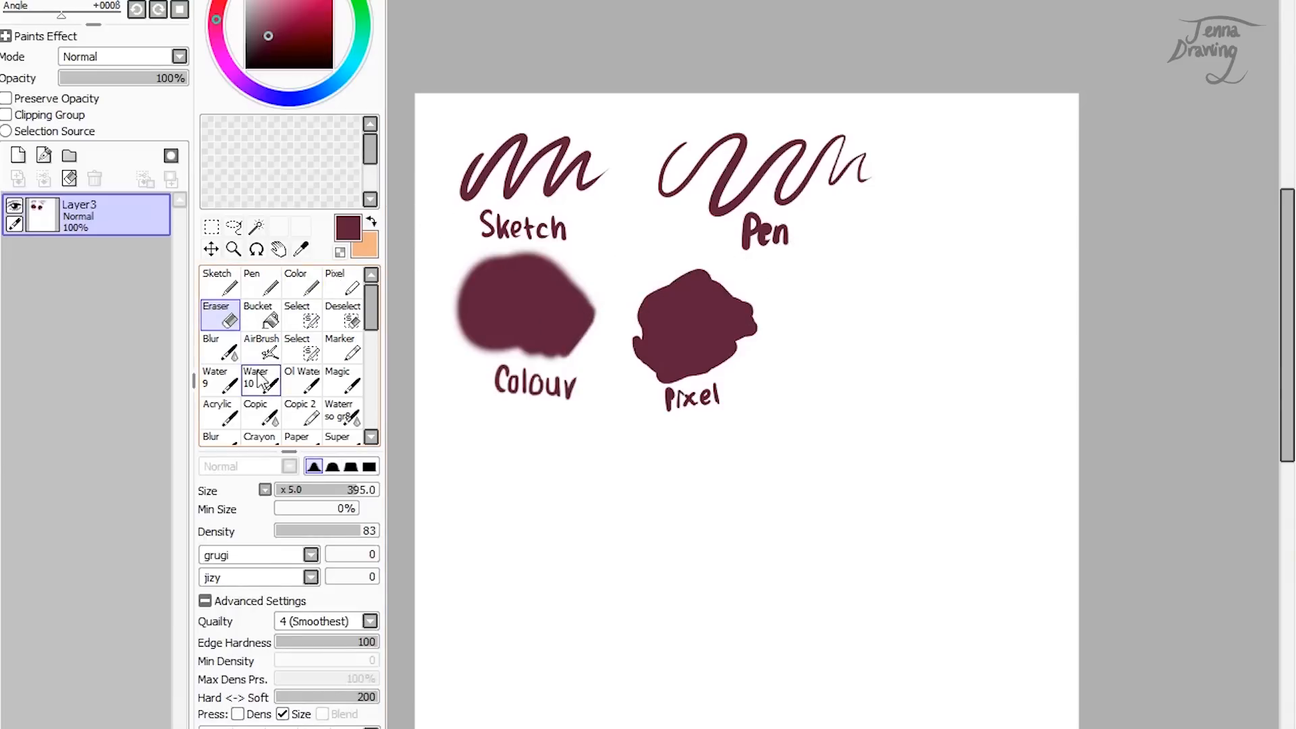
Step: Flood the white canvas background with dark plum using the Bucket, and undo the fill
click(264, 320)
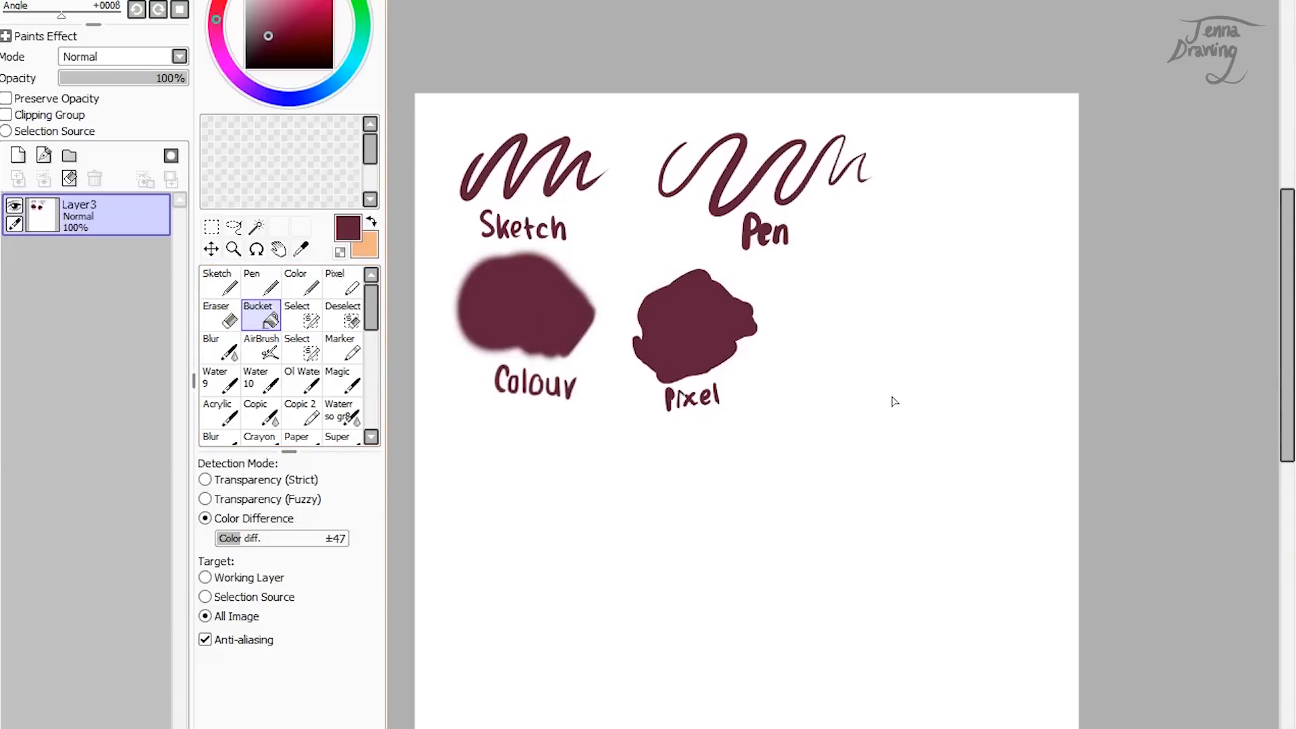
click(894, 402)
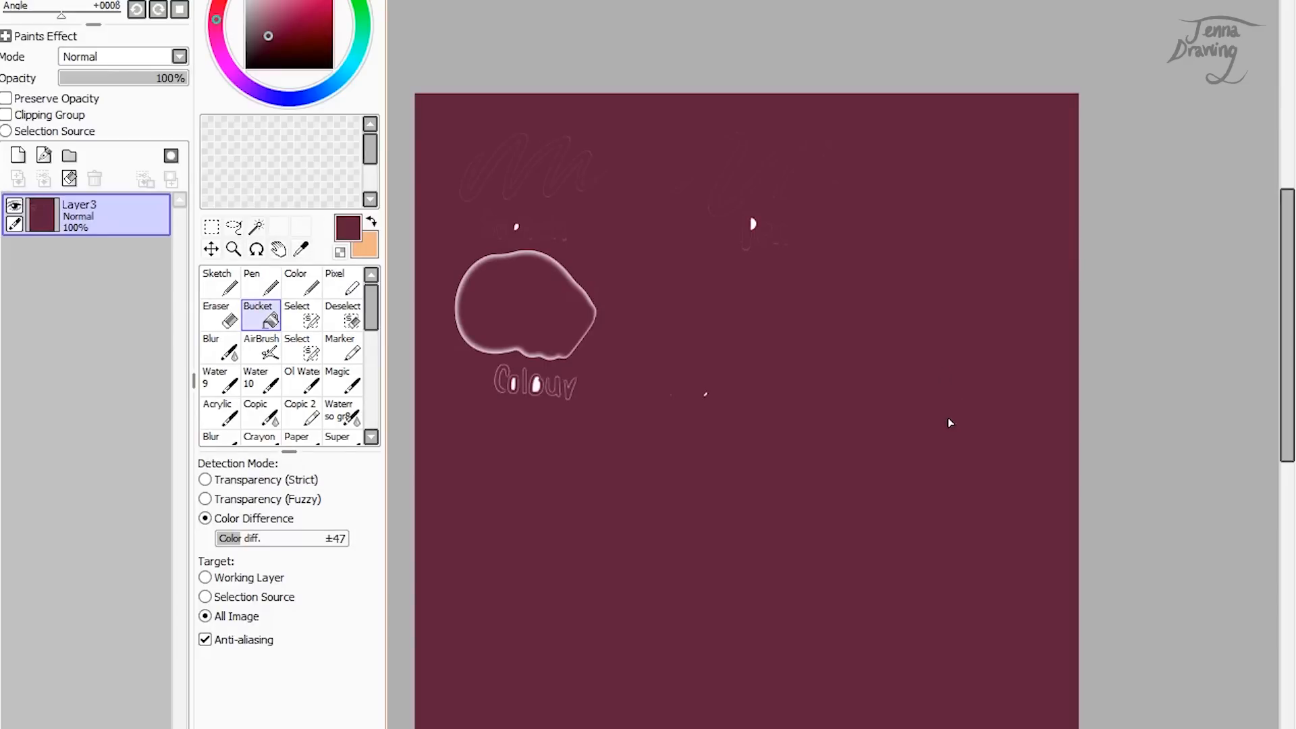
key(ctrl+z)
Step: With the Select brush at size 285, paint a selection on the blank area beside the Pixel blob and a spot inside the blob
click(302, 314)
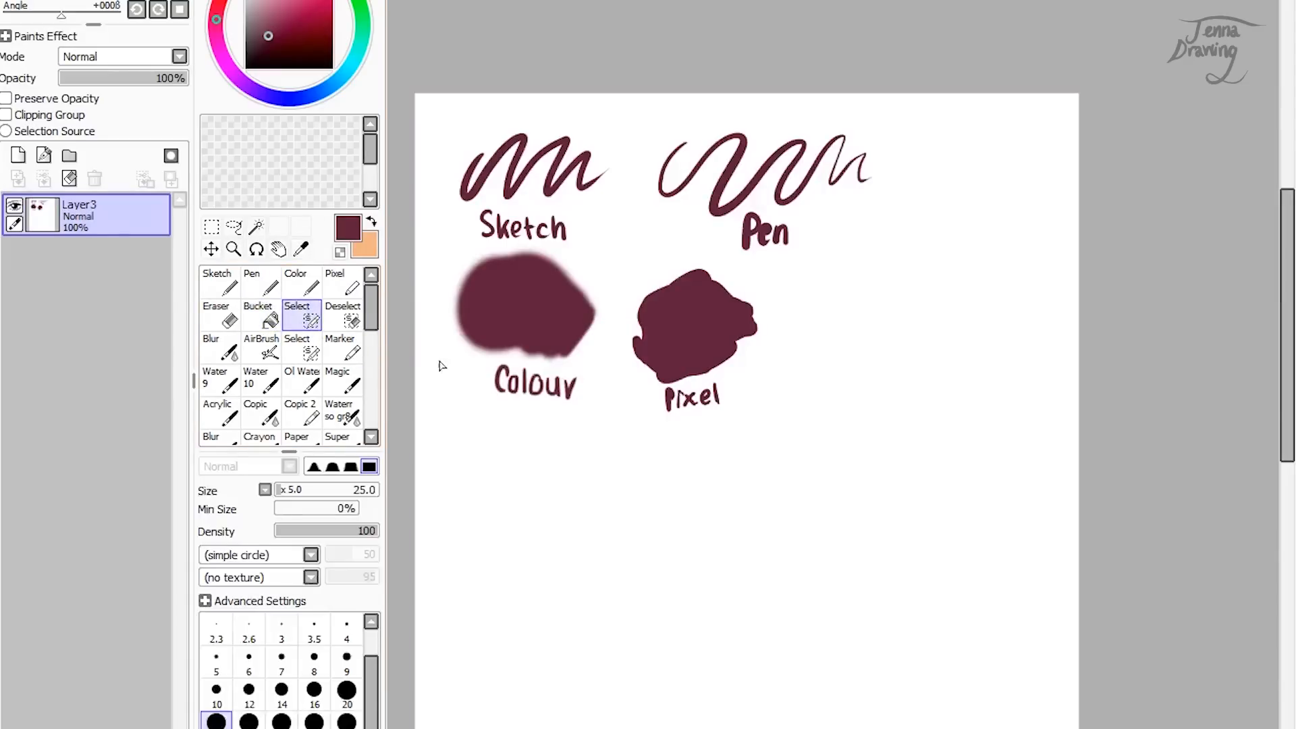
drag(286, 491, 334, 489)
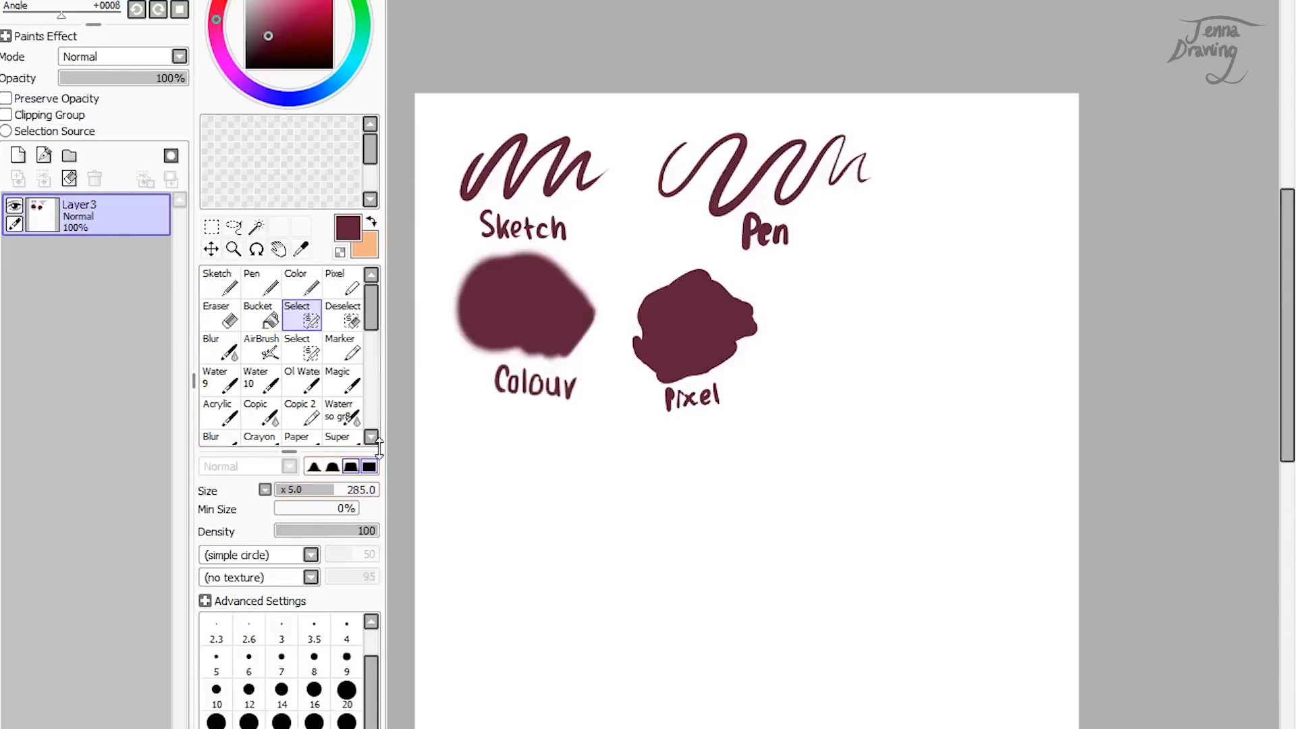
mouse_move(913, 298)
mouse_down()
mouse_move(889, 321)
mouse_move(931, 329)
mouse_move(927, 354)
mouse_move(836, 402)
mouse_move(853, 419)
mouse_move(912, 405)
mouse_move(856, 414)
mouse_move(901, 365)
mouse_move(864, 368)
mouse_move(894, 309)
mouse_up()
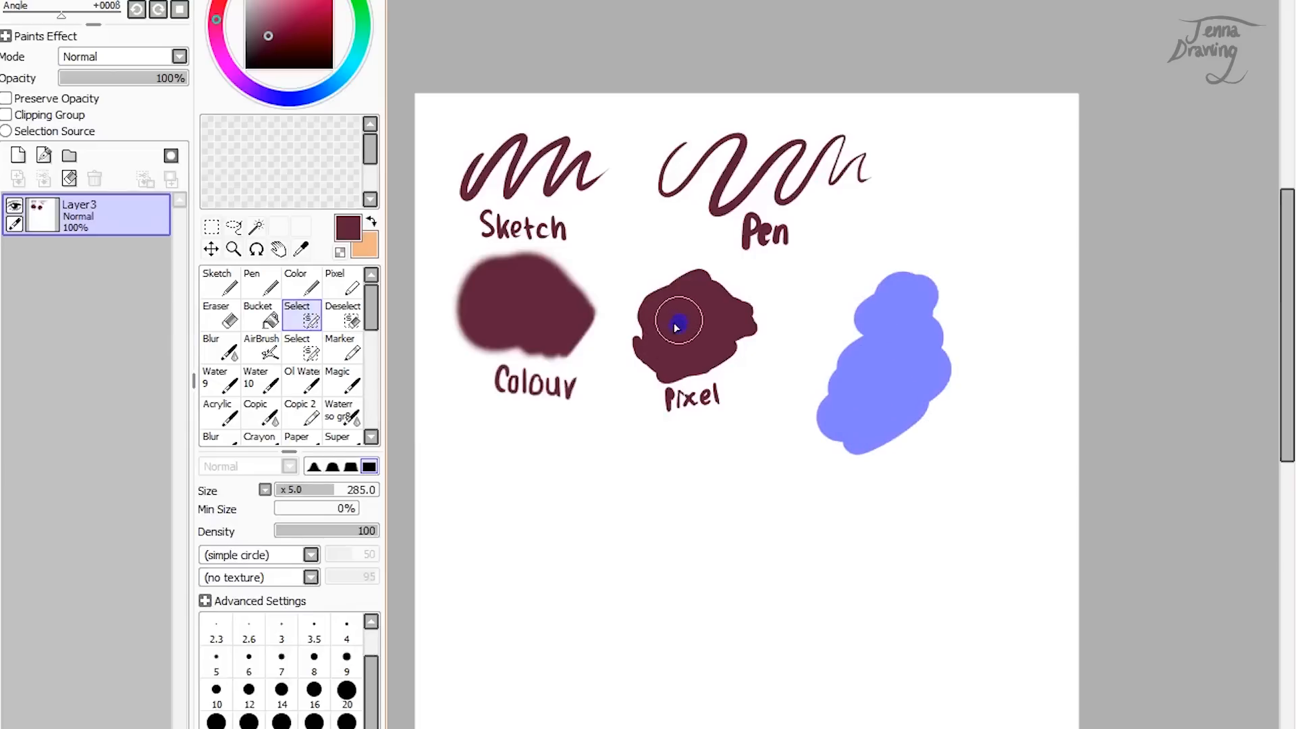
Step: Choose a lighter pink, test-paint the selected spot inside the Pixel blob with the Sketch brush, and undo the paint and selection
click(219, 282)
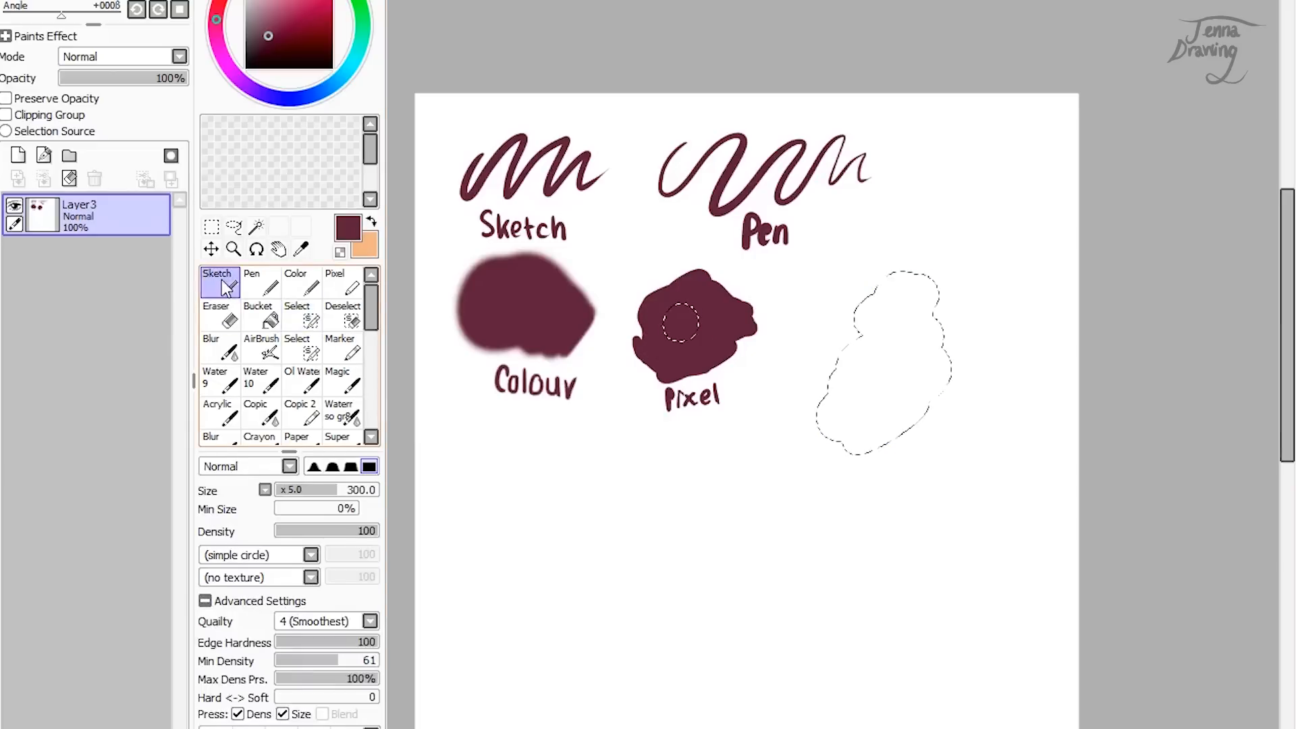
drag(241, 6, 274, 6)
drag(672, 328, 689, 315)
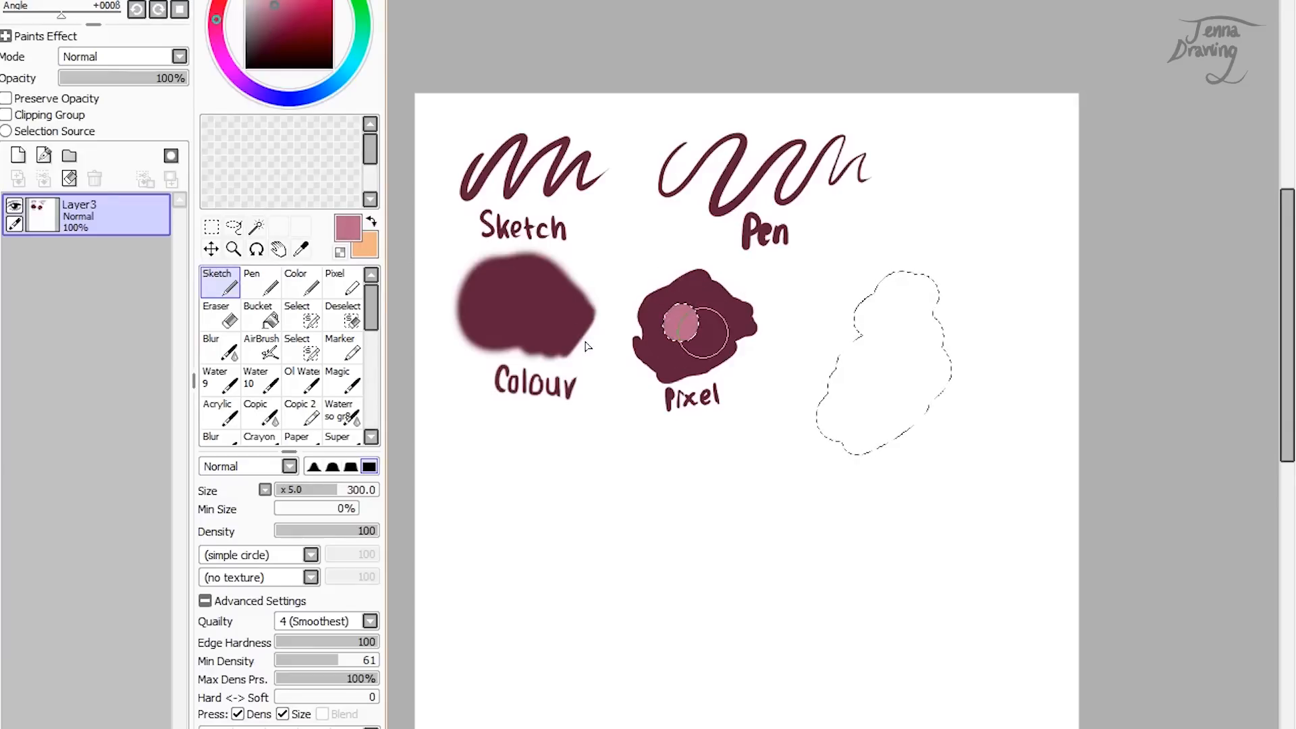
click(212, 227)
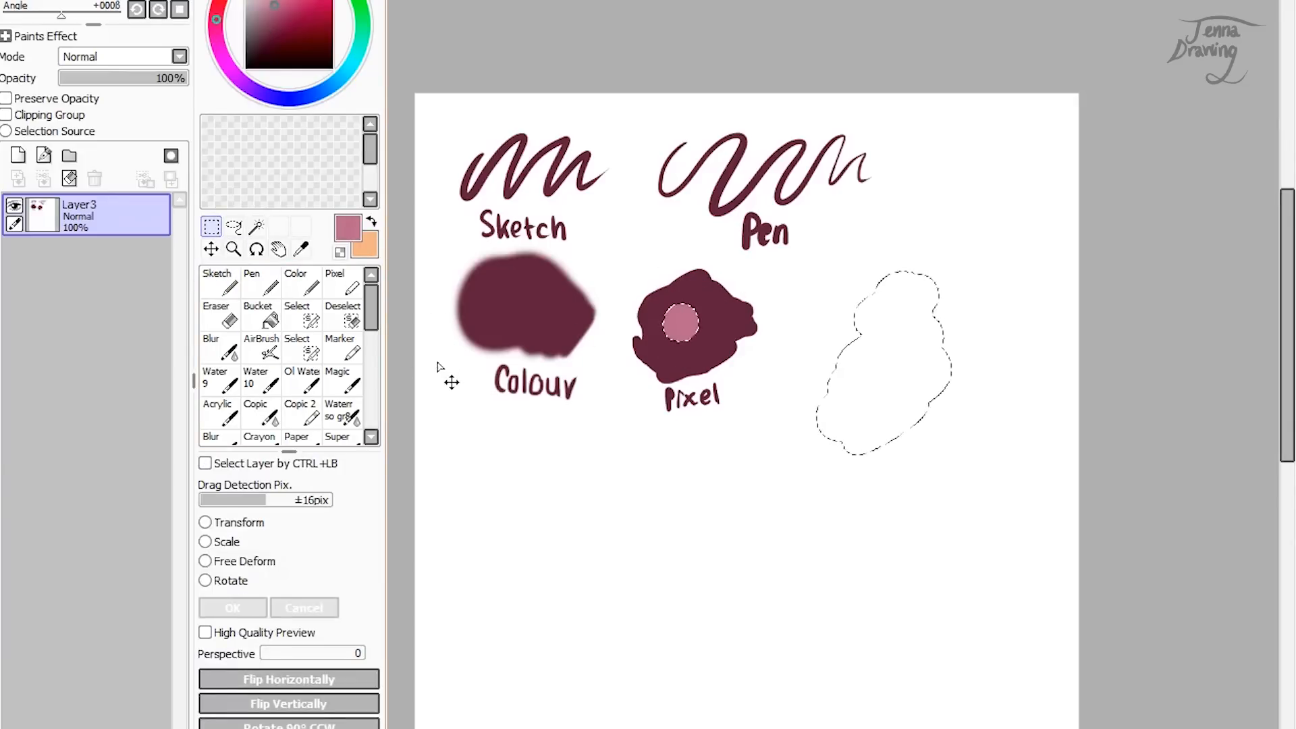
key(ctrl+z)
key(ctrl+d)
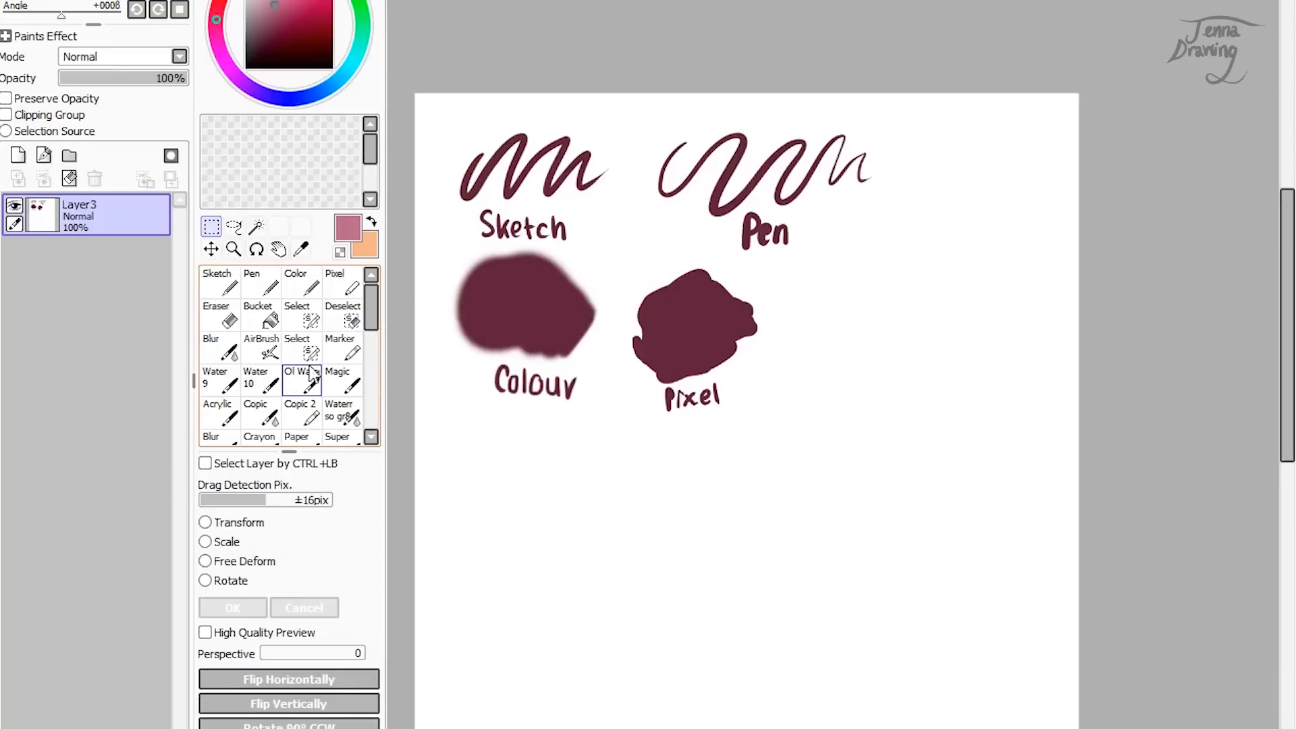
Step: Paint a round selection beside the Pixel blob with the Select brush and cut diagonal stripes out of it with Deselect at size 22
click(335, 324)
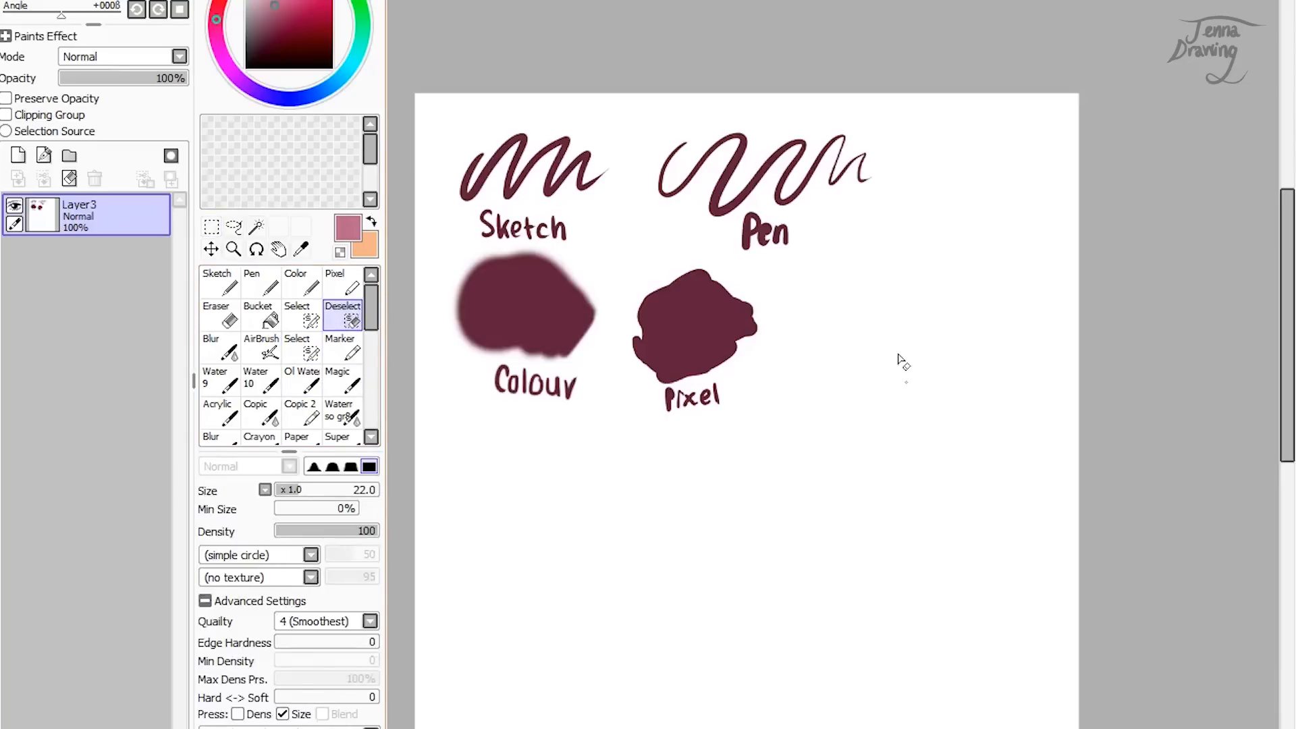
click(309, 317)
click(868, 331)
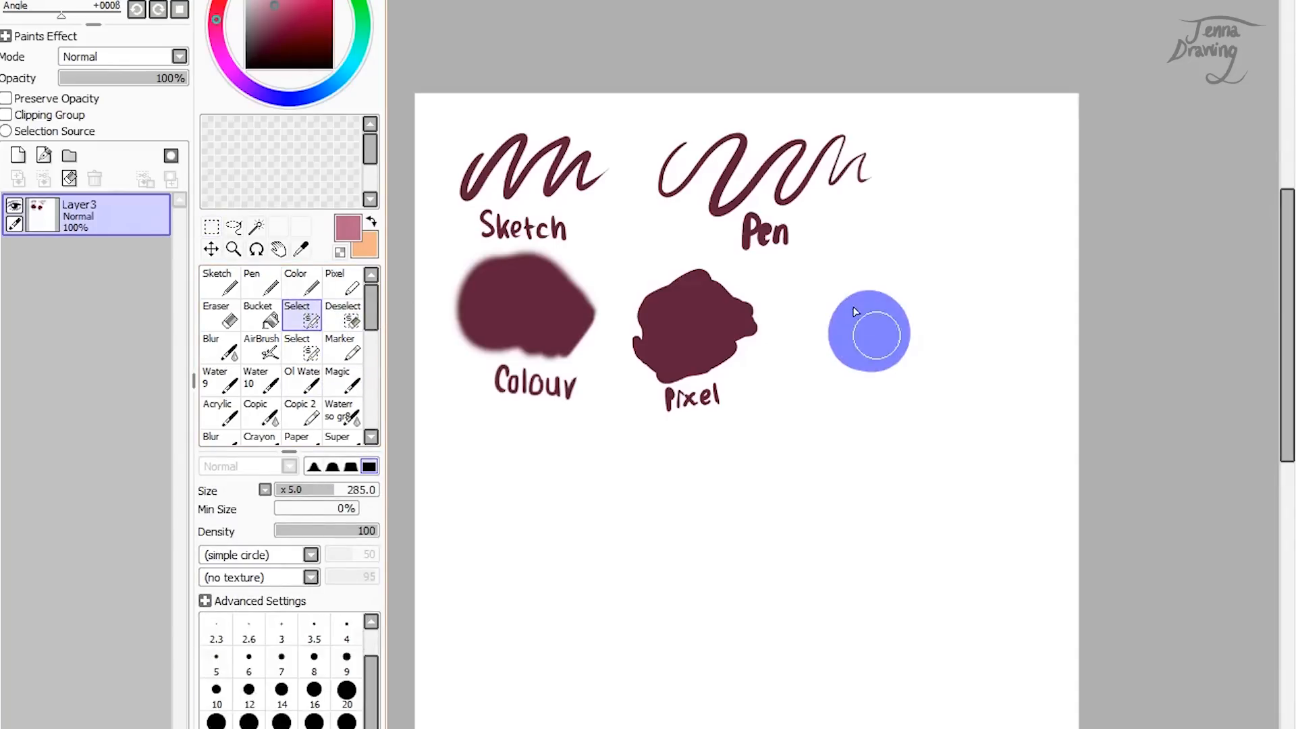
click(343, 315)
mouse_move(900, 302)
mouse_down()
mouse_move(861, 374)
mouse_move(906, 308)
mouse_up()
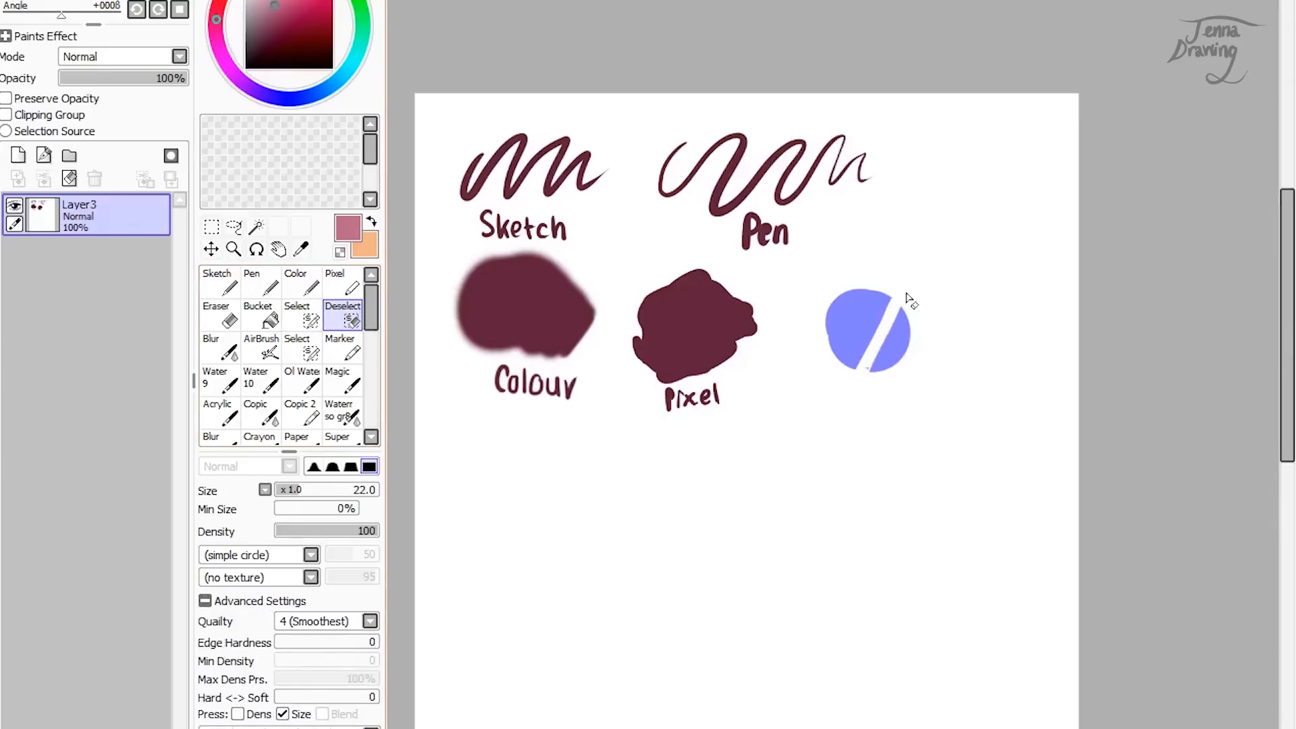
mouse_move(881, 287)
mouse_down()
mouse_move(840, 376)
mouse_move(864, 327)
mouse_move(807, 369)
mouse_move(911, 293)
mouse_move(925, 324)
mouse_up()
Step: Fill the striped round selection with pink using the Sketch brush, and undo the fill and clear the selection
click(217, 283)
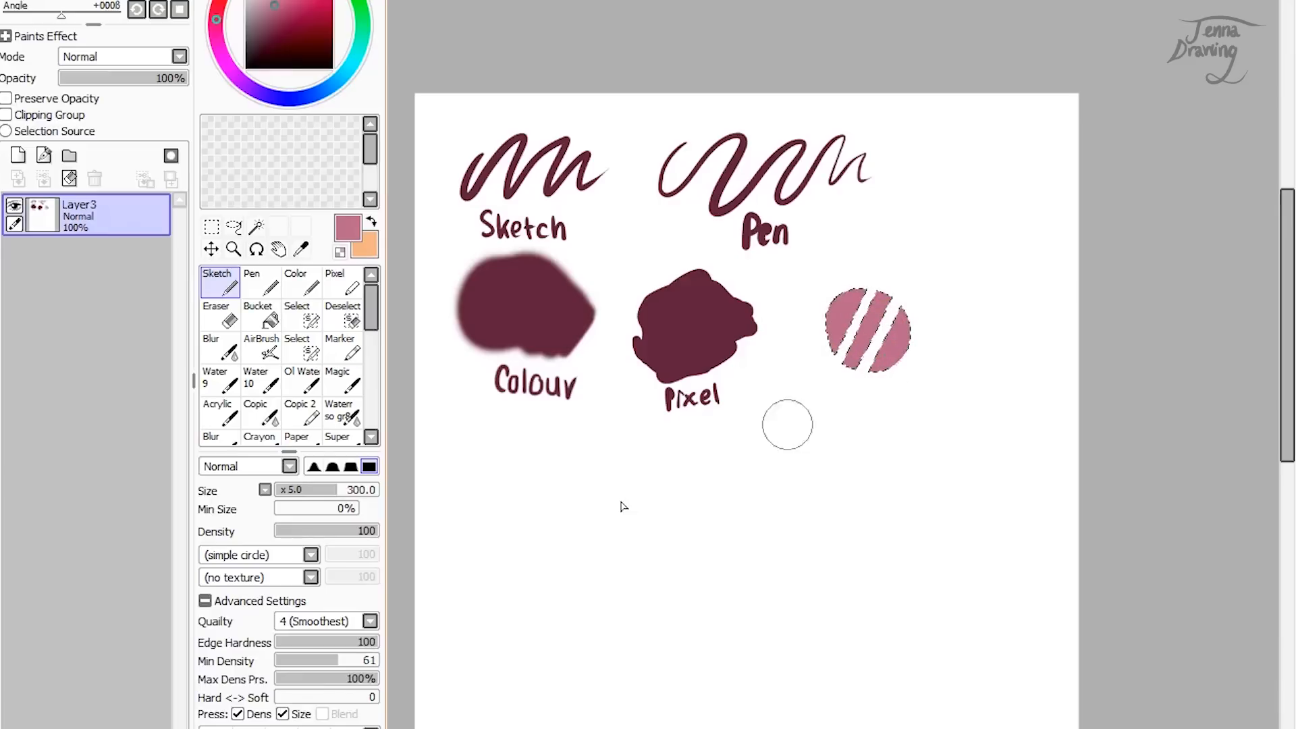
click(212, 226)
key(ctrl+d)
Step: Paint a soft pink spot beside the Pixel sample with the Blur brush at size 415 and label it "Blur" with the Sketch brush
click(218, 350)
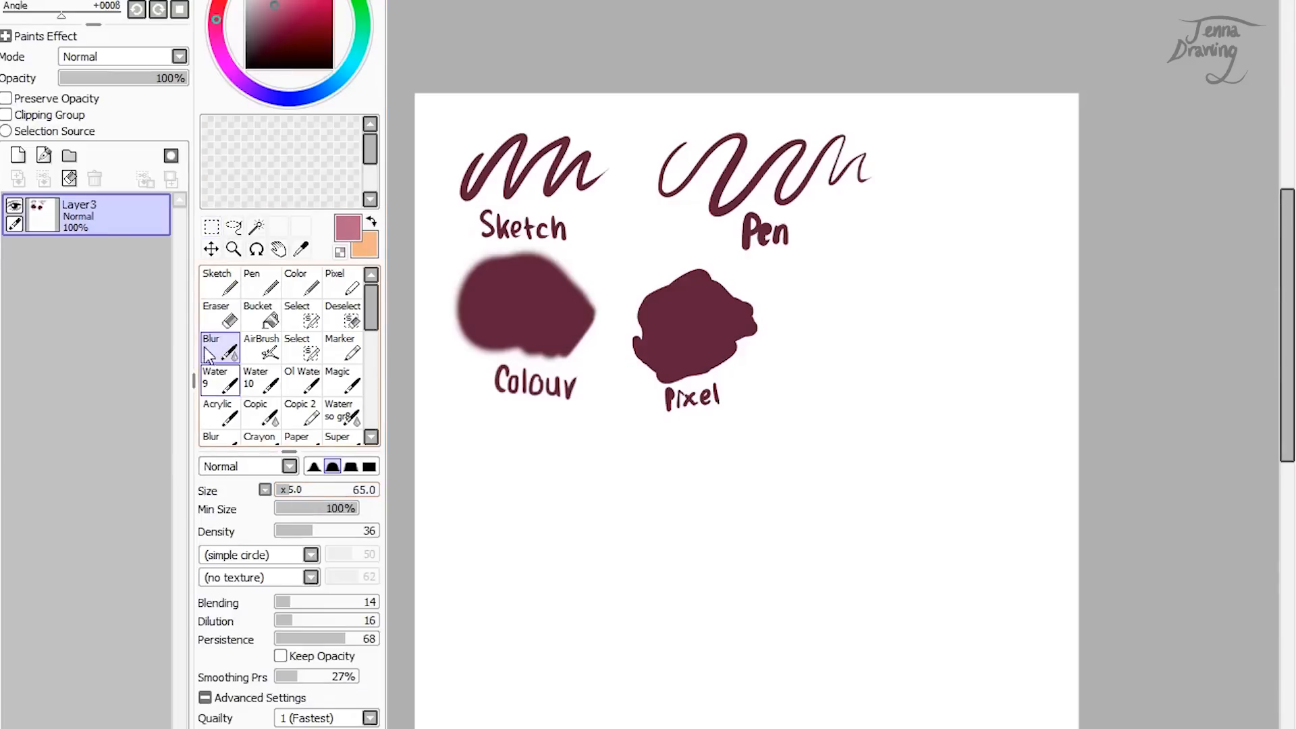
click(219, 286)
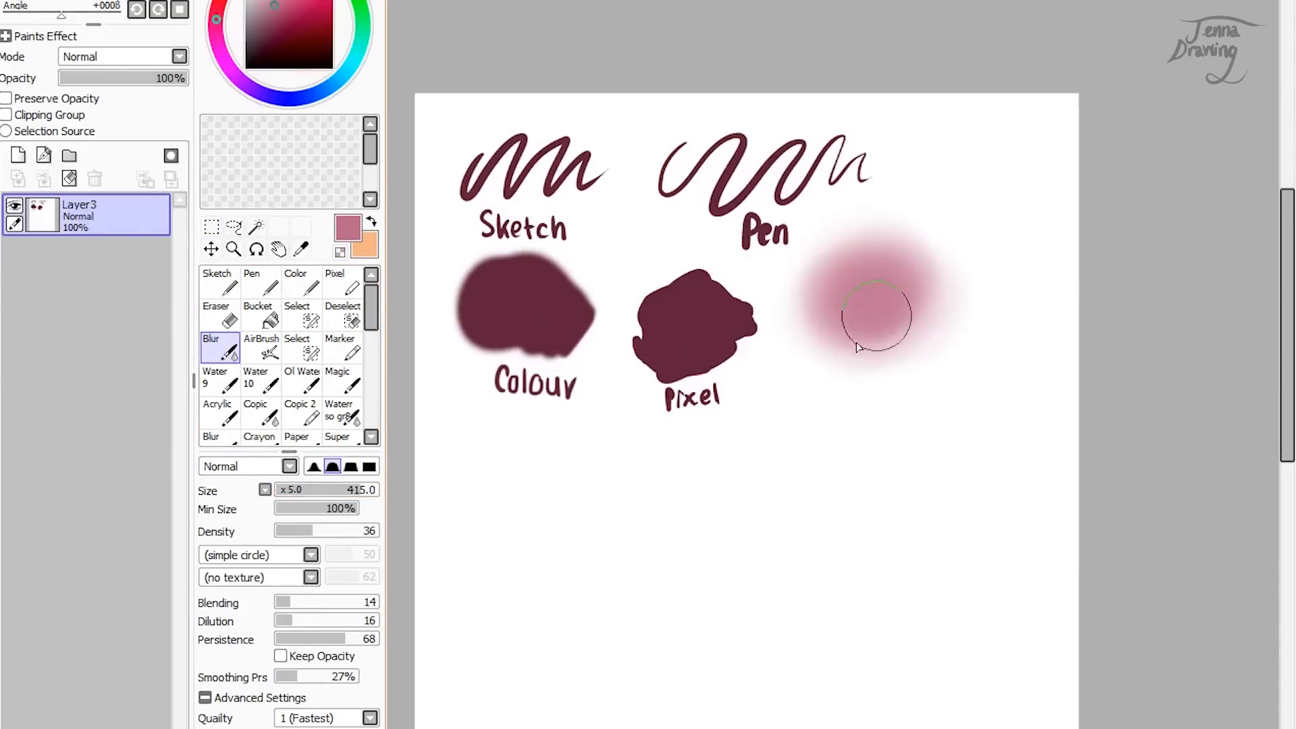
mouse_move(931, 260)
mouse_down()
mouse_move(863, 242)
mouse_move(875, 269)
mouse_move(834, 268)
mouse_move(804, 299)
mouse_move(792, 290)
mouse_move(822, 275)
mouse_move(817, 310)
mouse_move(785, 323)
mouse_move(823, 312)
mouse_move(902, 340)
mouse_up()
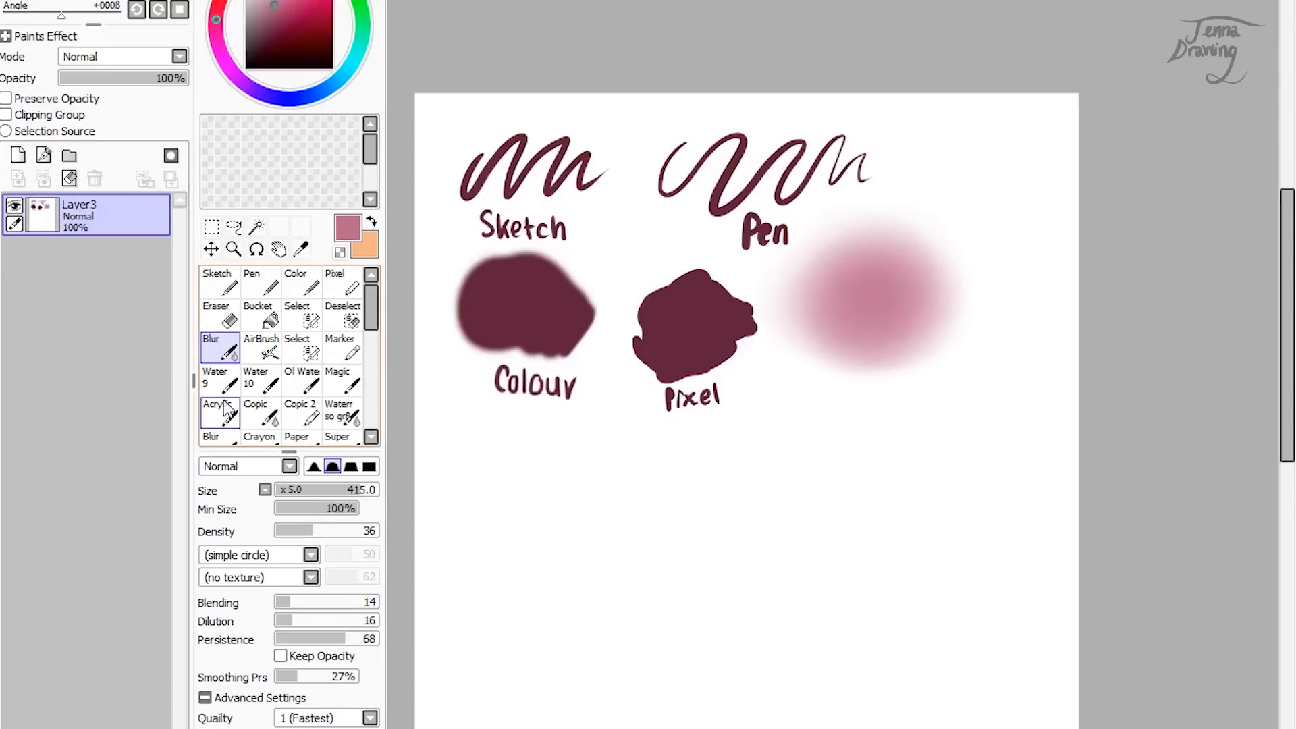
click(219, 283)
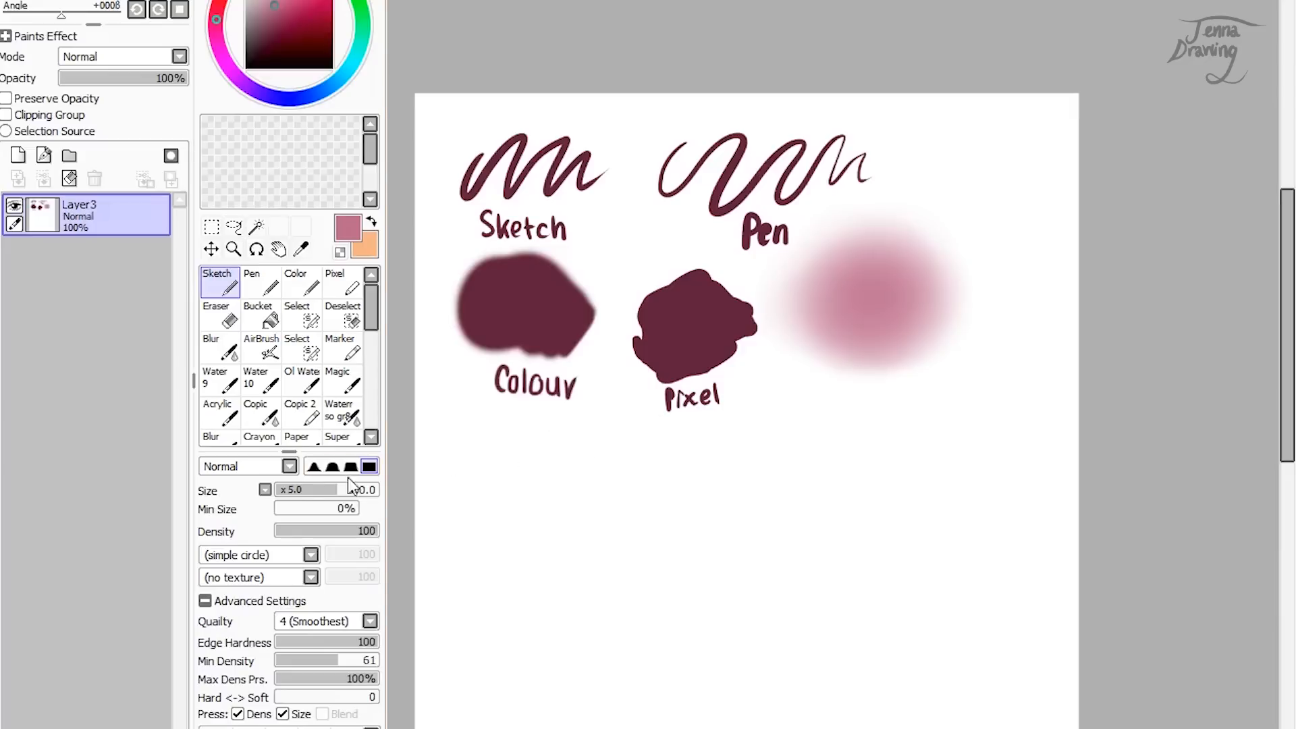
drag(300, 492, 293, 489)
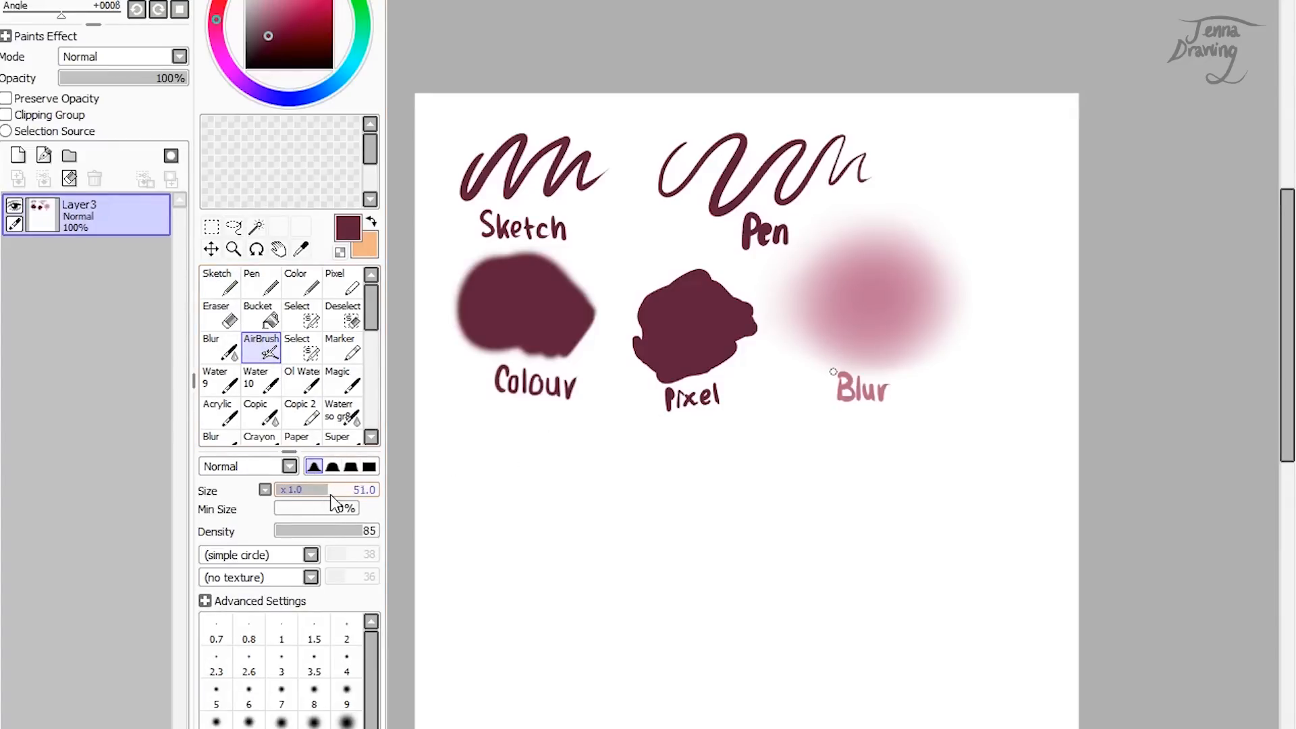
Step: Set the AirBrush size range to x 5.0, paint a plum blob and a lower-density one beneath it, and label them "Airbrush"
click(265, 490)
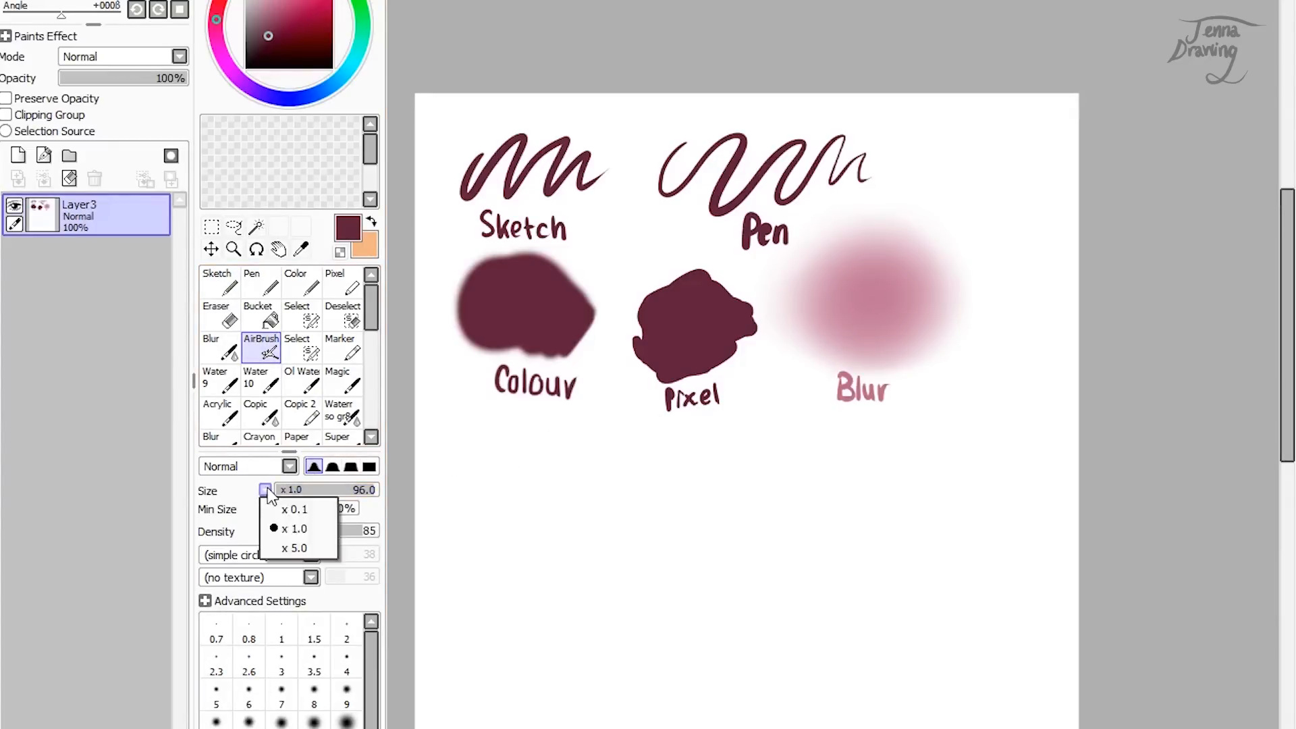
click(290, 547)
mouse_move(300, 492)
mouse_down()
mouse_move(423, 476)
mouse_move(508, 494)
mouse_move(510, 465)
mouse_move(532, 454)
mouse_move(535, 466)
mouse_move(461, 485)
mouse_move(482, 503)
mouse_move(547, 489)
mouse_move(475, 484)
mouse_move(520, 451)
mouse_move(531, 489)
mouse_move(489, 485)
mouse_move(460, 439)
mouse_move(502, 439)
mouse_move(511, 489)
mouse_move(476, 477)
mouse_move(536, 435)
mouse_move(514, 487)
mouse_move(537, 453)
mouse_move(493, 470)
mouse_move(523, 516)
mouse_move(524, 454)
mouse_move(509, 505)
mouse_move(522, 453)
mouse_move(480, 486)
mouse_move(501, 488)
mouse_move(520, 466)
mouse_up()
drag(337, 532, 323, 532)
mouse_move(520, 604)
mouse_down()
mouse_move(560, 587)
mouse_move(529, 596)
mouse_move(561, 561)
mouse_move(594, 564)
mouse_move(517, 546)
mouse_move(539, 586)
mouse_up()
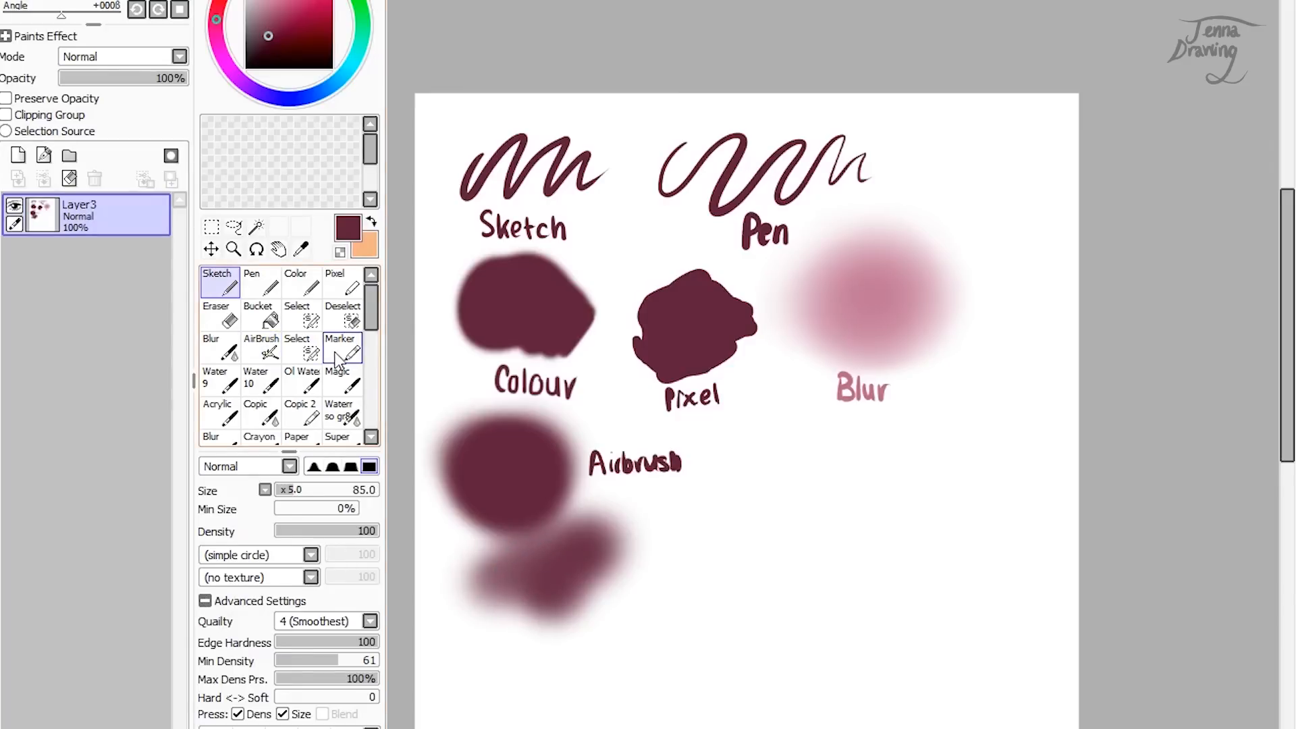
Step: Scribble a sample with the Marker at size 100 beside the Airbrush label, and write "Marker" beneath it at size 57
click(343, 348)
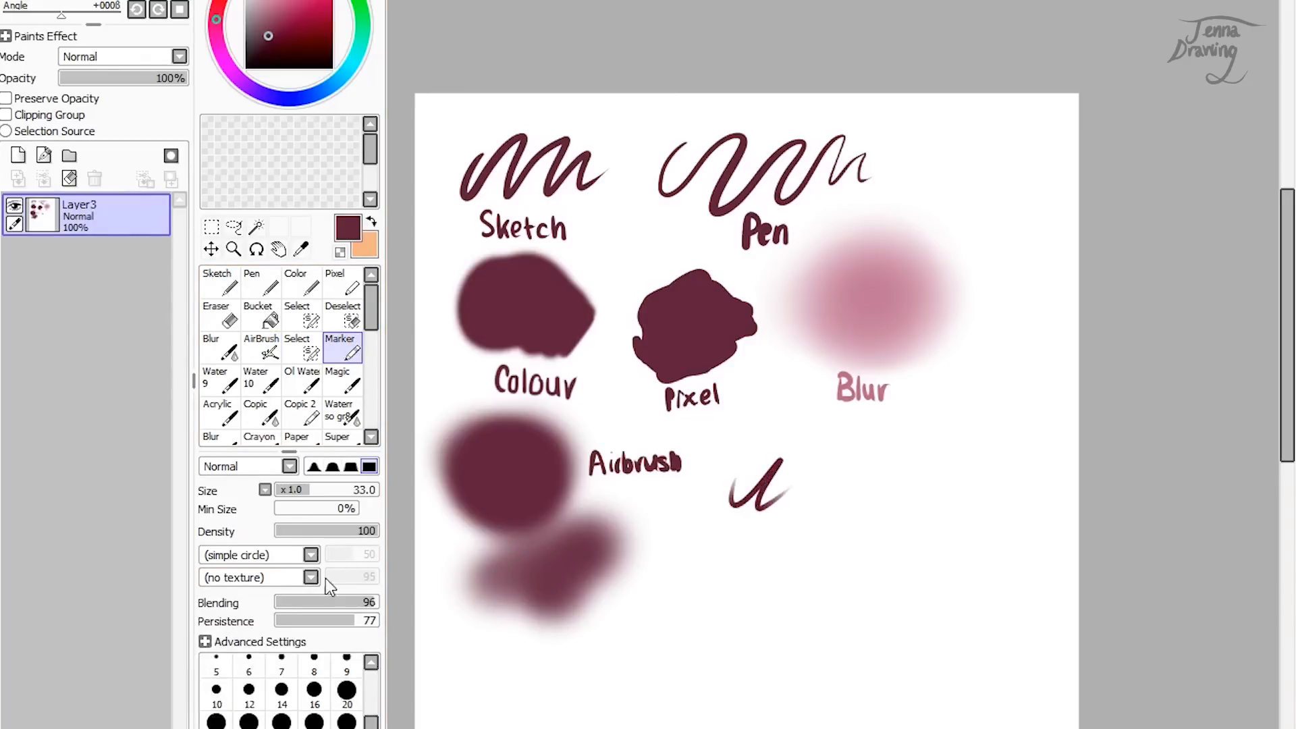
drag(319, 488, 368, 489)
mouse_move(759, 465)
mouse_down()
mouse_move(726, 486)
mouse_move(771, 455)
mouse_move(766, 467)
mouse_move(804, 498)
mouse_move(800, 523)
mouse_move(843, 486)
mouse_move(762, 492)
mouse_move(825, 441)
mouse_move(774, 475)
mouse_move(801, 444)
mouse_move(784, 461)
mouse_move(772, 444)
mouse_move(738, 448)
mouse_move(766, 437)
mouse_move(729, 458)
mouse_move(768, 426)
mouse_move(711, 453)
mouse_move(758, 447)
mouse_move(767, 441)
mouse_move(717, 481)
mouse_up()
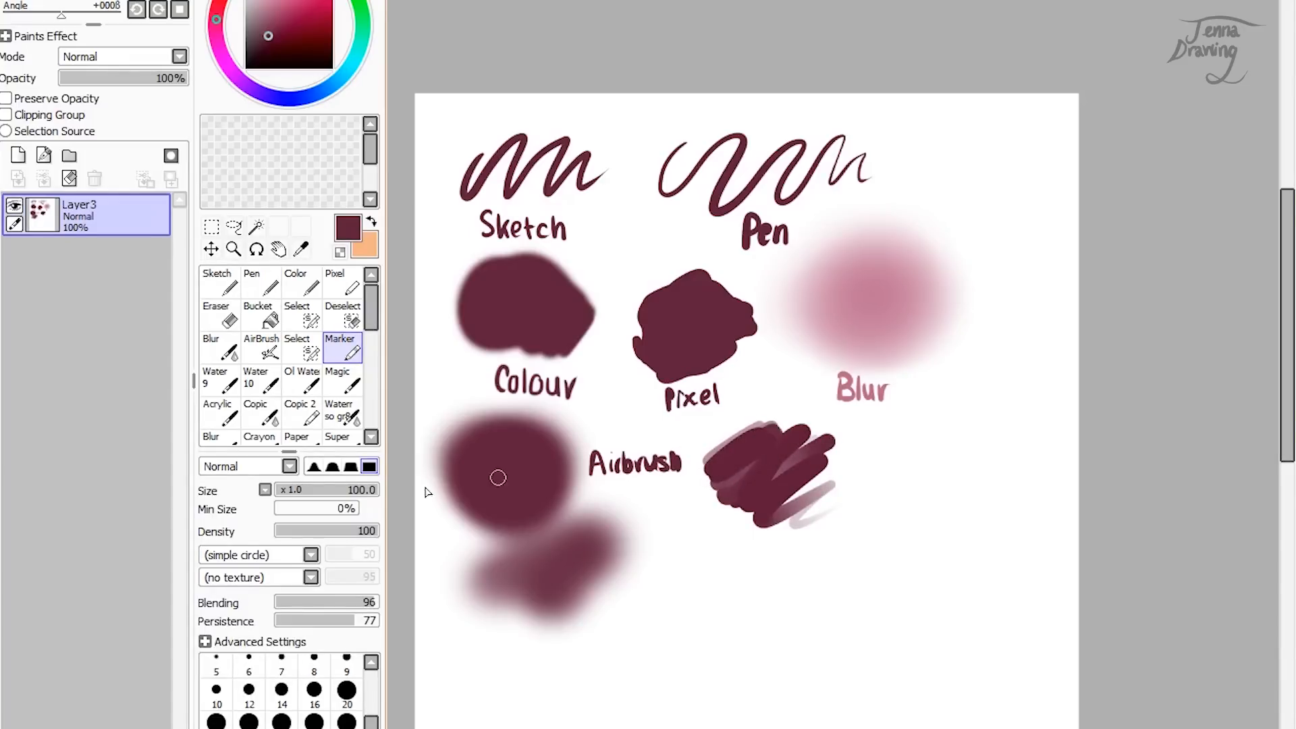
click(287, 492)
drag(317, 489, 333, 489)
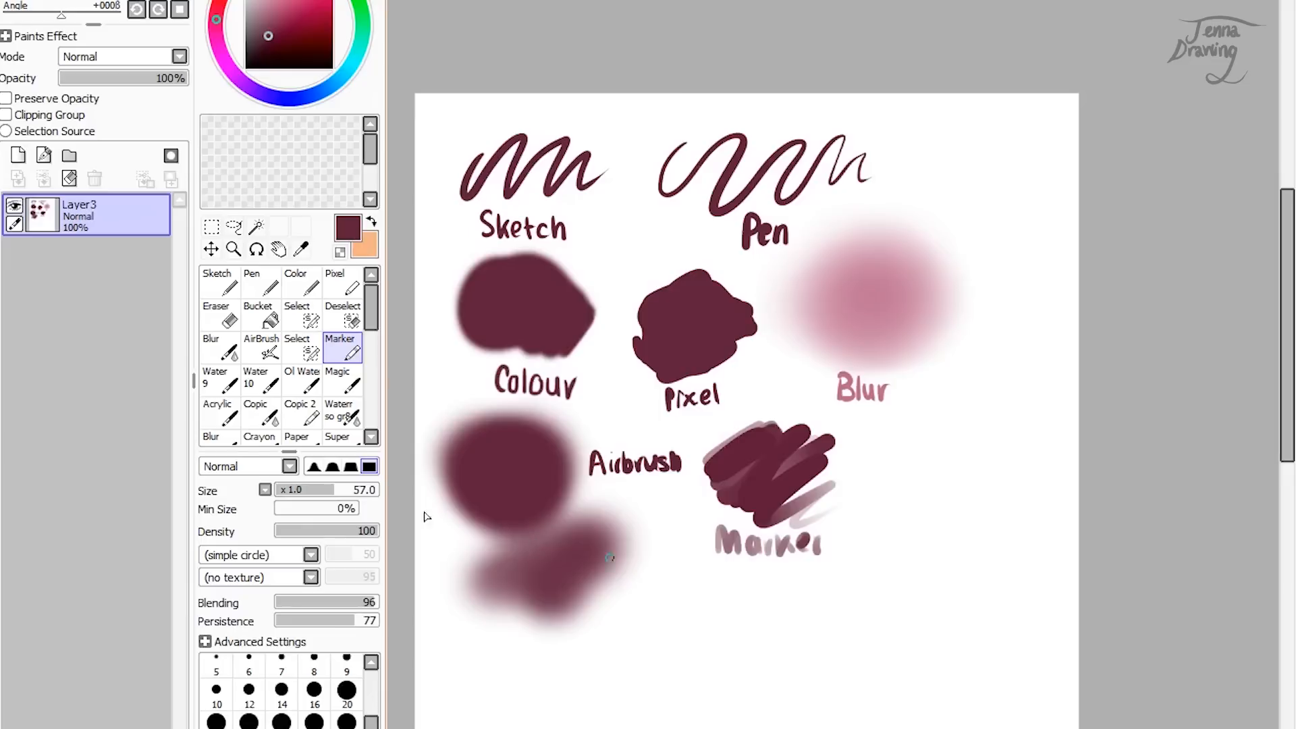
Step: Paint a round plum spot beside the Marker sample with the Water 9 brush at size 500 and work a brighter red-plum into it
click(218, 381)
mouse_move(942, 488)
mouse_down()
mouse_move(930, 481)
mouse_move(955, 486)
mouse_move(921, 499)
mouse_move(897, 453)
mouse_up()
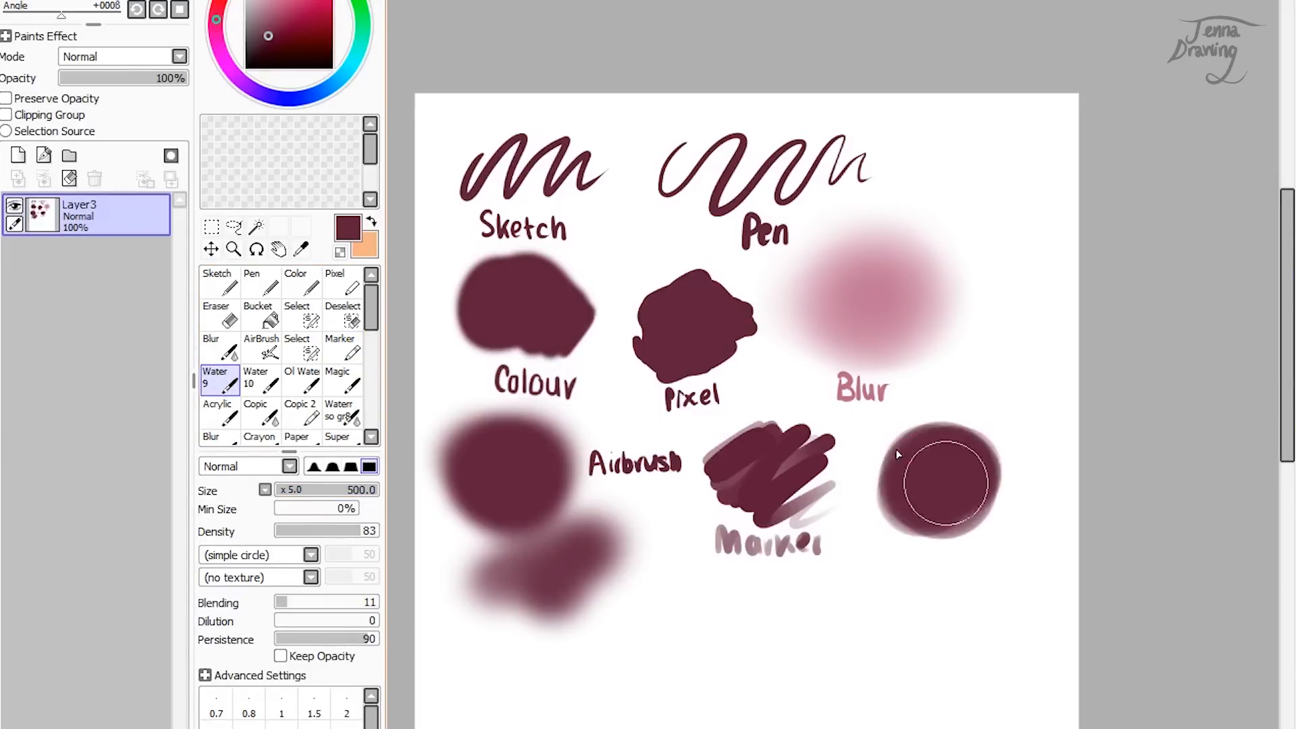
drag(249, 7, 290, 13)
mouse_move(990, 490)
mouse_down()
mouse_move(944, 453)
mouse_move(918, 486)
mouse_move(921, 475)
mouse_move(936, 488)
mouse_move(926, 453)
mouse_move(916, 486)
mouse_move(951, 490)
mouse_move(947, 461)
mouse_move(893, 503)
mouse_move(913, 511)
mouse_move(901, 473)
mouse_move(947, 496)
mouse_move(935, 455)
mouse_up()
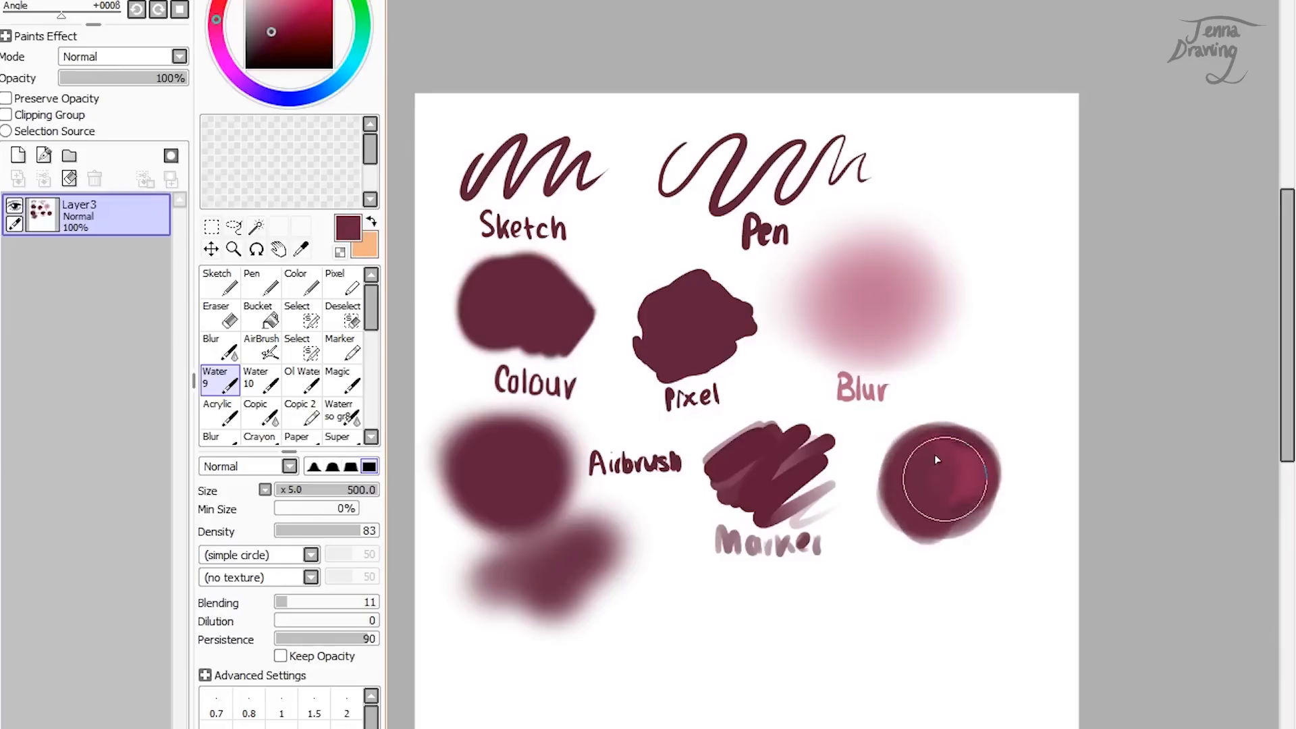
Step: Set the Water 9 brush's density to 53 and blending to 43, and blend the colours inside the round spot
click(326, 531)
drag(312, 608, 320, 603)
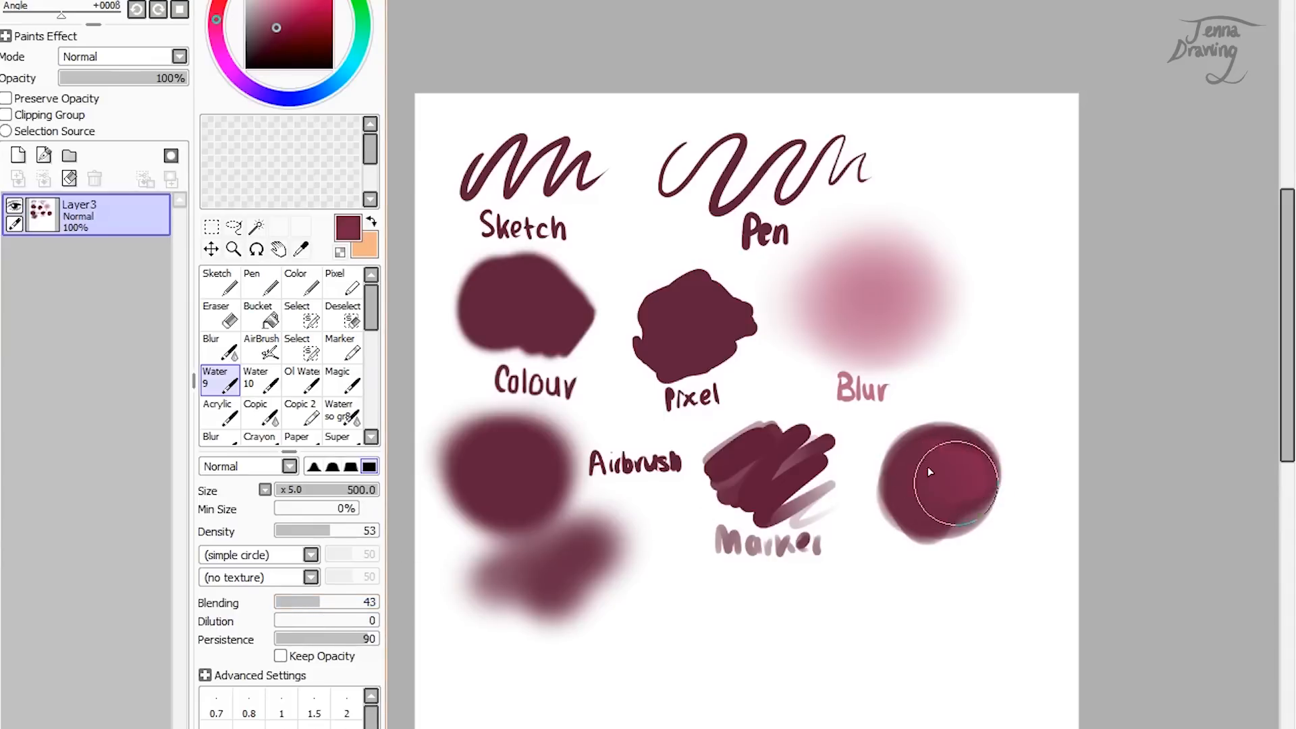
drag(946, 486, 942, 500)
Step: Sample the dark plum from the Airbrush blob and write "Watercolour" beneath the Water 9 spot with the Sketch brush
click(219, 282)
alt+click(517, 440)
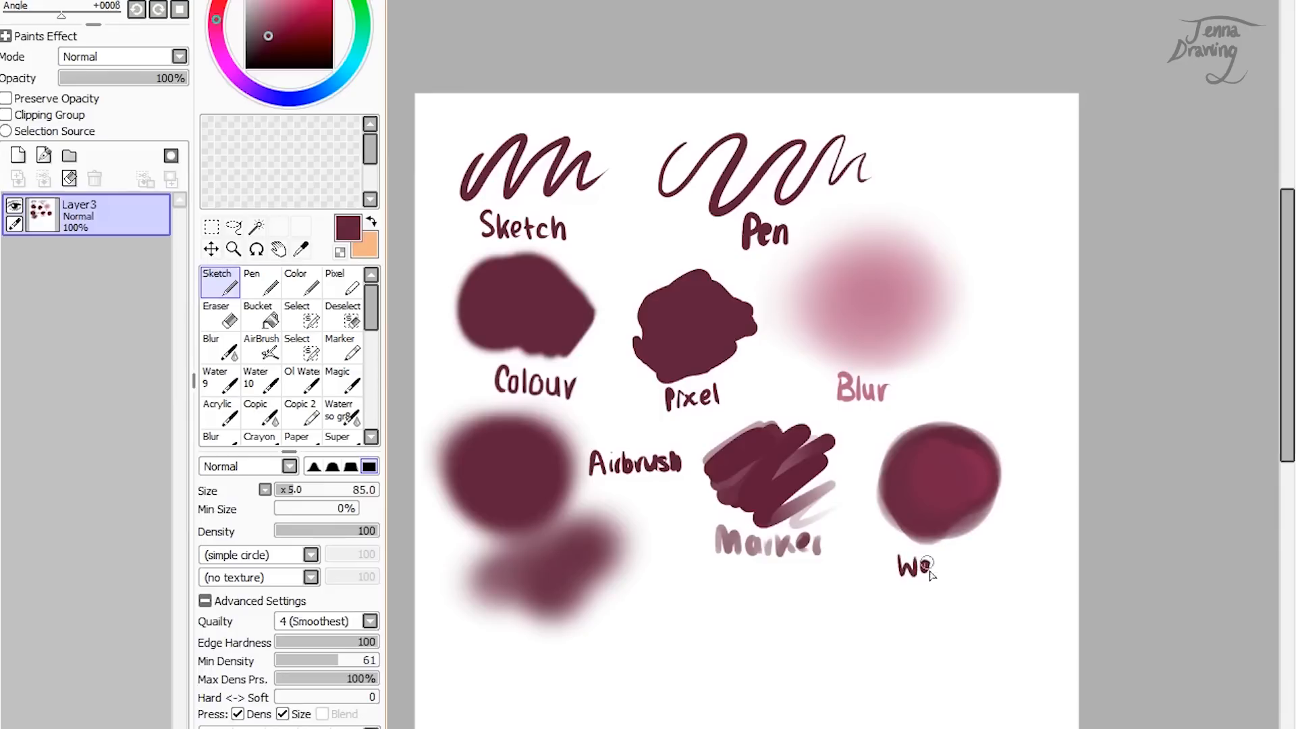
mouse_move(970, 563)
mouse_down()
mouse_move(1033, 564)
mouse_move(1052, 541)
mouse_up()
Step: Paint a rough-edged plum blob below the Marker sample with the Magic brush at size 215 and label it "Magic" at a smaller size
scroll(1289, 321, down, 3)
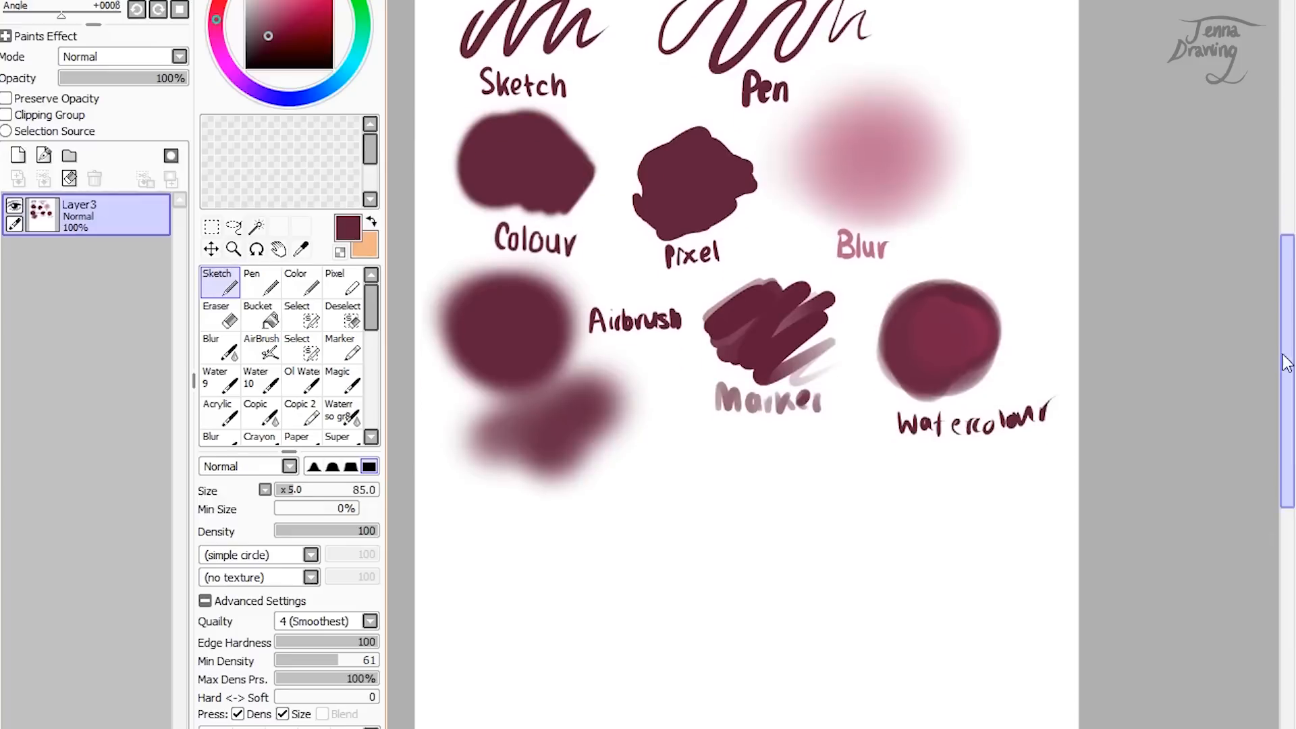
click(343, 380)
drag(318, 494, 334, 482)
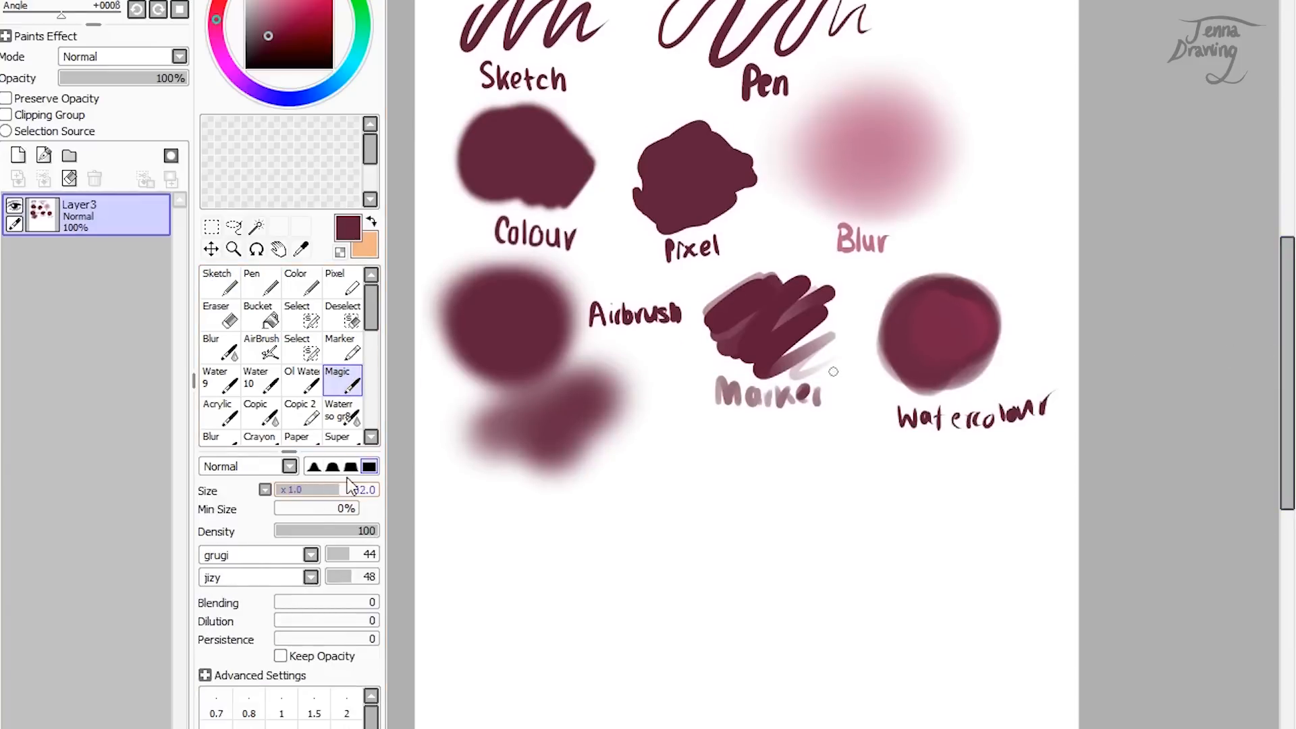
click(264, 490)
click(291, 546)
click(323, 492)
mouse_move(574, 545)
mouse_down()
mouse_move(648, 495)
mouse_move(617, 582)
mouse_move(686, 518)
mouse_move(673, 585)
mouse_move(742, 540)
mouse_move(725, 599)
mouse_move(741, 558)
mouse_move(706, 552)
mouse_move(736, 522)
mouse_move(663, 523)
mouse_move(627, 542)
mouse_move(613, 524)
mouse_move(645, 488)
mouse_move(630, 580)
mouse_move(702, 568)
mouse_up()
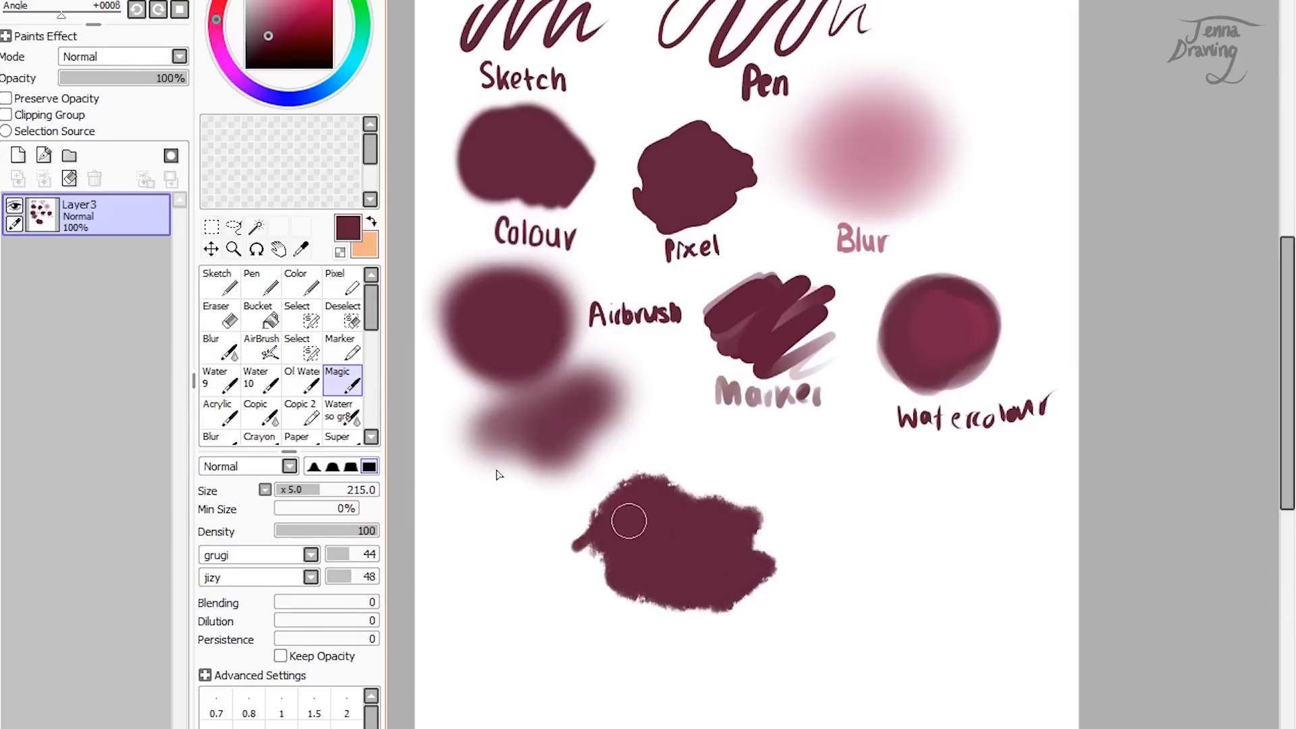
drag(303, 484, 287, 494)
mouse_move(635, 632)
mouse_down()
mouse_move(680, 627)
mouse_move(675, 652)
mouse_move(708, 643)
mouse_up()
Step: Paint a tall plum sample beside the Magic blob with the Copic brush at size 475, and faint Copic 2 strokes beside it
click(261, 412)
mouse_move(870, 546)
mouse_down()
mouse_move(874, 467)
mouse_move(866, 597)
mouse_move(874, 472)
mouse_move(864, 574)
mouse_up()
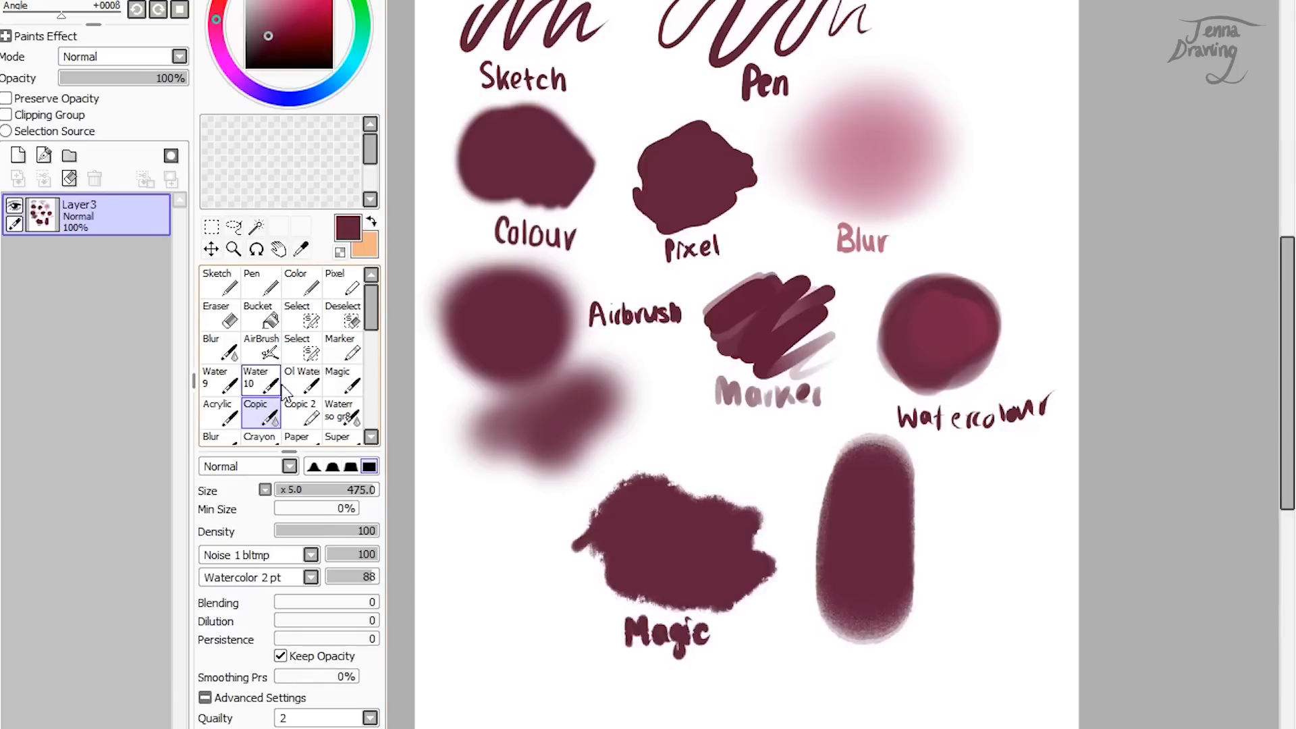
click(297, 410)
mouse_move(940, 534)
mouse_down()
mouse_move(945, 574)
mouse_move(943, 517)
mouse_up()
mouse_move(947, 589)
mouse_down()
mouse_move(958, 590)
mouse_move(966, 495)
mouse_up()
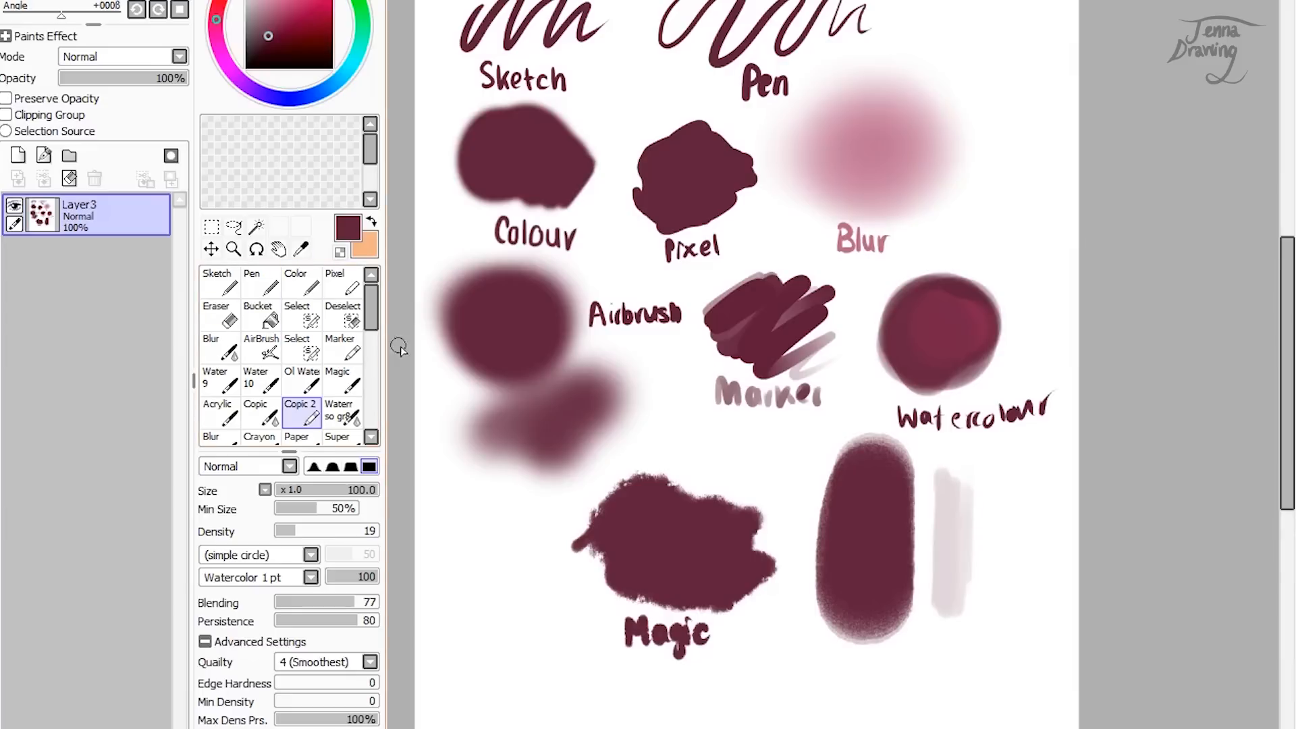
Step: Open the options of the last AirBrush in the brush list, view the stroke stabilizer levels, and close the dialog
mouse_move(375, 311)
mouse_down()
mouse_move(380, 347)
mouse_move(374, 336)
mouse_up()
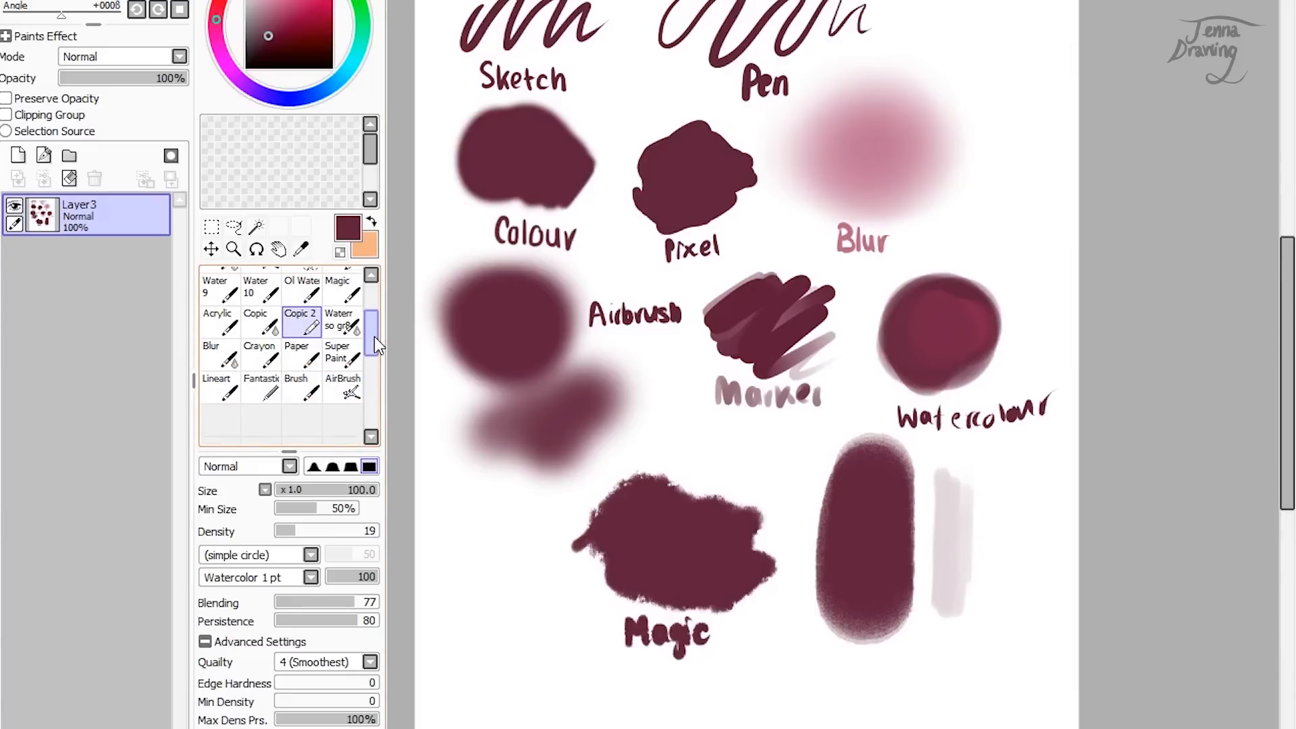
right_click(341, 398)
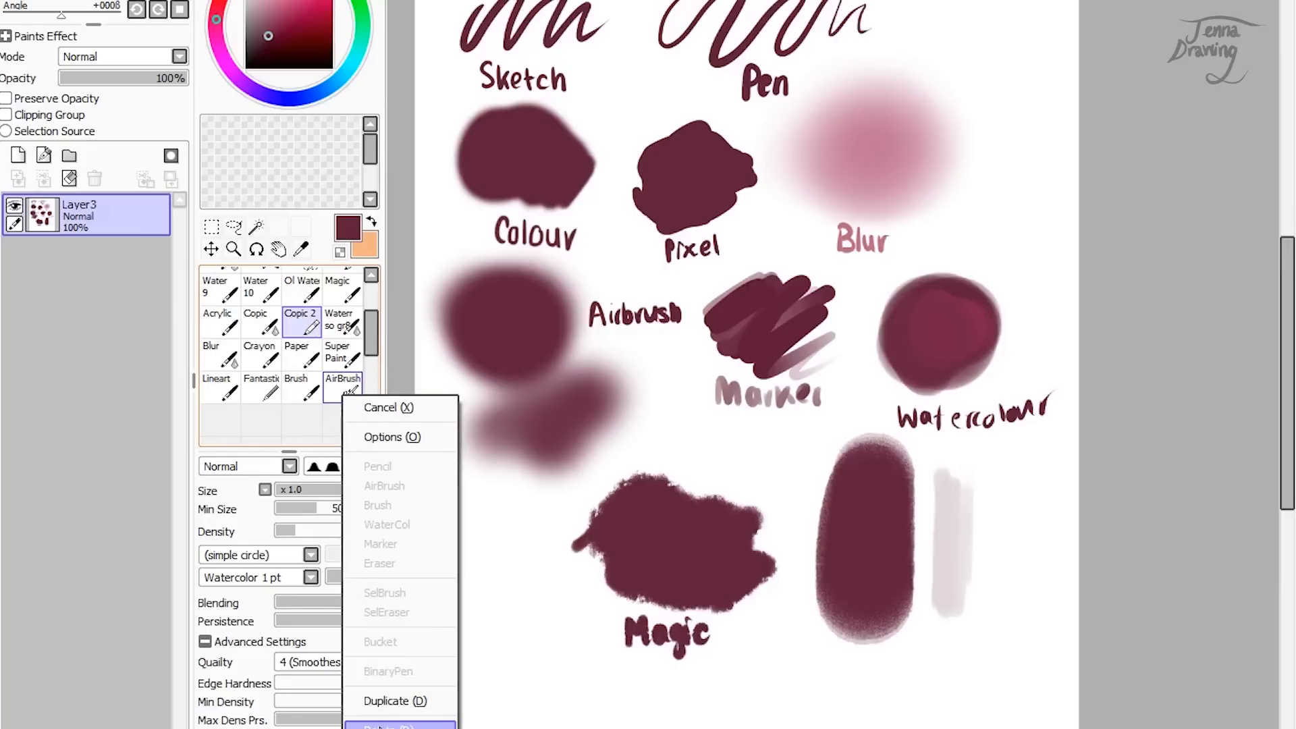
click(375, 435)
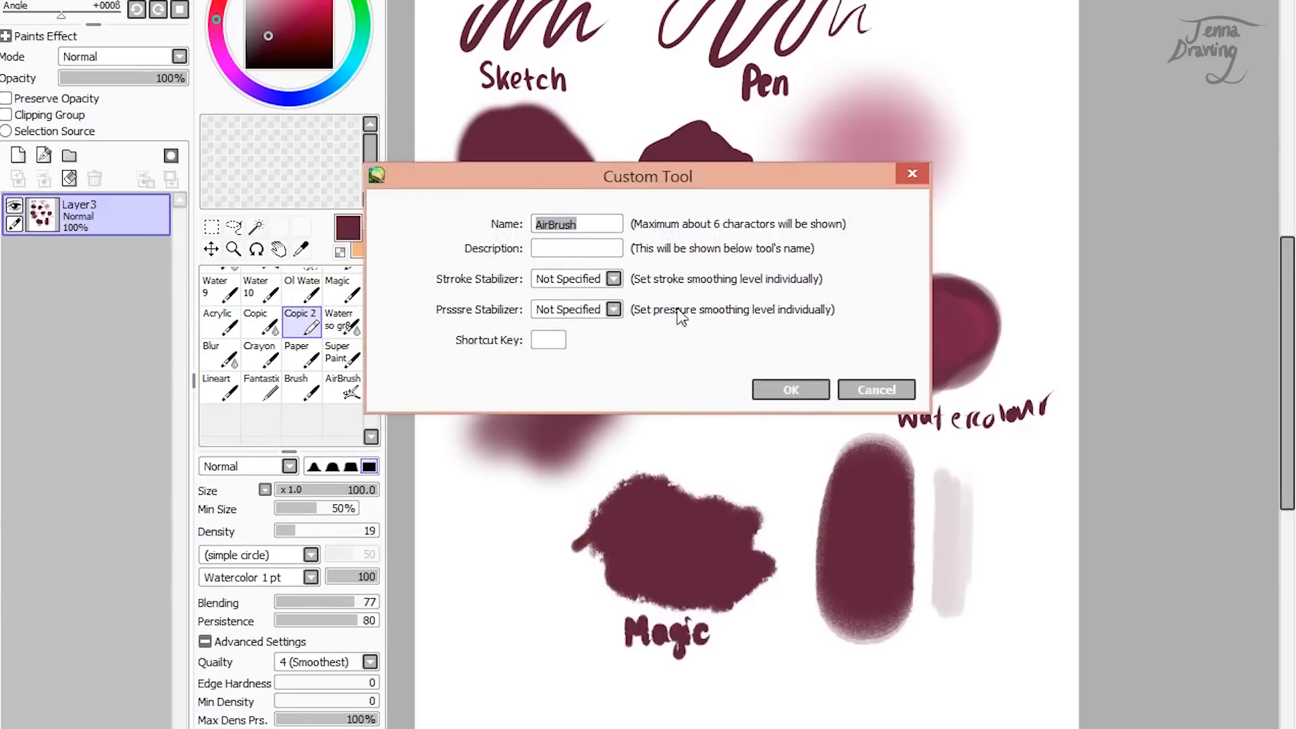
click(600, 285)
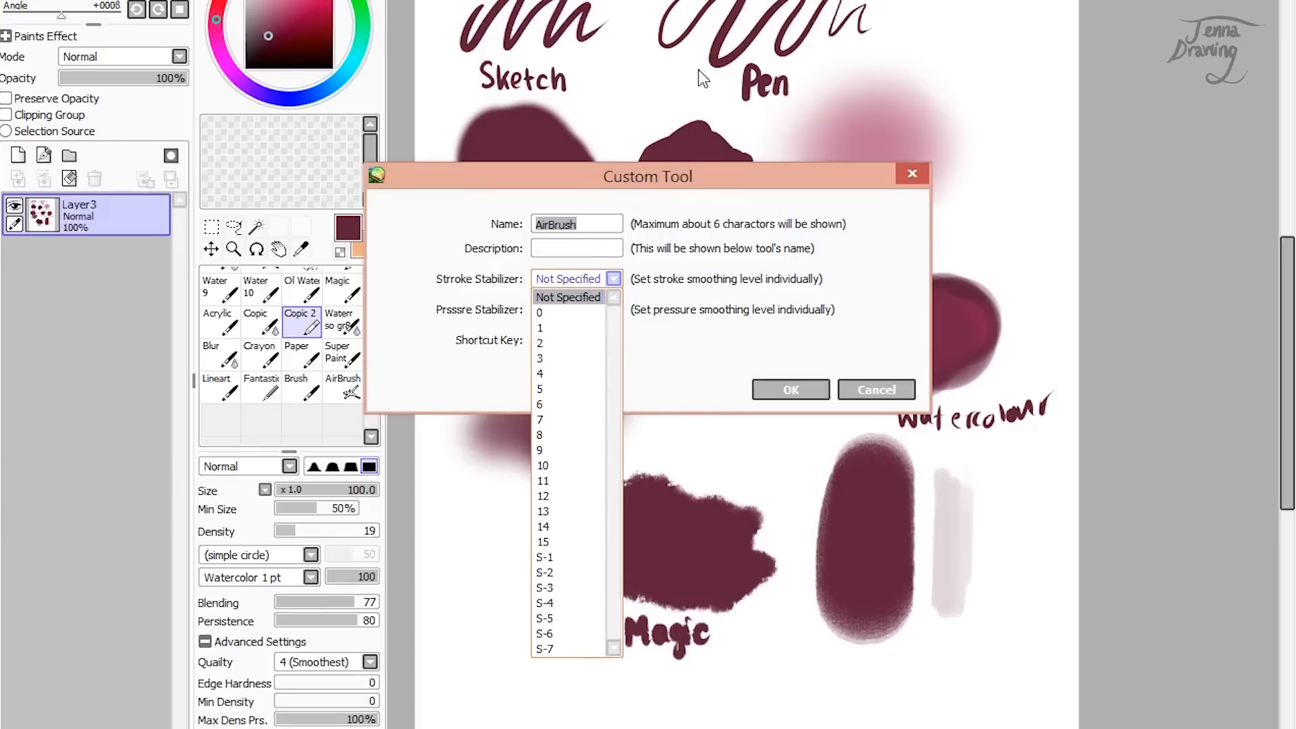
click(772, 399)
click(783, 390)
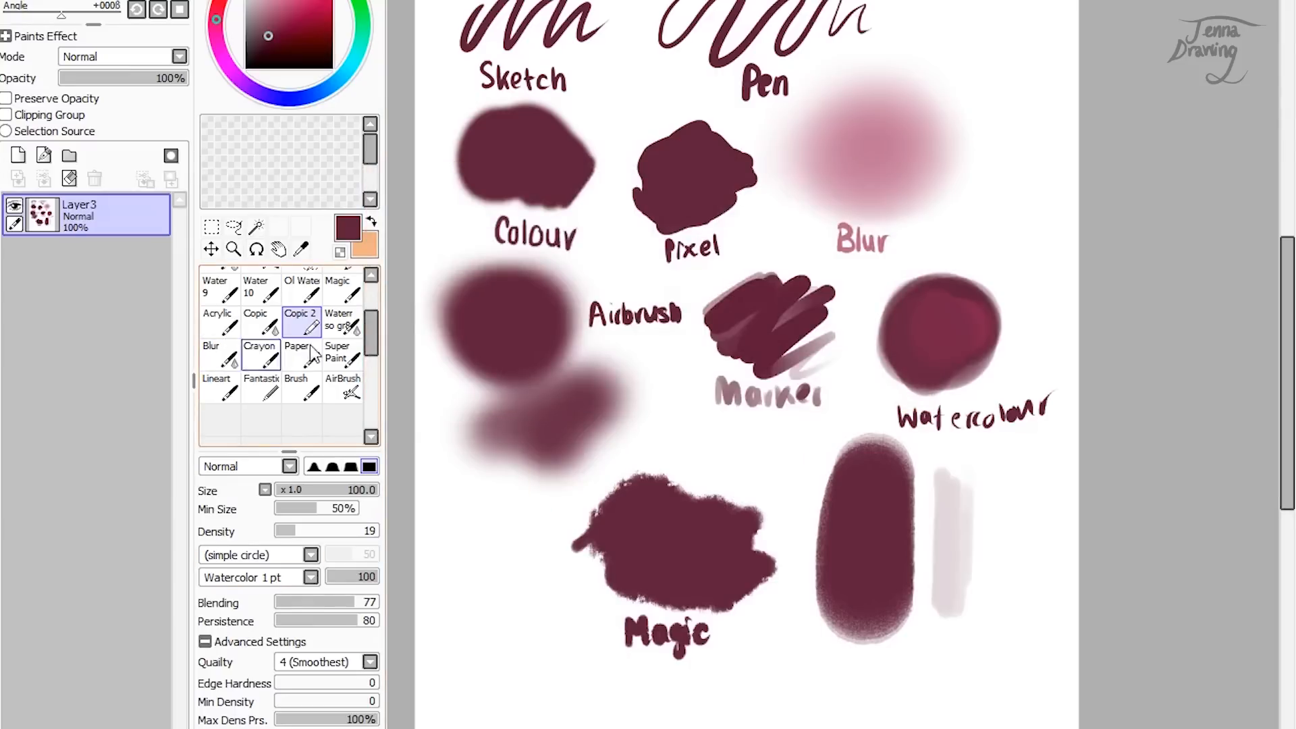
Step: Choose the Sketch brush, add a new layer above Layer3, and hide Layer3 with the brush samples
drag(372, 310, 371, 284)
click(219, 282)
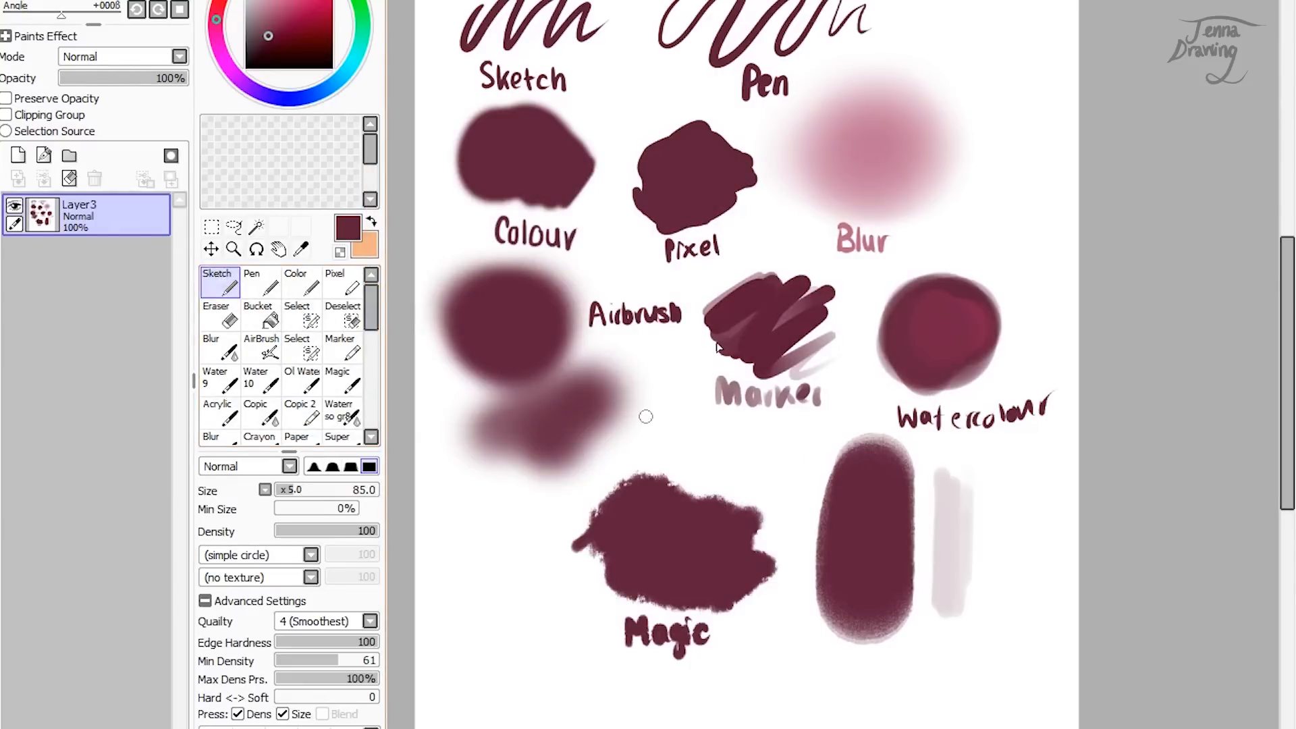
click(18, 155)
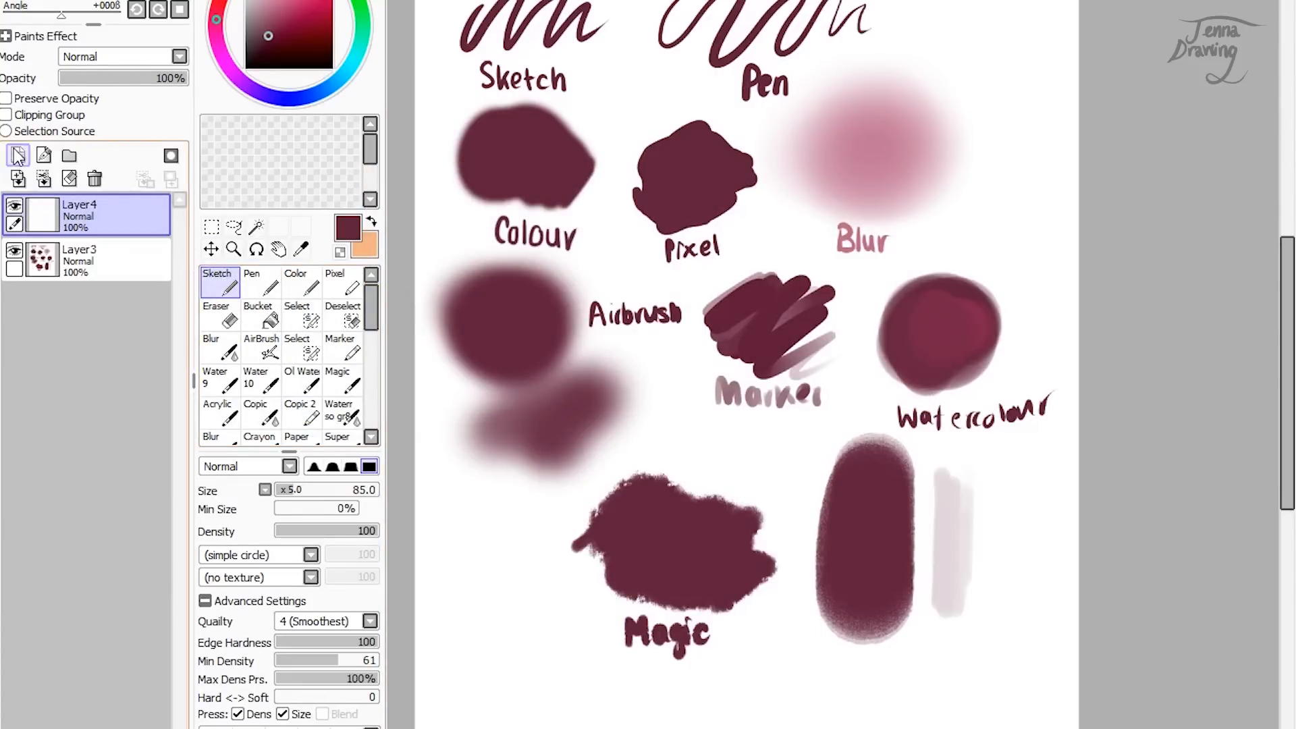
click(15, 251)
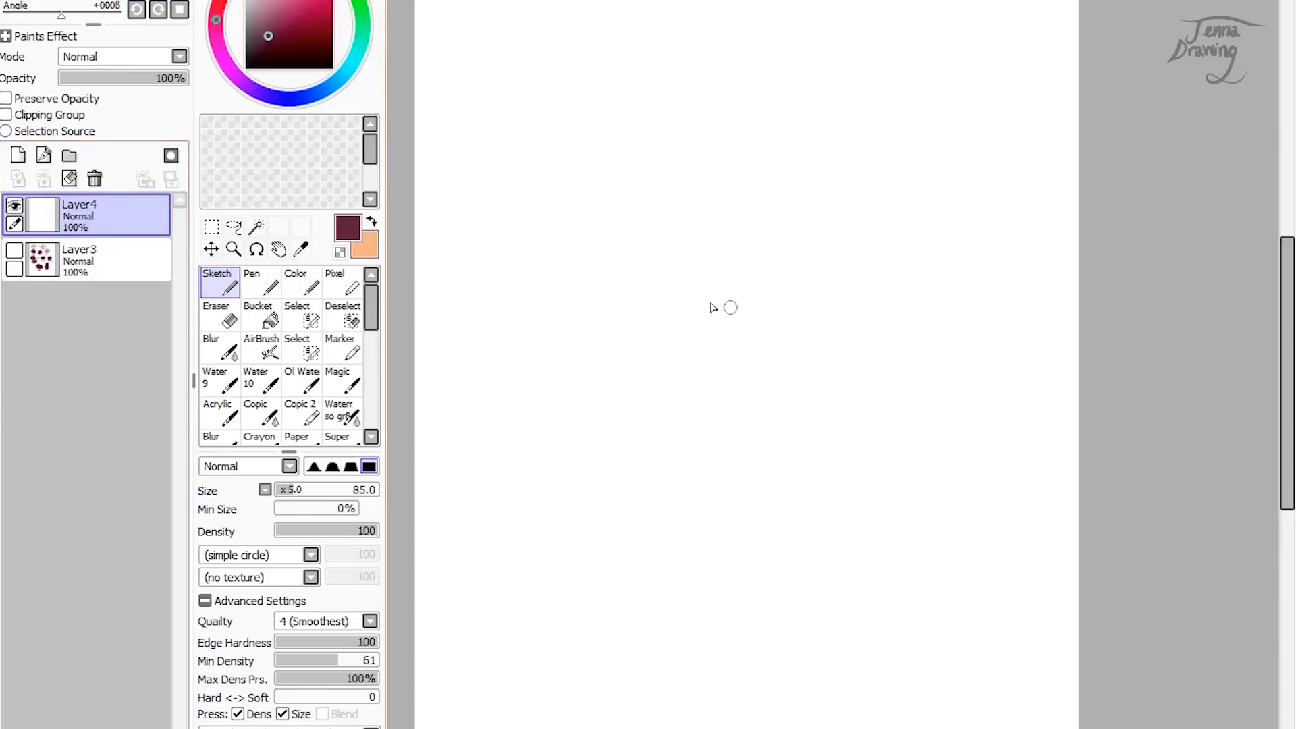
Step: Draw one Sketch-brush zigzag on the blank layer at stabilizer 15 and a second one beneath it at stabilizer S-1
click(233, 249)
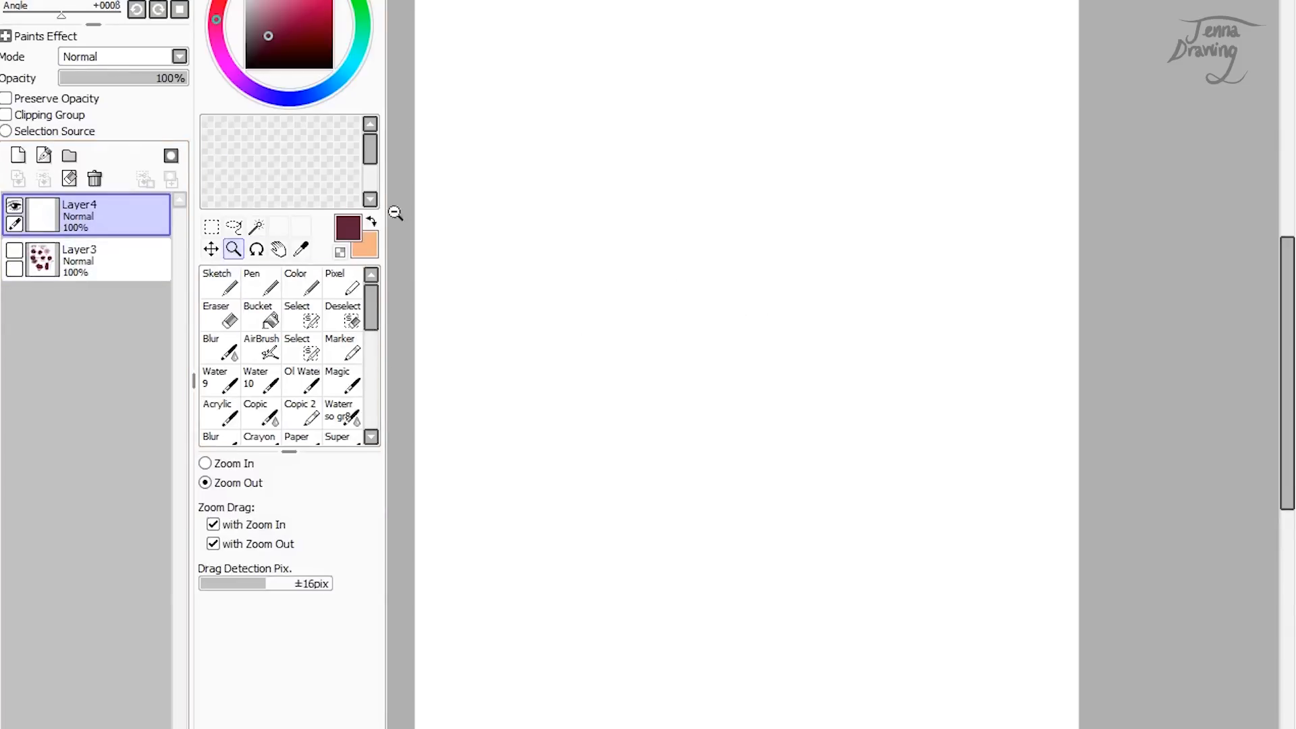
click(1063, 276)
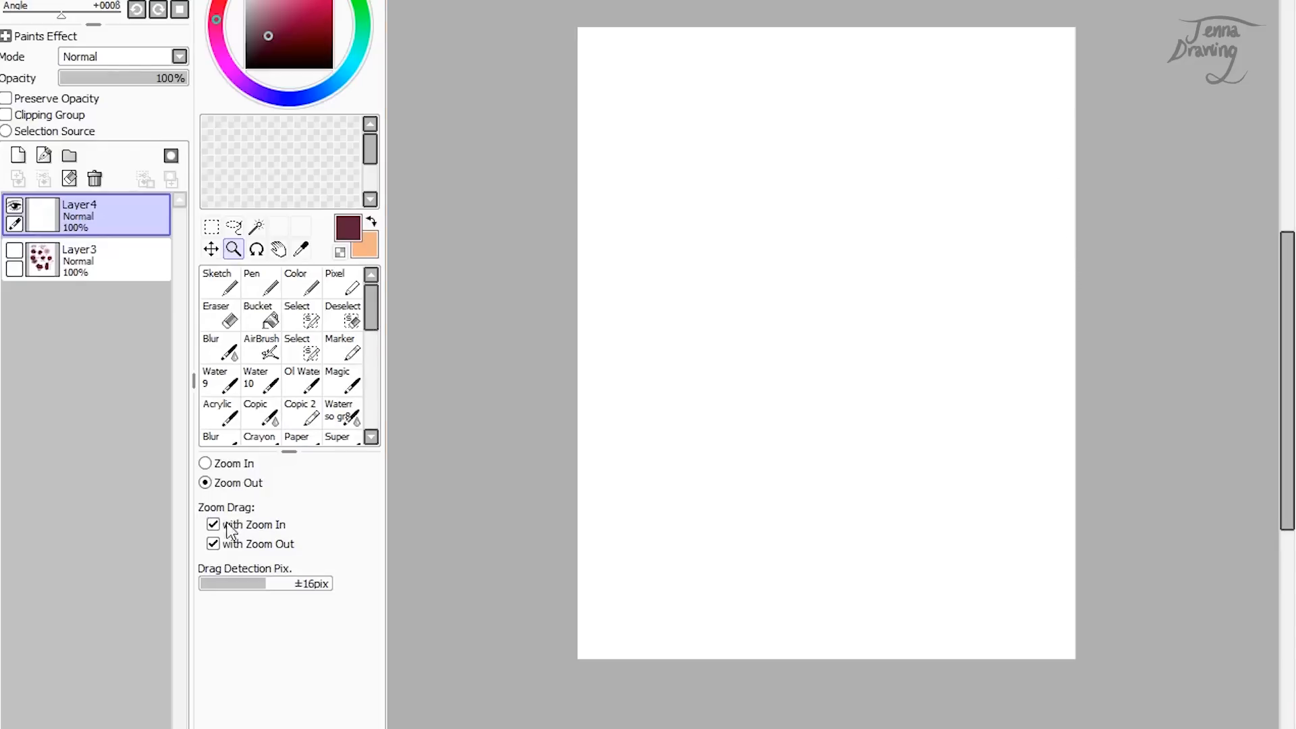
click(219, 282)
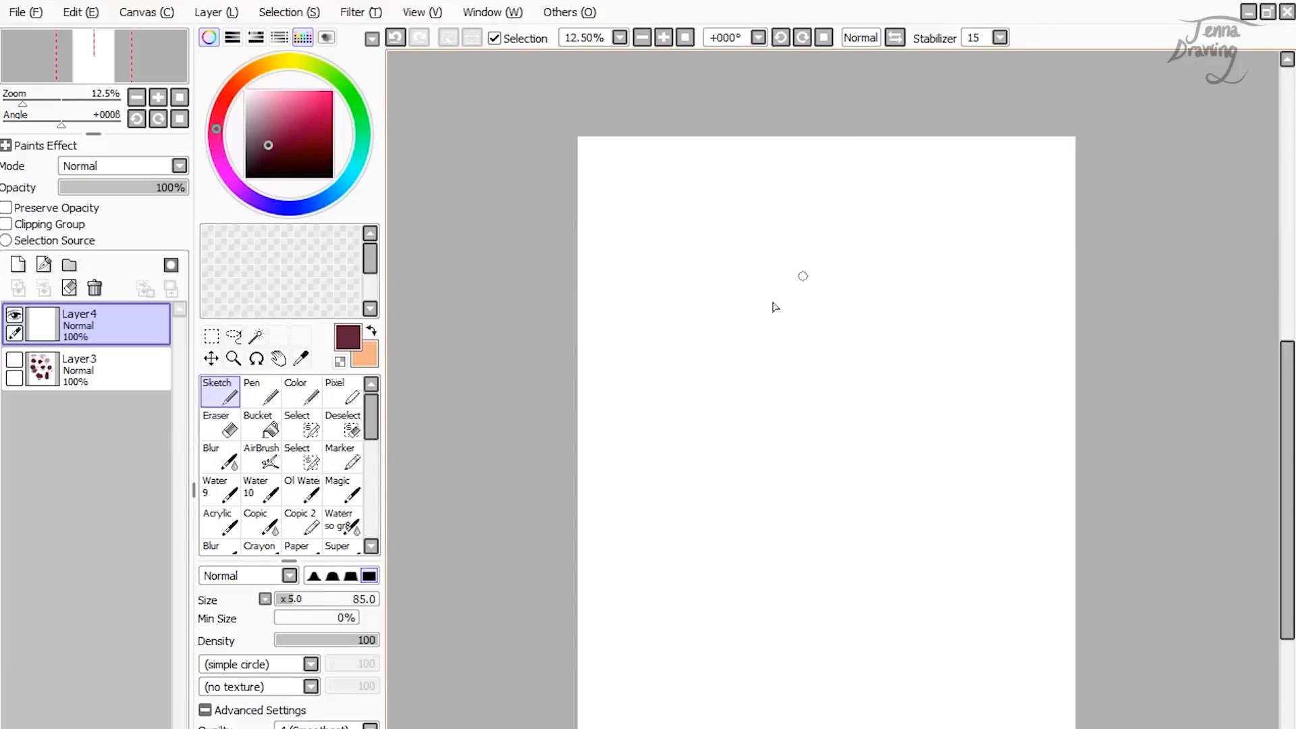
mouse_move(750, 200)
mouse_down()
mouse_move(659, 297)
mouse_move(762, 241)
mouse_move(780, 256)
mouse_move(683, 359)
mouse_move(809, 309)
mouse_move(748, 378)
mouse_move(849, 315)
mouse_up()
click(999, 37)
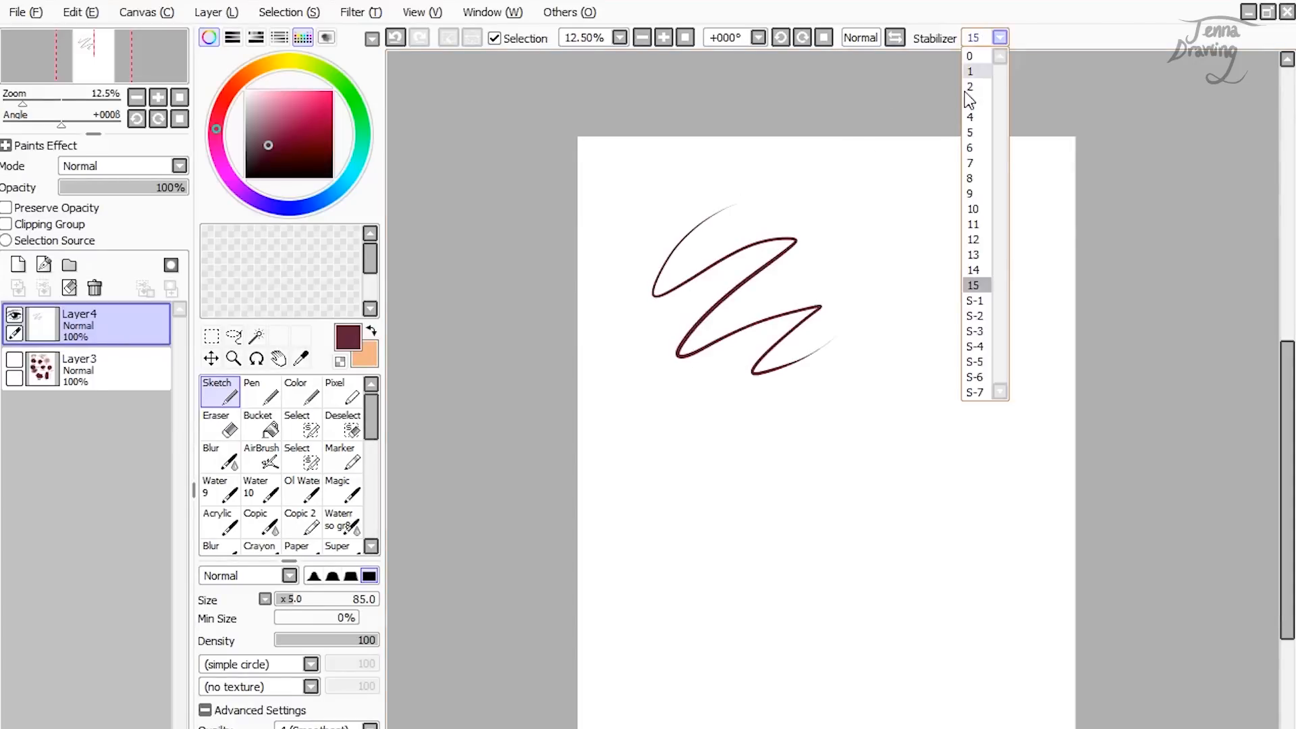
click(978, 293)
mouse_move(731, 422)
mouse_down()
mouse_move(817, 447)
mouse_move(823, 522)
mouse_move(856, 499)
mouse_up()
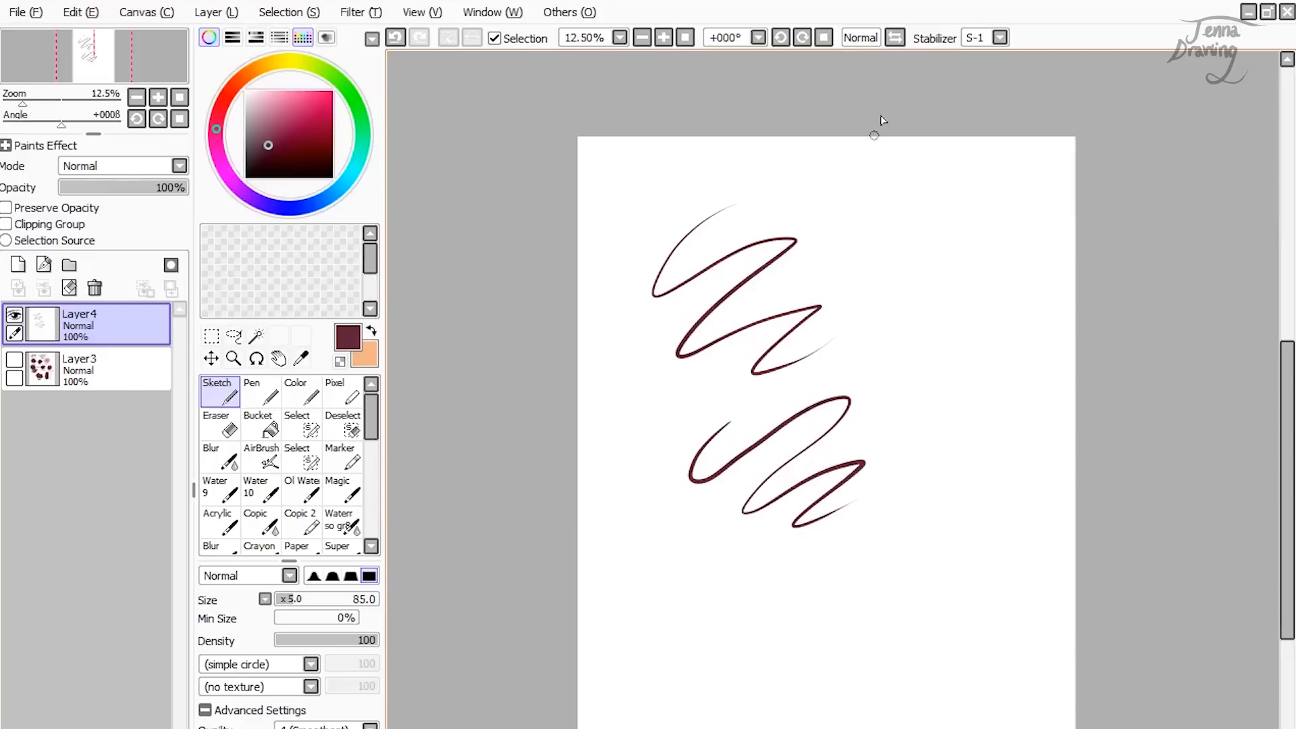
Step: Set the stabilizer to S-6 and draw a long wavy line down the canvas beside the two zigzags
click(1000, 37)
click(976, 365)
mouse_move(859, 275)
mouse_down()
mouse_move(945, 257)
mouse_move(986, 255)
mouse_move(993, 277)
mouse_move(869, 348)
mouse_move(883, 365)
mouse_move(985, 325)
mouse_move(998, 338)
mouse_move(982, 368)
mouse_move(882, 401)
mouse_move(889, 434)
mouse_move(919, 447)
mouse_move(995, 423)
mouse_move(1016, 448)
mouse_move(998, 478)
mouse_move(961, 481)
mouse_move(925, 509)
mouse_move(959, 484)
mouse_move(934, 509)
mouse_move(996, 534)
mouse_move(1010, 563)
mouse_move(933, 594)
mouse_move(915, 629)
mouse_move(919, 653)
mouse_move(1013, 632)
mouse_move(1016, 654)
mouse_move(988, 670)
mouse_move(923, 678)
mouse_move(916, 702)
mouse_move(962, 714)
mouse_up()
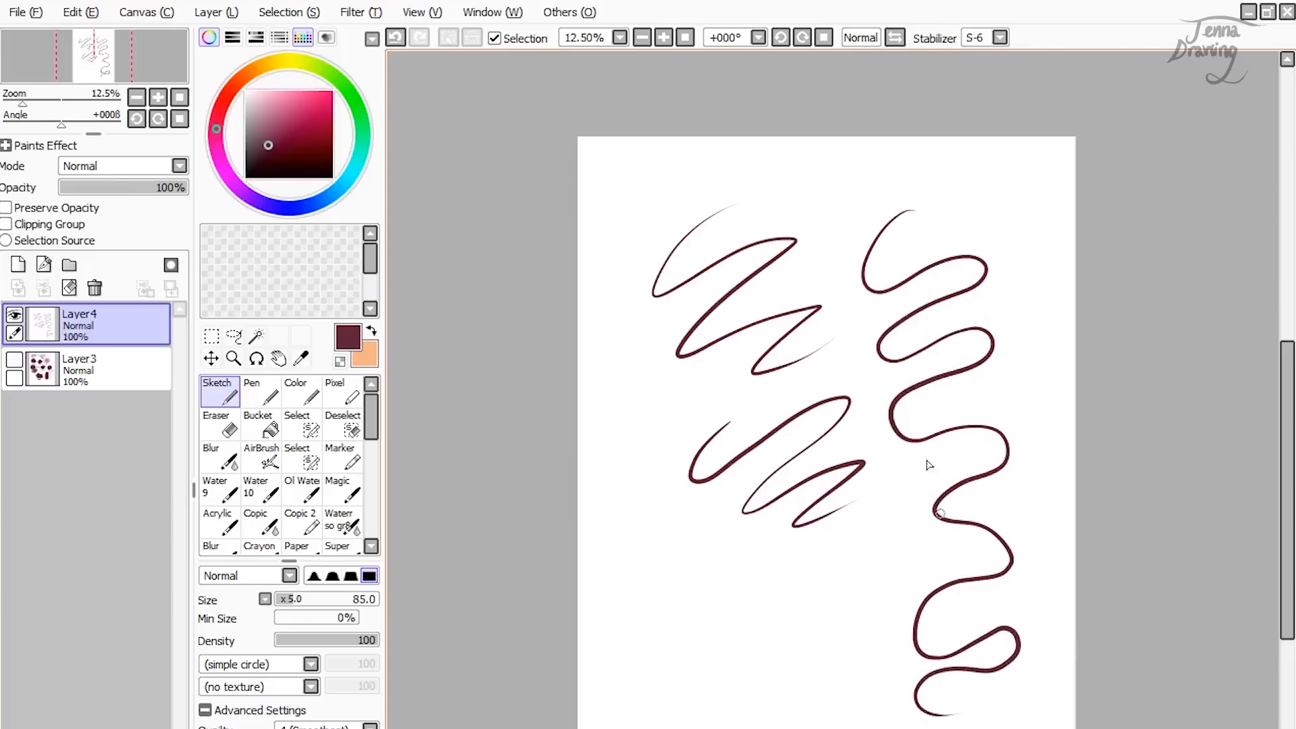
Step: Set the stabilizer to 4 and draw a wobbly hump-shaped line below the zigzags
click(987, 40)
click(1016, 95)
click(999, 39)
click(971, 403)
click(975, 38)
click(977, 122)
drag(800, 568, 864, 632)
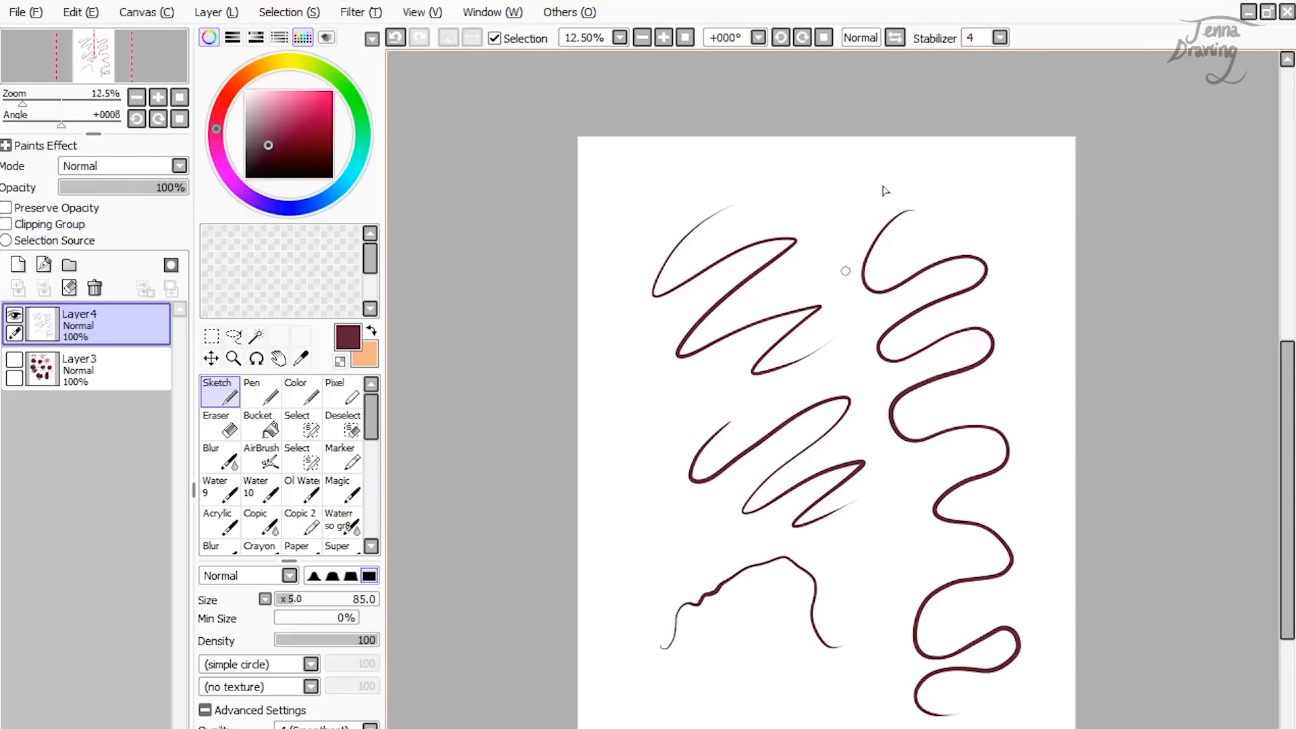
Step: Draw a smooth curve under the wobbly line at stabilizer S-7 and a wavy stroke above the zigzags at S-5
click(1000, 38)
click(984, 405)
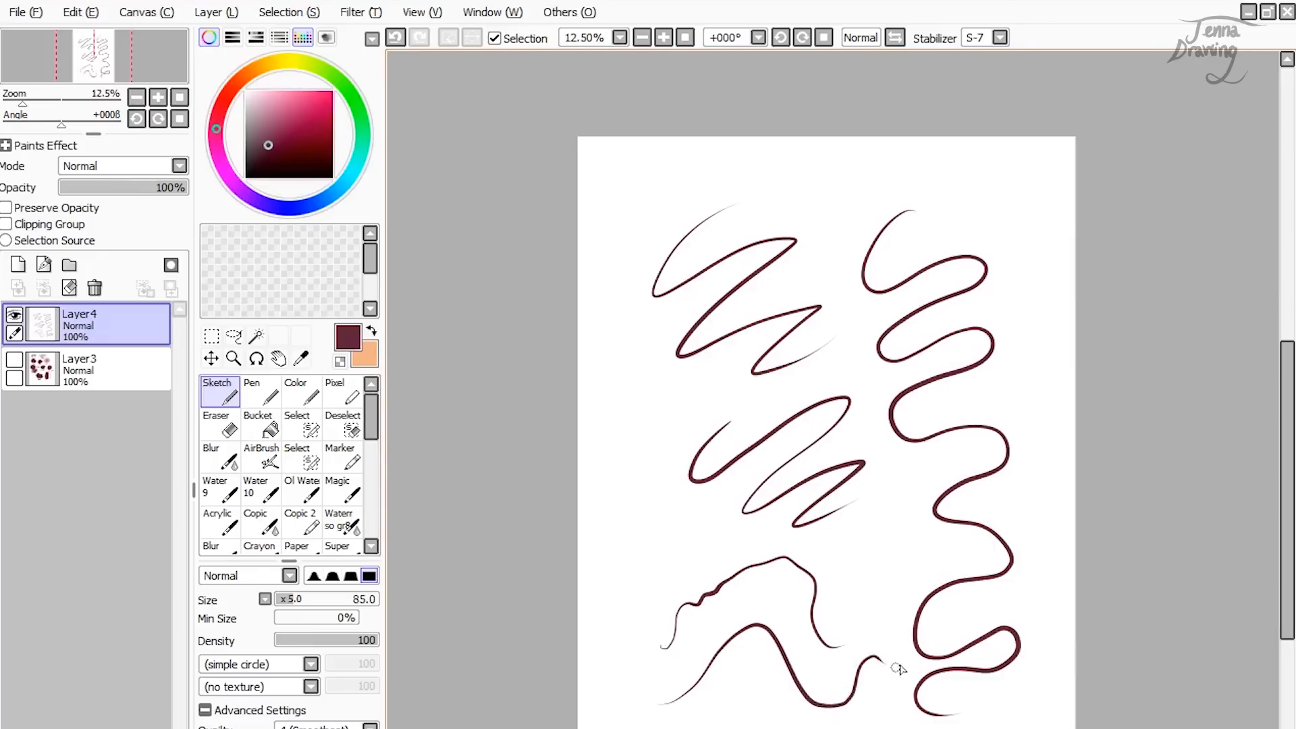
click(1000, 38)
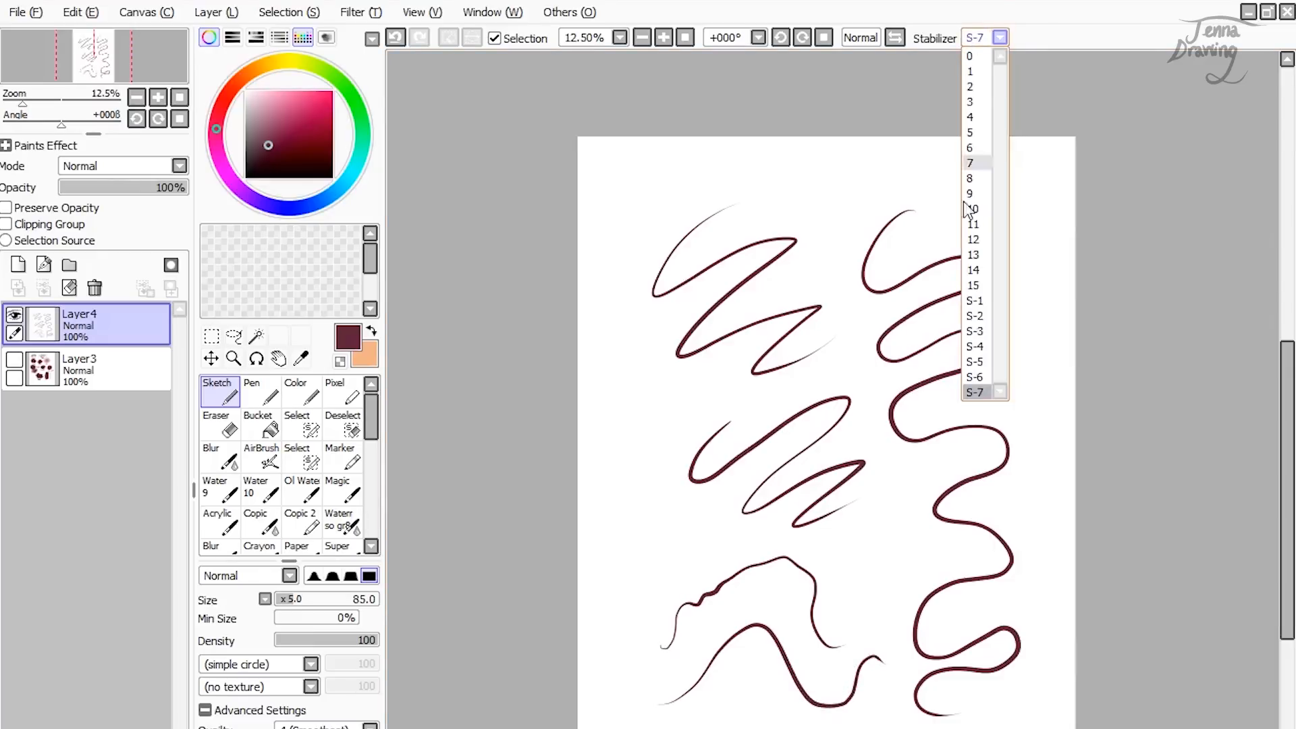
click(976, 362)
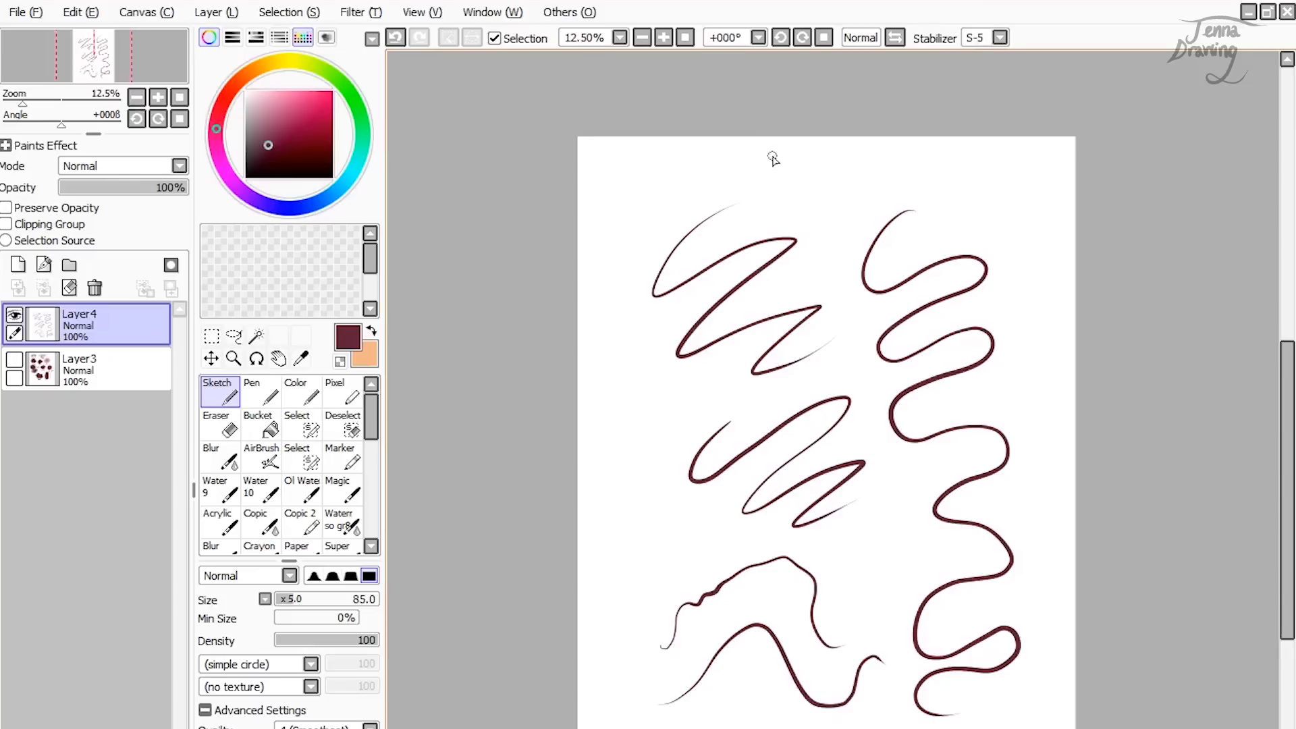
mouse_move(736, 190)
mouse_down()
mouse_move(757, 206)
mouse_move(852, 160)
mouse_move(877, 173)
mouse_move(837, 225)
mouse_up()
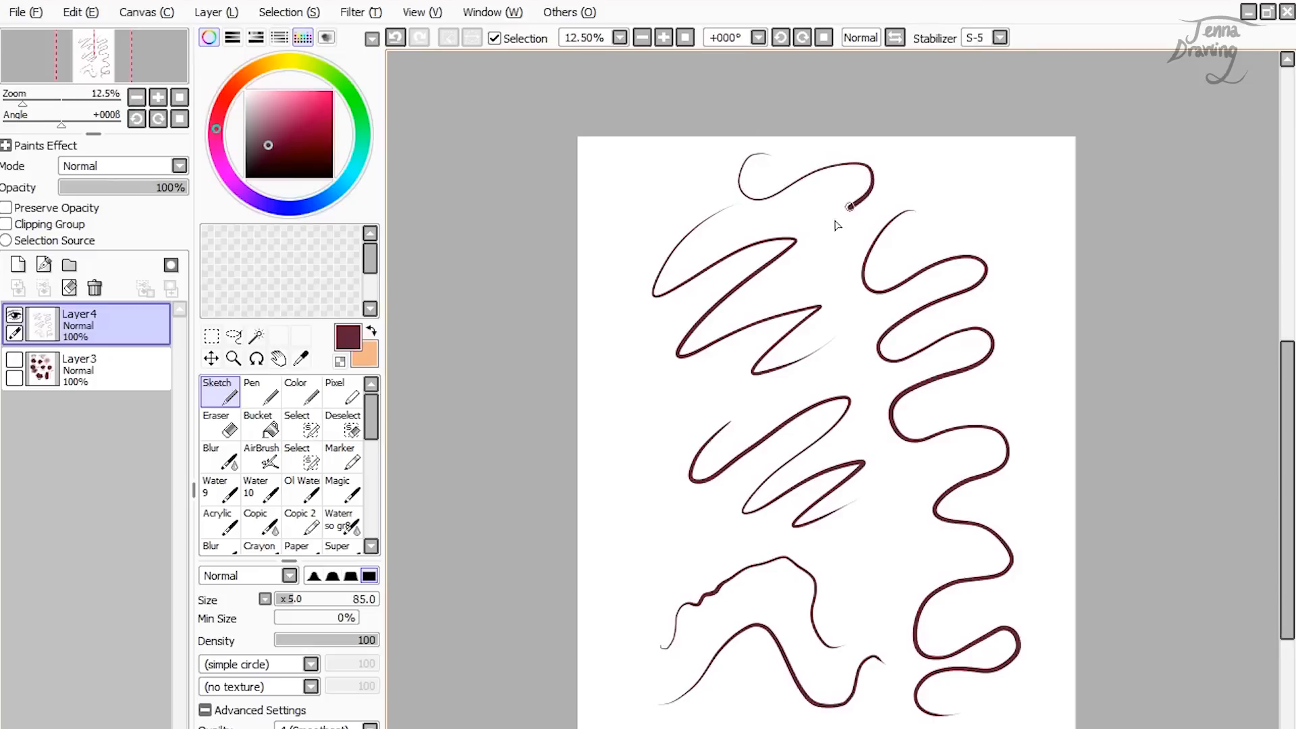
mouse_move(870, 389)
mouse_down()
mouse_move(844, 447)
mouse_move(889, 444)
mouse_move(847, 569)
mouse_move(925, 562)
mouse_up()
mouse_move(905, 610)
mouse_down()
mouse_move(905, 677)
mouse_move(868, 727)
mouse_up()
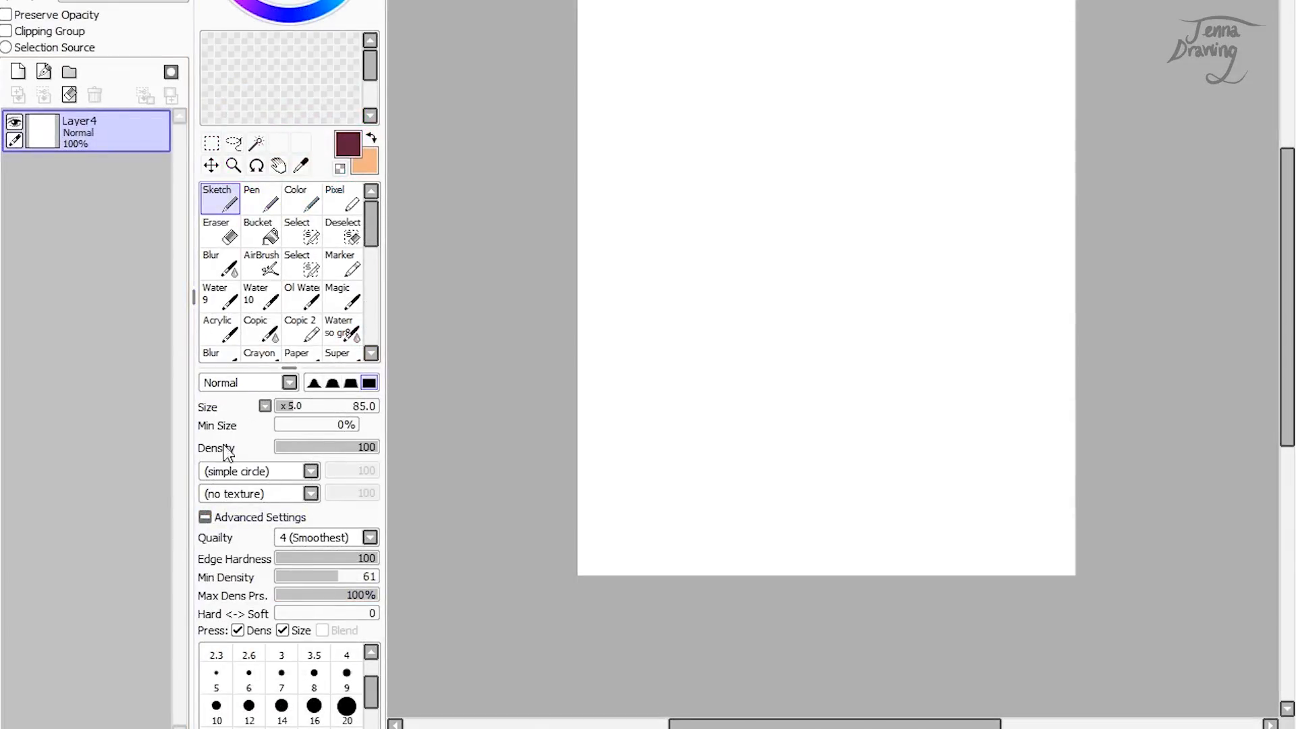
Step: Collapse the Sketch brush's advanced settings, set its size to 500, and draw a large N-shaped stroke on the canvas
click(205, 518)
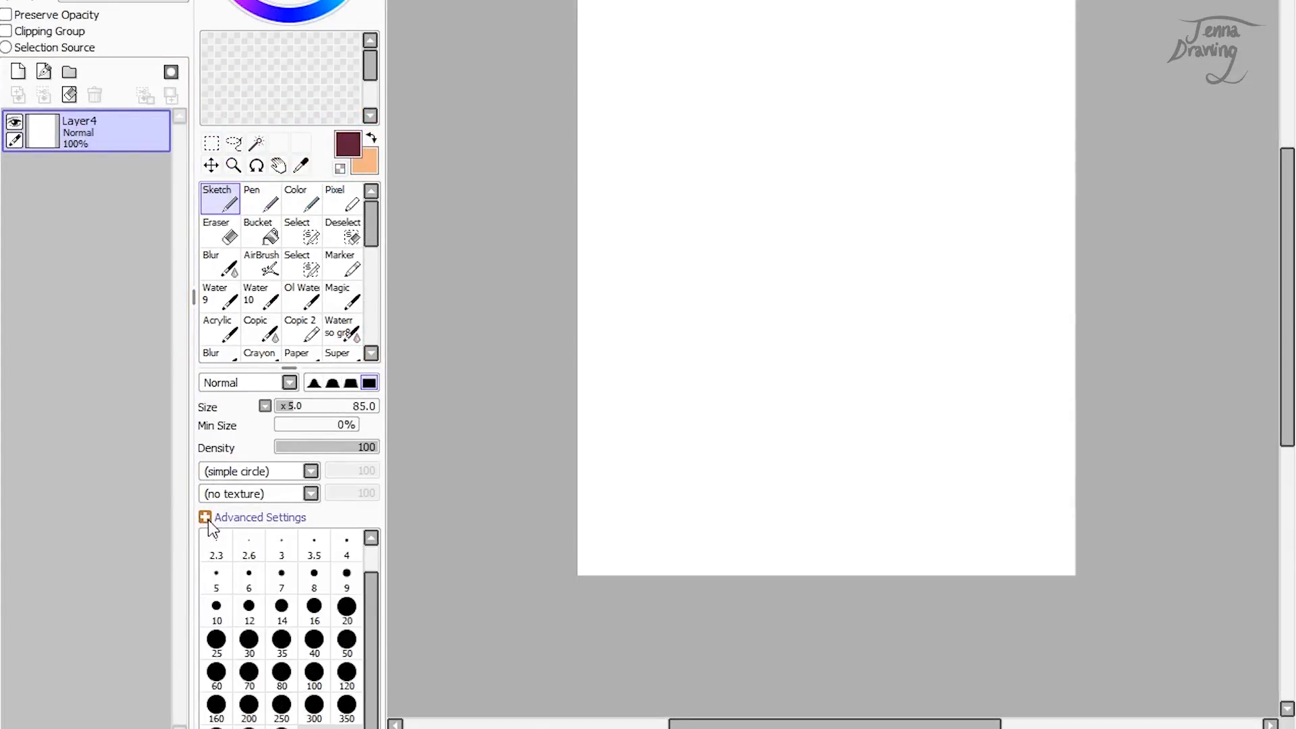
click(207, 519)
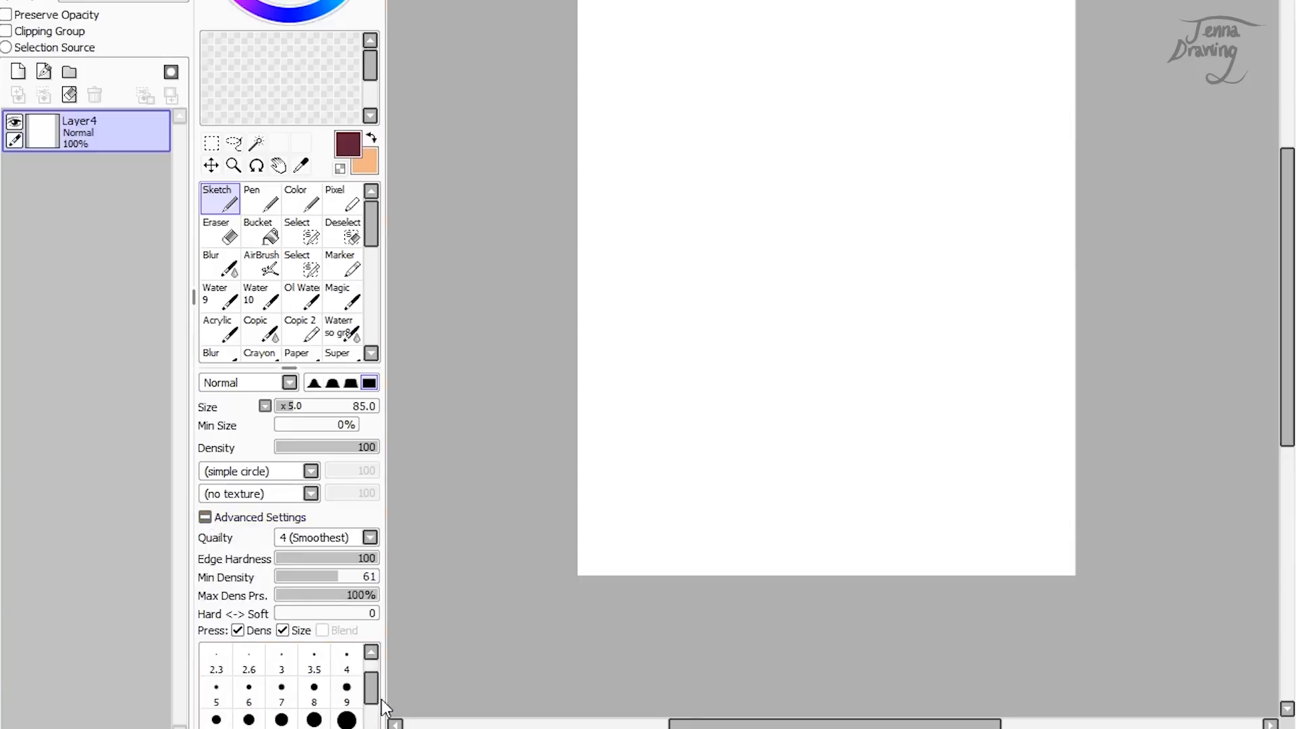
click(205, 518)
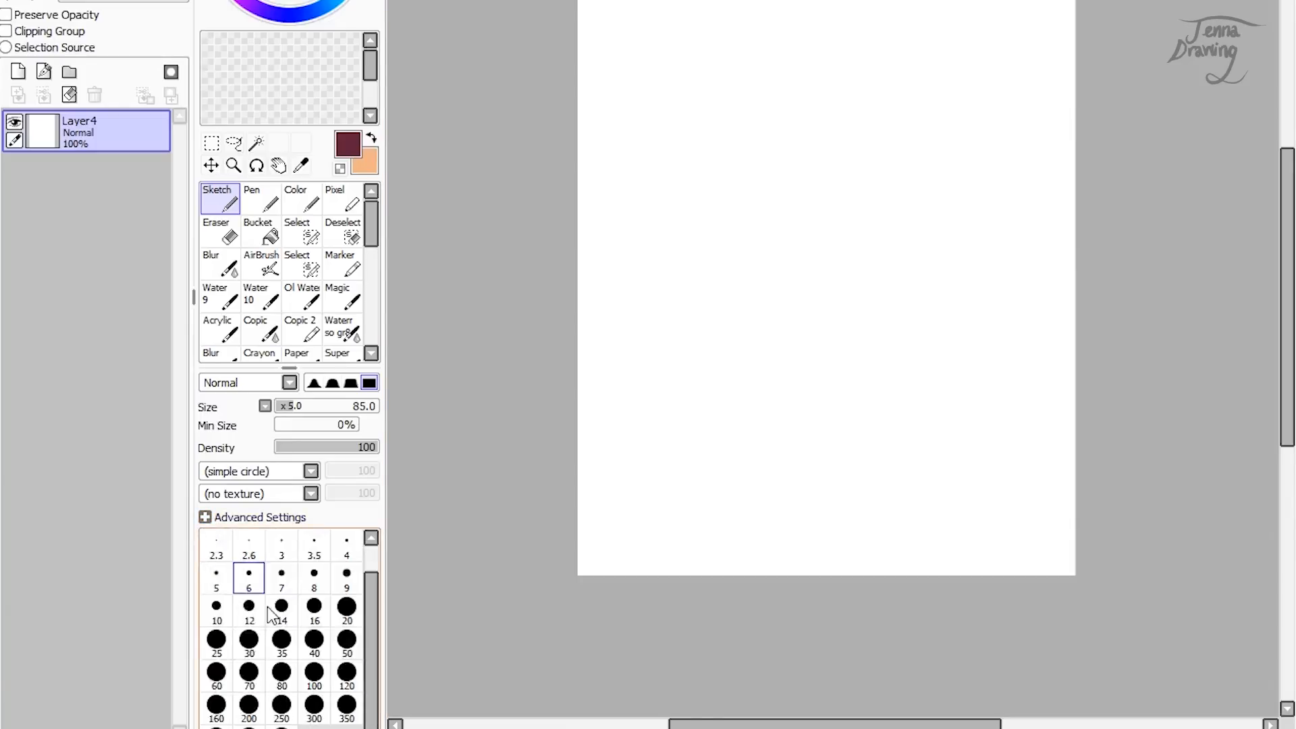
click(347, 612)
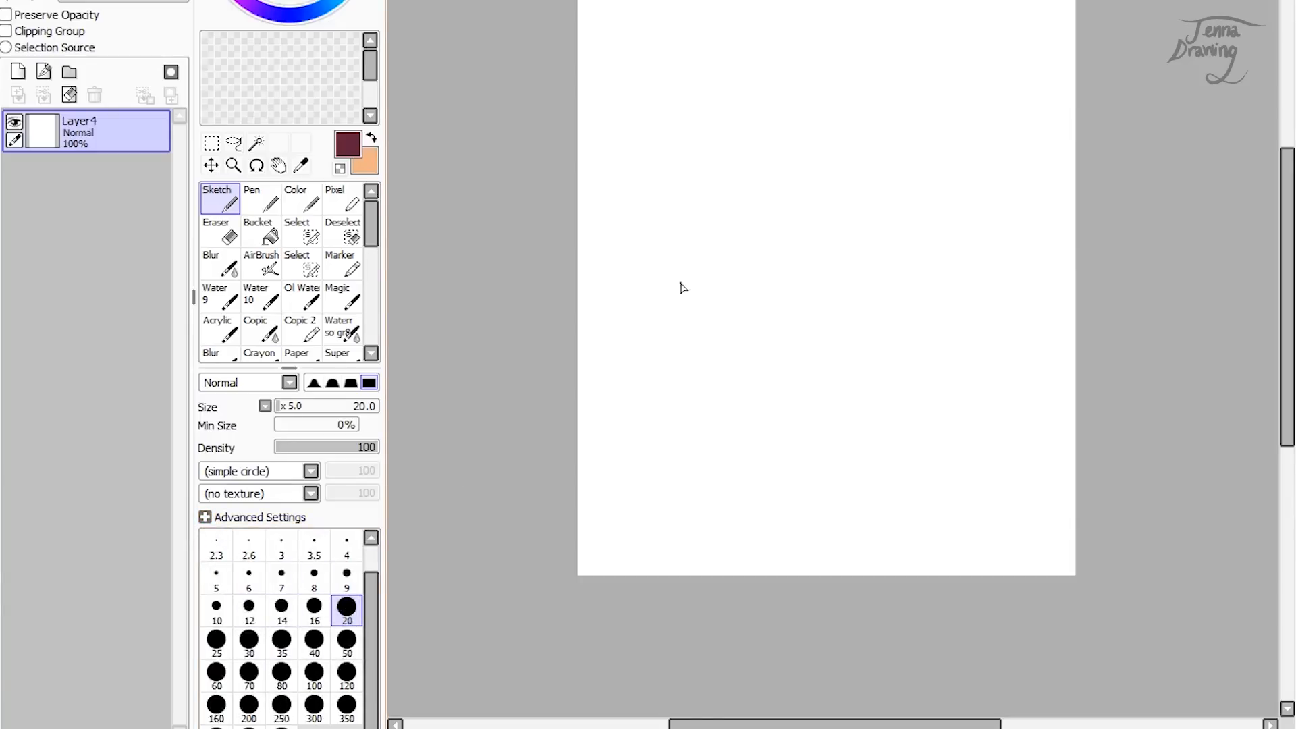
click(282, 727)
mouse_move(771, 73)
mouse_down()
mouse_move(735, 344)
mouse_move(860, 108)
mouse_move(858, 387)
mouse_move(948, 350)
mouse_up()
Step: Set the stabilizer to 15 and draw a small zigzag across the upper part of the N-shaped stroke
click(986, 1)
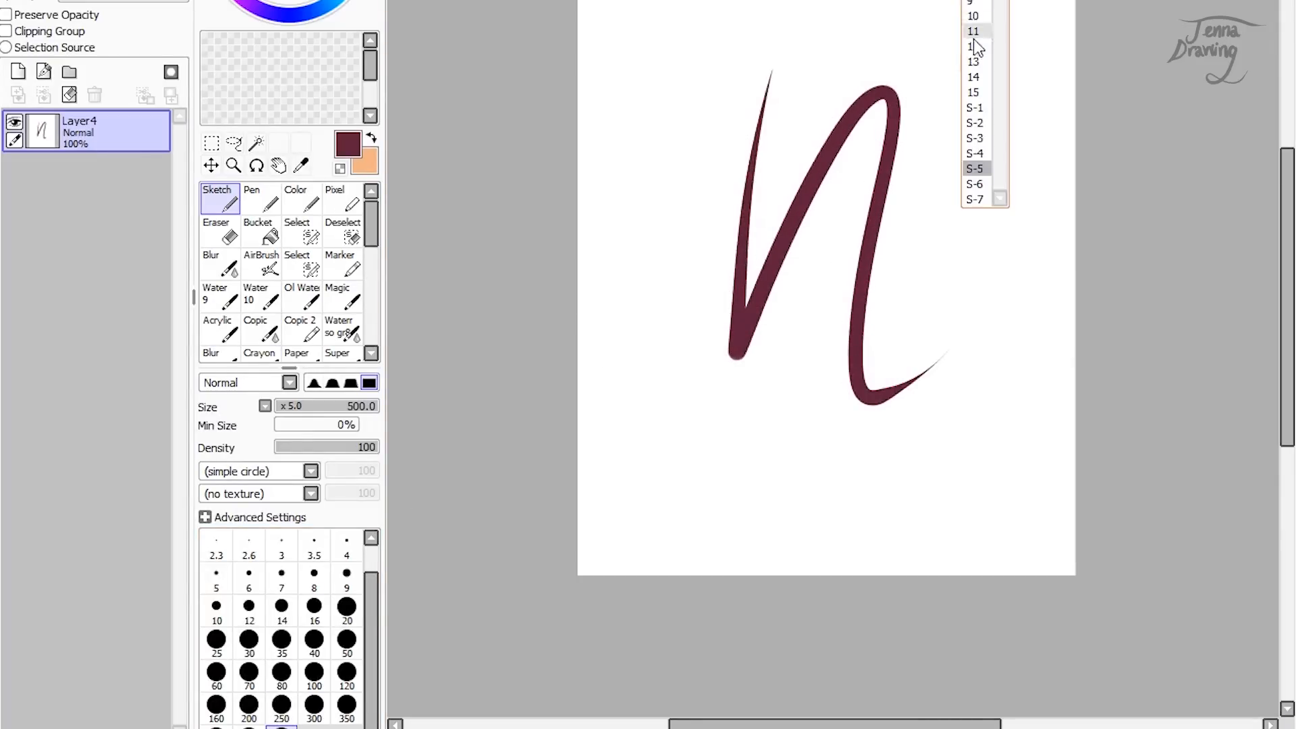
click(973, 92)
mouse_move(818, 76)
mouse_down()
mouse_move(873, 20)
mouse_move(902, 43)
mouse_move(925, 101)
mouse_move(979, 98)
mouse_up()
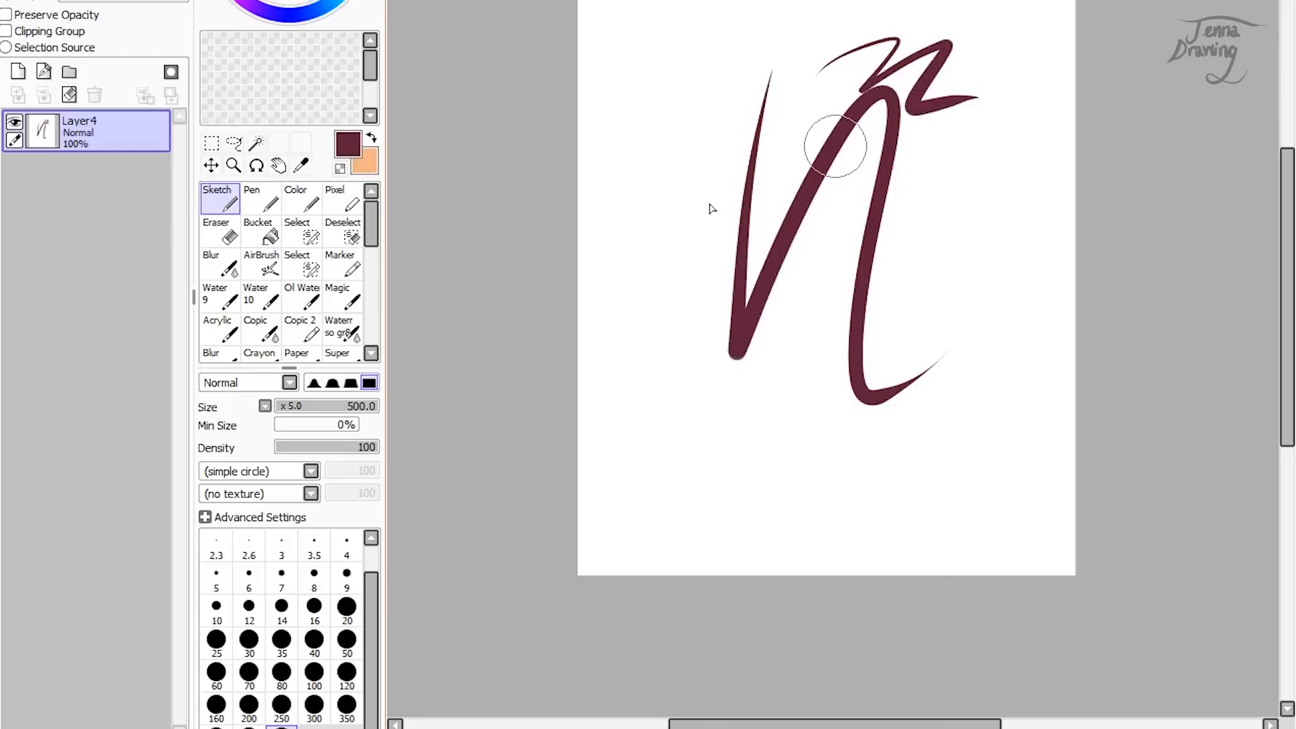
Step: Switch to the Eraser, add a new empty layer, and delete Layer4 with the test strokes
key(e)
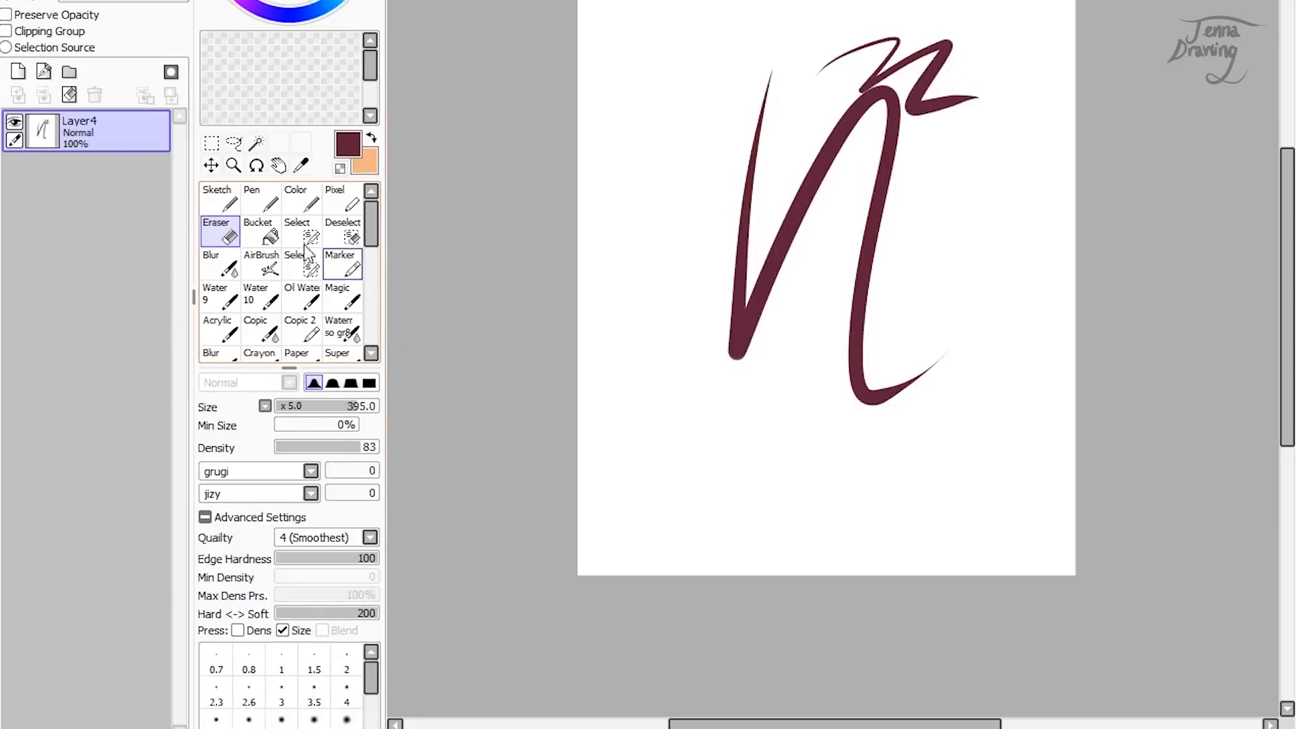
click(18, 72)
click(102, 177)
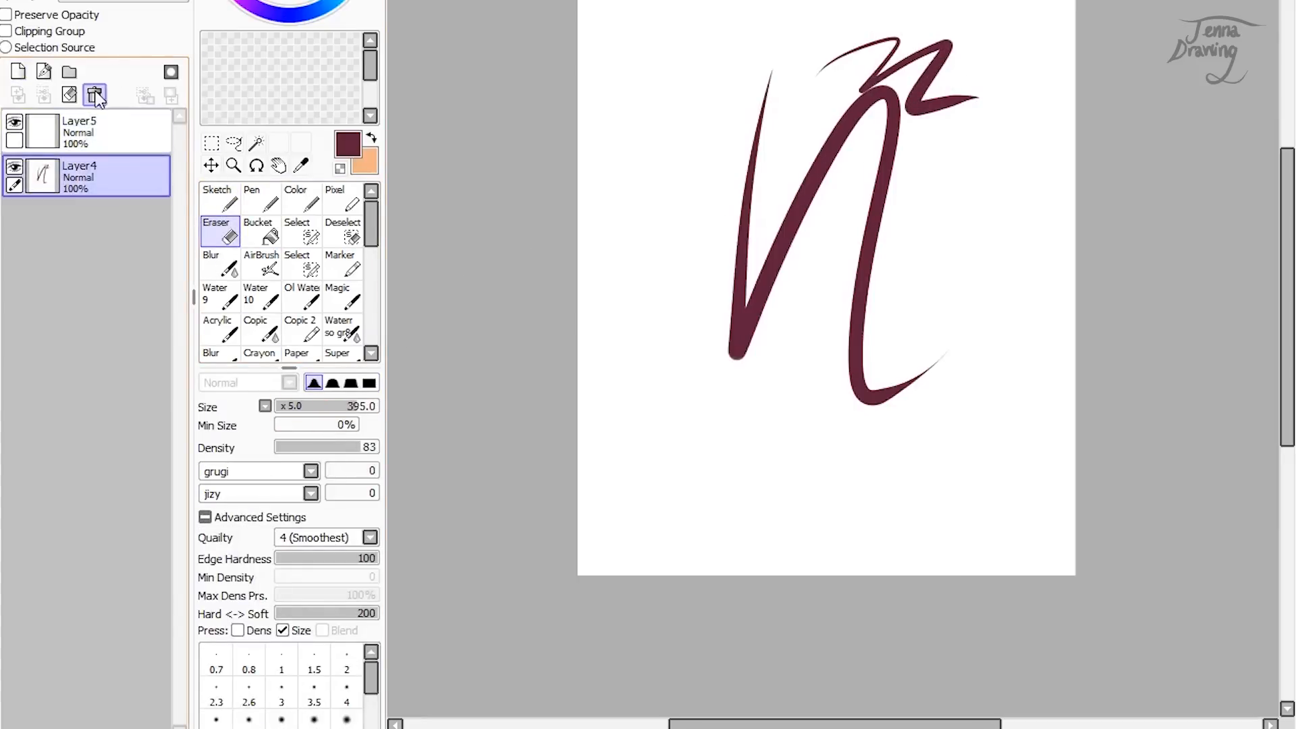
click(95, 95)
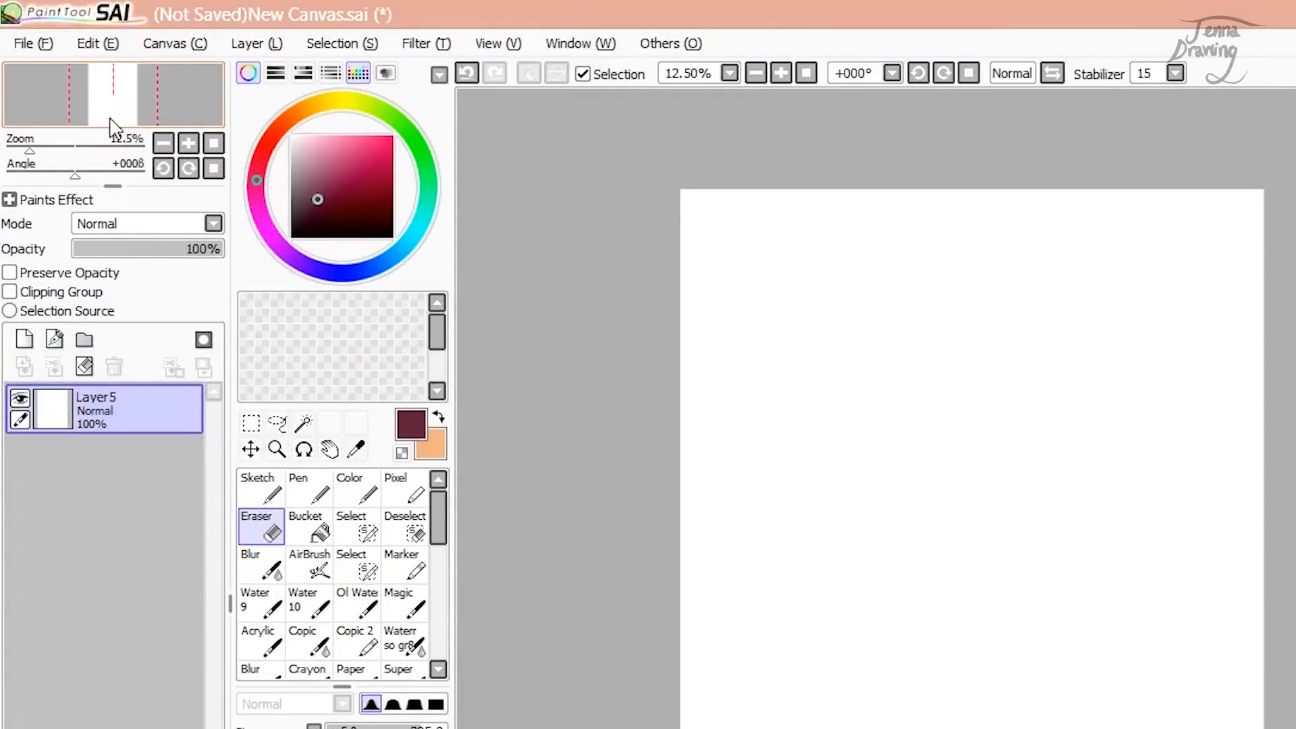
Step: Try panning, zooming and rotating the canvas view with the navigator, and reset the view angle to 0°
mouse_move(115, 89)
mouse_down()
mouse_move(101, 88)
mouse_move(137, 92)
mouse_up()
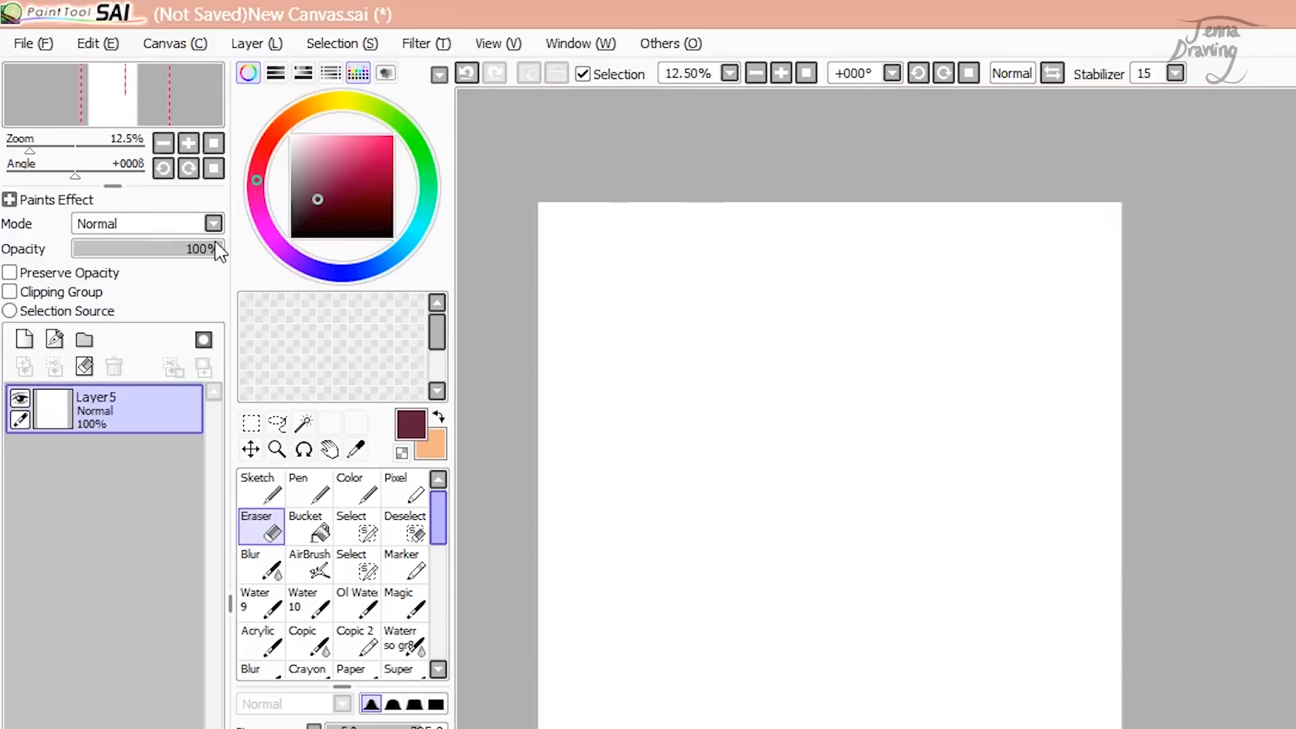
mouse_move(128, 110)
mouse_down()
mouse_move(82, 118)
mouse_move(108, 132)
mouse_move(128, 123)
mouse_move(127, 83)
mouse_move(95, 80)
mouse_move(91, 115)
mouse_move(116, 129)
mouse_move(128, 88)
mouse_move(76, 135)
mouse_move(149, 112)
mouse_move(94, 68)
mouse_move(87, 110)
mouse_move(115, 112)
mouse_move(121, 95)
mouse_move(119, 112)
mouse_up()
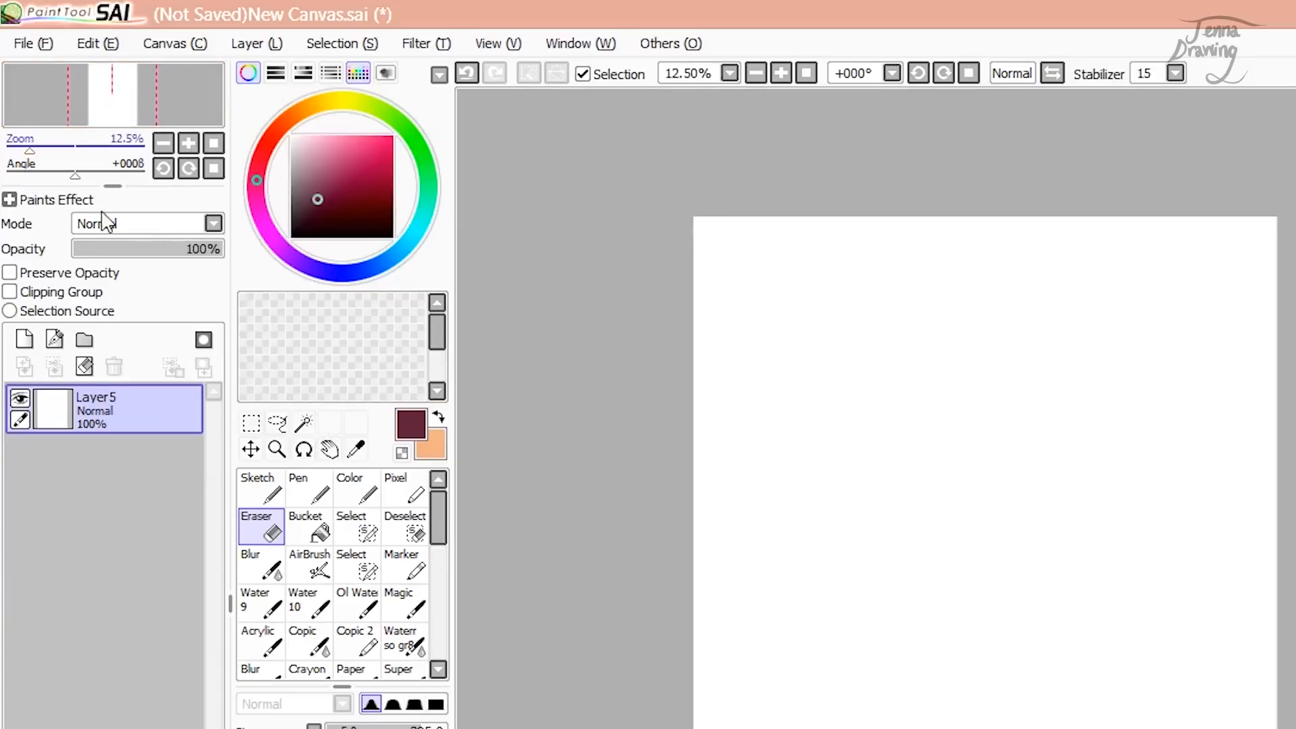
click(49, 201)
click(47, 200)
drag(34, 156, 75, 170)
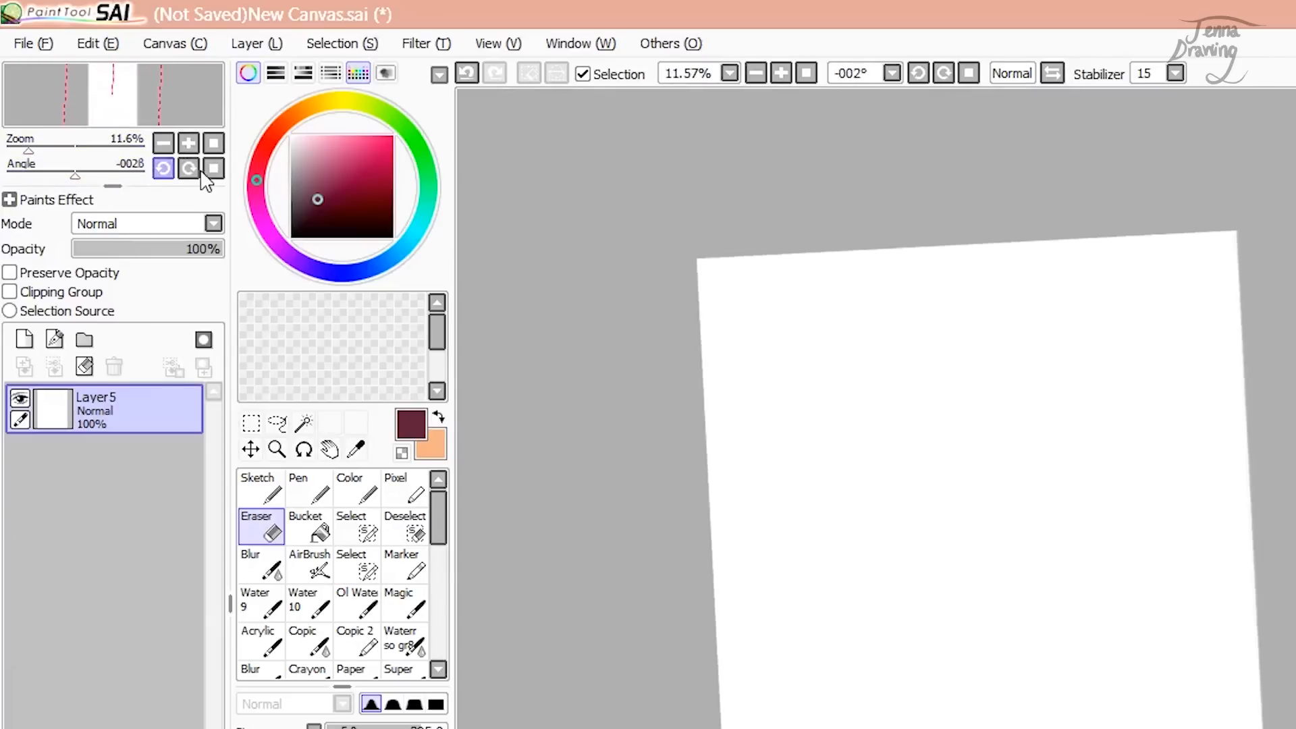
click(857, 73)
click(863, 96)
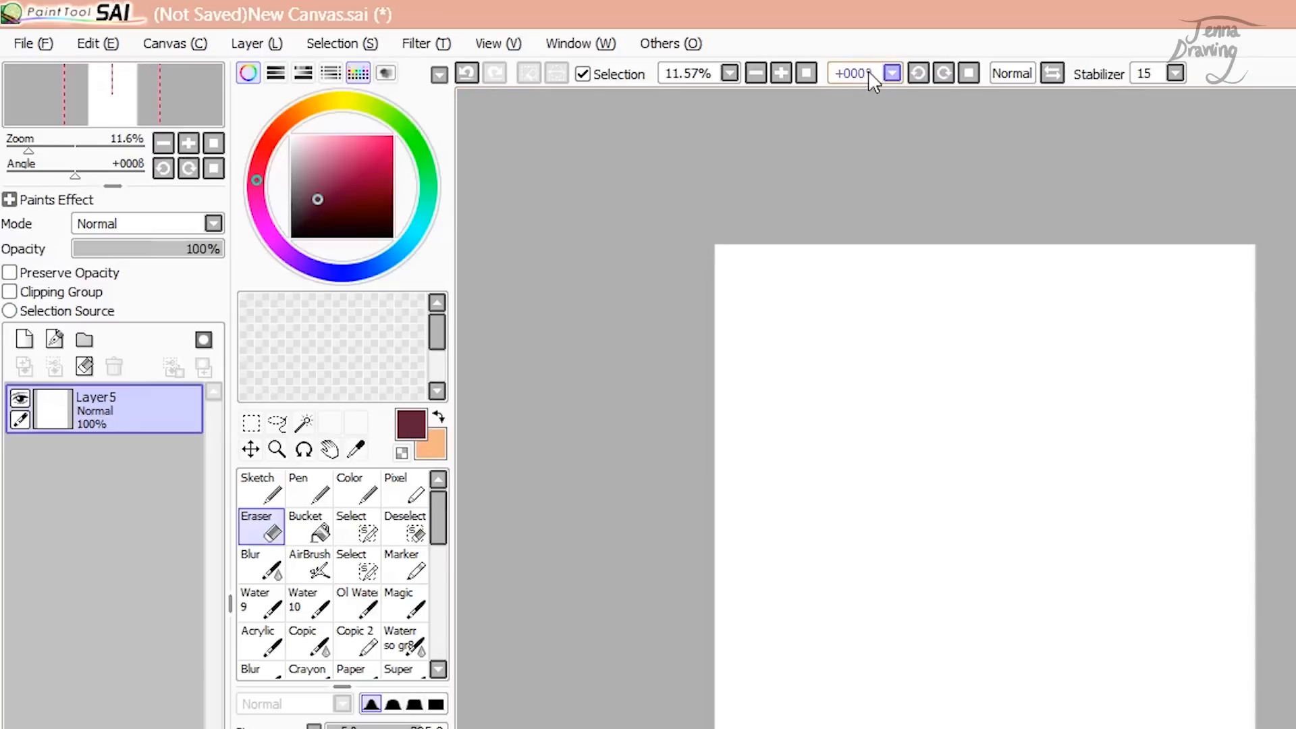
click(868, 70)
click(857, 95)
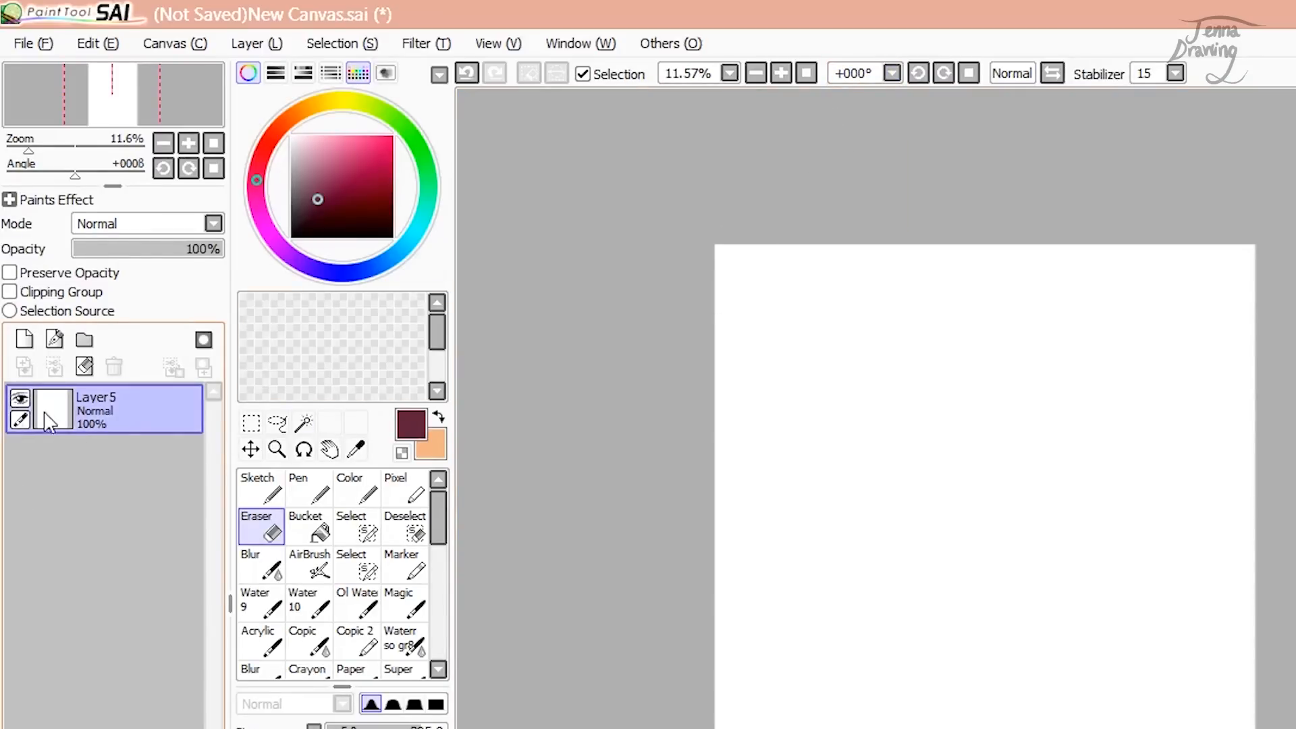
Step: Rename Layer5 as "1" and add a new layer above it
double_click(89, 415)
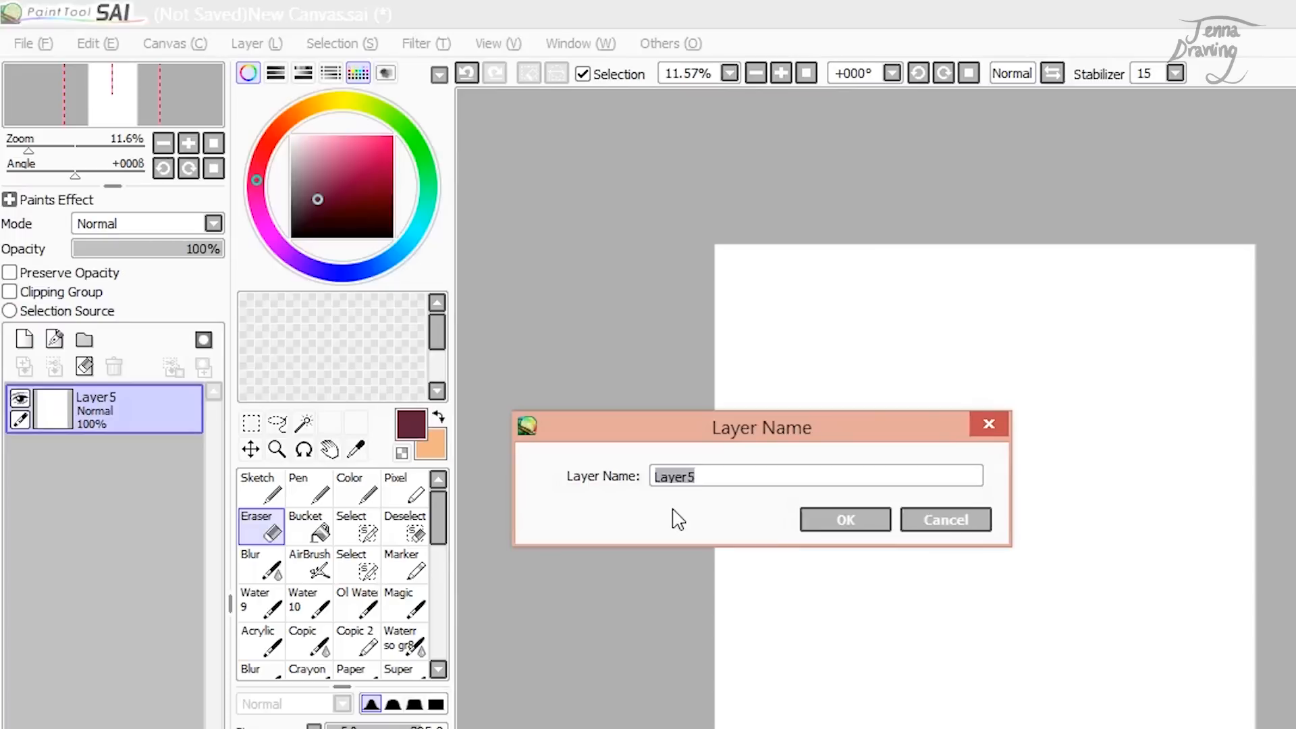
text(1)
key(Return)
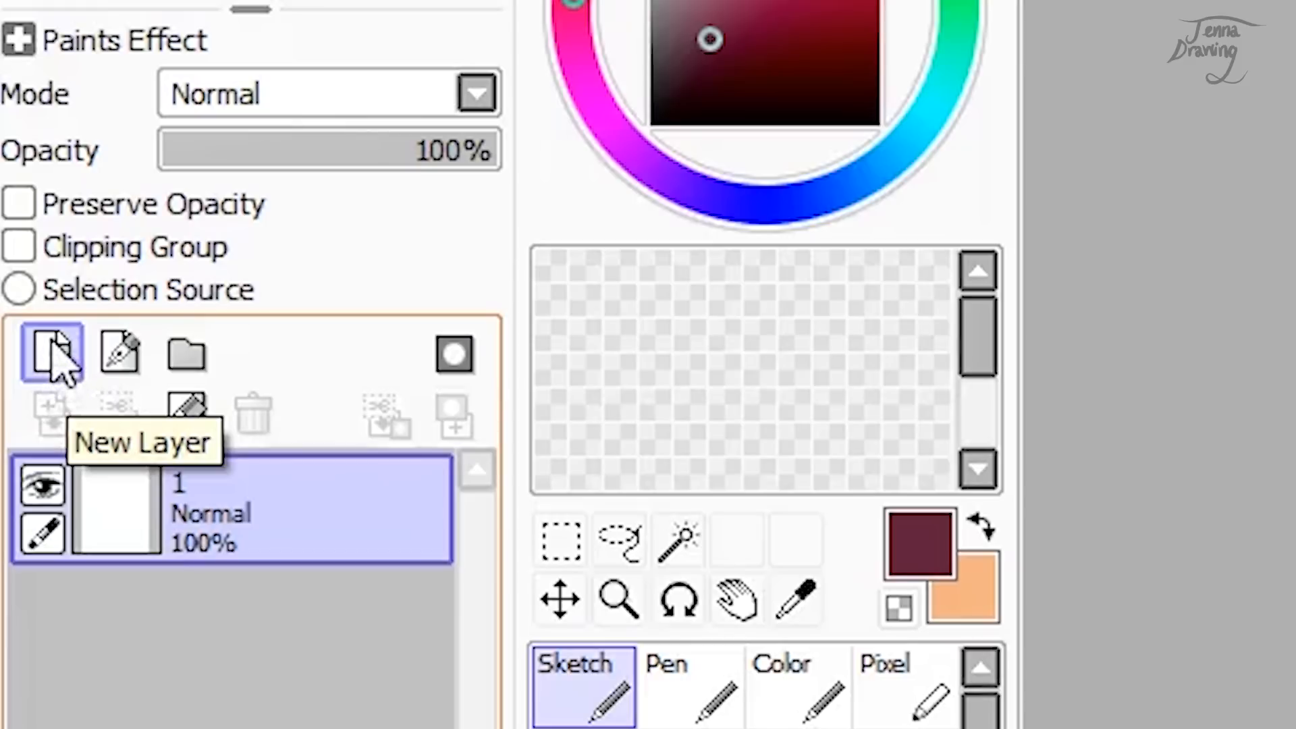
click(52, 352)
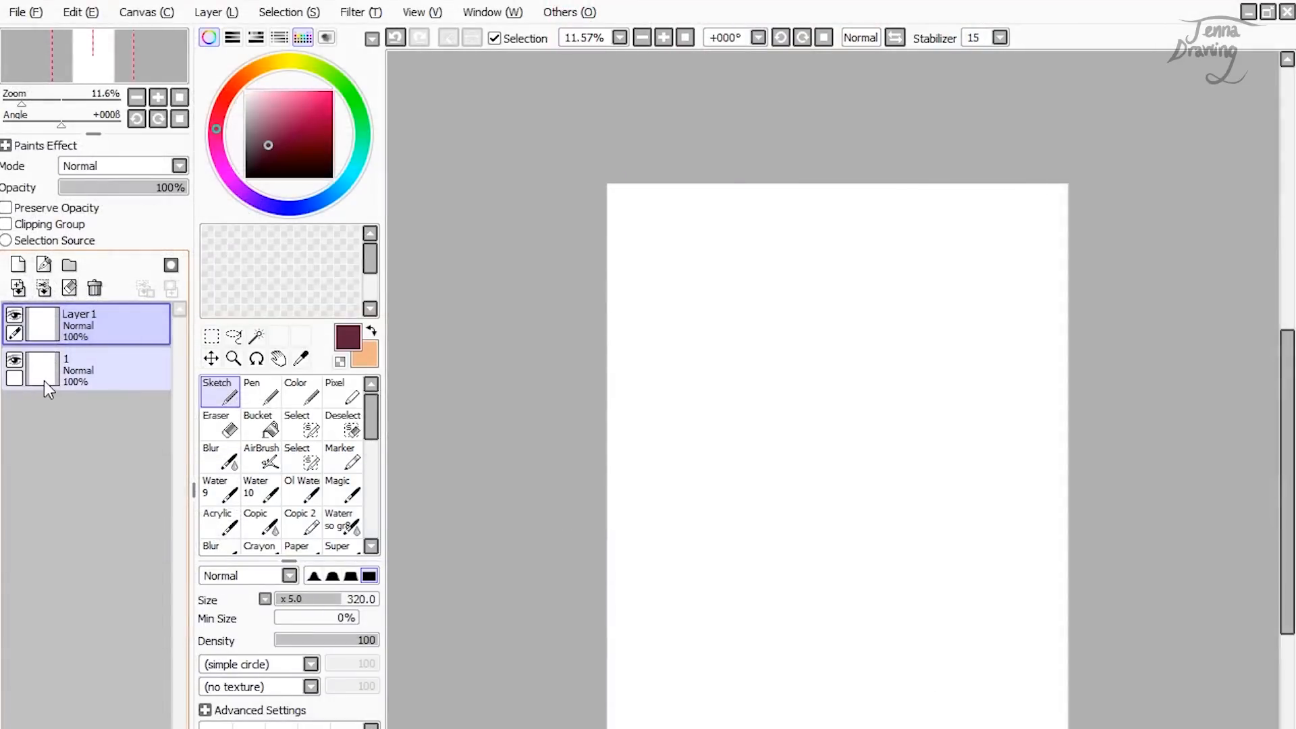
Step: Draw a wide zigzag on the lower layer "1" and tall loops crossing it on the upper Layer1 with the Sketch brush
click(48, 385)
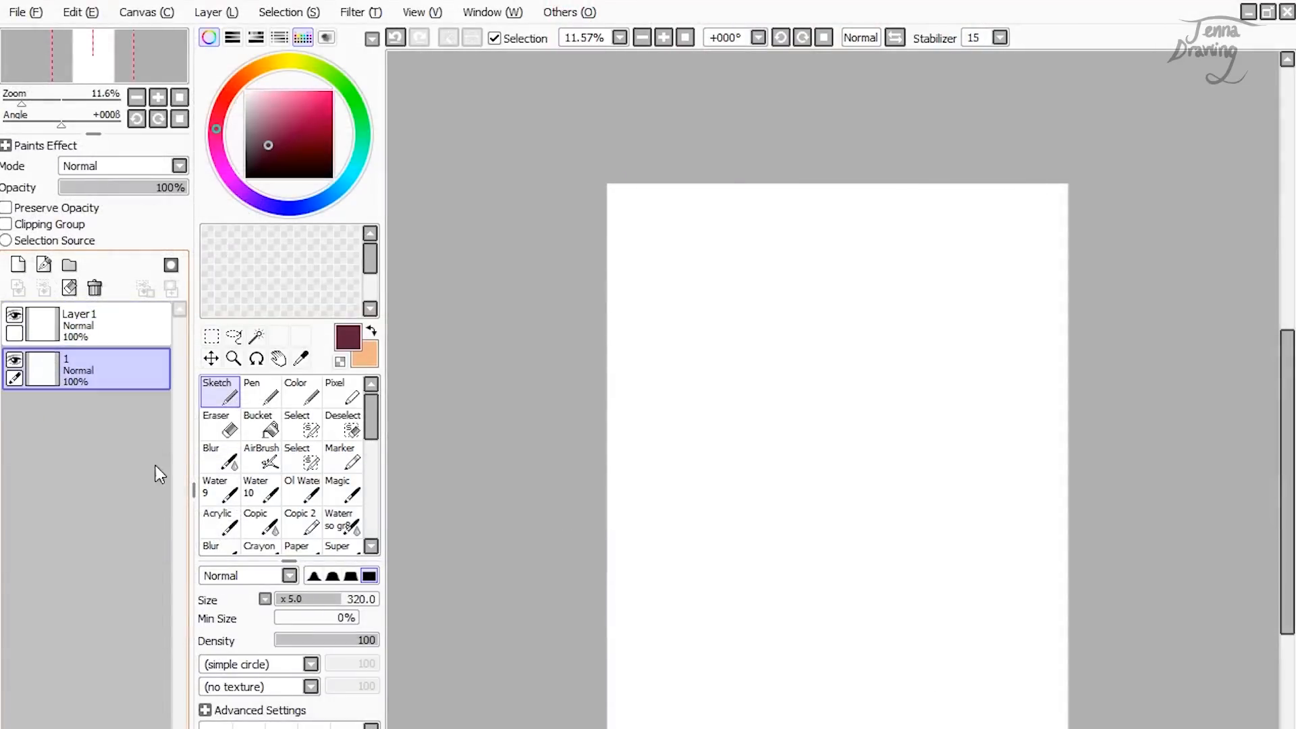
mouse_move(808, 240)
mouse_down()
mouse_move(708, 339)
mouse_move(820, 305)
mouse_move(869, 323)
mouse_move(744, 428)
mouse_move(918, 401)
mouse_move(759, 504)
mouse_move(945, 521)
mouse_up()
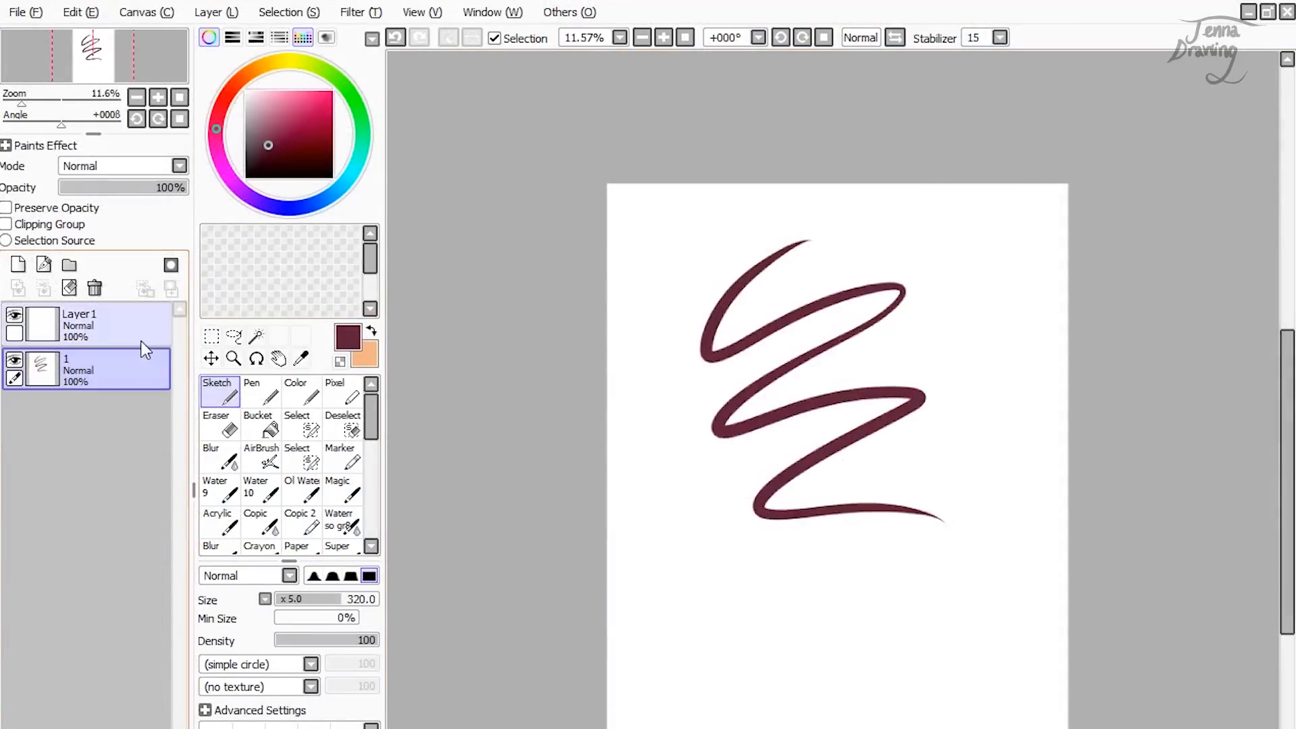
click(48, 324)
mouse_move(832, 544)
mouse_down()
mouse_move(805, 508)
mouse_move(711, 251)
mouse_move(862, 509)
mouse_up()
mouse_move(901, 597)
mouse_down()
mouse_move(859, 254)
mouse_move(1006, 498)
mouse_move(1019, 496)
mouse_up()
Step: Erase the tall loops from the upper Layer1 with the Eraser, and delete layer "1" containing the zigzag
click(220, 423)
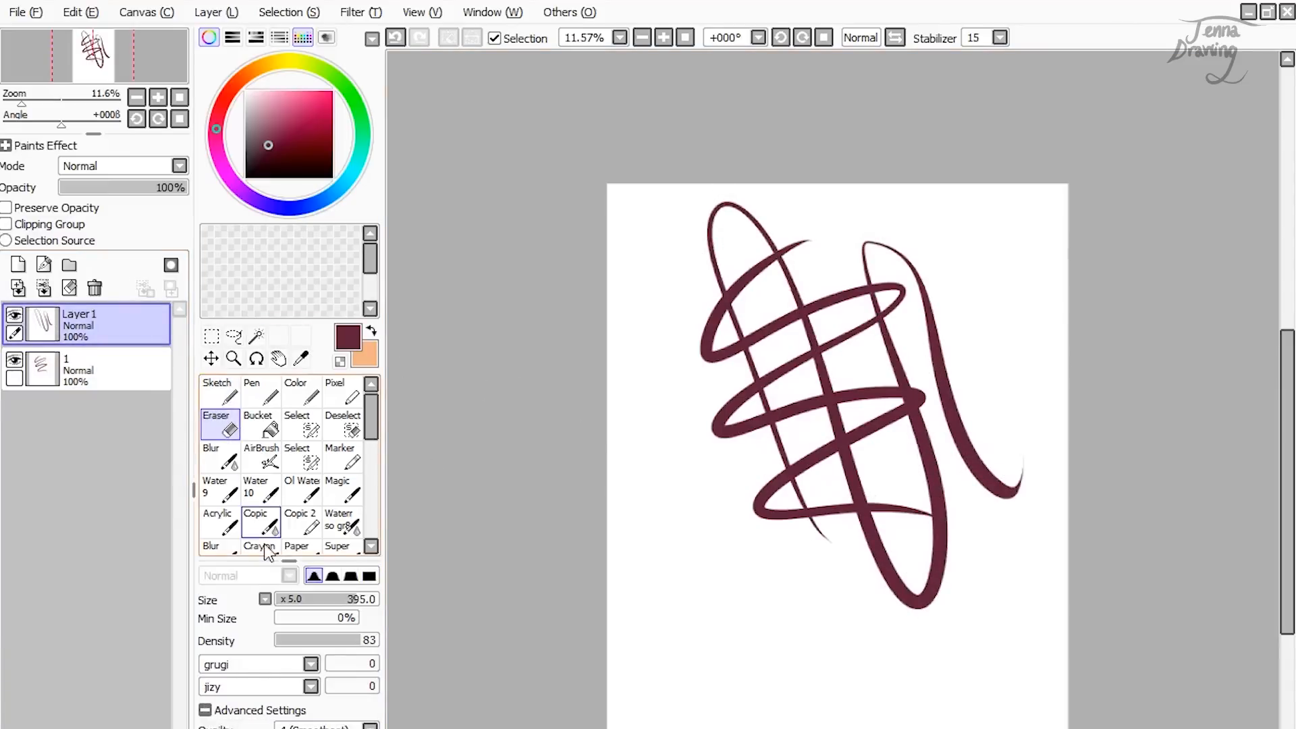
mouse_move(833, 389)
mouse_down()
mouse_move(752, 383)
mouse_move(898, 250)
mouse_move(706, 365)
mouse_move(923, 317)
mouse_move(1032, 434)
mouse_move(828, 594)
mouse_move(893, 550)
mouse_move(901, 522)
mouse_move(977, 497)
mouse_move(998, 515)
mouse_move(1035, 309)
mouse_move(728, 519)
mouse_move(848, 395)
mouse_move(850, 318)
mouse_move(879, 540)
mouse_move(909, 545)
mouse_up()
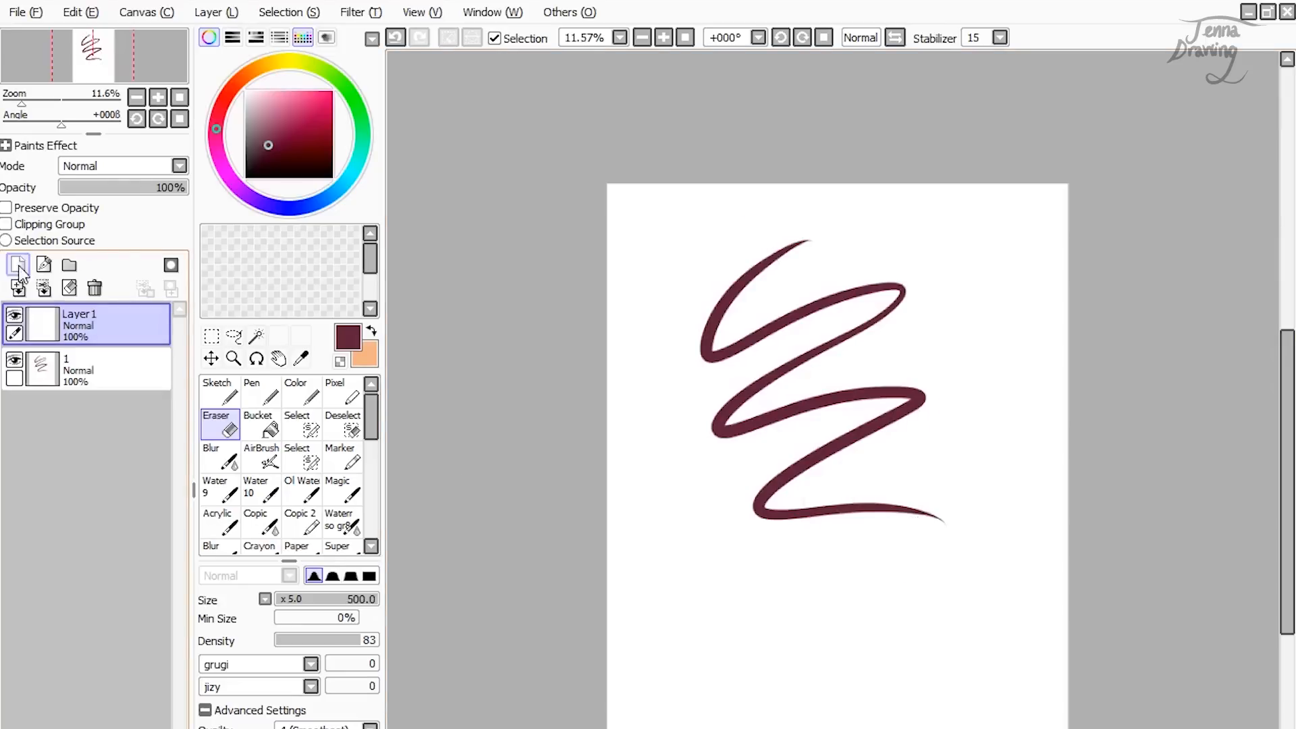
click(54, 375)
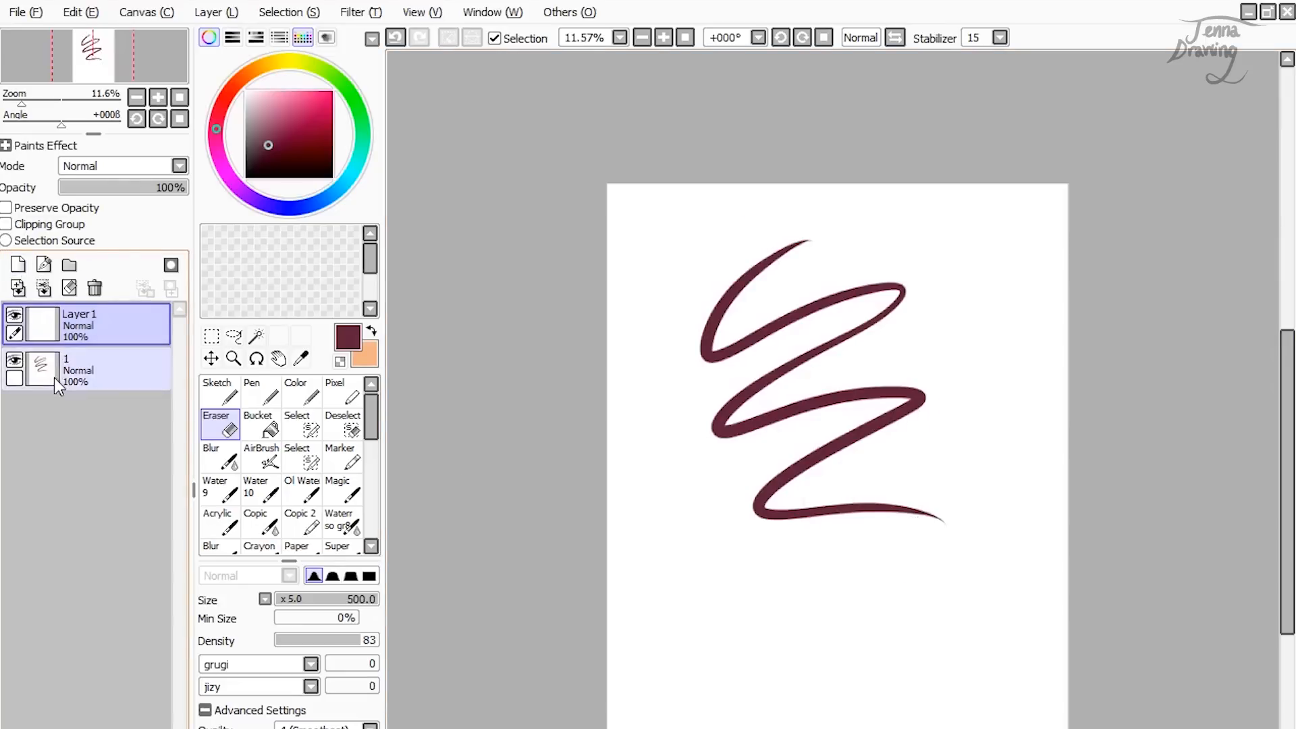
click(93, 290)
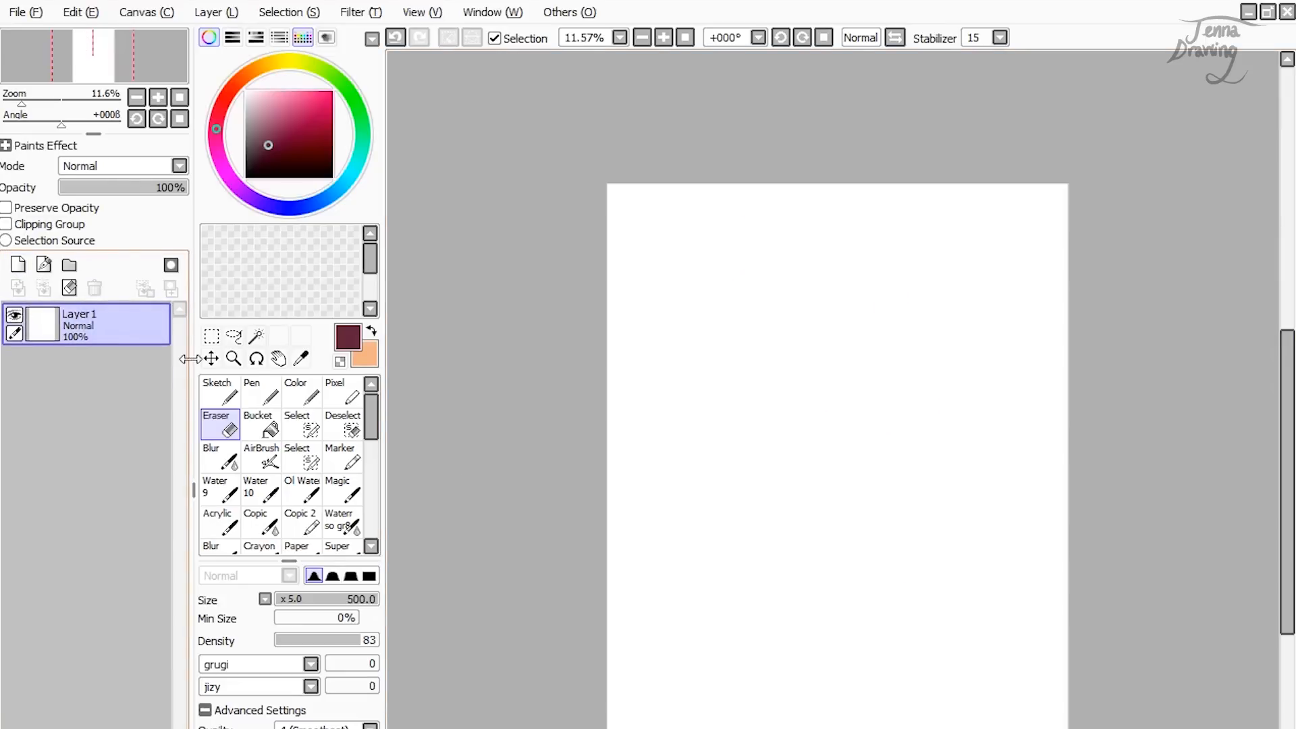
Step: Sketch a simple head with an oval, jaw and crossing guidelines using the Sketch brush, and lower the layer's opacity to 18%
click(226, 395)
mouse_move(777, 303)
mouse_down()
mouse_move(823, 260)
mouse_move(787, 351)
mouse_up()
mouse_move(861, 364)
mouse_down()
mouse_move(784, 289)
mouse_move(830, 428)
mouse_move(857, 407)
mouse_move(825, 249)
mouse_move(823, 414)
mouse_up()
mouse_move(776, 341)
mouse_down()
mouse_move(741, 338)
mouse_move(950, 326)
mouse_up()
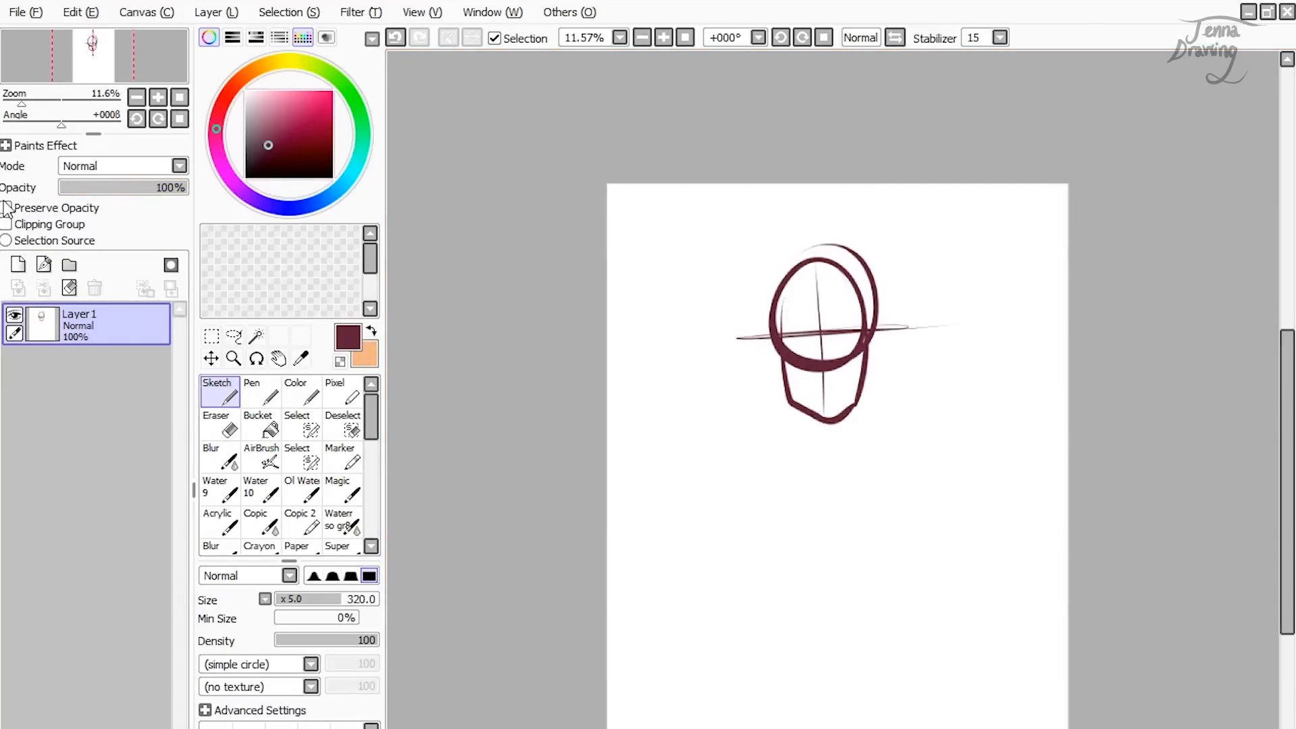
drag(173, 186, 85, 212)
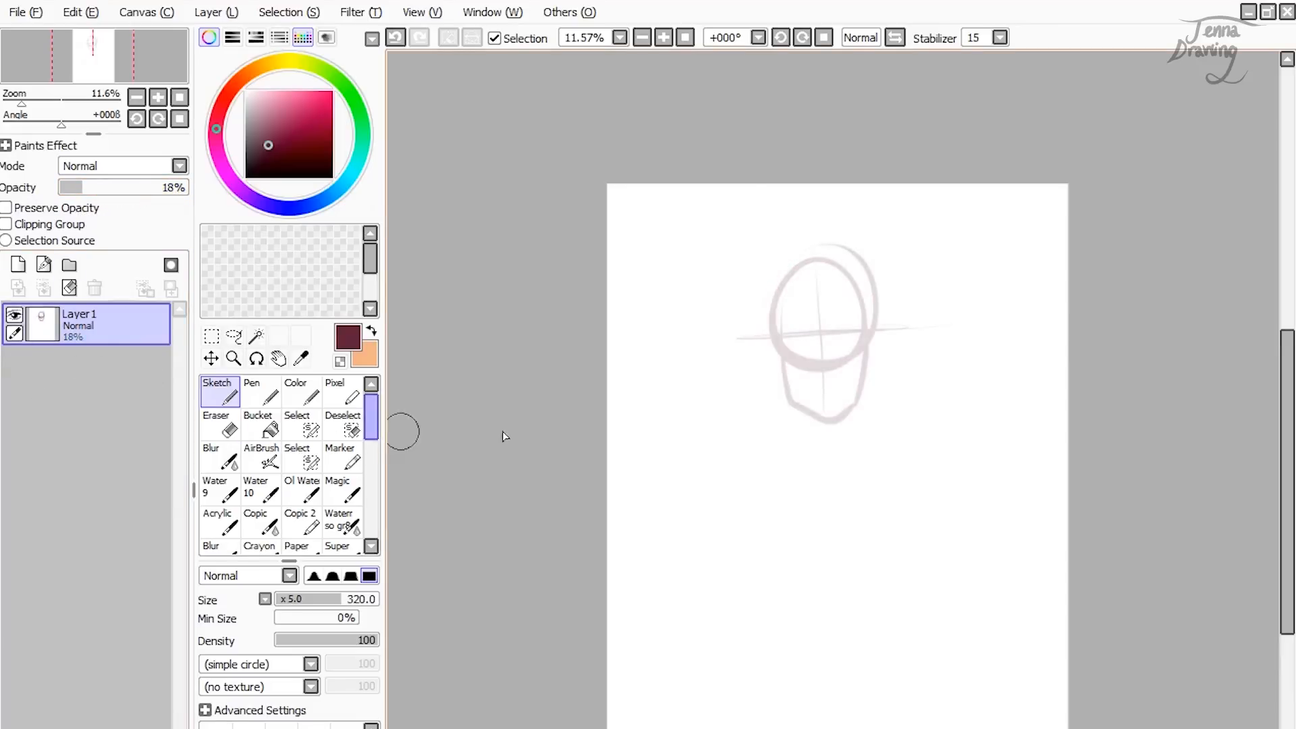
Step: Draw eyes, brows, nose and mouth on a new layer above the head sketch, and lower that layer's opacity to 40%
click(18, 265)
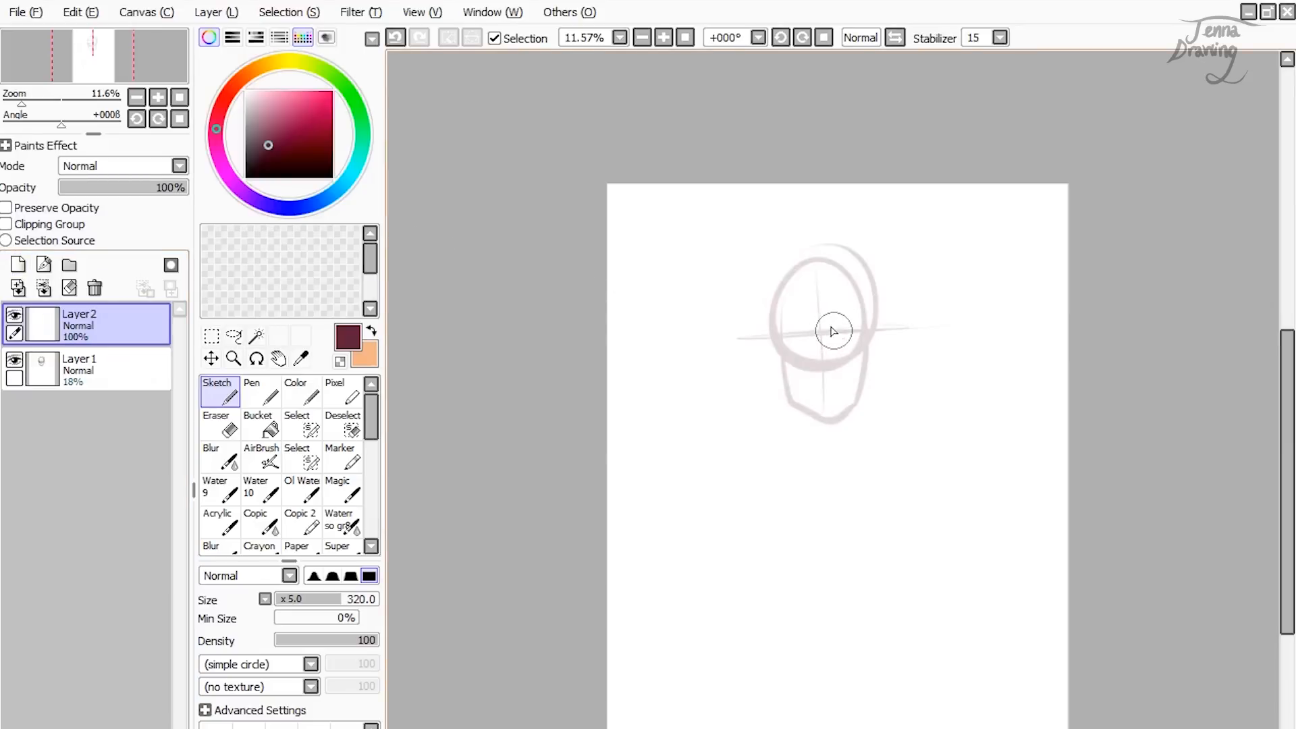
mouse_move(829, 322)
mouse_down()
mouse_move(790, 319)
mouse_move(809, 318)
mouse_move(795, 338)
mouse_move(810, 333)
mouse_move(791, 337)
mouse_move(800, 343)
mouse_move(852, 329)
mouse_up()
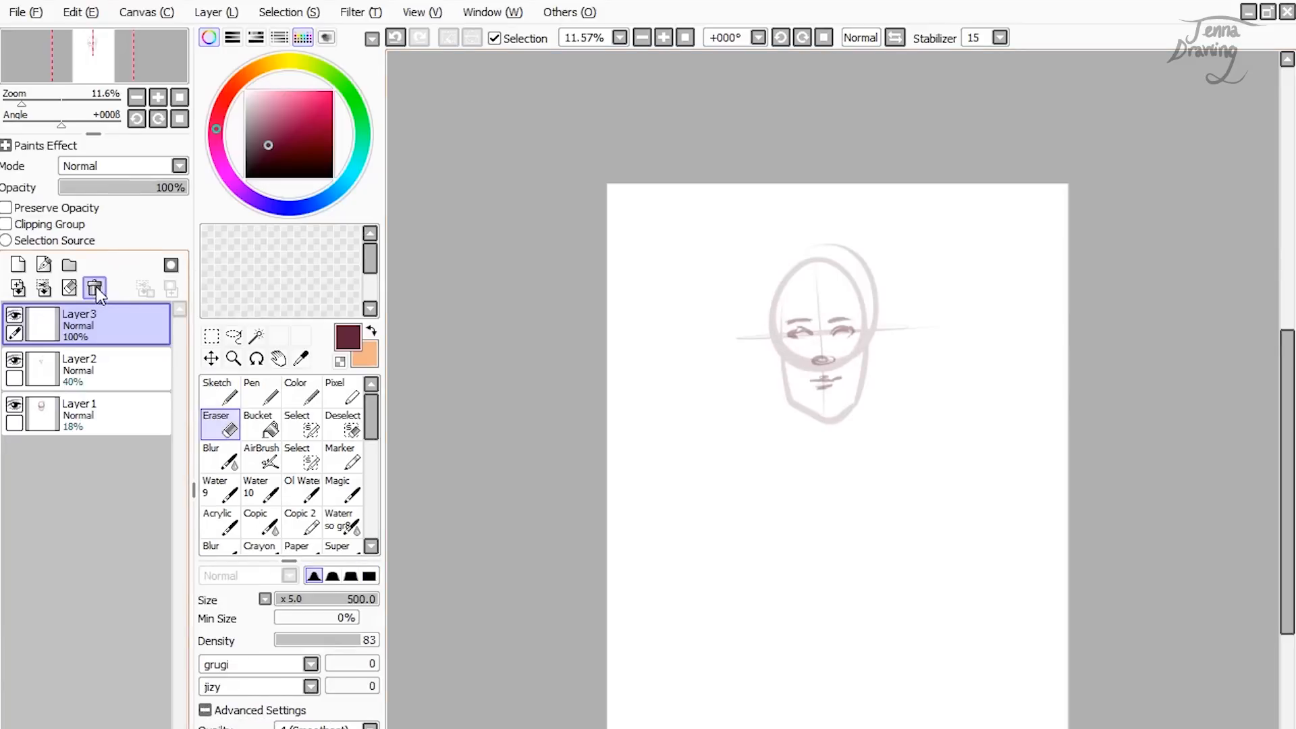
Step: Delete the face layers and the head sketch layer, keeping only one new empty layer
click(94, 289)
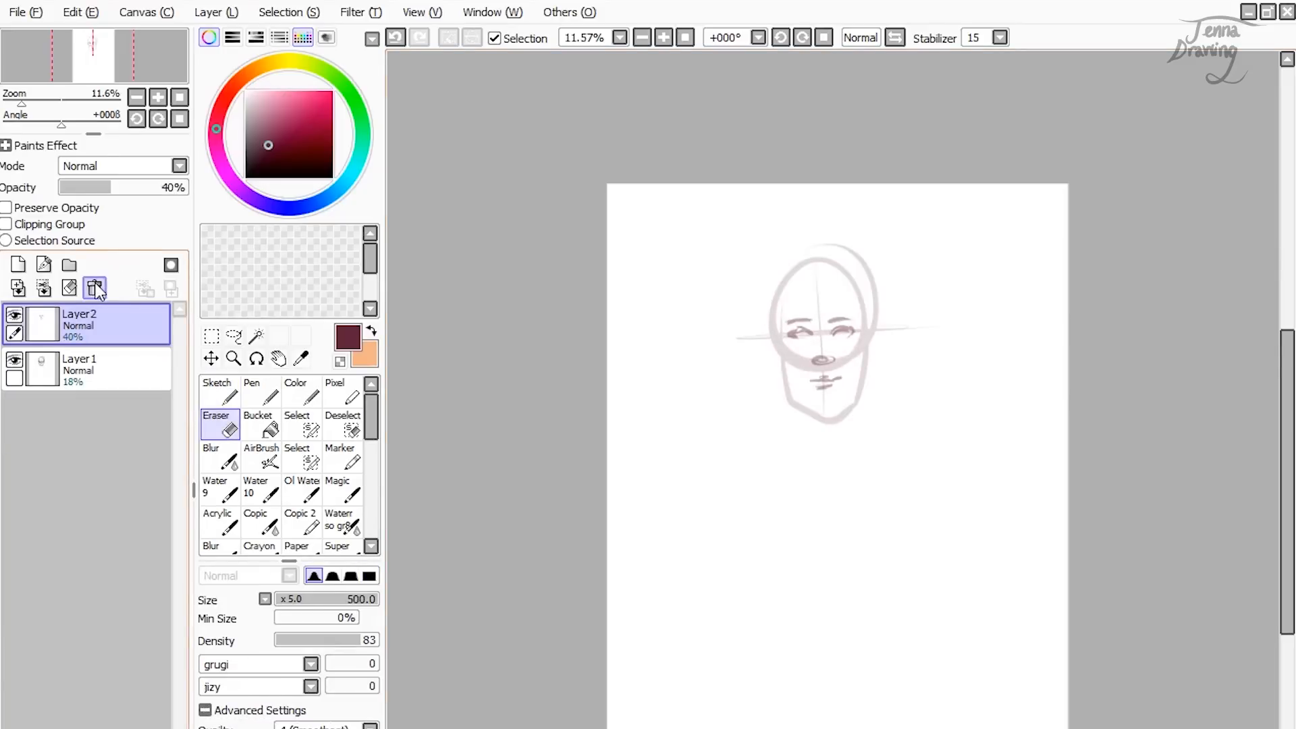
click(95, 289)
click(18, 264)
click(82, 374)
click(95, 289)
Step: Paint a filled light blue circle in the canvas's upper area with the Sketch brush
click(218, 390)
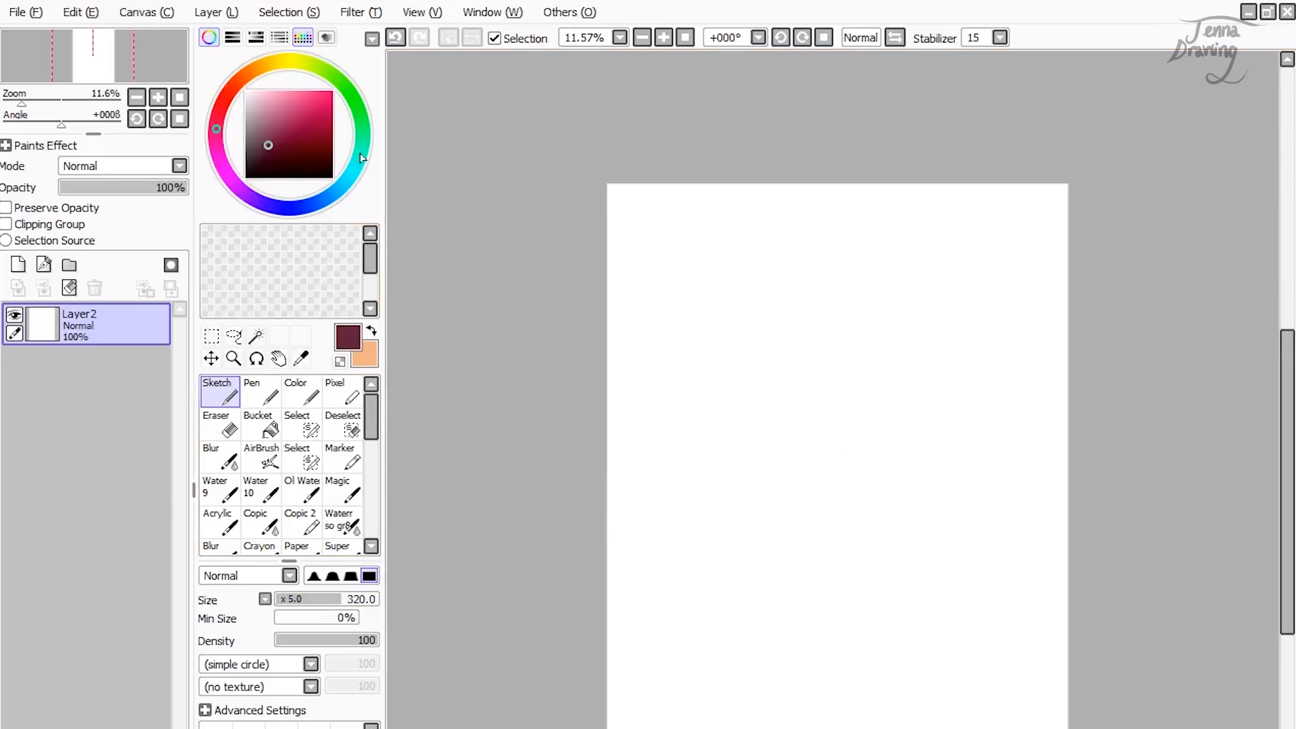
click(346, 181)
click(284, 110)
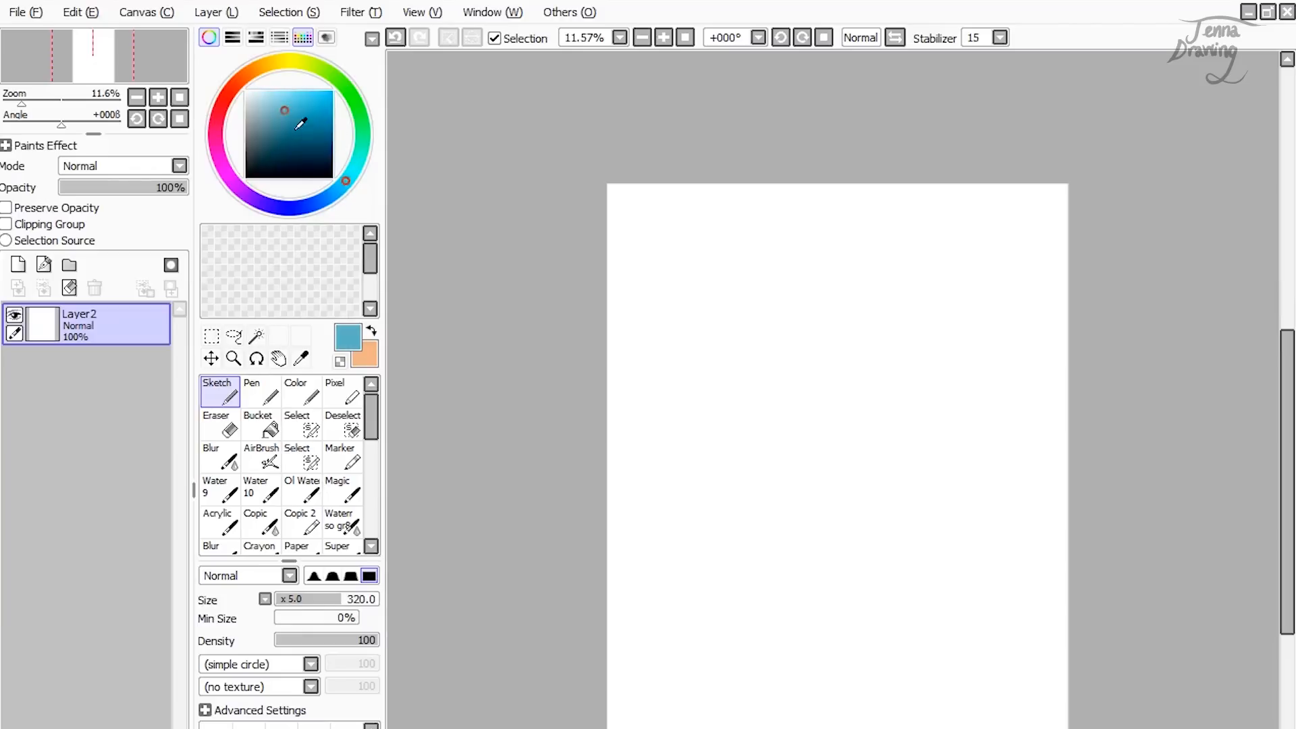
click(790, 333)
mouse_move(791, 355)
mouse_down()
mouse_move(824, 311)
mouse_move(791, 367)
mouse_move(820, 303)
mouse_move(789, 362)
mouse_move(845, 327)
mouse_move(778, 310)
mouse_move(782, 360)
mouse_move(844, 351)
mouse_move(816, 322)
mouse_up()
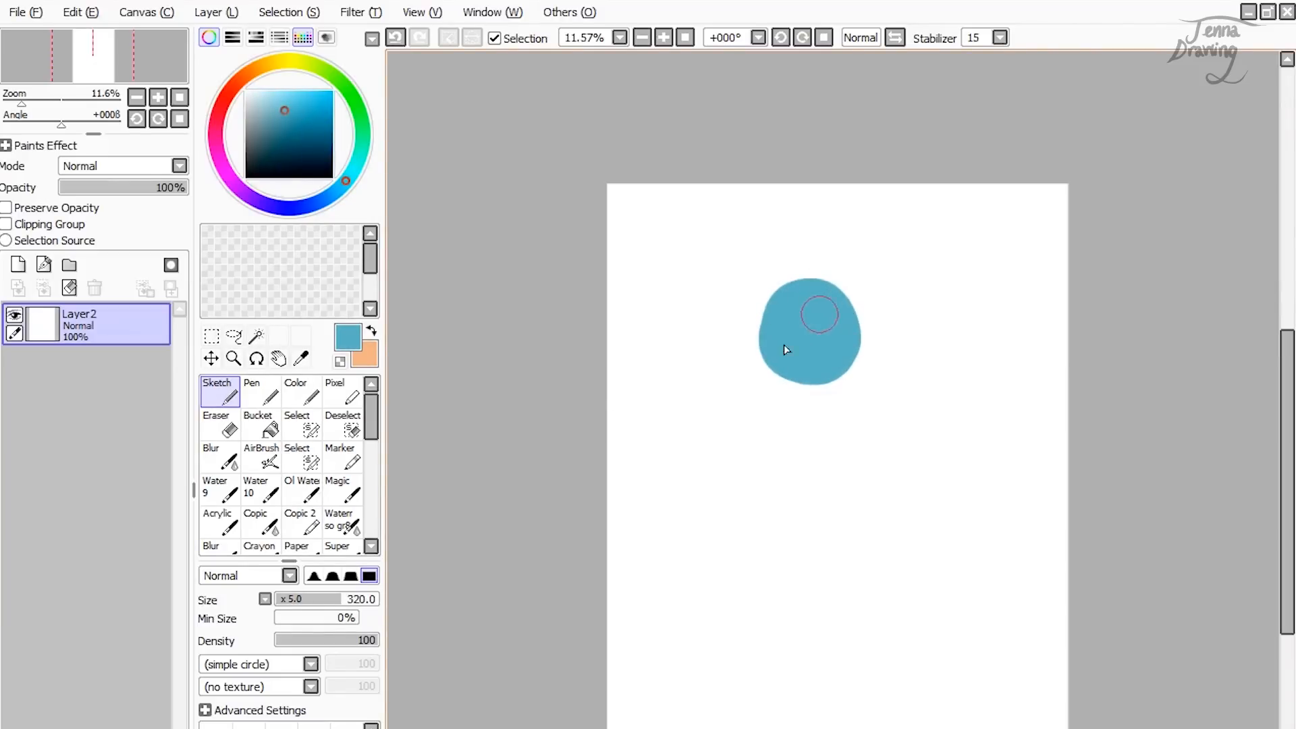
Step: Draw two eyes and a small smile on the blue circle in near-black with a brush size of 80
drag(305, 599, 290, 599)
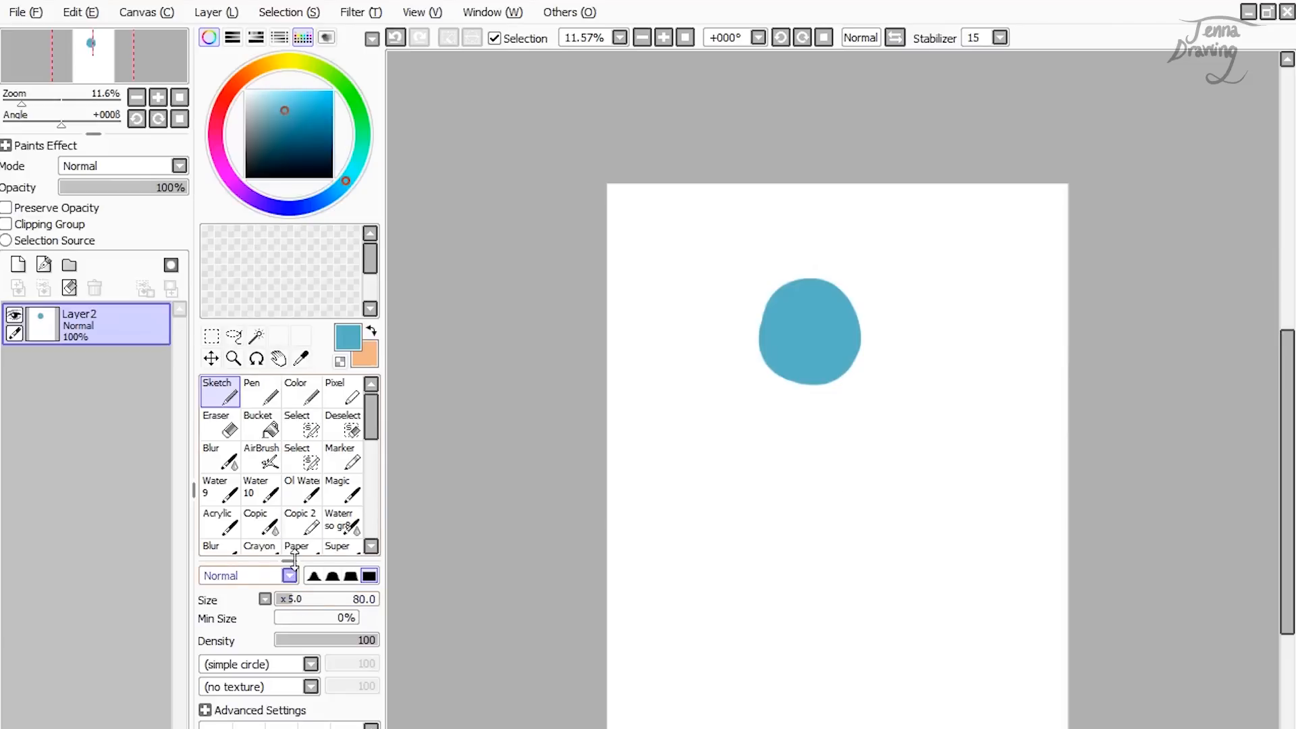
click(245, 167)
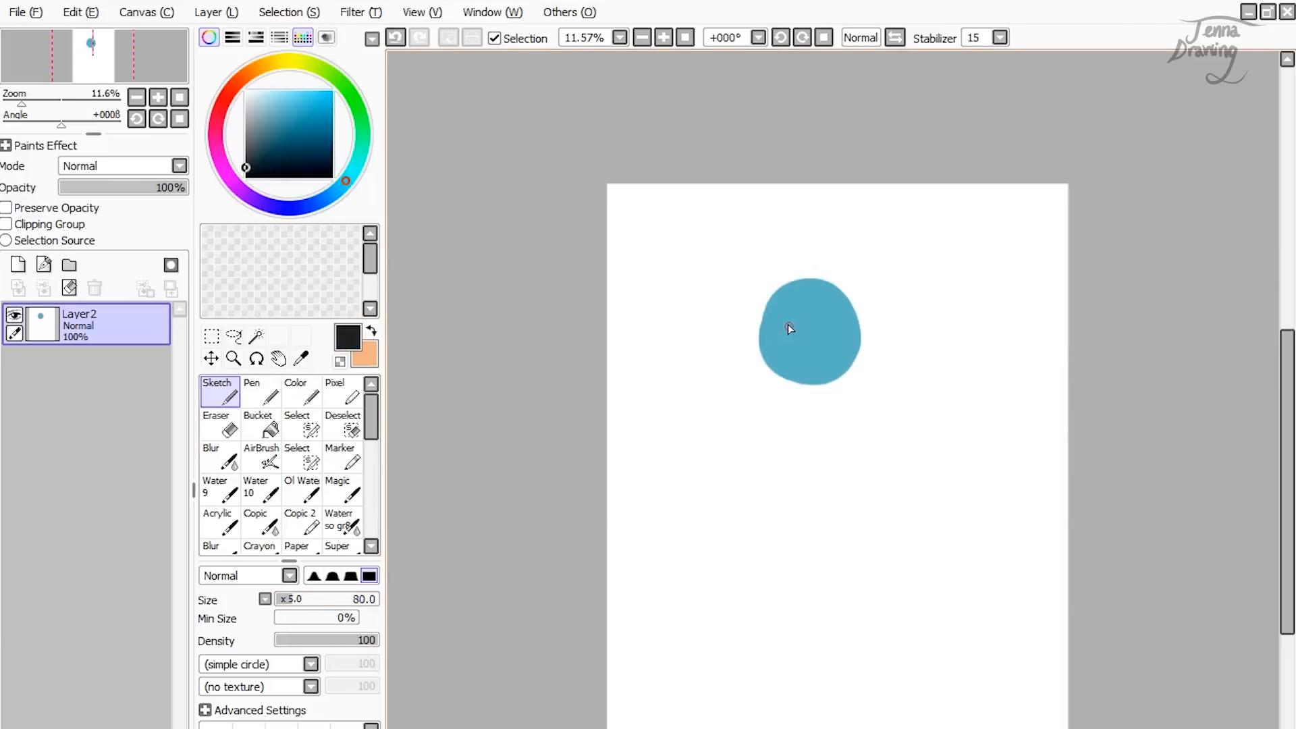
drag(787, 326, 787, 326)
drag(831, 728, 852, 728)
Step: Add a Multiply layer clipped to the circle layer, and paint diagonal strokes across the circle in its own blue
alt+click(756, 307)
click(18, 288)
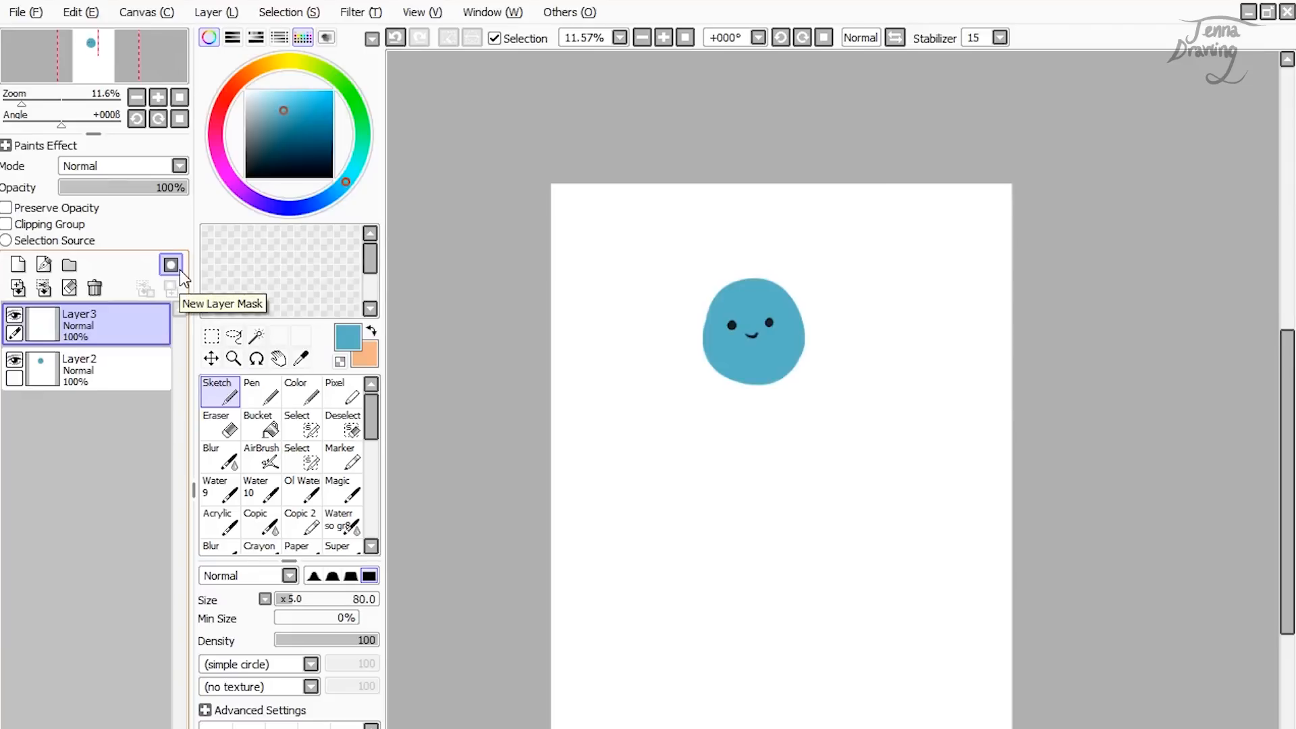
click(74, 169)
click(81, 201)
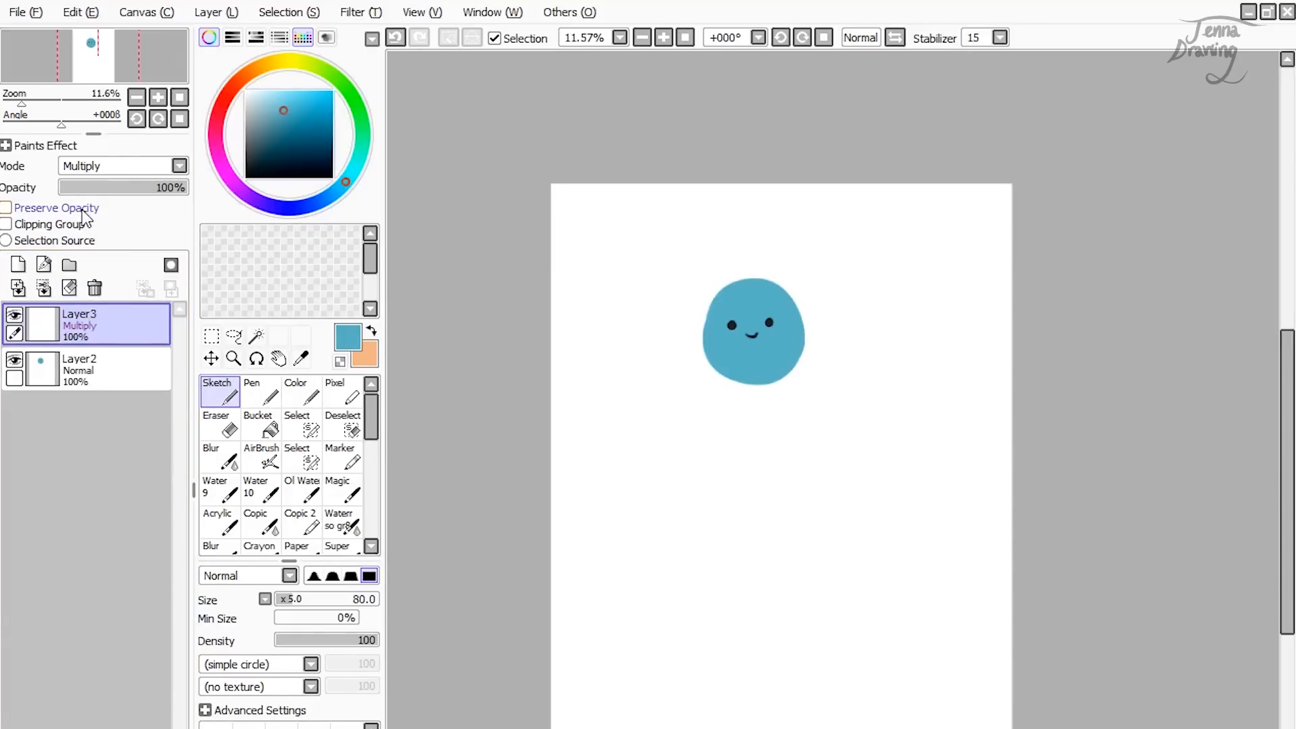
click(62, 225)
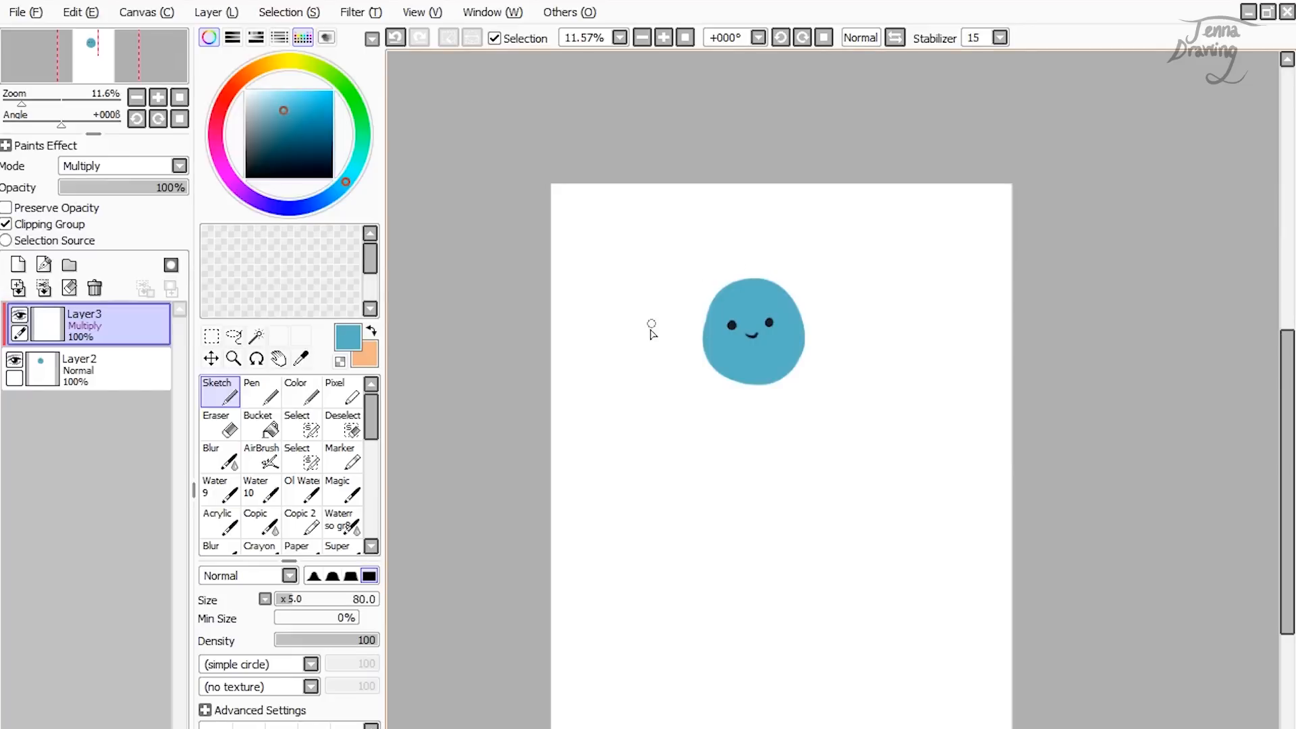
mouse_move(763, 279)
mouse_down()
mouse_move(667, 407)
mouse_move(807, 302)
mouse_move(824, 304)
mouse_move(749, 422)
mouse_move(849, 274)
mouse_move(835, 266)
mouse_move(658, 383)
mouse_move(797, 254)
mouse_move(717, 272)
mouse_move(641, 327)
mouse_move(802, 263)
mouse_move(659, 405)
mouse_move(818, 320)
mouse_move(738, 380)
mouse_move(835, 360)
mouse_up()
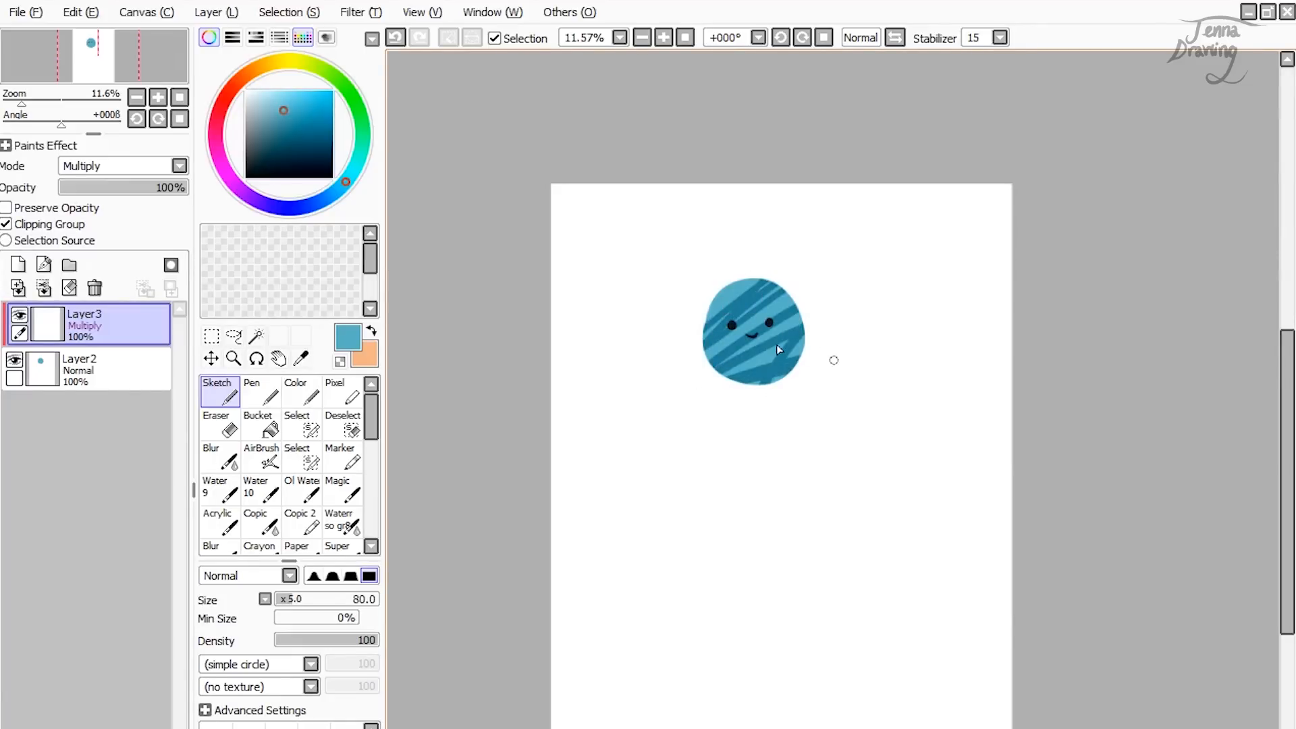
Step: Switch Layer3's blending mode to Normal and back to Multiply, and select the Eraser
click(130, 166)
click(129, 184)
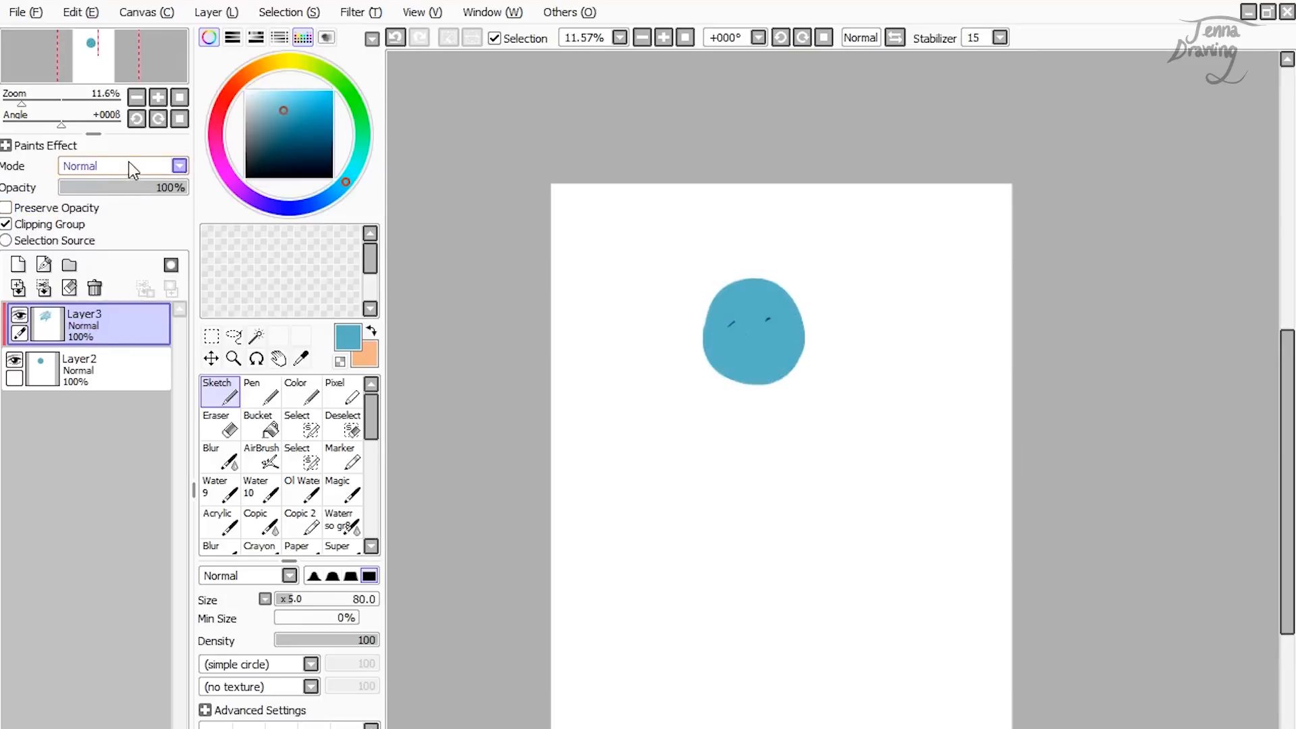
click(133, 170)
click(125, 197)
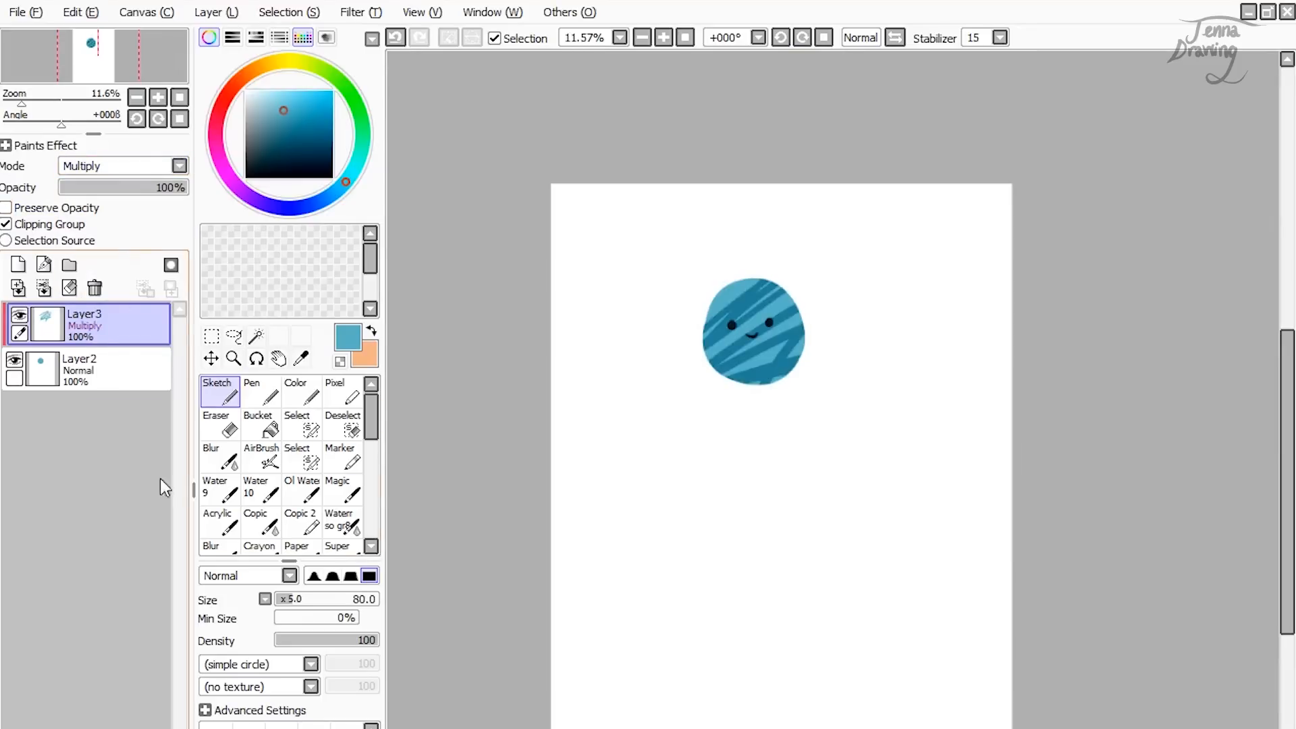
click(217, 424)
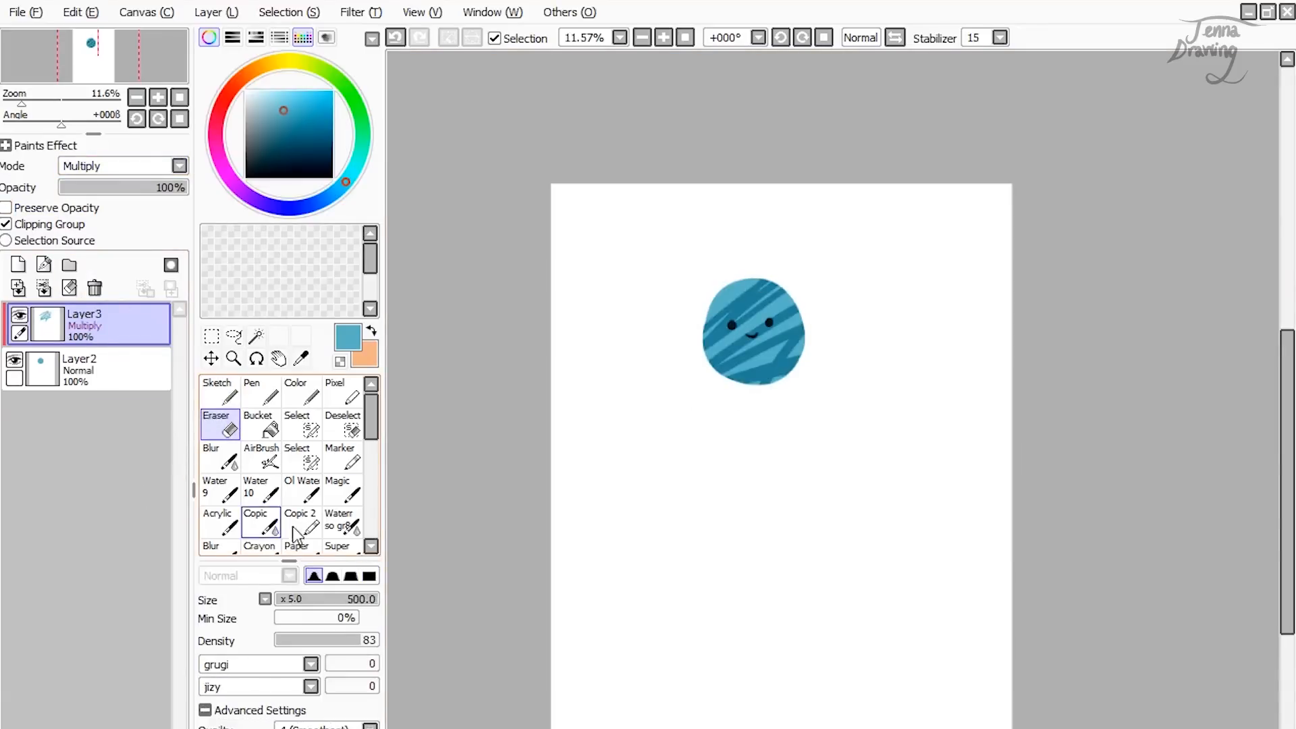
Step: Try the Screen, Overlay and Luminosity blending modes on the clipped stroke layer
click(116, 166)
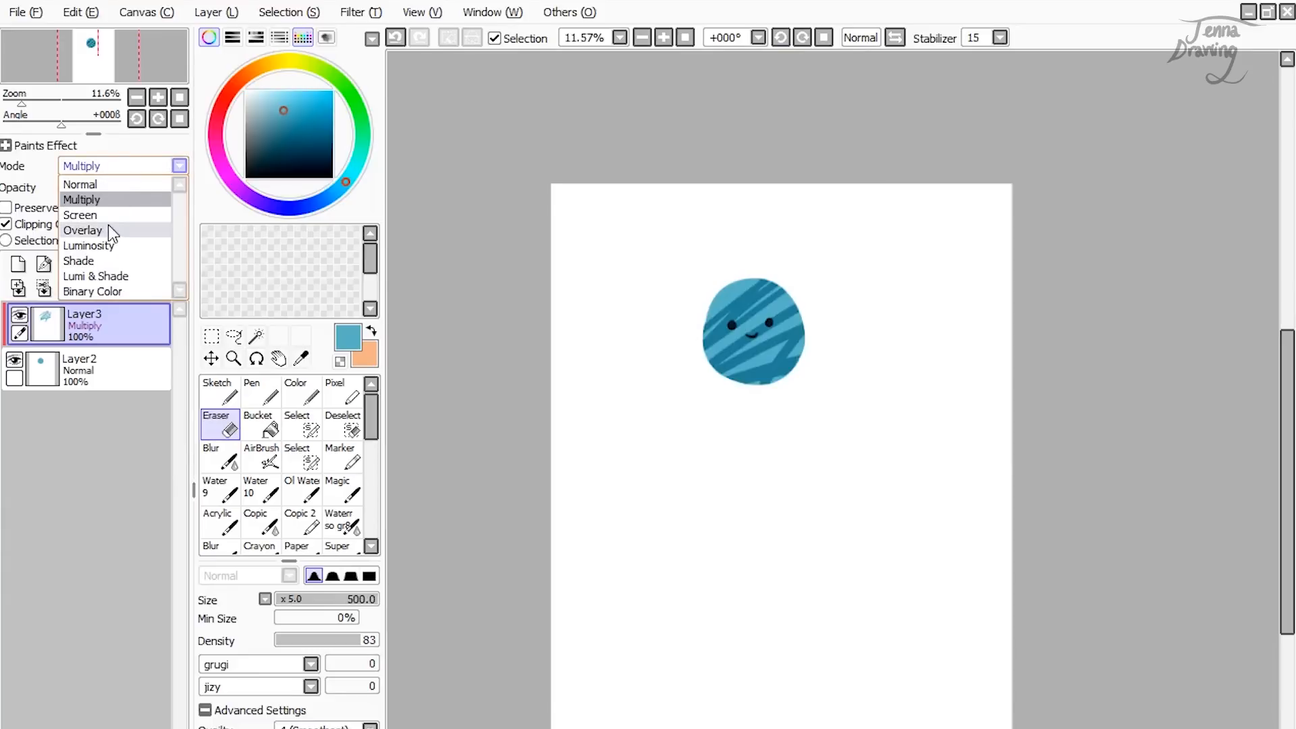
click(118, 218)
click(121, 171)
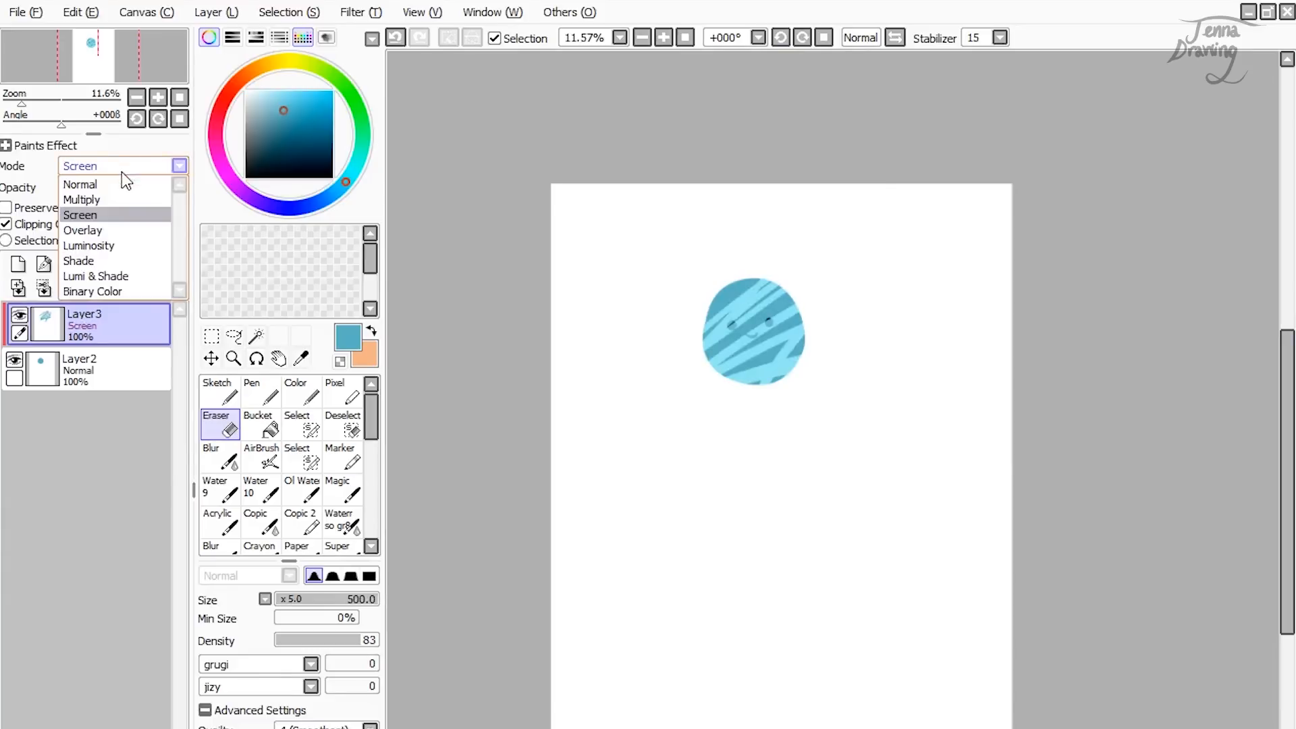
click(113, 225)
click(123, 164)
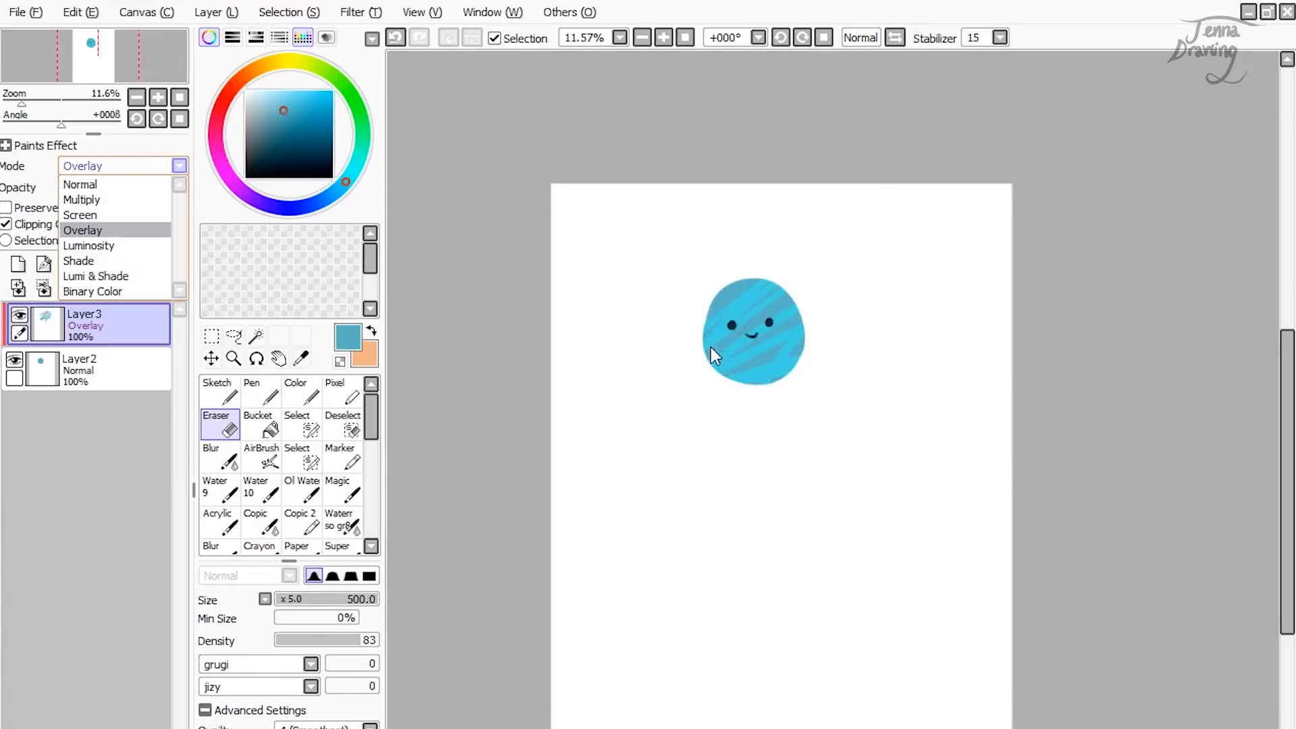
click(125, 246)
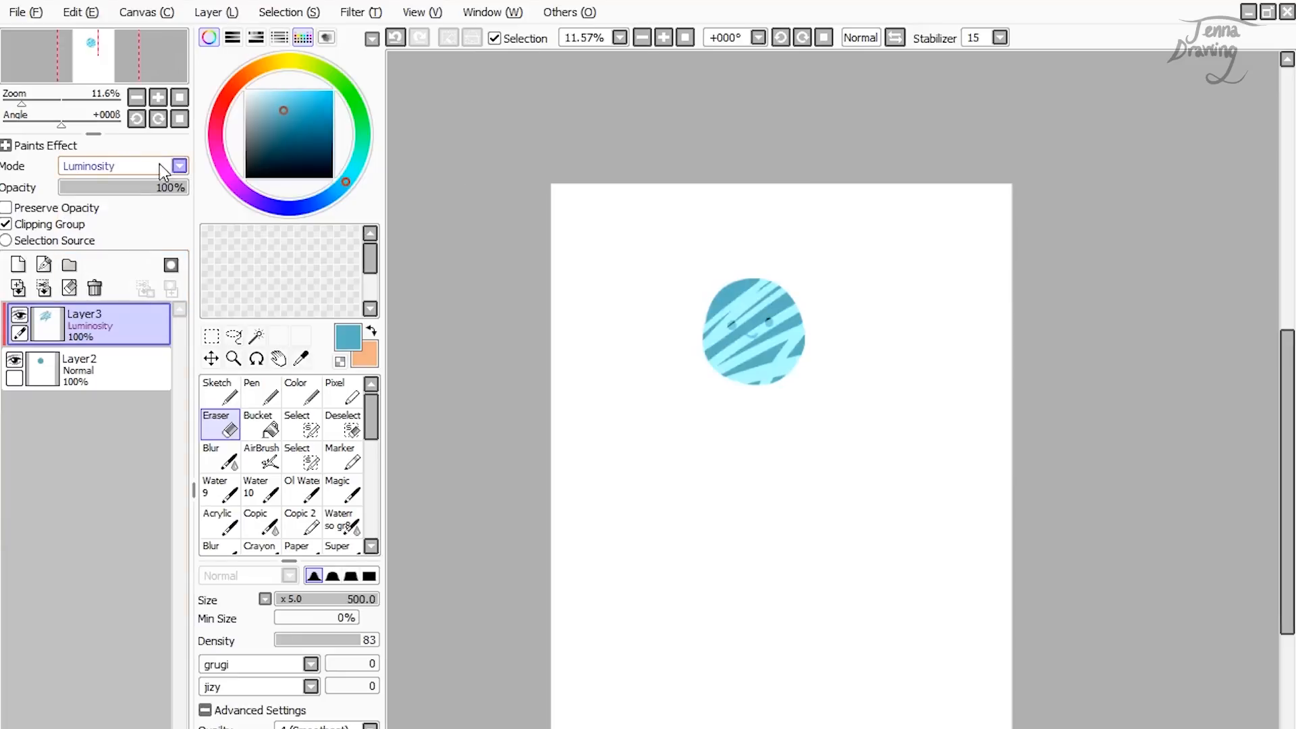
Step: Try the Shade, Lumi & Shade and Binary Color blending modes on the clipped stroke layer
click(147, 164)
click(129, 261)
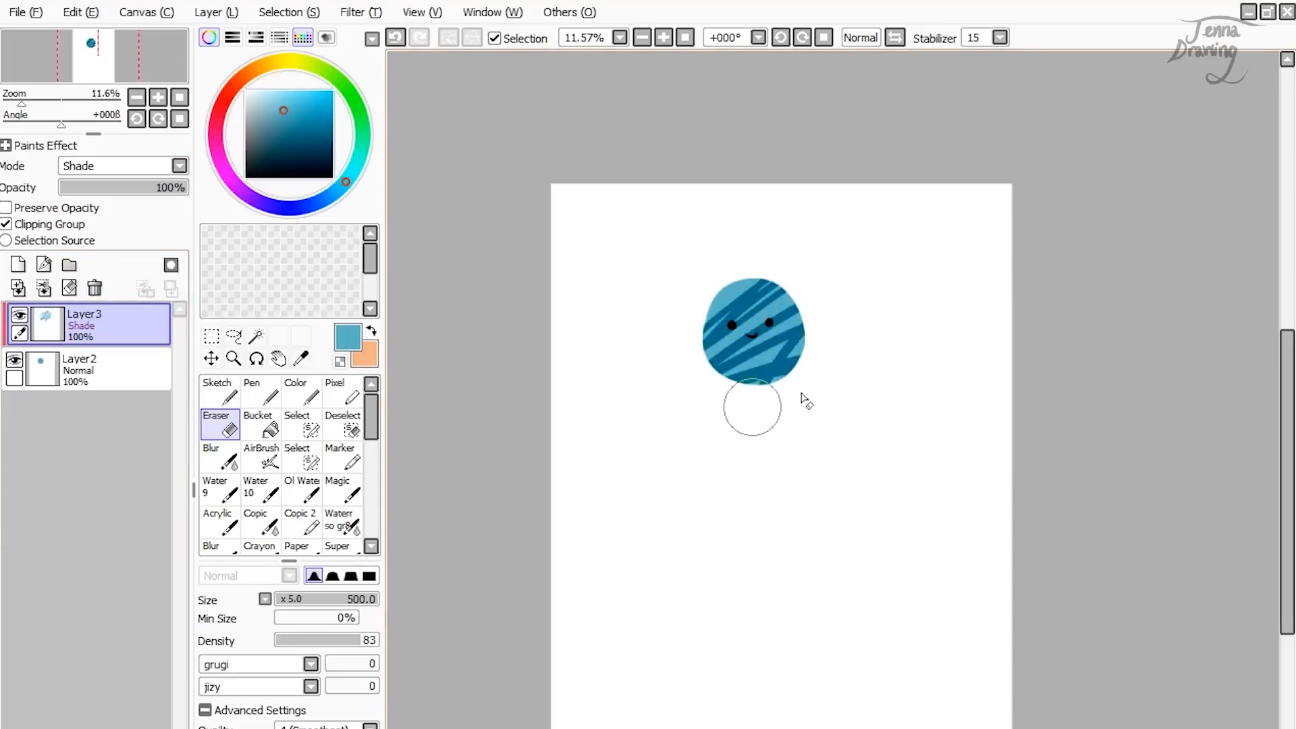
click(152, 167)
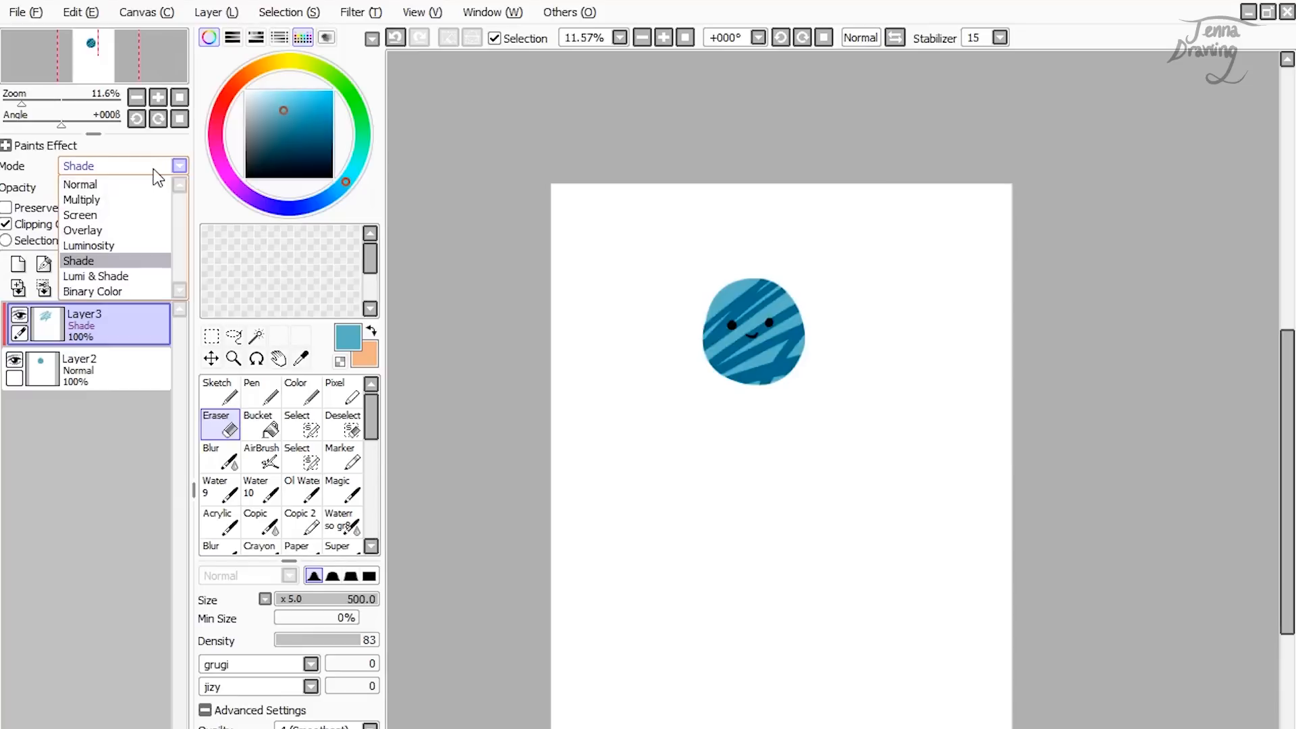
click(125, 276)
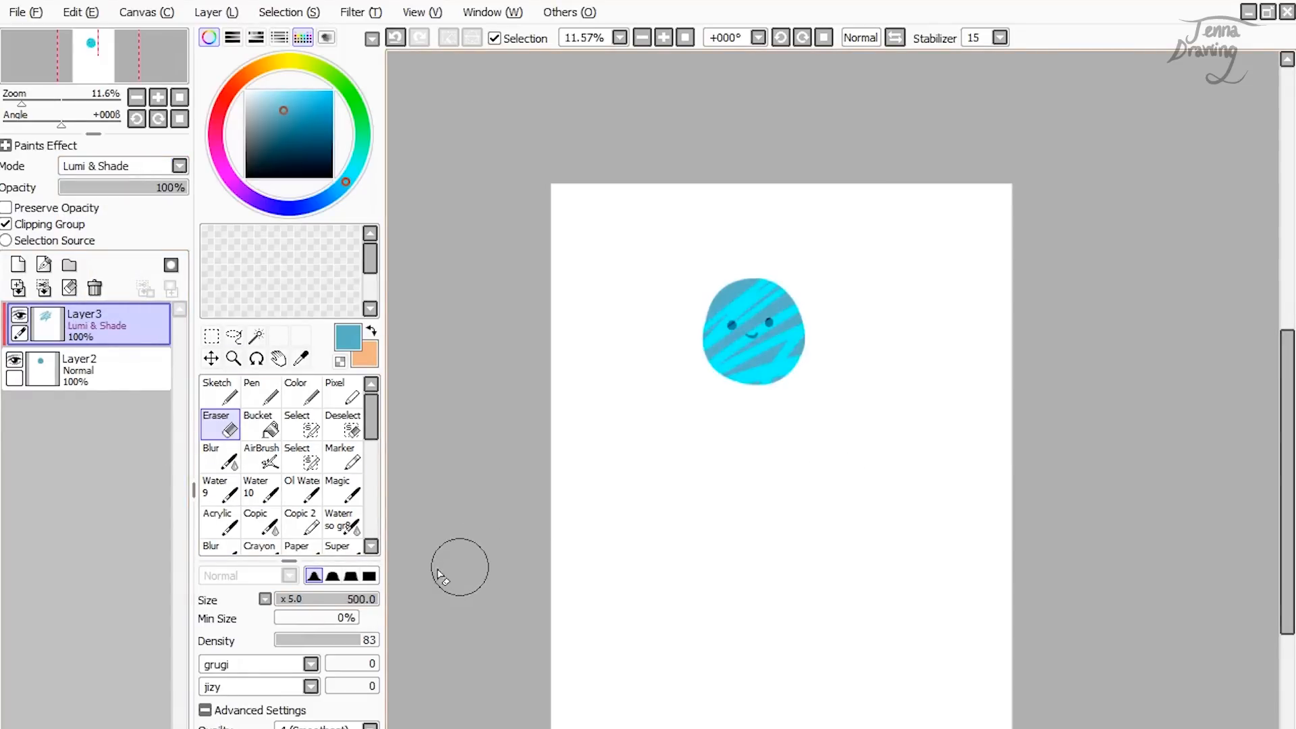
click(156, 168)
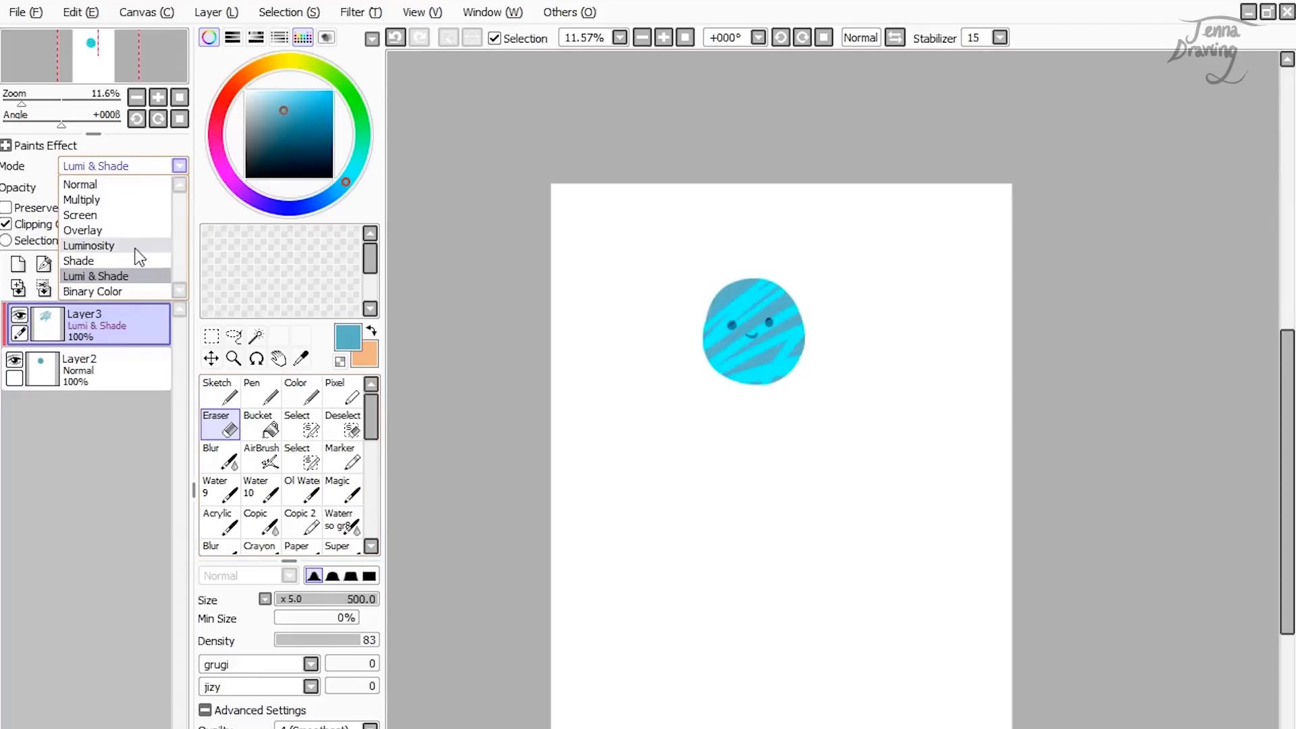
click(124, 290)
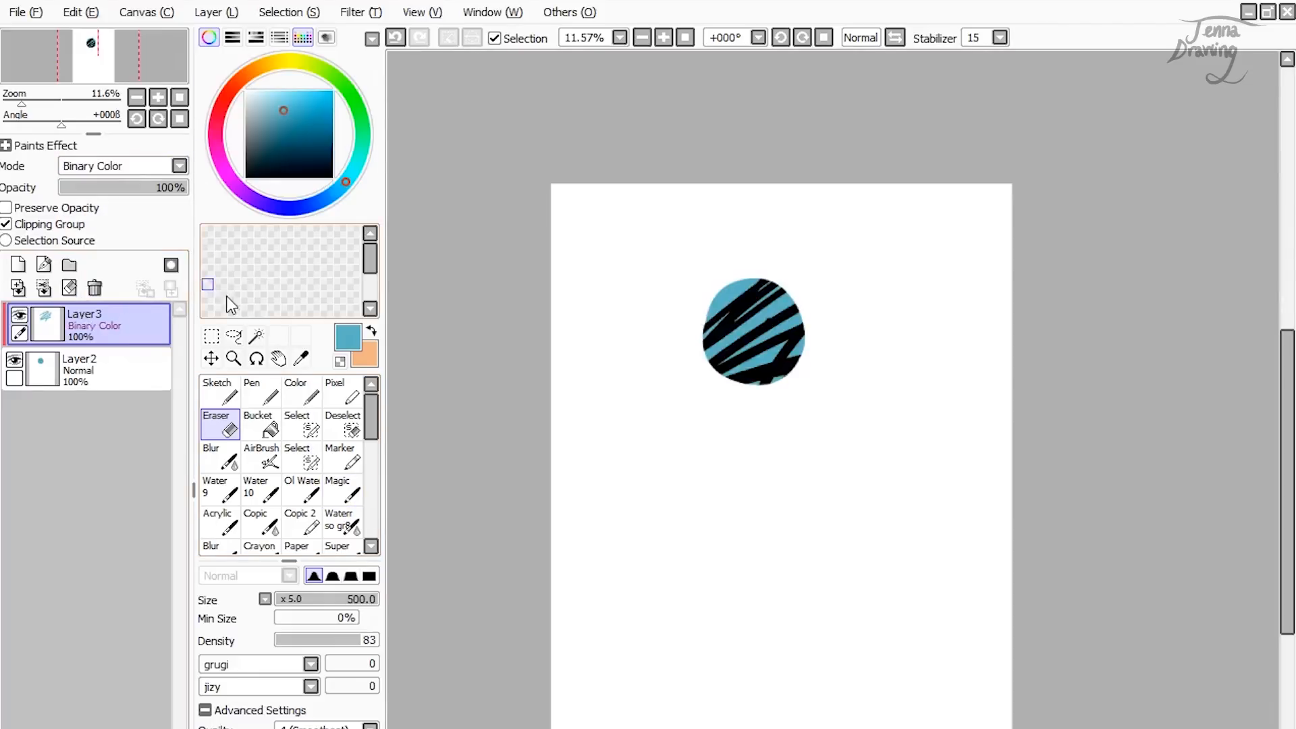
Step: Erase the diagonal strokes from Layer3, and set the layer's blending mode to Shade
mouse_move(703, 283)
mouse_down()
mouse_move(801, 272)
mouse_move(740, 358)
mouse_up()
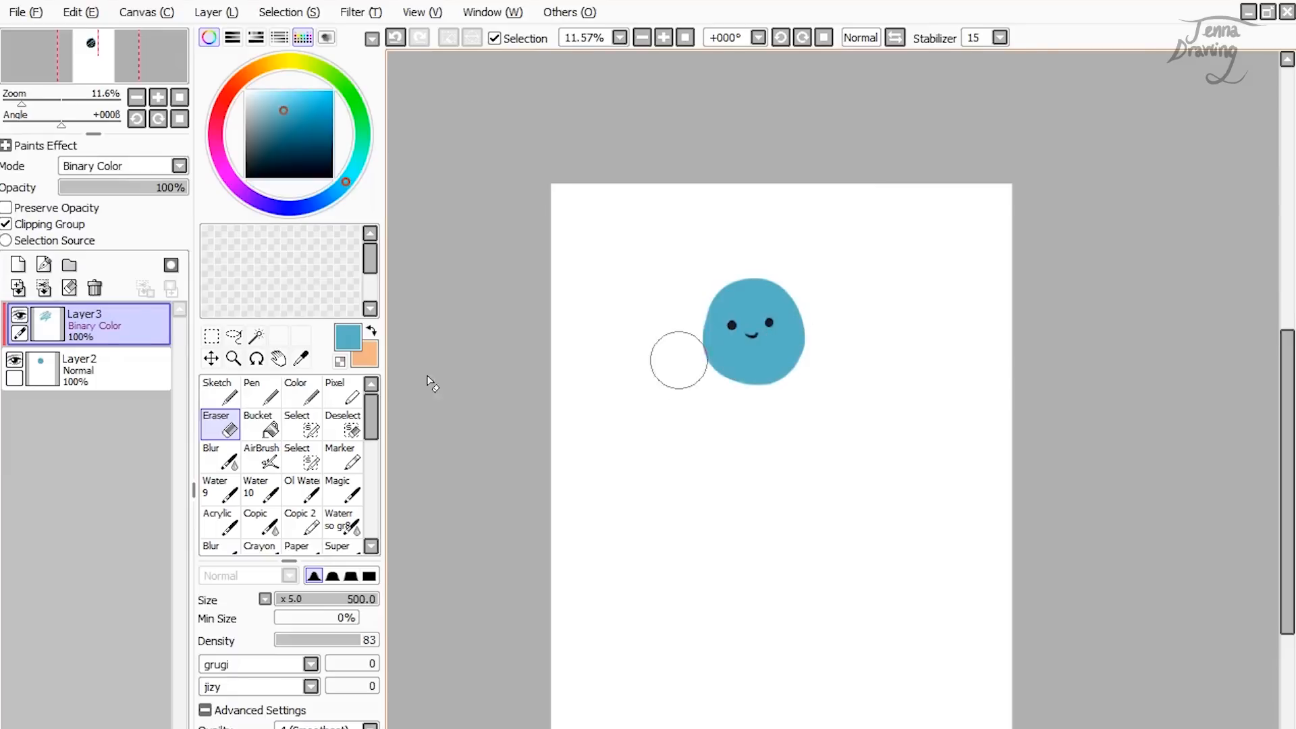
click(154, 168)
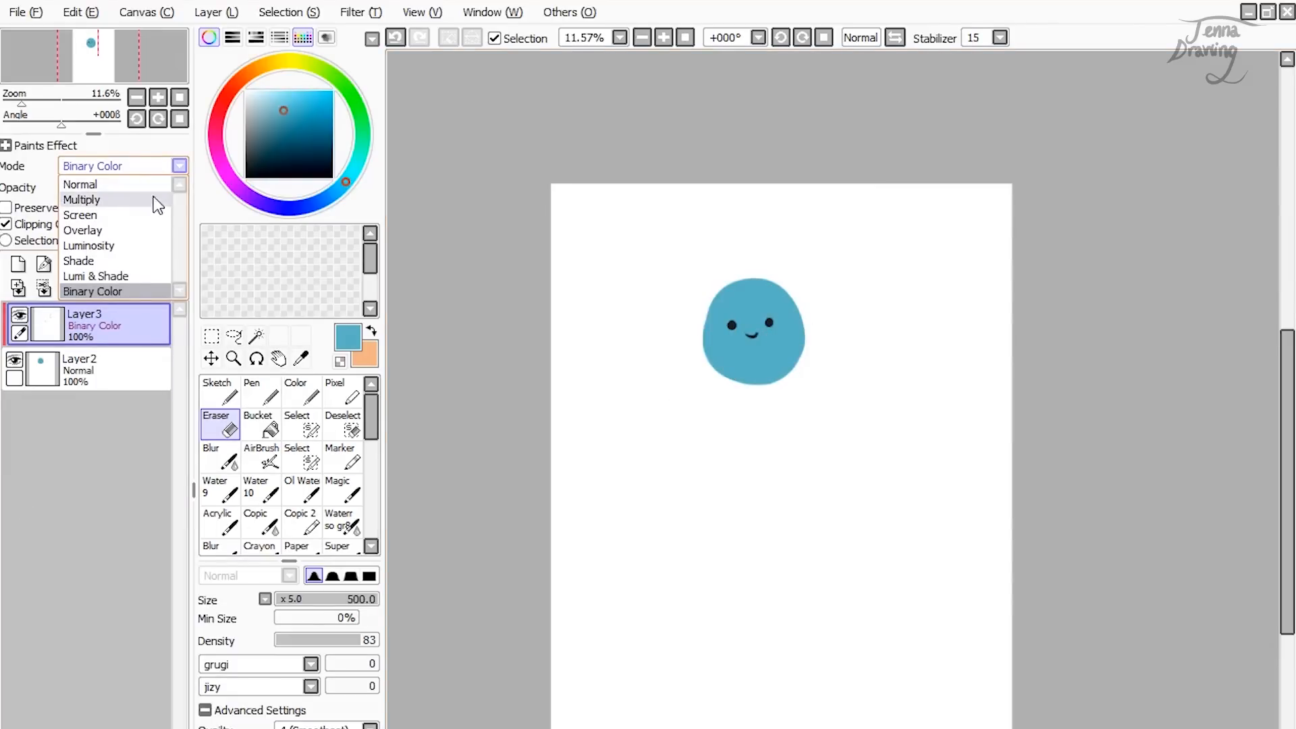
click(118, 262)
Step: Paint a blue-violet shadow along the circle's left edge on the clipped layer with the Sketch brush at size 170
click(217, 390)
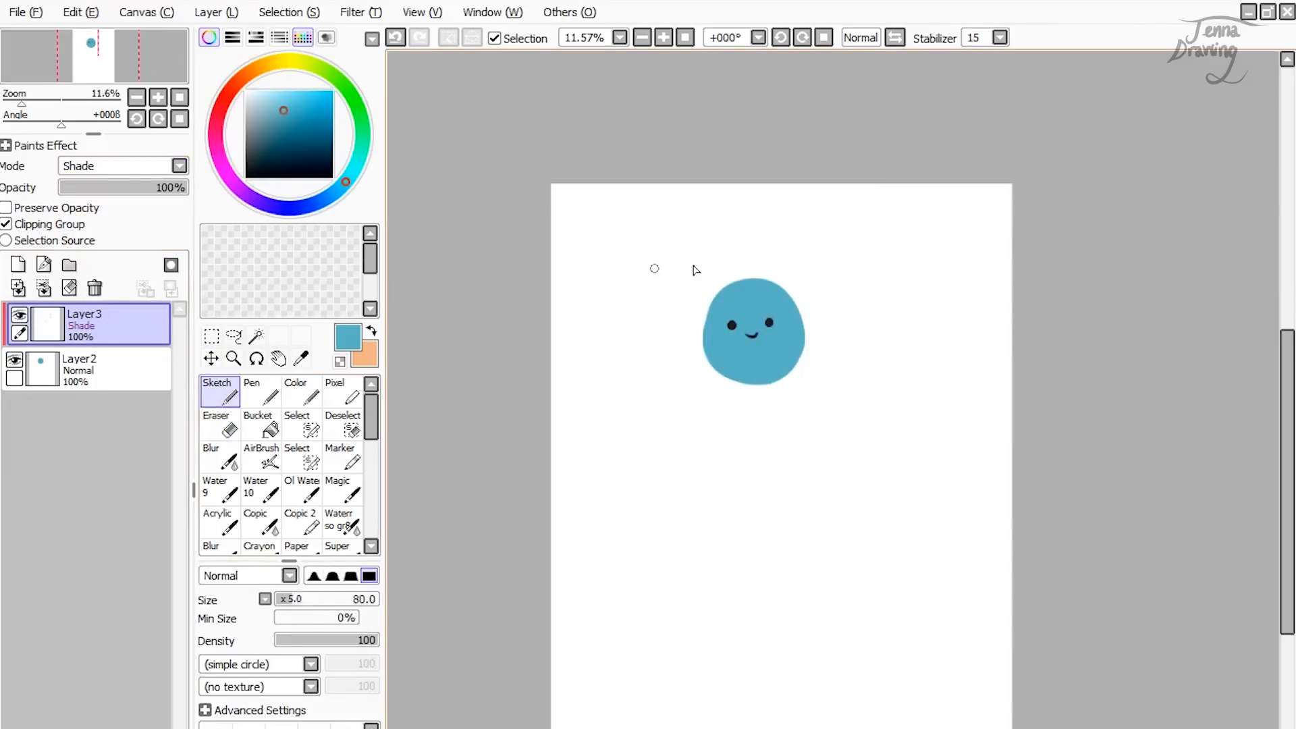
drag(302, 599, 312, 598)
drag(340, 185, 342, 191)
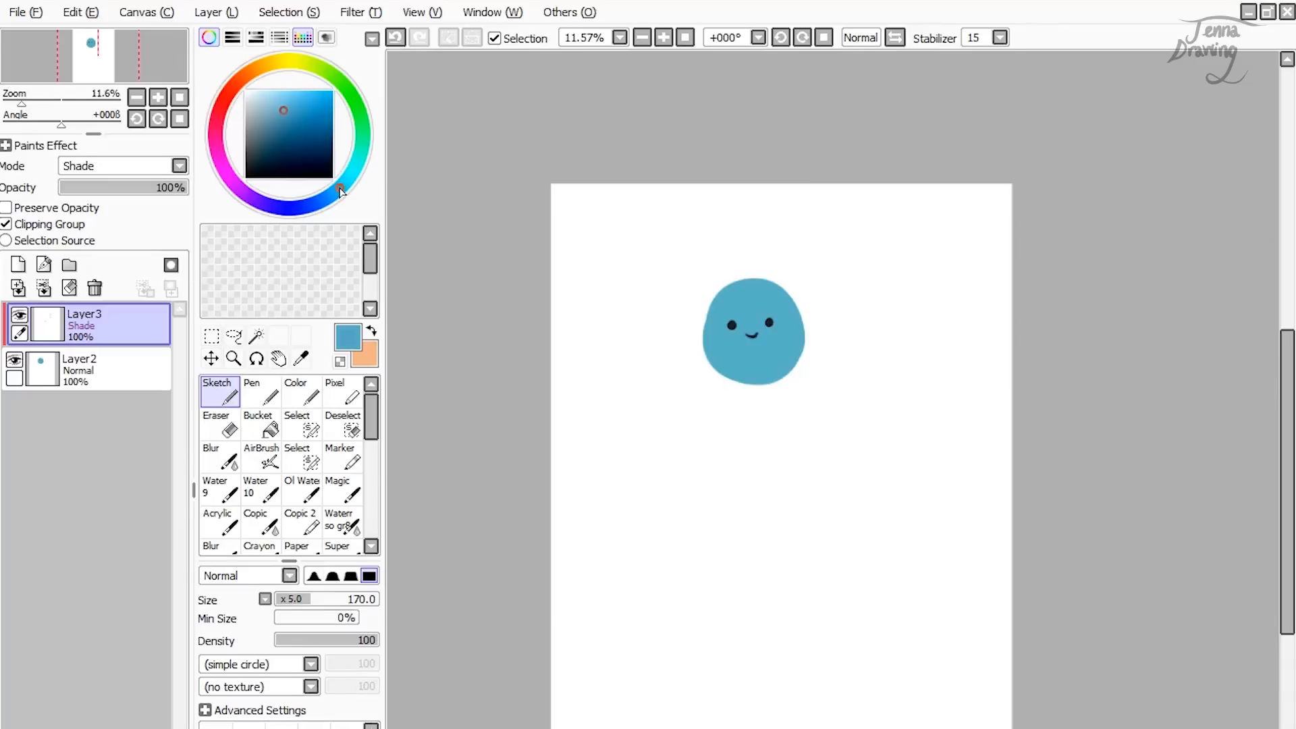
right_click(753, 286)
mouse_move(322, 212)
mouse_down()
mouse_move(256, 208)
mouse_move(279, 208)
mouse_up()
mouse_move(706, 311)
mouse_down()
mouse_move(743, 277)
mouse_move(773, 274)
mouse_move(721, 300)
mouse_move(706, 358)
mouse_move(719, 391)
mouse_move(682, 407)
mouse_up()
Step: Set the clipped shadow layer to Multiply, and widen the shadow down the circle's left side
click(177, 166)
click(160, 200)
mouse_move(742, 287)
mouse_down()
mouse_move(775, 275)
mouse_move(717, 309)
mouse_move(714, 376)
mouse_move(717, 295)
mouse_move(737, 407)
mouse_up()
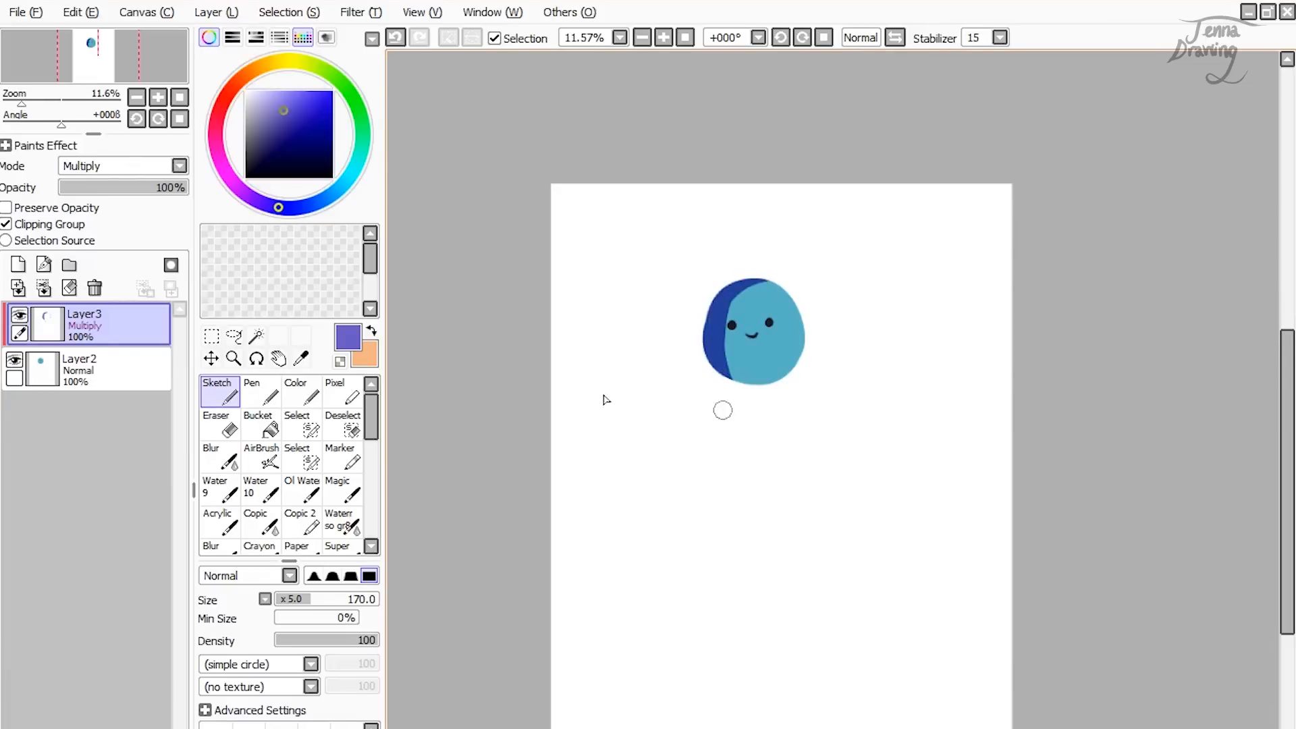
Step: Extend the Multiply shadow along the circle's bottom and right edge, and lower the shadow layer's opacity to 35%
mouse_move(729, 390)
mouse_down()
mouse_move(780, 378)
mouse_move(813, 341)
mouse_move(777, 381)
mouse_move(798, 354)
mouse_move(797, 321)
mouse_up()
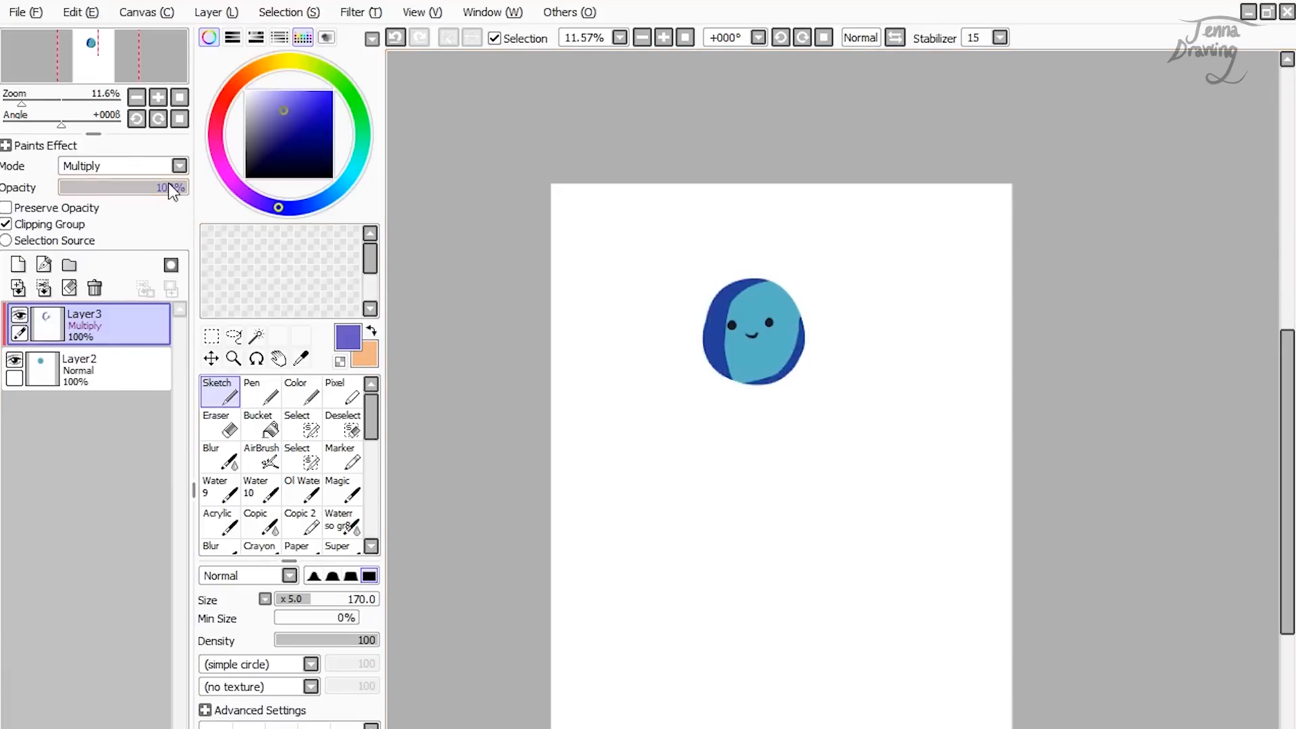
mouse_move(170, 188)
mouse_down()
mouse_move(117, 197)
mouse_move(82, 181)
mouse_move(106, 190)
mouse_up()
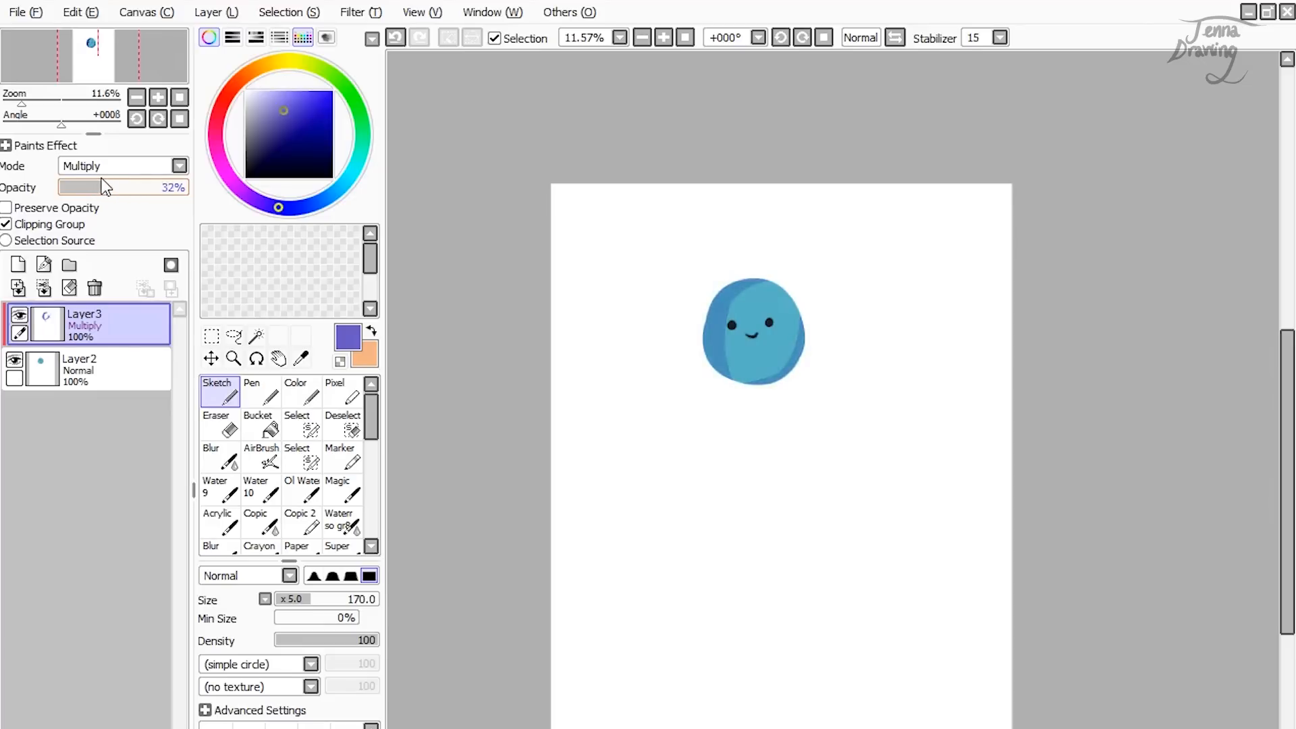
Step: Soften the shadow into the circle with the Blur brush at size 410, and merge the shadow layer into Layer2
click(229, 464)
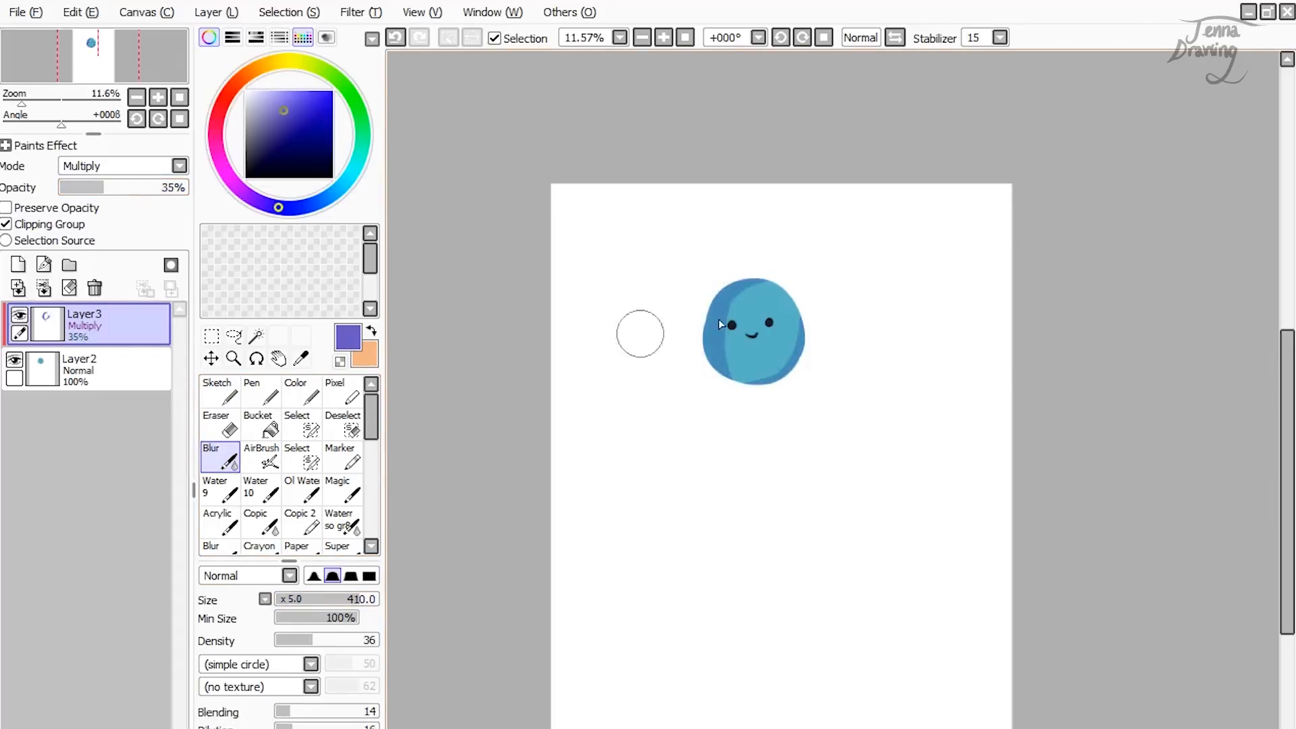
mouse_move(748, 284)
mouse_down()
mouse_move(713, 347)
mouse_move(721, 367)
mouse_move(707, 353)
mouse_move(709, 366)
mouse_move(754, 277)
mouse_move(698, 289)
mouse_move(816, 301)
mouse_move(810, 355)
mouse_move(806, 315)
mouse_move(783, 370)
mouse_move(732, 390)
mouse_move(782, 371)
mouse_move(804, 333)
mouse_move(804, 366)
mouse_move(746, 392)
mouse_move(799, 338)
mouse_move(799, 275)
mouse_up()
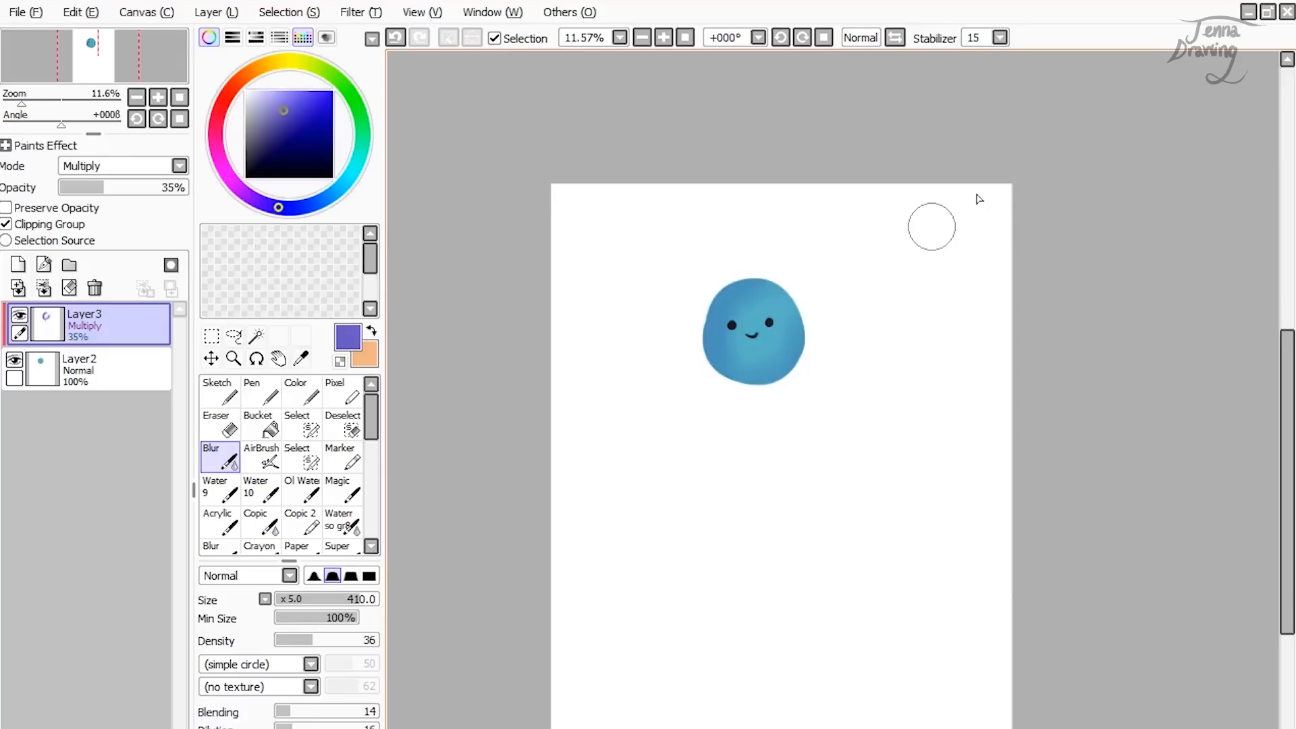
key(ctrl+e)
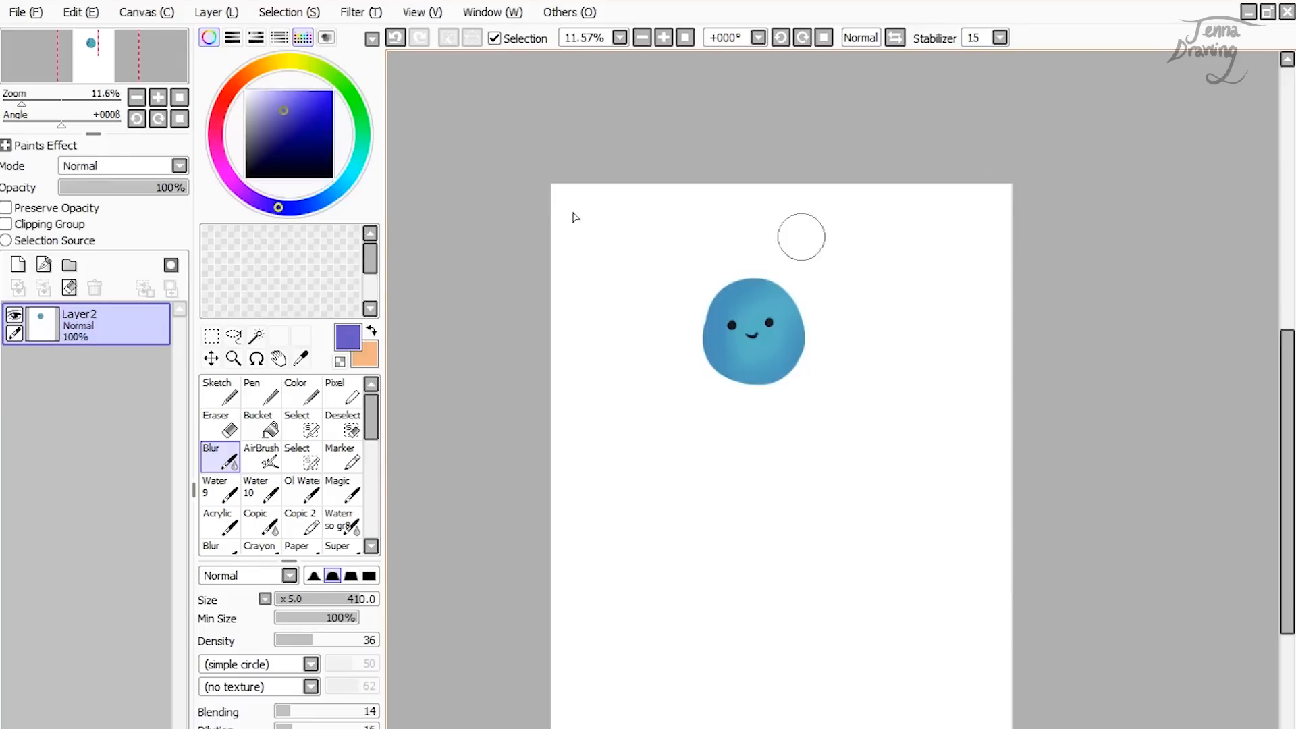
Step: Add a new layer in Luminosity mode above the circle, and sample the circle's light blue as the paint colour
click(19, 265)
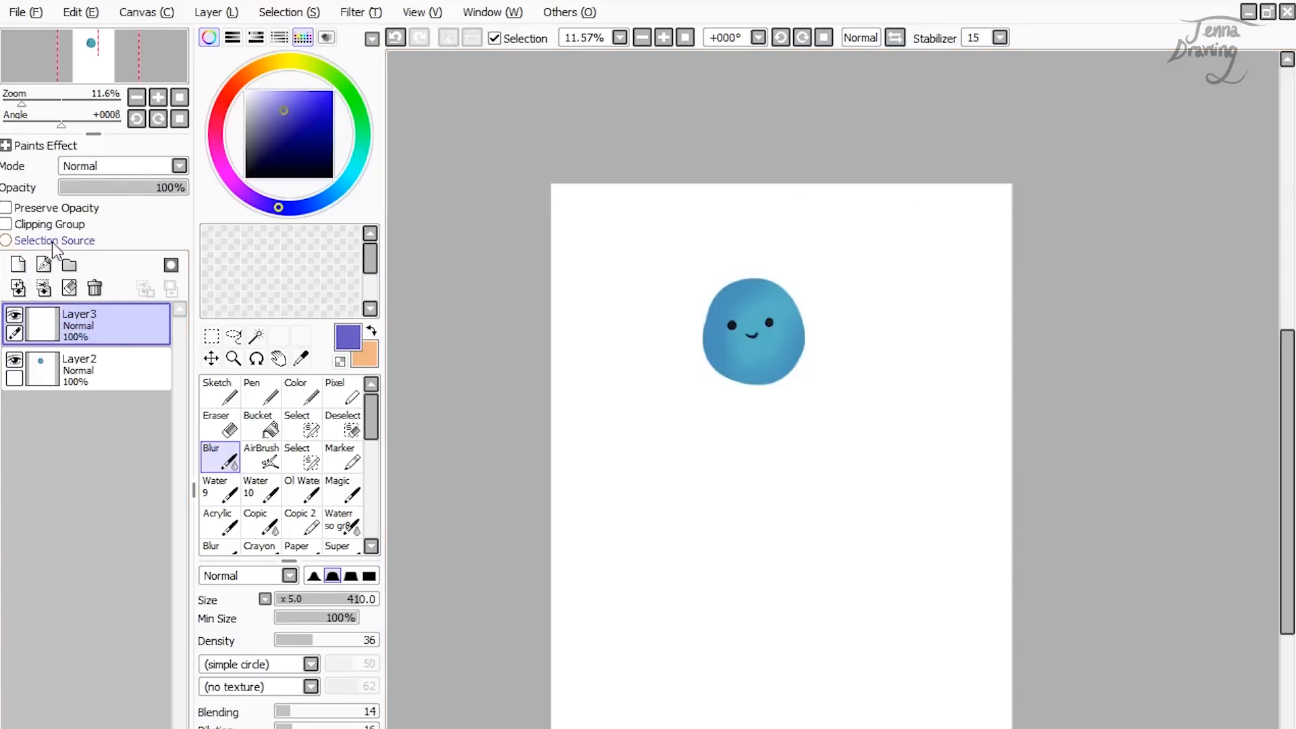
click(139, 164)
click(128, 245)
alt+click(746, 338)
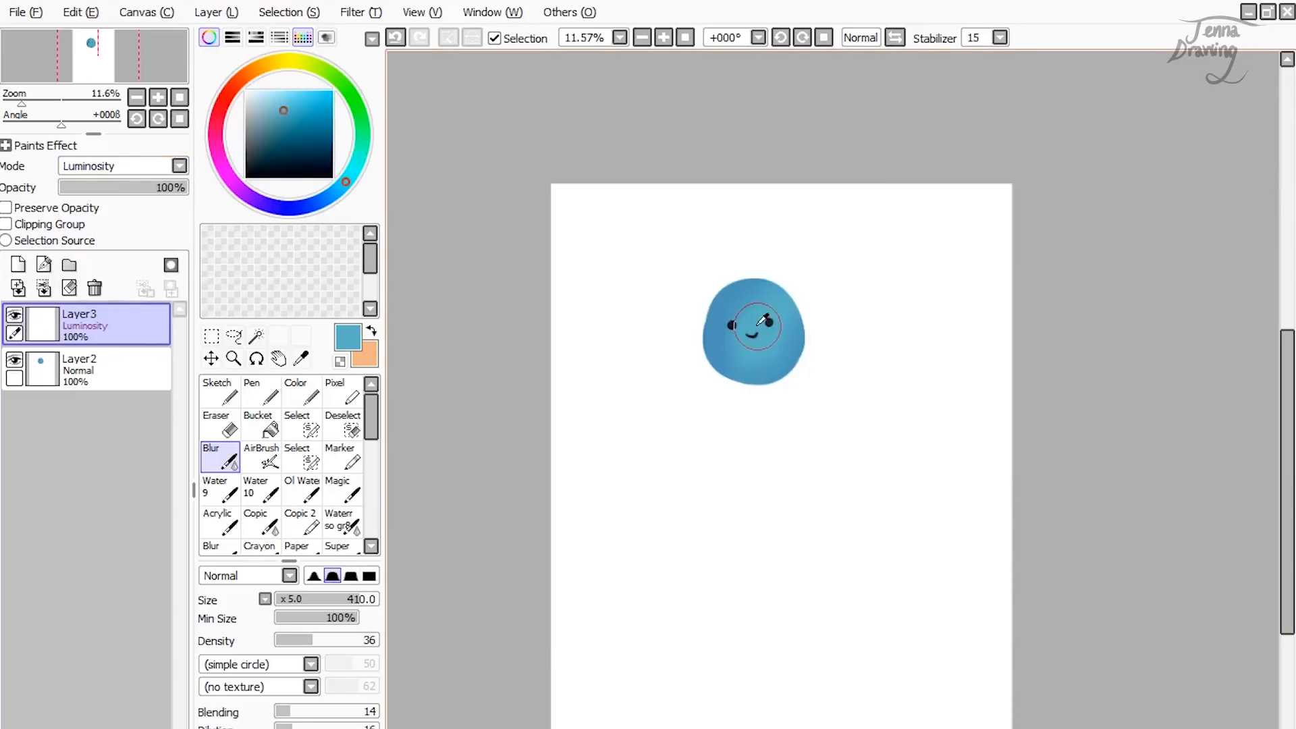
Step: Paint soft highlights near the circle's top and bottom with the Blur brush at size 210, and merge the layer into Layer2
drag(312, 599, 320, 601)
drag(744, 301, 768, 305)
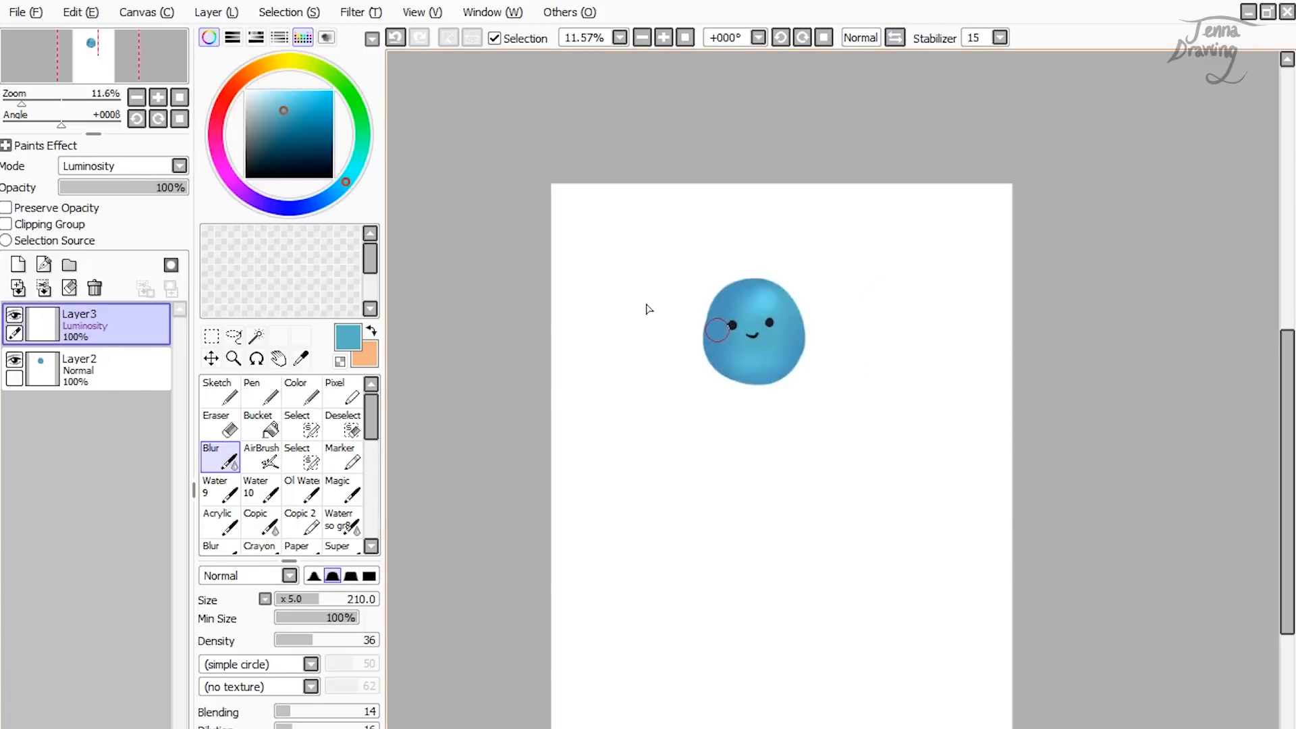
key(ctrl+z)
key(ctrl+z)
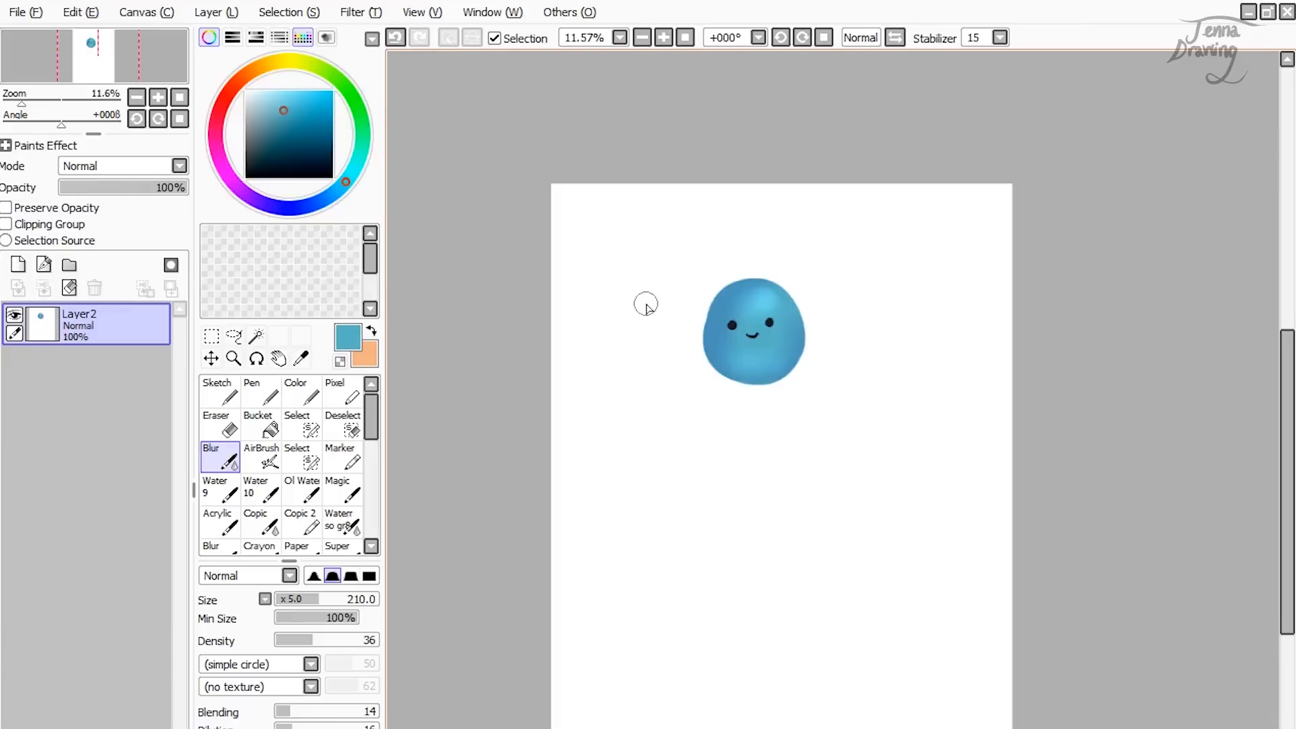
Step: Draw two black stick legs with feet beneath the circle using the Sketch brush at size 170
click(233, 359)
drag(673, 231, 893, 484)
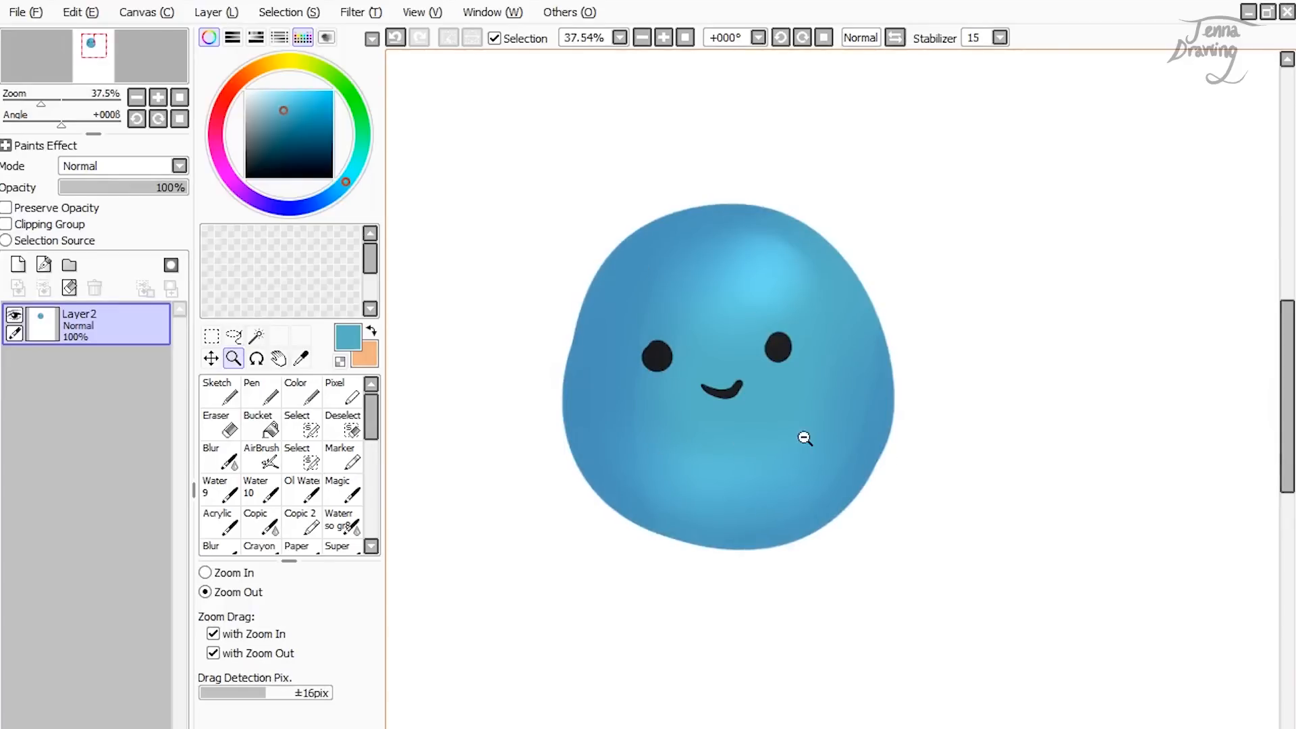
click(911, 347)
click(911, 354)
click(911, 355)
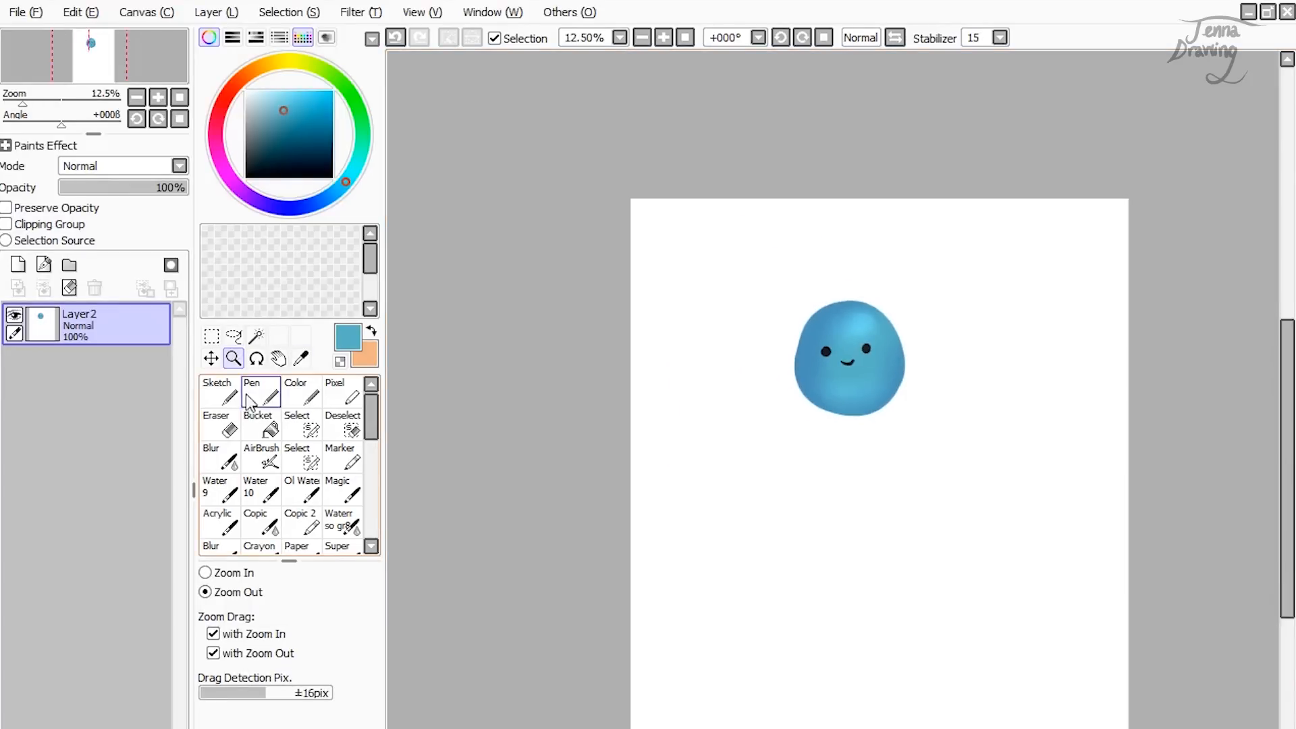
click(220, 392)
drag(259, 144, 245, 170)
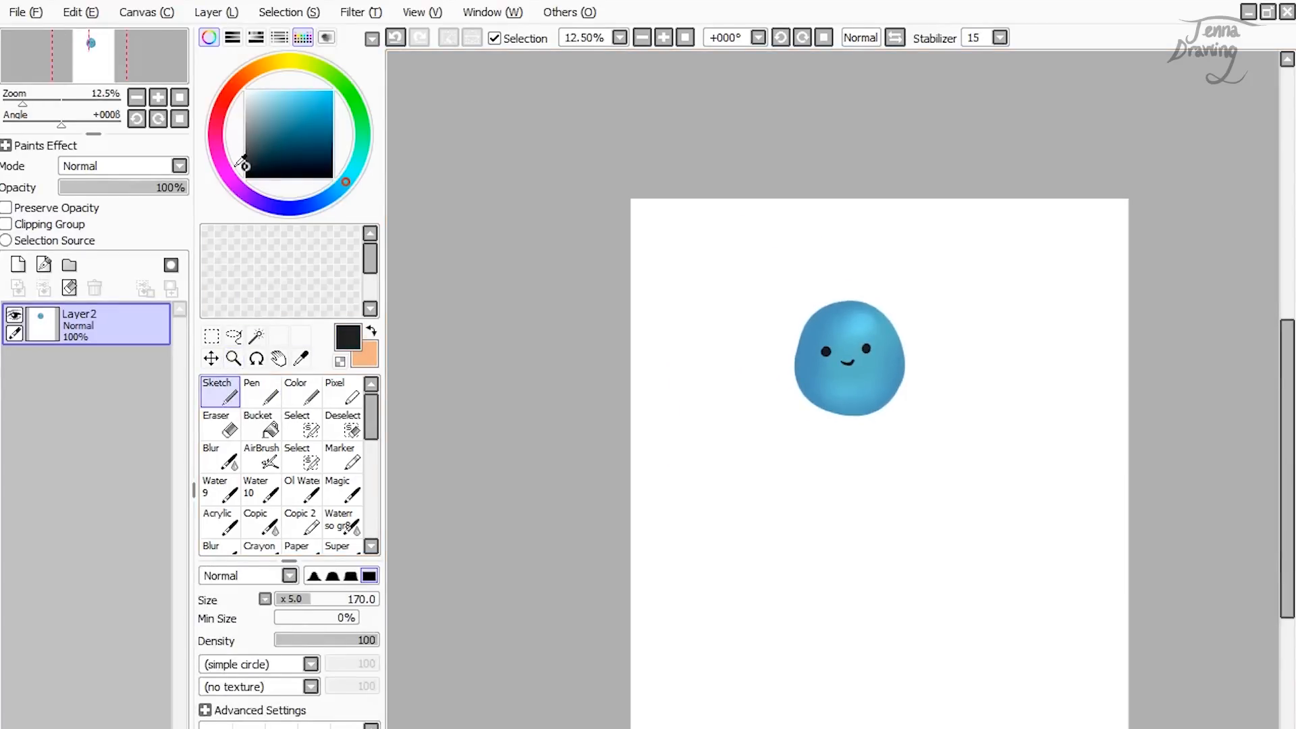
mouse_move(833, 413)
mouse_down()
mouse_move(828, 443)
mouse_move(870, 440)
mouse_up()
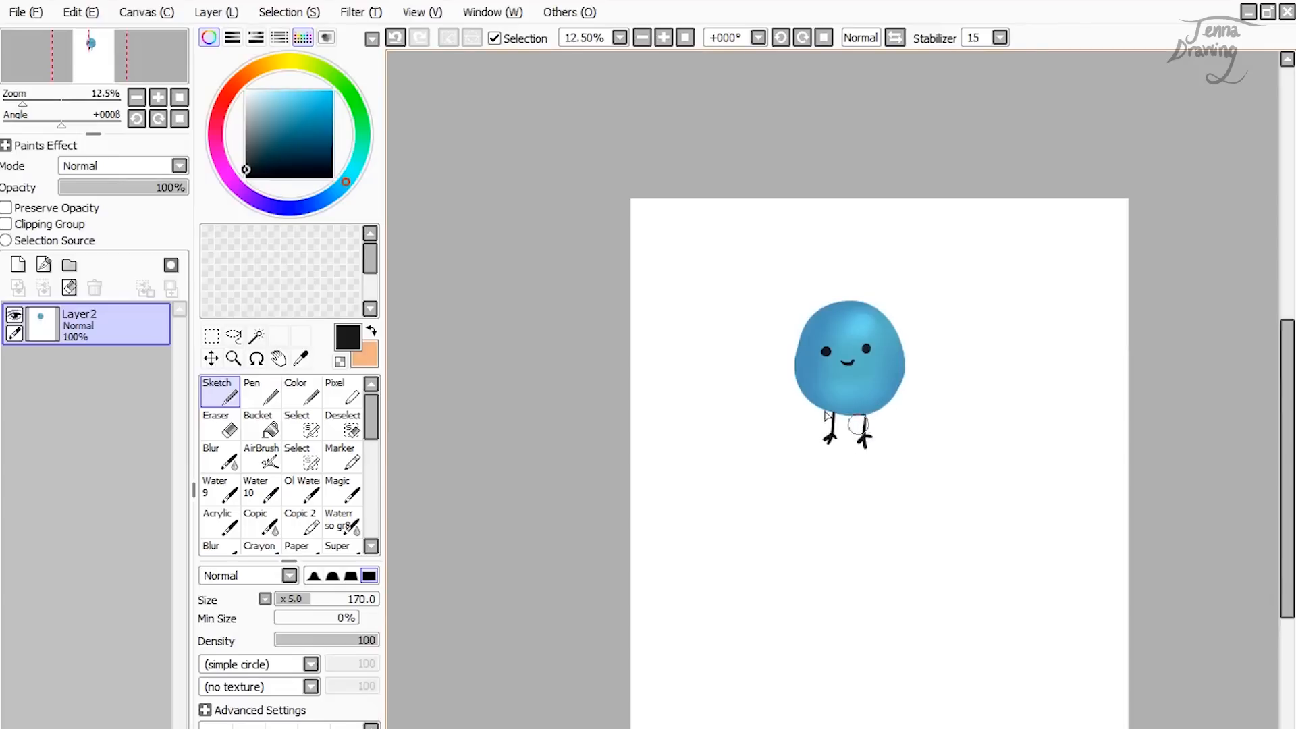
Step: Draw stick arms with hands on both sides of the circle, and handwrite "Yay!" above its head
drag(796, 353, 768, 327)
drag(904, 359, 929, 333)
drag(823, 272, 852, 272)
click(852, 276)
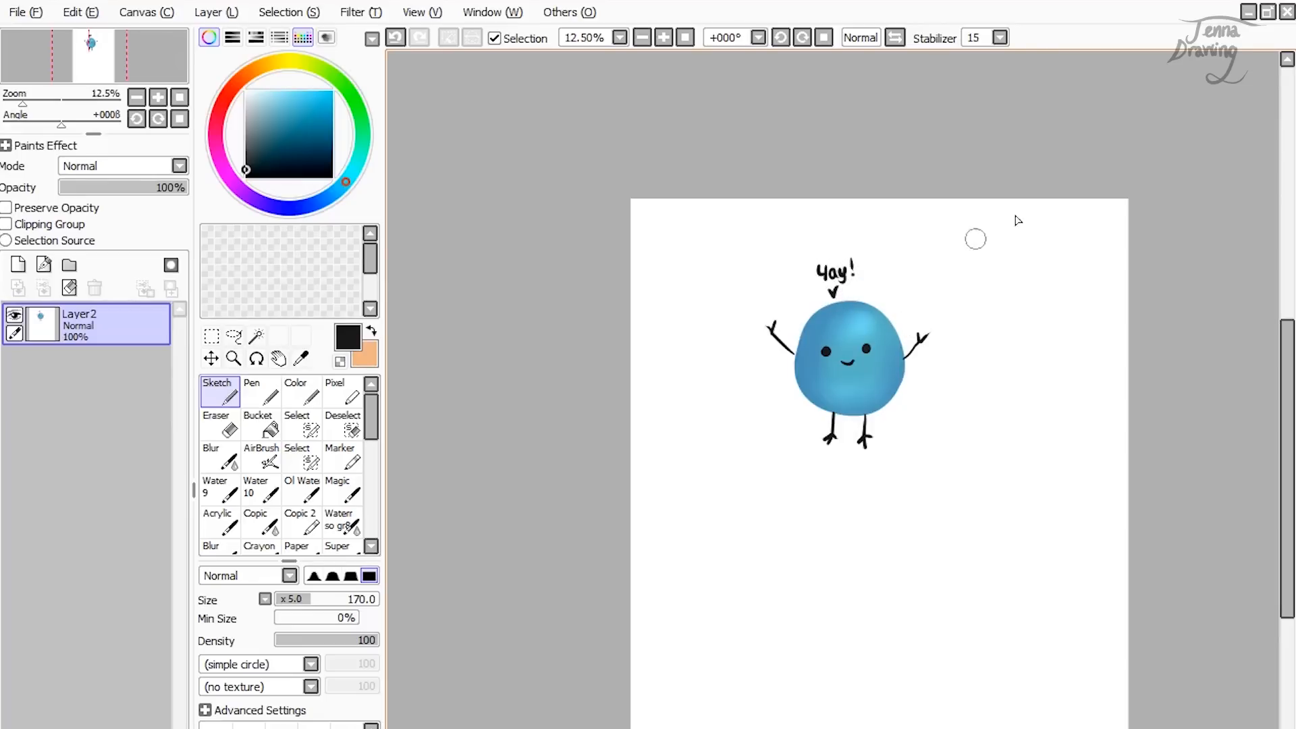
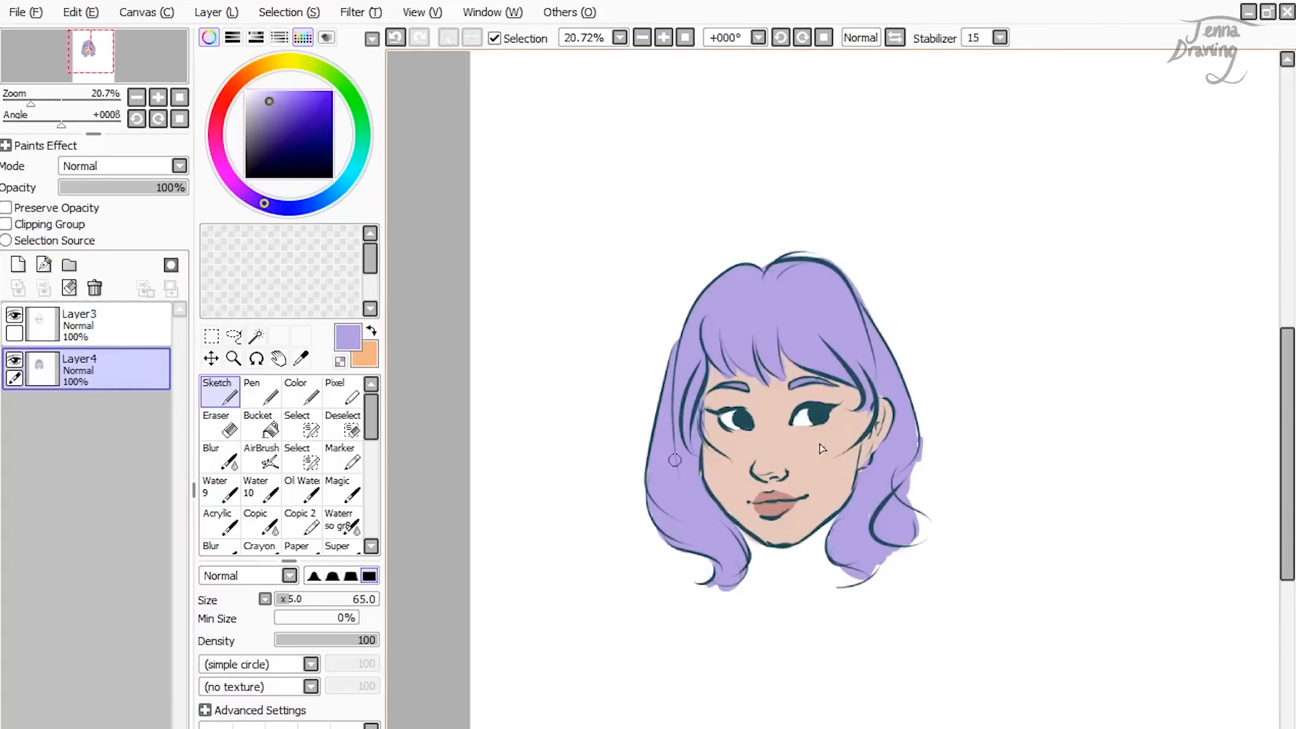
Step: Examine the purple-haired portrait at different magnifications, from close-up line detail to the whole head
key(ctrl+alt+space)
drag(668, 324, 935, 560)
click(937, 591)
click(941, 584)
click(710, 388)
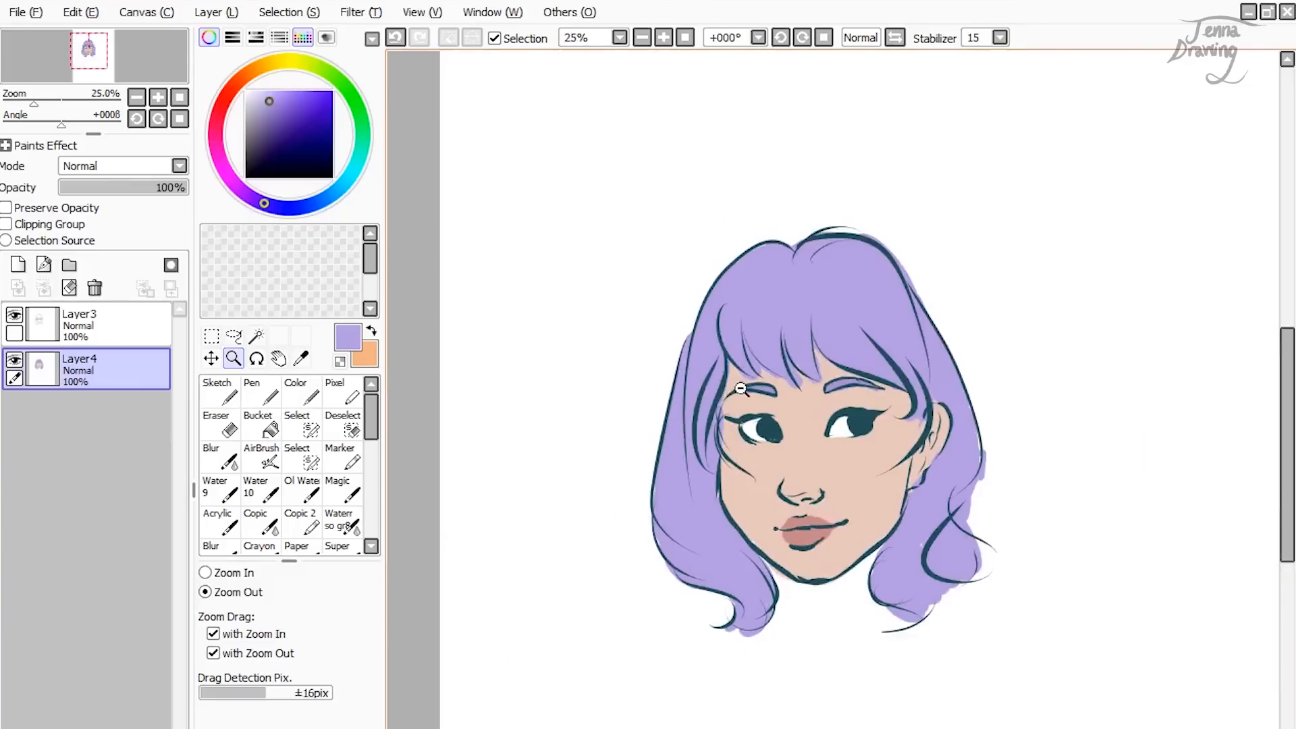
drag(770, 367, 791, 348)
click(819, 289)
click(811, 297)
click(812, 306)
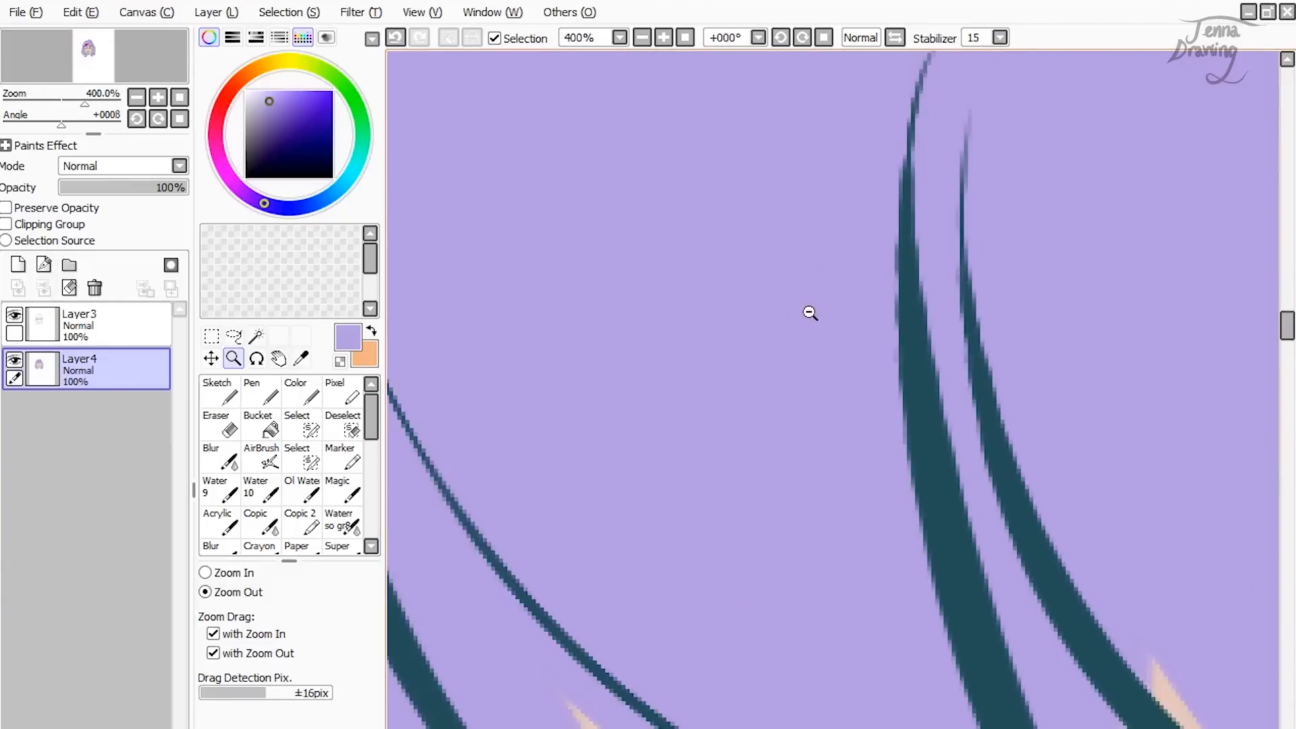
click(811, 317)
click(810, 324)
click(790, 338)
click(788, 331)
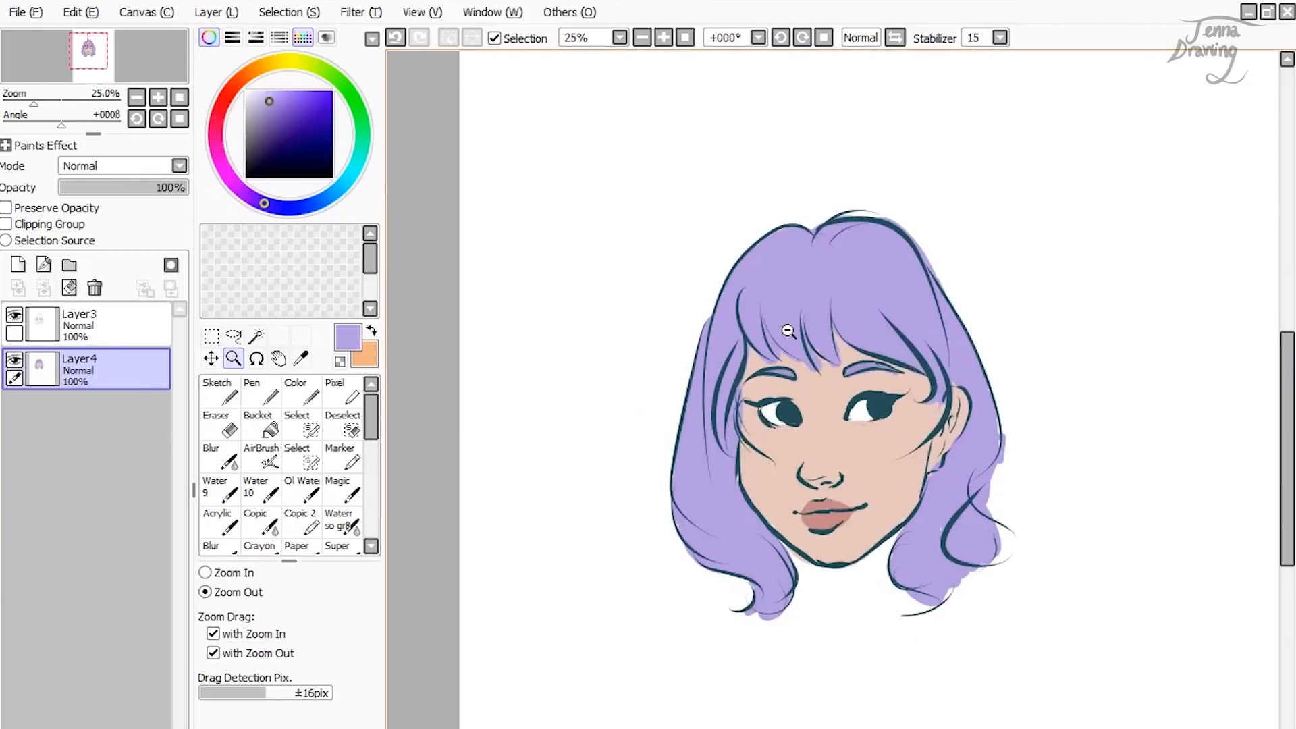
click(762, 264)
drag(685, 232, 976, 572)
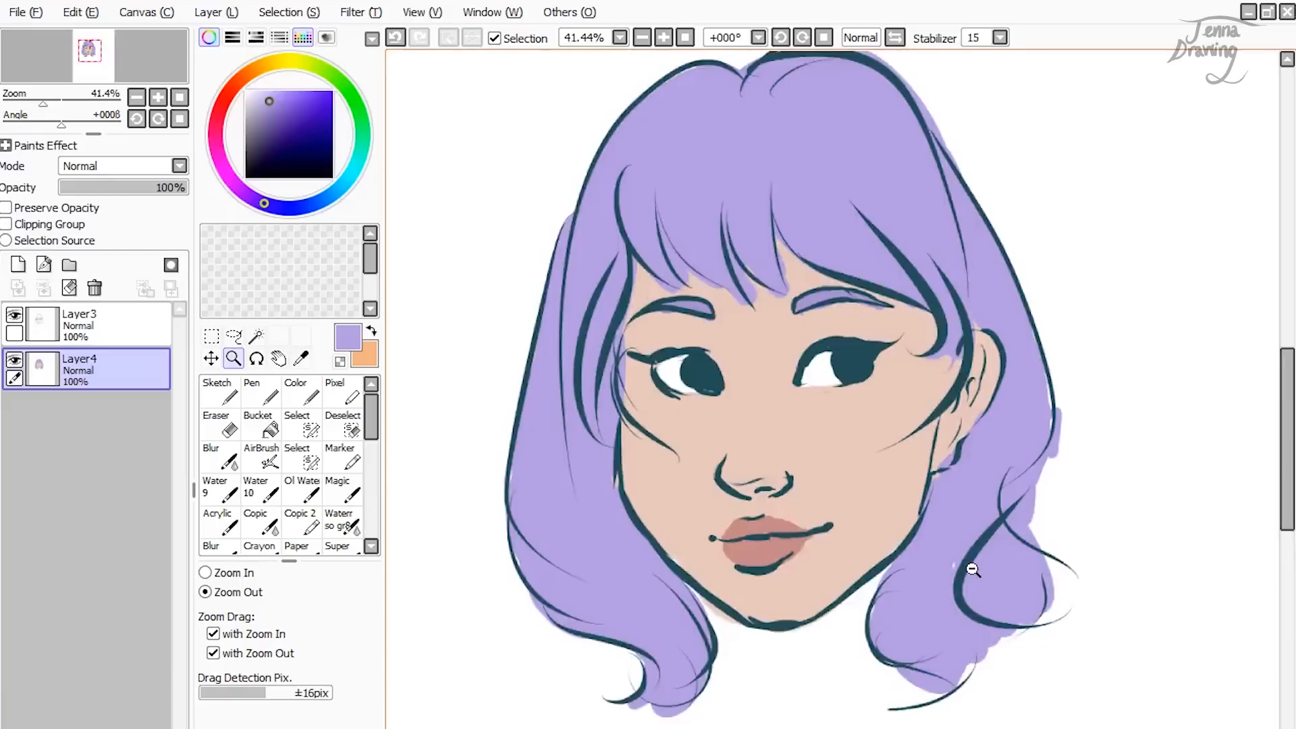
click(963, 561)
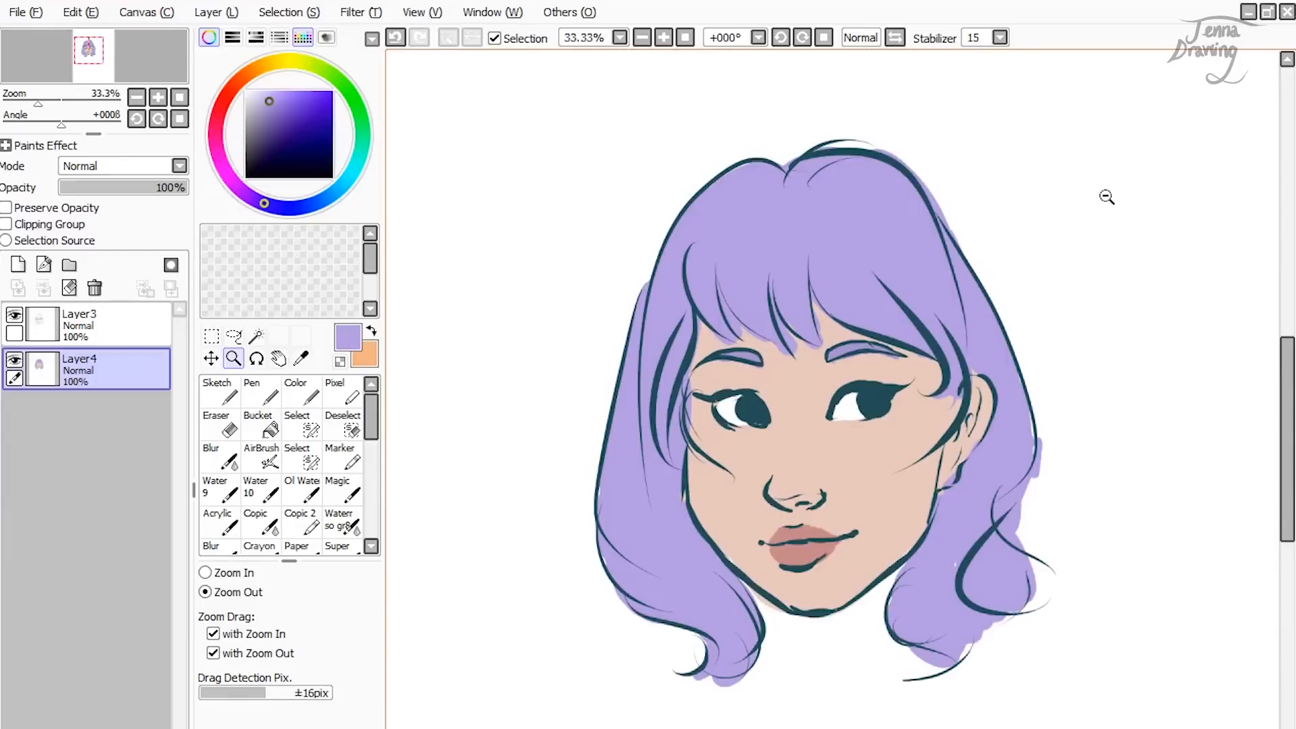
click(740, 398)
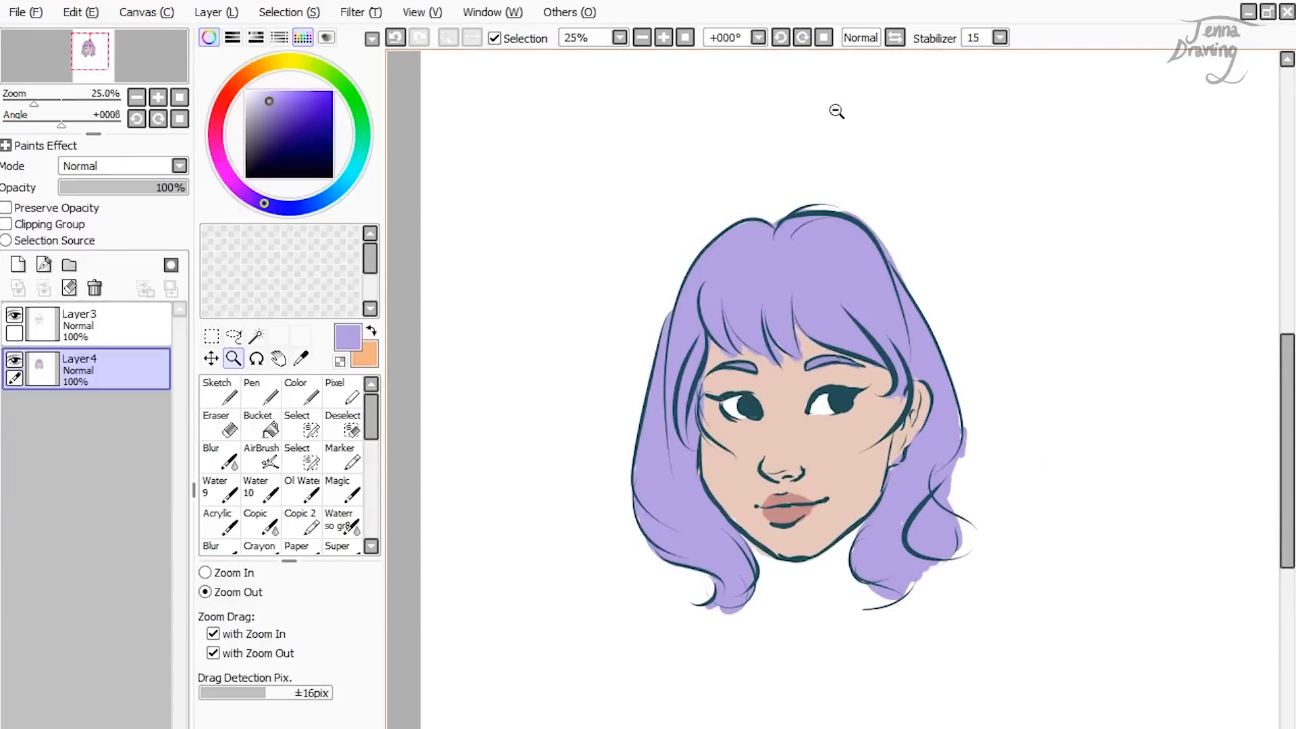
Step: Check the portrait in the horizontally mirrored view, trying a lasso selection around the nose on Layer3, and restore the normal view
click(895, 38)
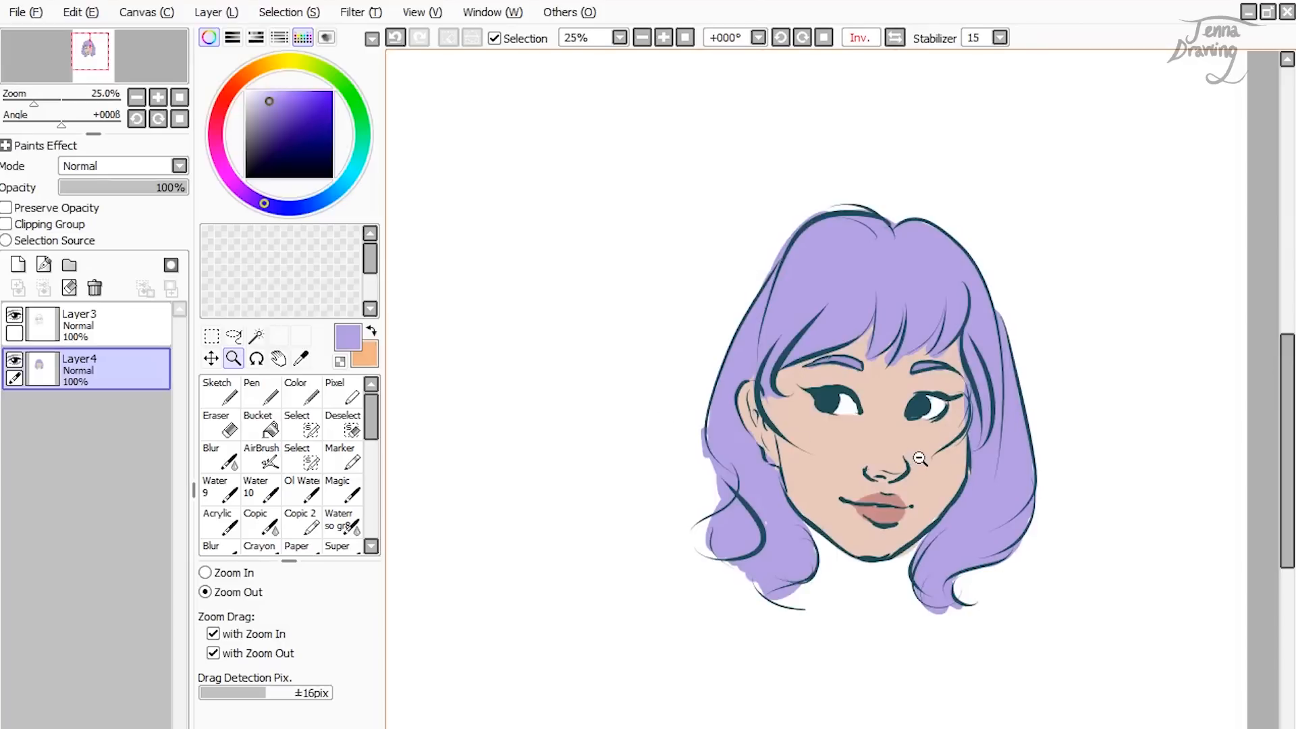
click(138, 323)
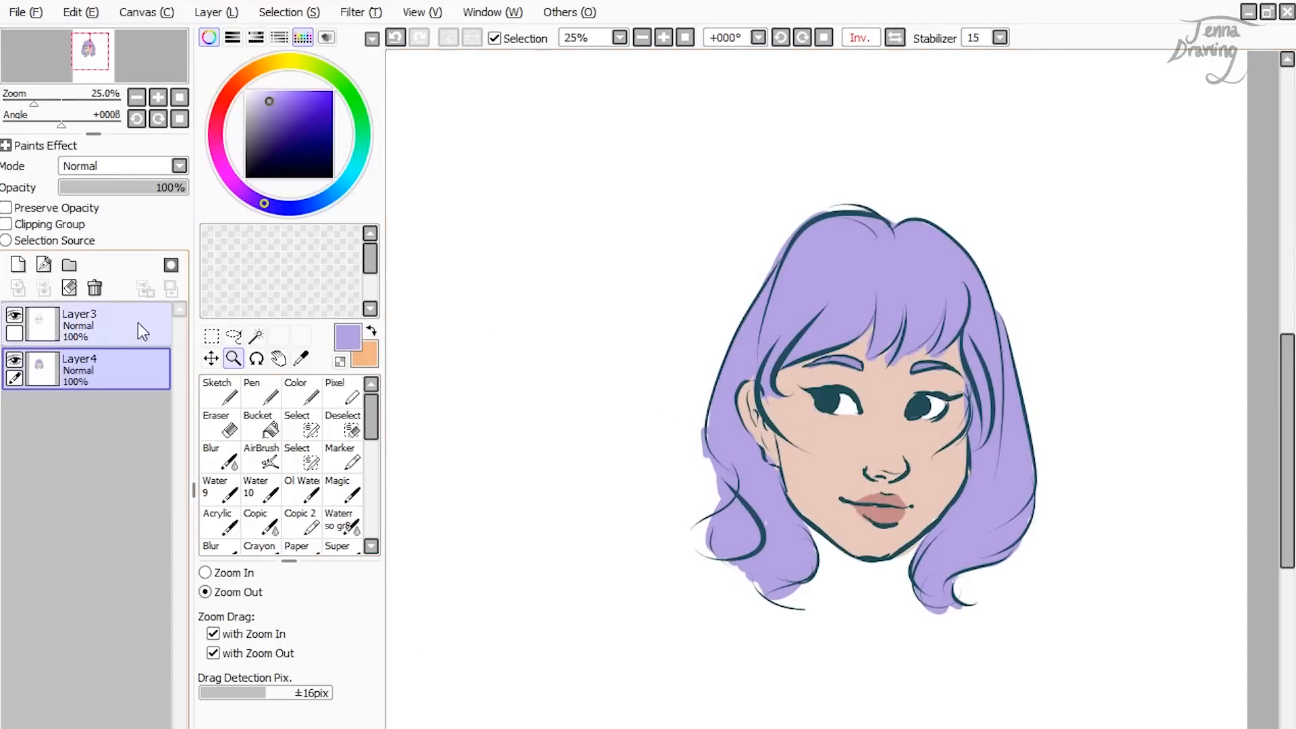
click(234, 335)
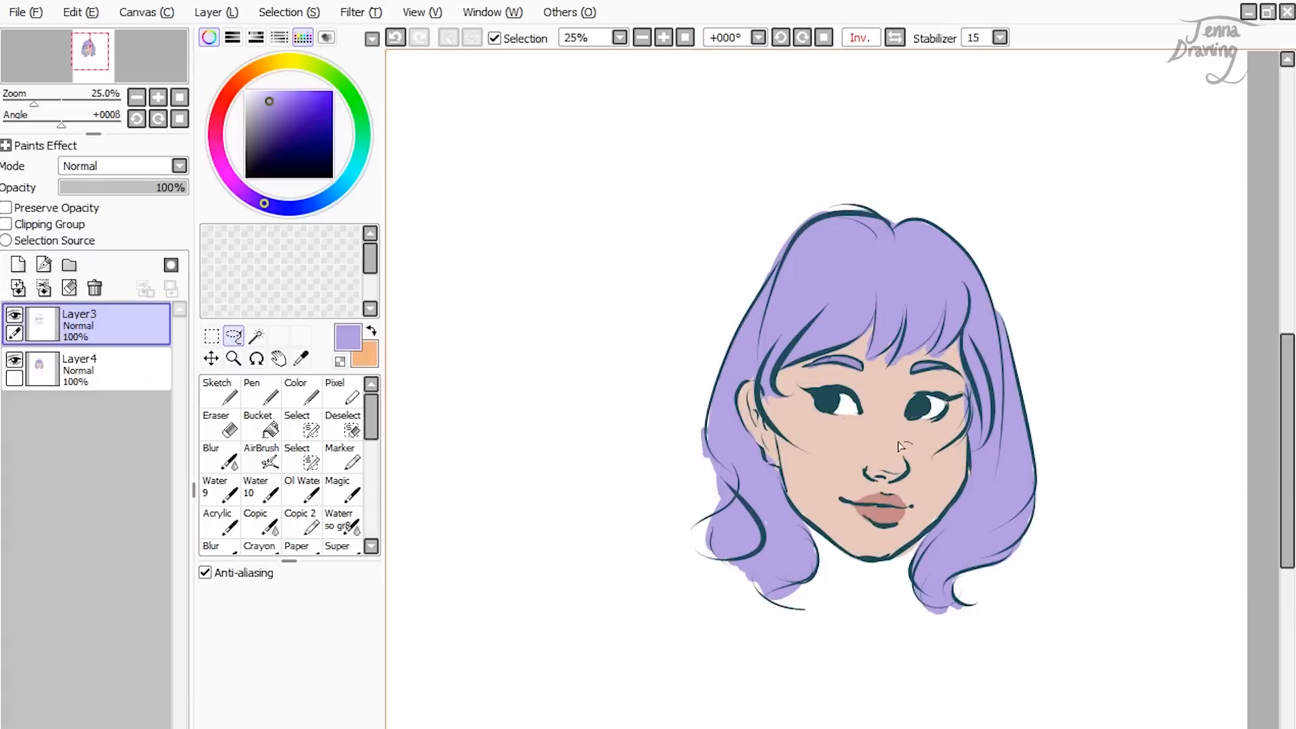
mouse_move(884, 487)
mouse_down()
mouse_move(918, 485)
mouse_move(897, 452)
mouse_move(893, 467)
mouse_up()
key(ctrl+d)
click(212, 336)
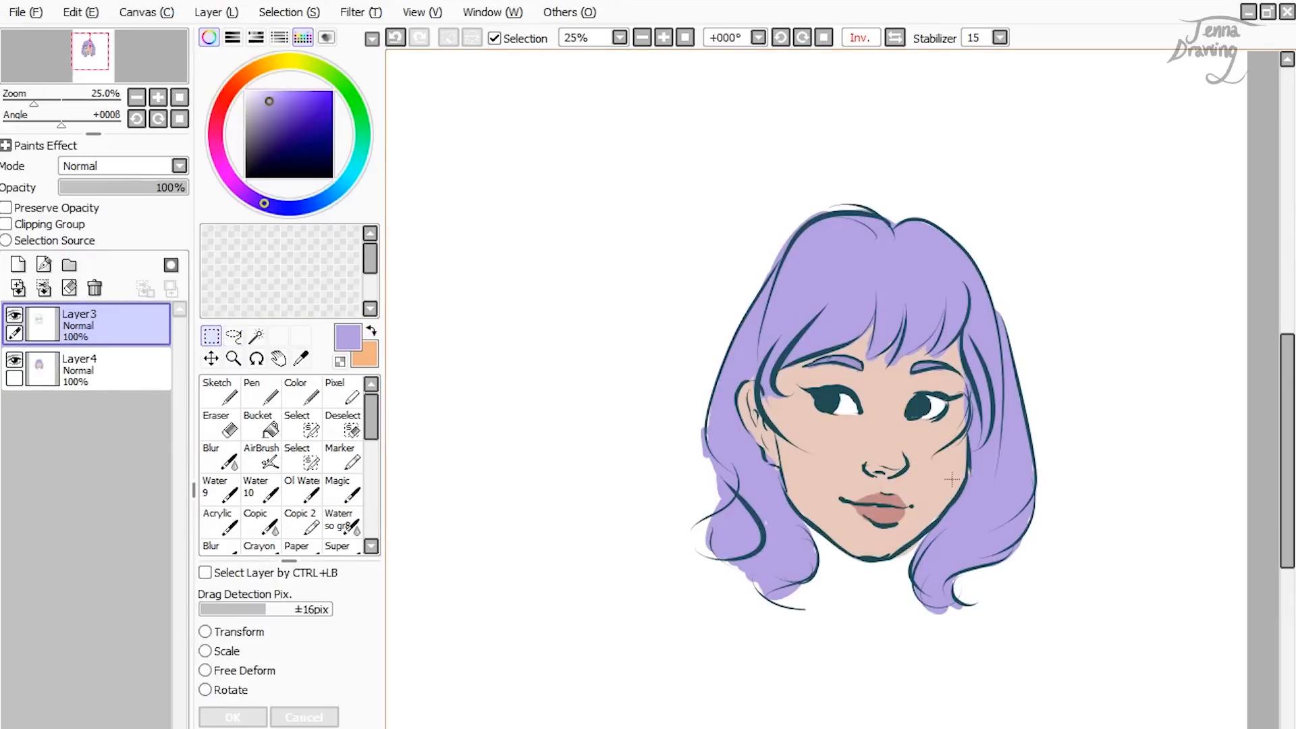
click(895, 38)
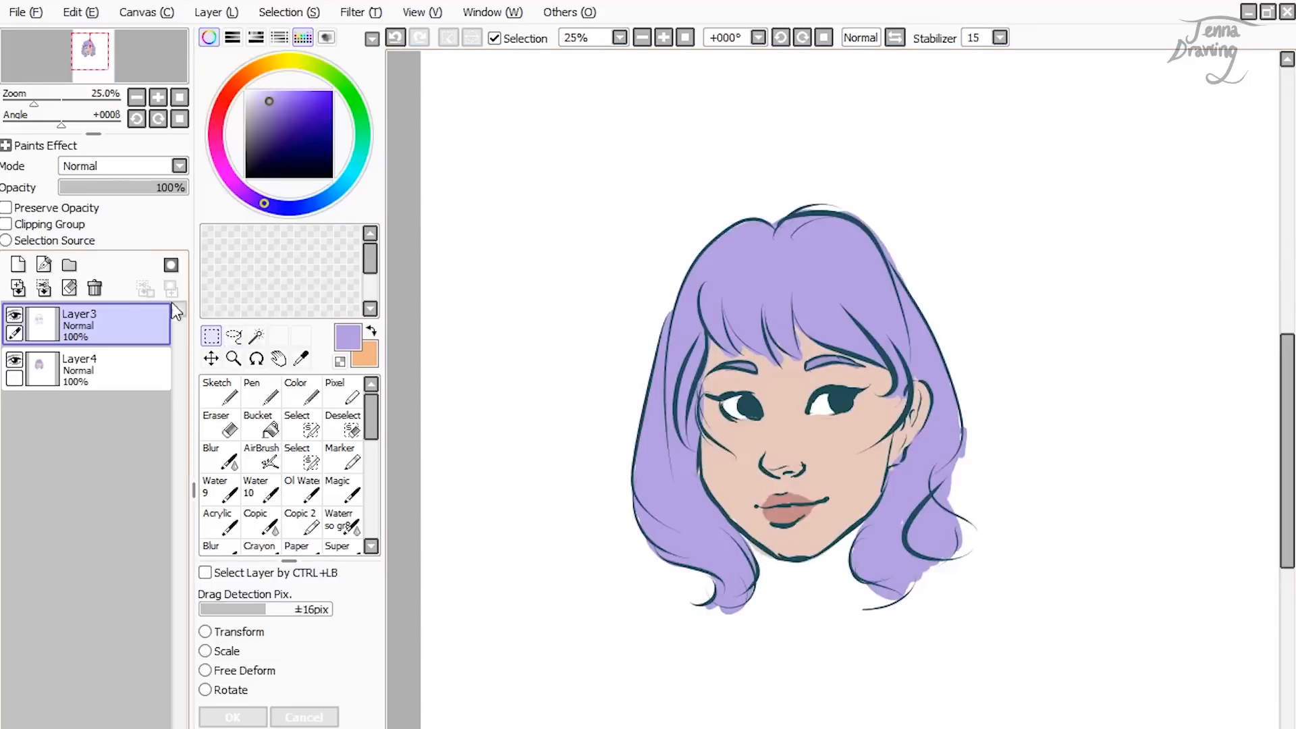
Step: Add a new layer above the line art on Layer3, and clip it to the line art
click(18, 270)
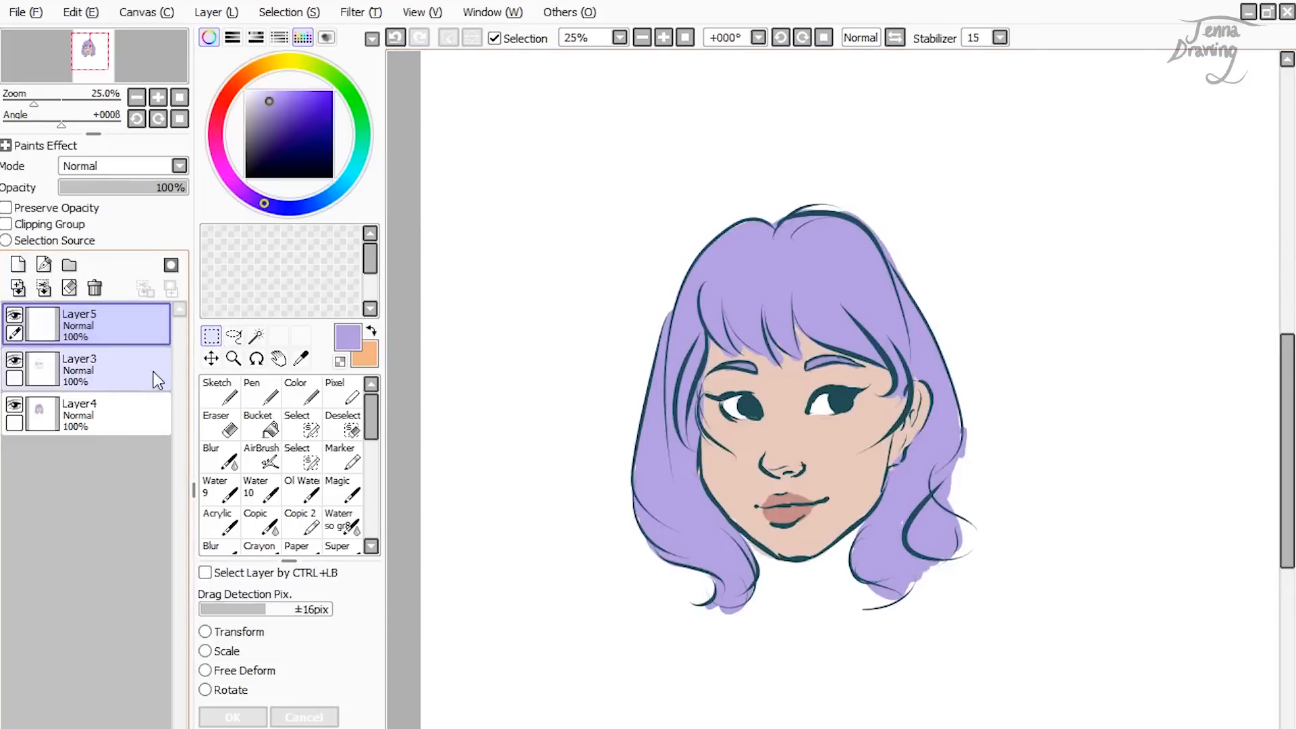
click(221, 393)
click(50, 364)
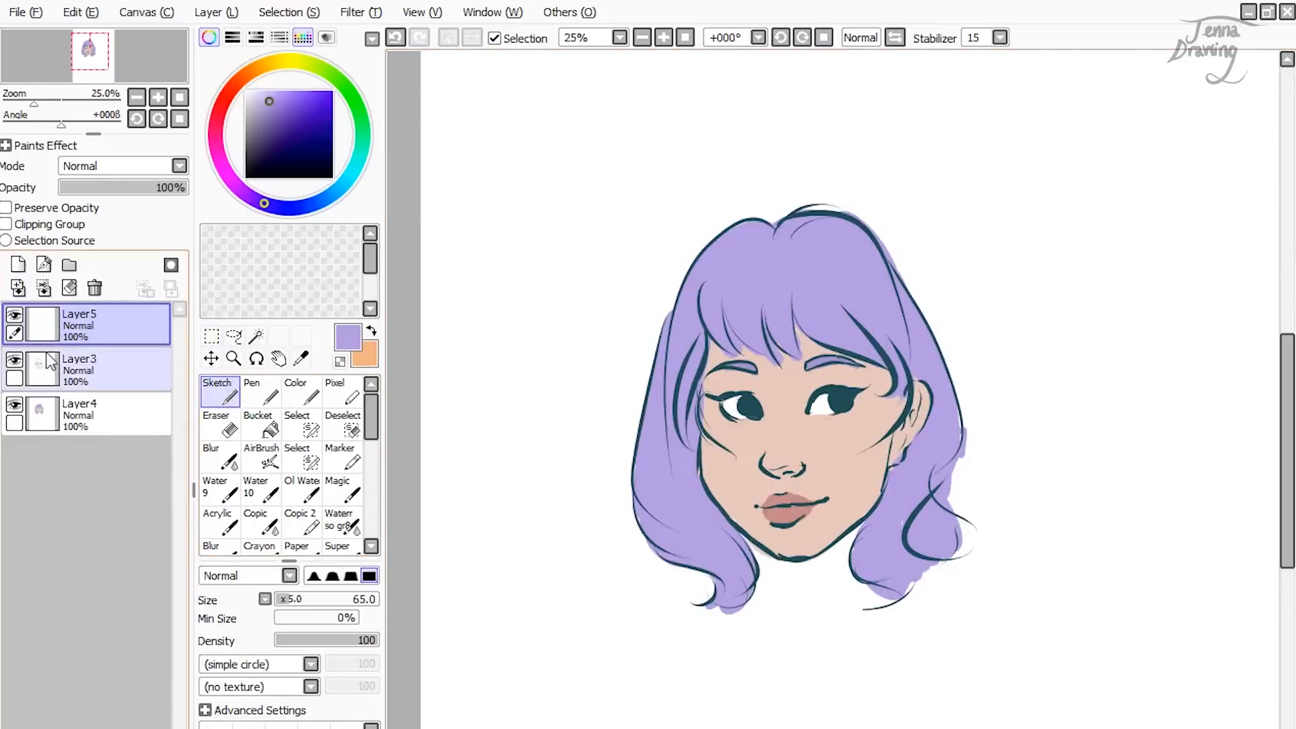
click(39, 322)
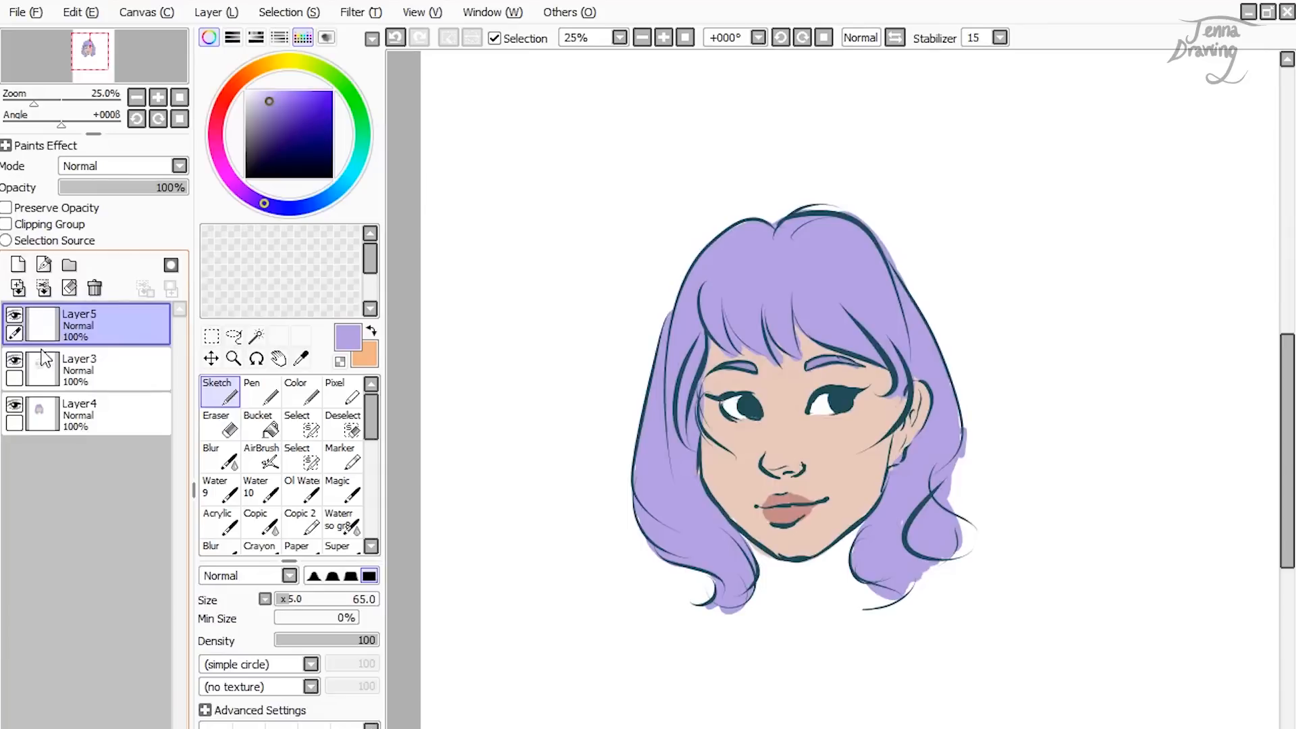
click(43, 229)
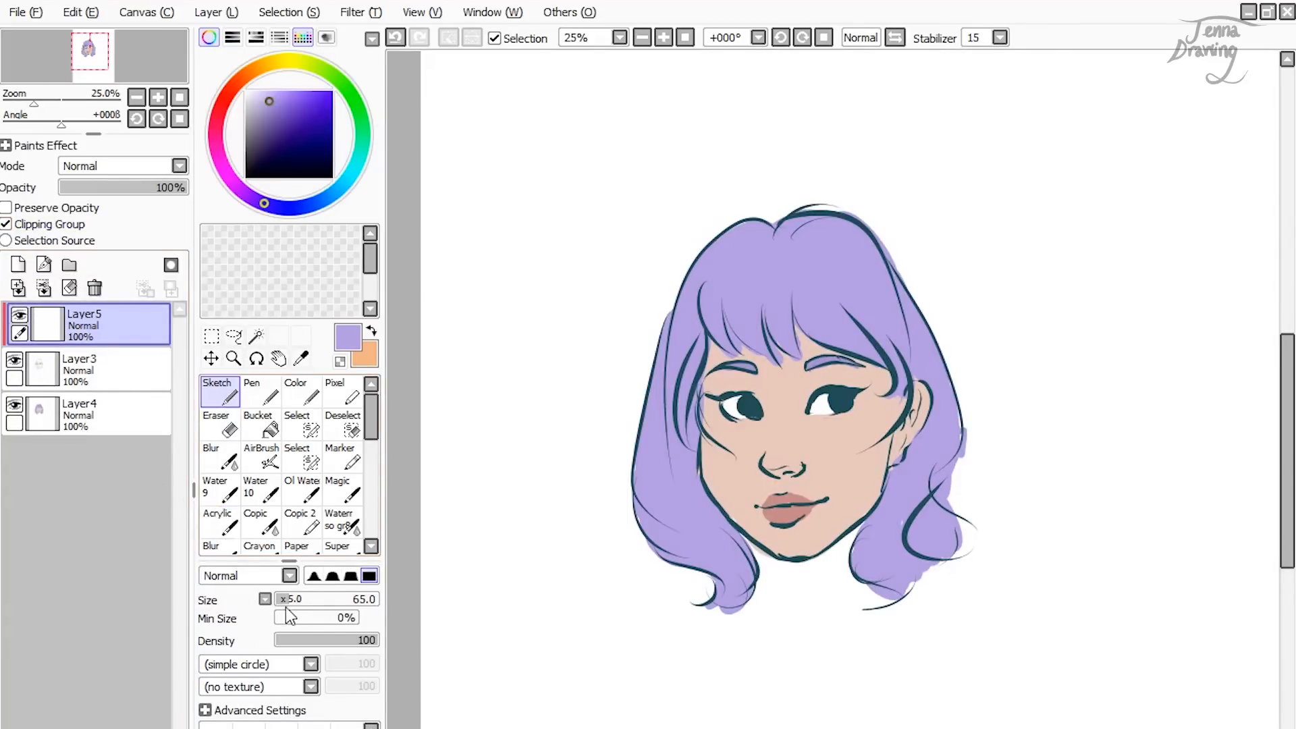
Step: Paint dark violet over the portrait's line art on the clipped layer with the Sketch brush at size 225
drag(330, 597, 348, 597)
click(279, 130)
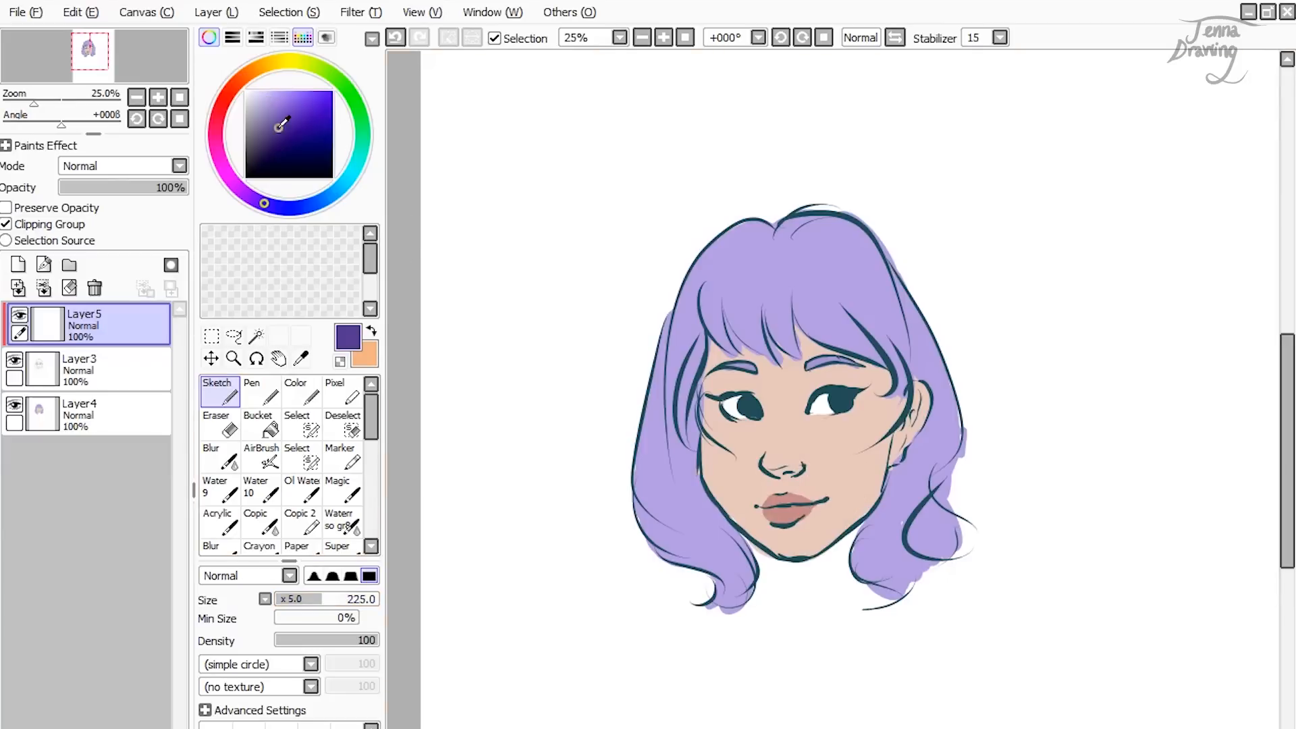
mouse_move(693, 442)
mouse_down()
mouse_move(873, 235)
mouse_move(893, 284)
mouse_move(773, 505)
mouse_move(802, 555)
mouse_move(804, 615)
mouse_move(896, 588)
mouse_move(854, 581)
mouse_move(686, 462)
mouse_up()
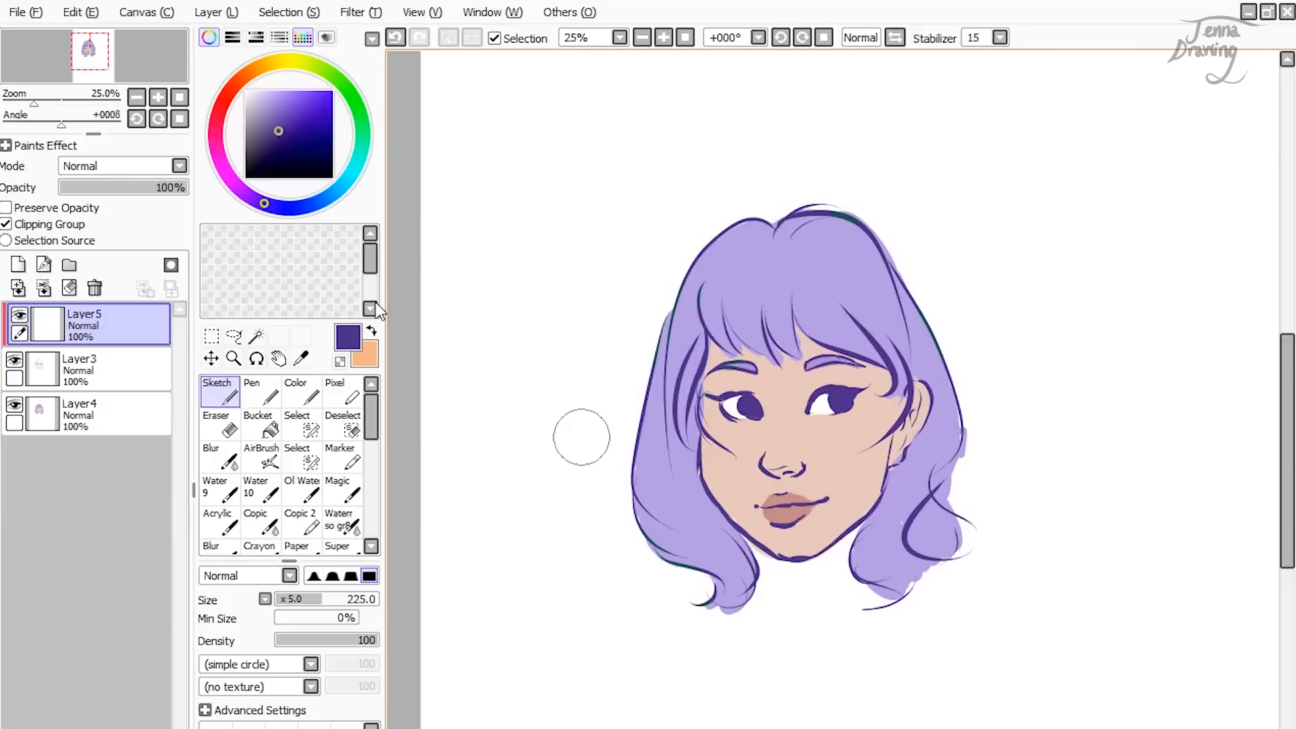
Step: Erase the dark violet from the clipped layer with the Eraser at size 500
click(221, 425)
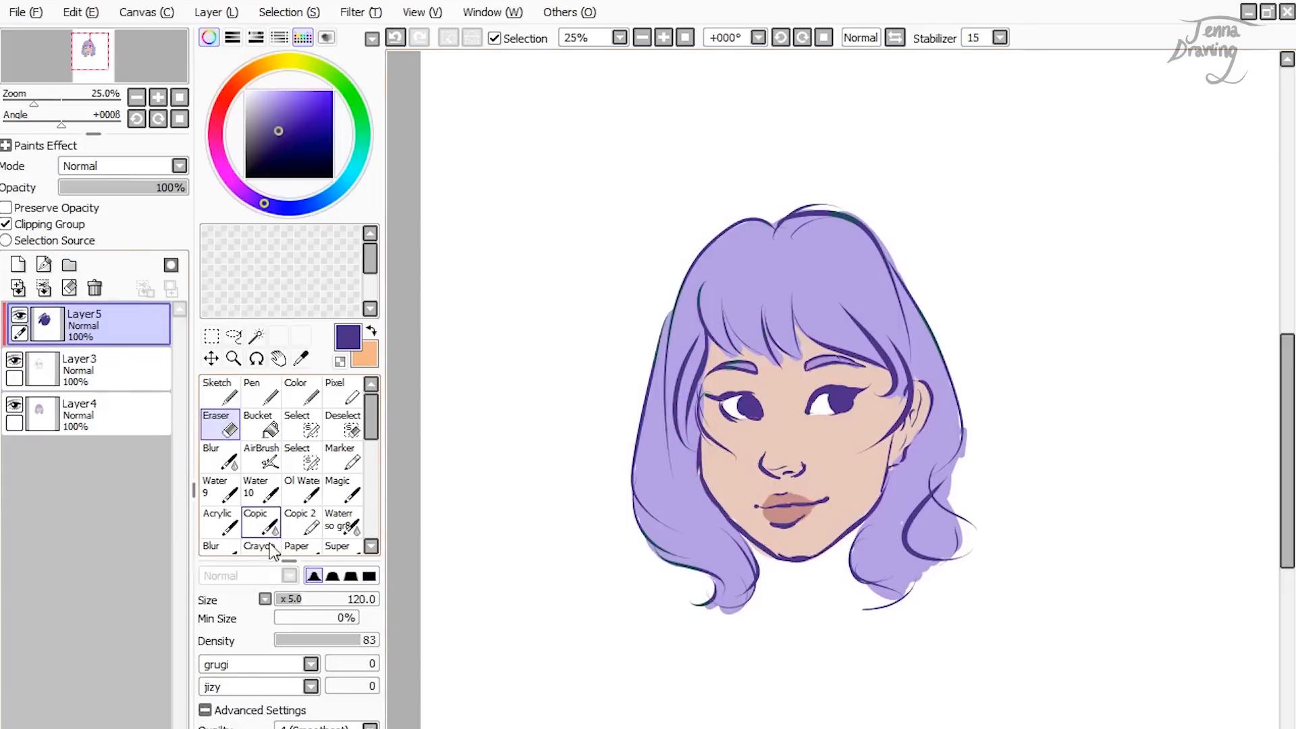
drag(323, 601, 378, 600)
mouse_move(627, 209)
mouse_down()
mouse_move(654, 496)
mouse_move(934, 488)
mouse_move(752, 231)
mouse_move(755, 332)
mouse_up()
Step: Recolour the hair and eyebrow line art on clipped Layer5 with a darker violet based on the hair colour, using the Sketch brush at size 225
right_click(737, 280)
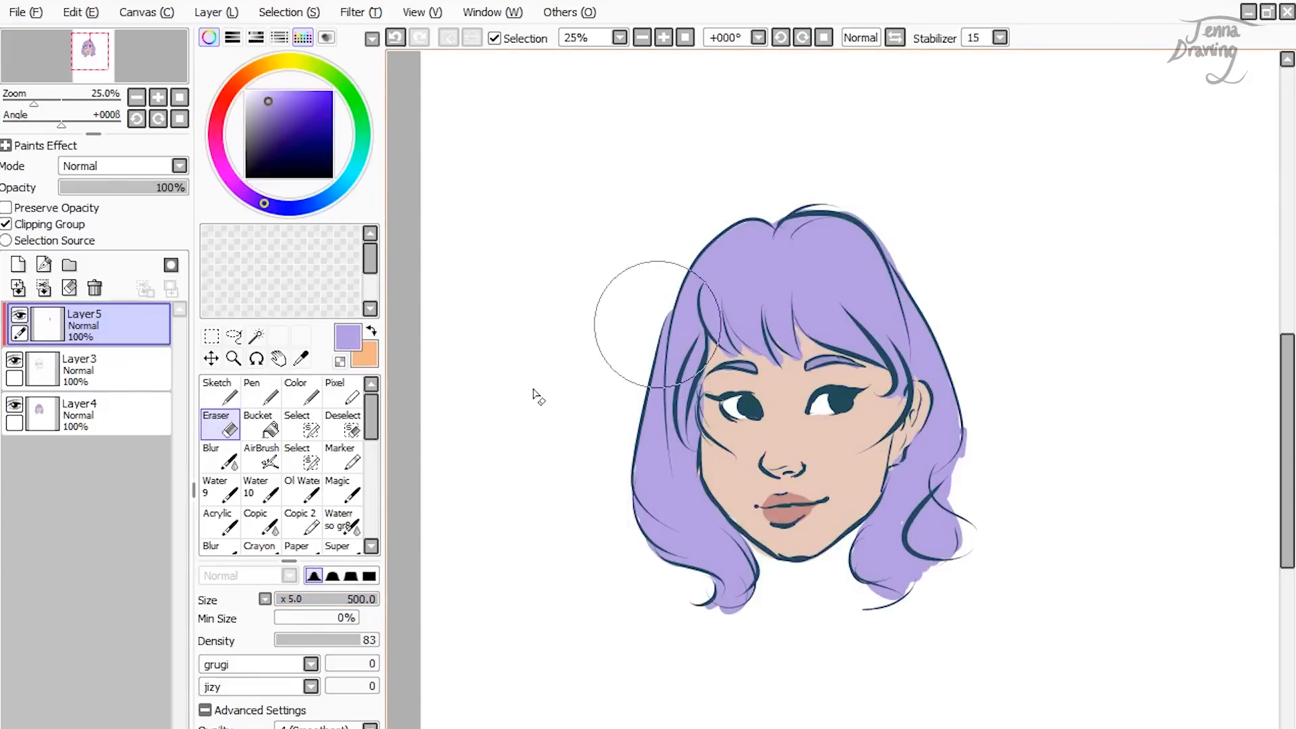
click(217, 391)
mouse_move(279, 108)
mouse_down()
mouse_move(267, 138)
mouse_move(272, 129)
mouse_up()
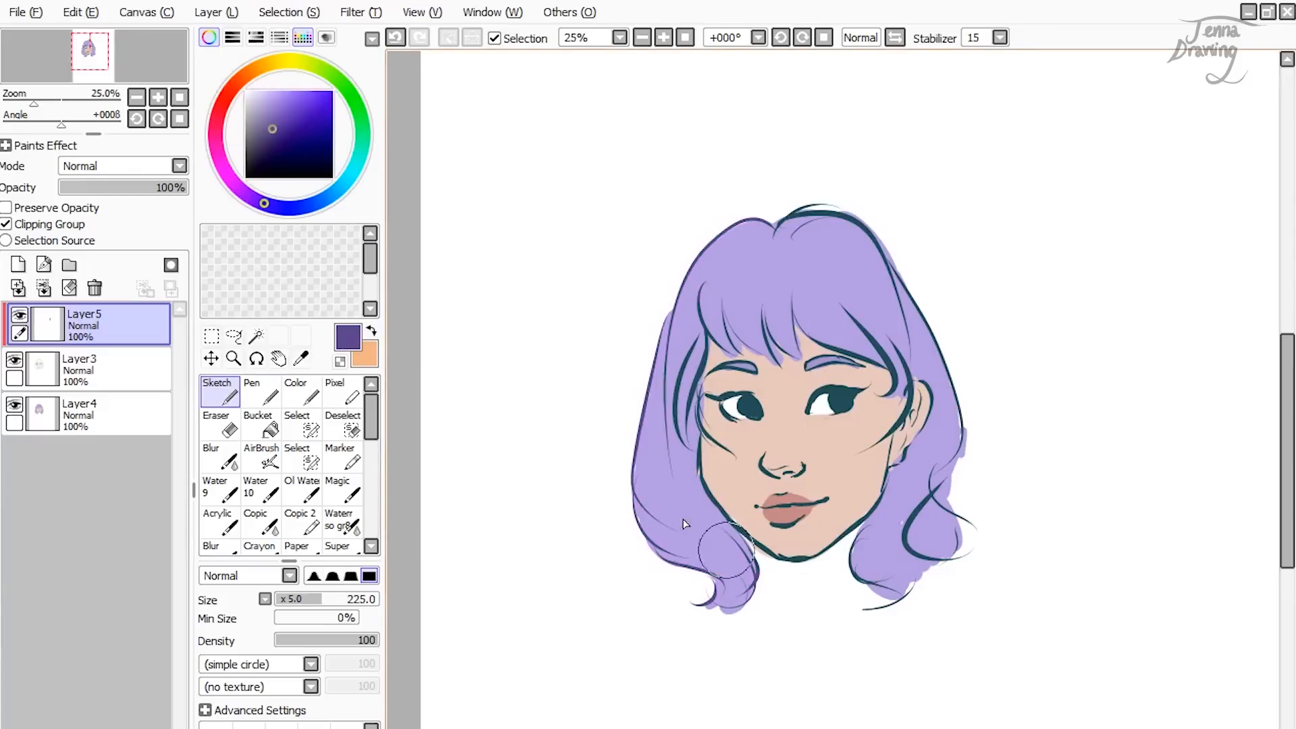
drag(684, 282, 691, 341)
mouse_move(774, 315)
mouse_down()
mouse_move(864, 356)
mouse_move(888, 302)
mouse_move(921, 272)
mouse_move(943, 378)
mouse_up()
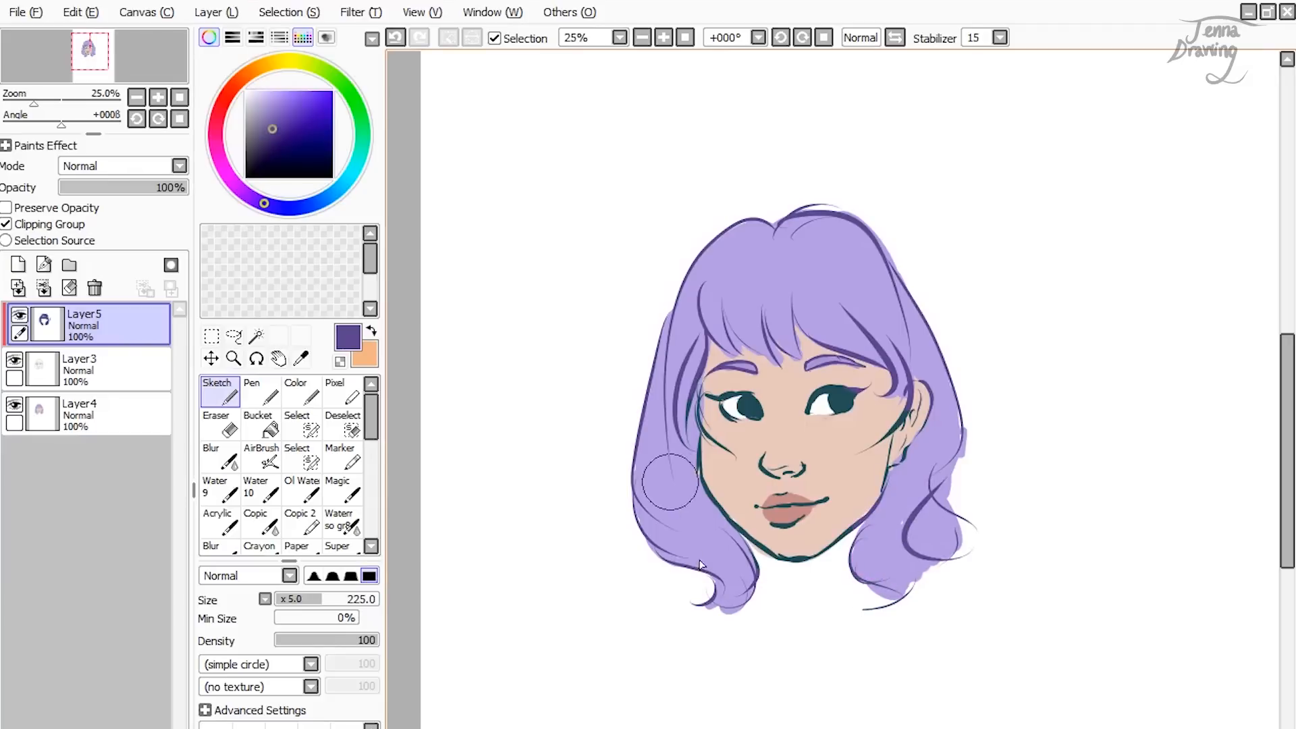
Step: Recolour the nose, face and ear lines with a brown darkened from the skin colour, using the Sketch brush at size 80
alt+click(741, 482)
mouse_move(278, 106)
mouse_down()
mouse_move(269, 131)
mouse_move(287, 118)
mouse_move(275, 112)
mouse_up()
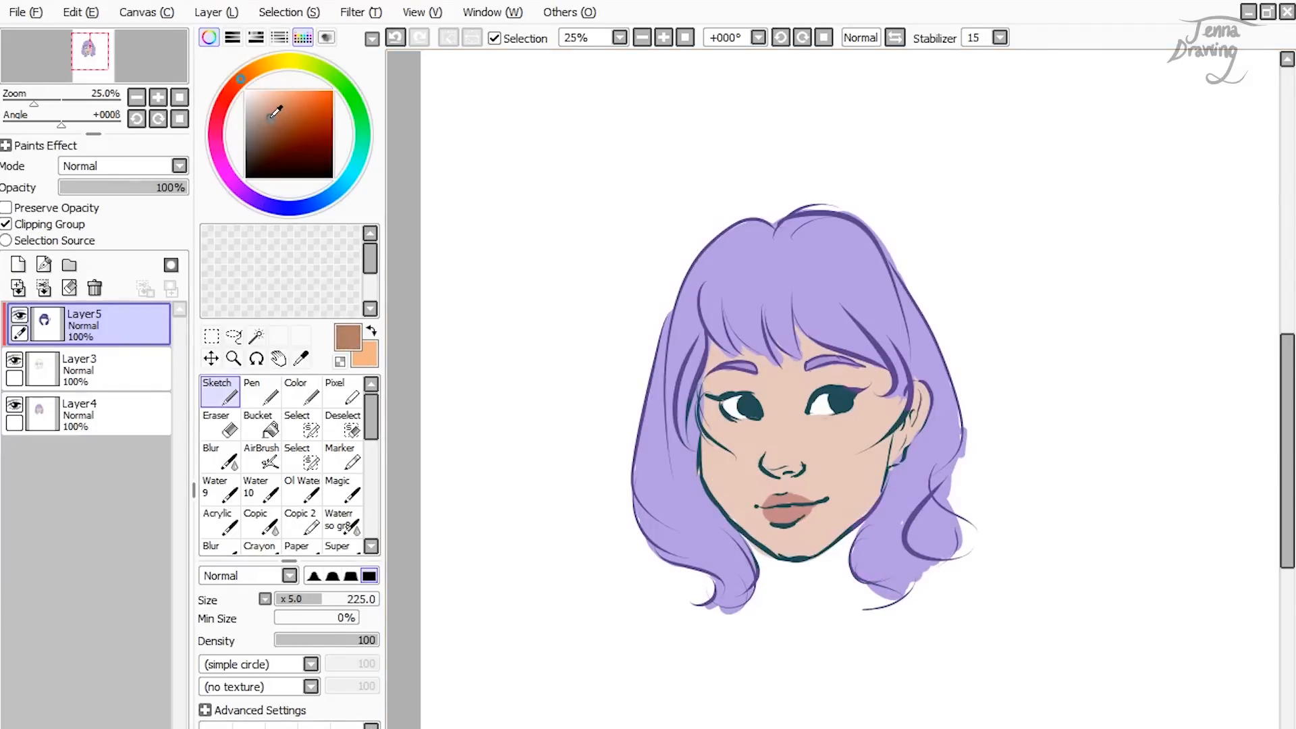
drag(300, 599, 294, 600)
drag(768, 455, 793, 466)
mouse_move(698, 441)
mouse_down()
mouse_move(719, 498)
mouse_move(692, 470)
mouse_move(742, 534)
mouse_move(765, 542)
mouse_move(723, 507)
mouse_move(801, 561)
mouse_move(915, 442)
mouse_move(897, 444)
mouse_move(923, 429)
mouse_move(922, 382)
mouse_up()
Step: Recolour the line art of both eyes in dark grey
drag(274, 140, 246, 155)
drag(820, 415, 852, 391)
mouse_move(750, 397)
mouse_down()
mouse_move(734, 414)
mouse_move(718, 397)
mouse_move(732, 410)
mouse_up()
Step: Recolour the lip lines with a dark red based on the lip colour, and sample the brown of the face outline for touch-ups
alt+click(789, 503)
drag(269, 112, 272, 127)
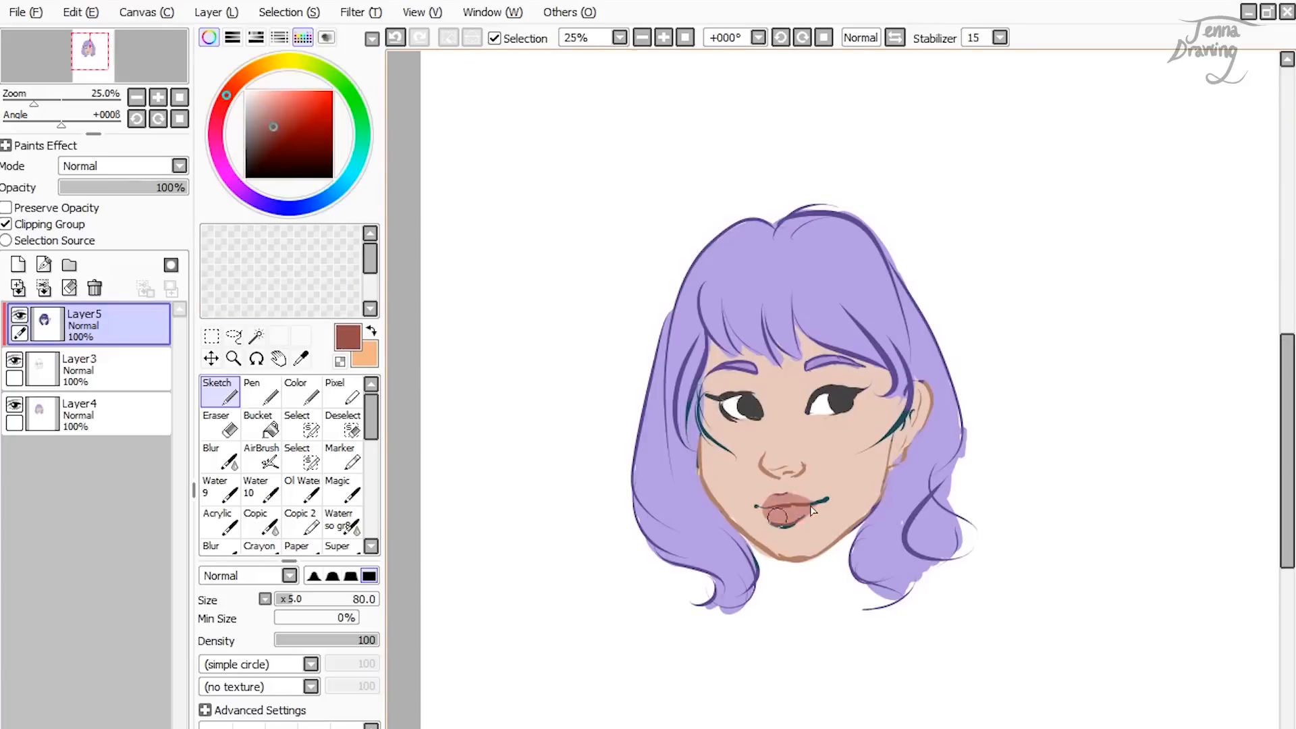
alt+click(721, 510)
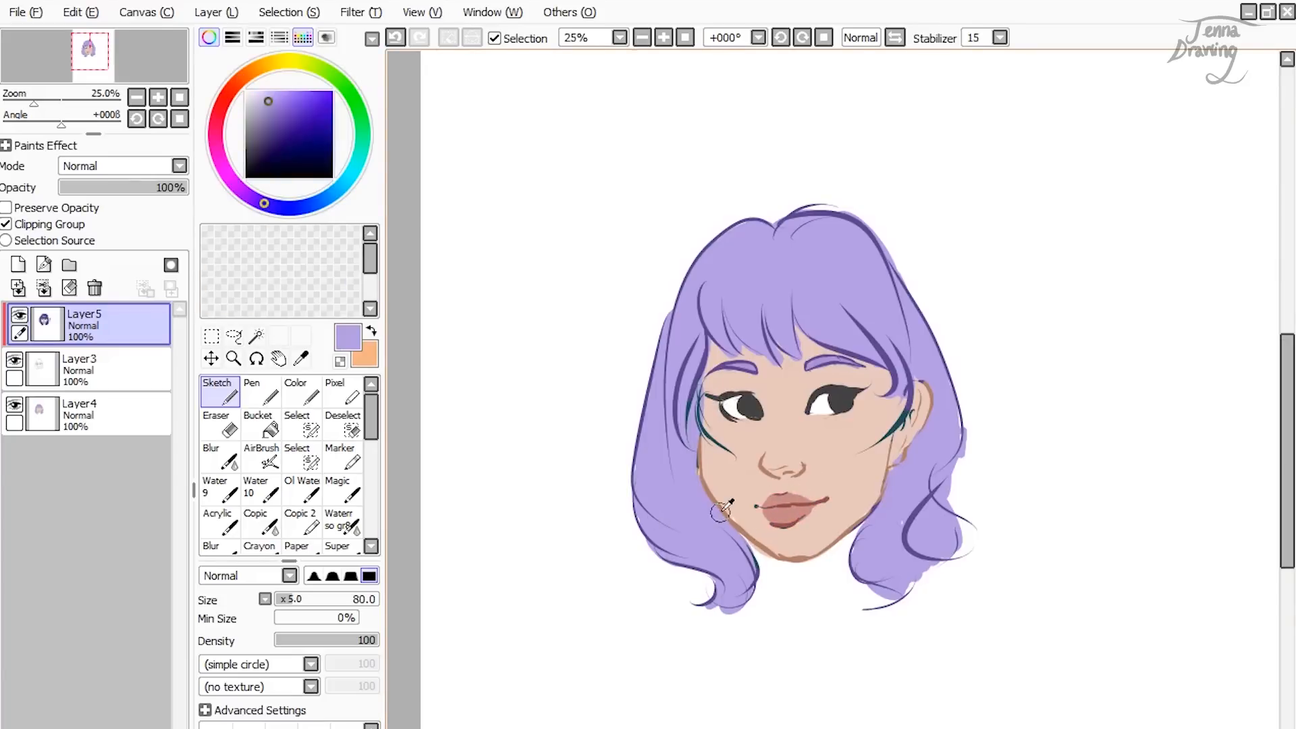
alt+click(720, 510)
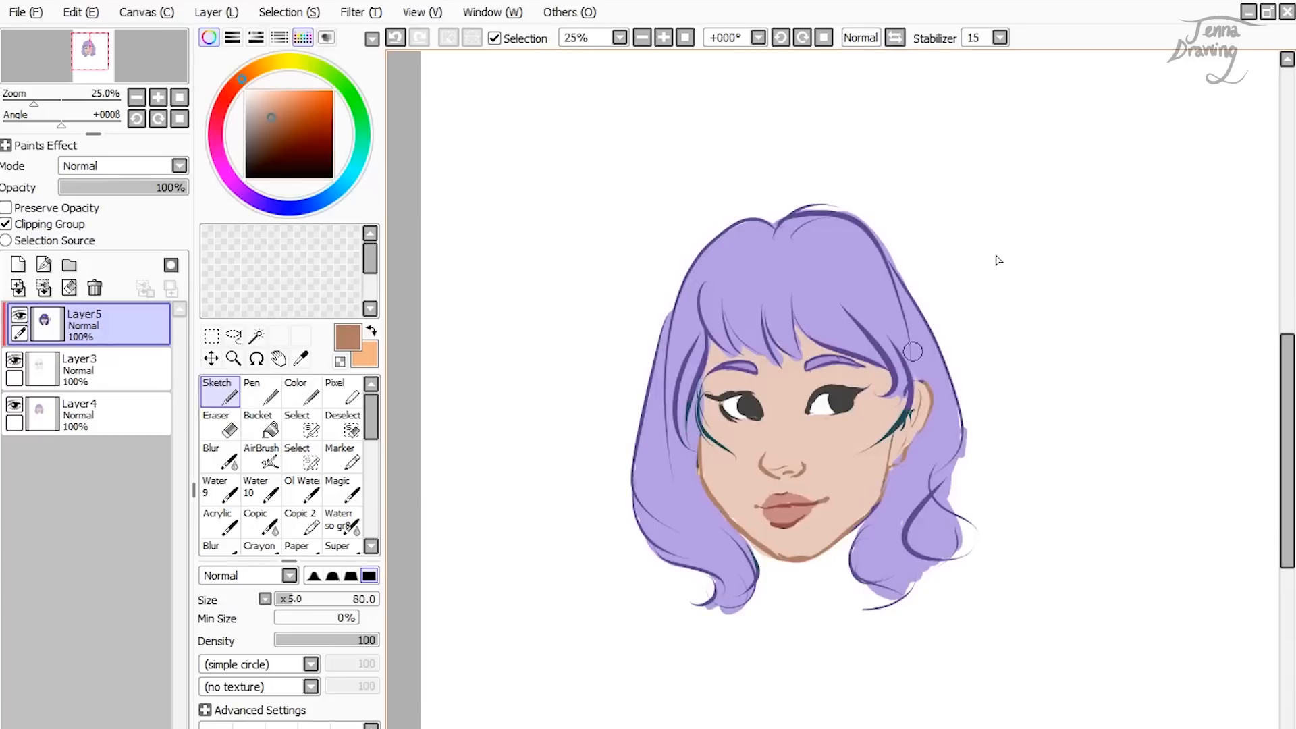
Step: Turn on Preserve Opacity for Layer4, test it with brown strokes across the portrait, and undo the strokes
click(88, 412)
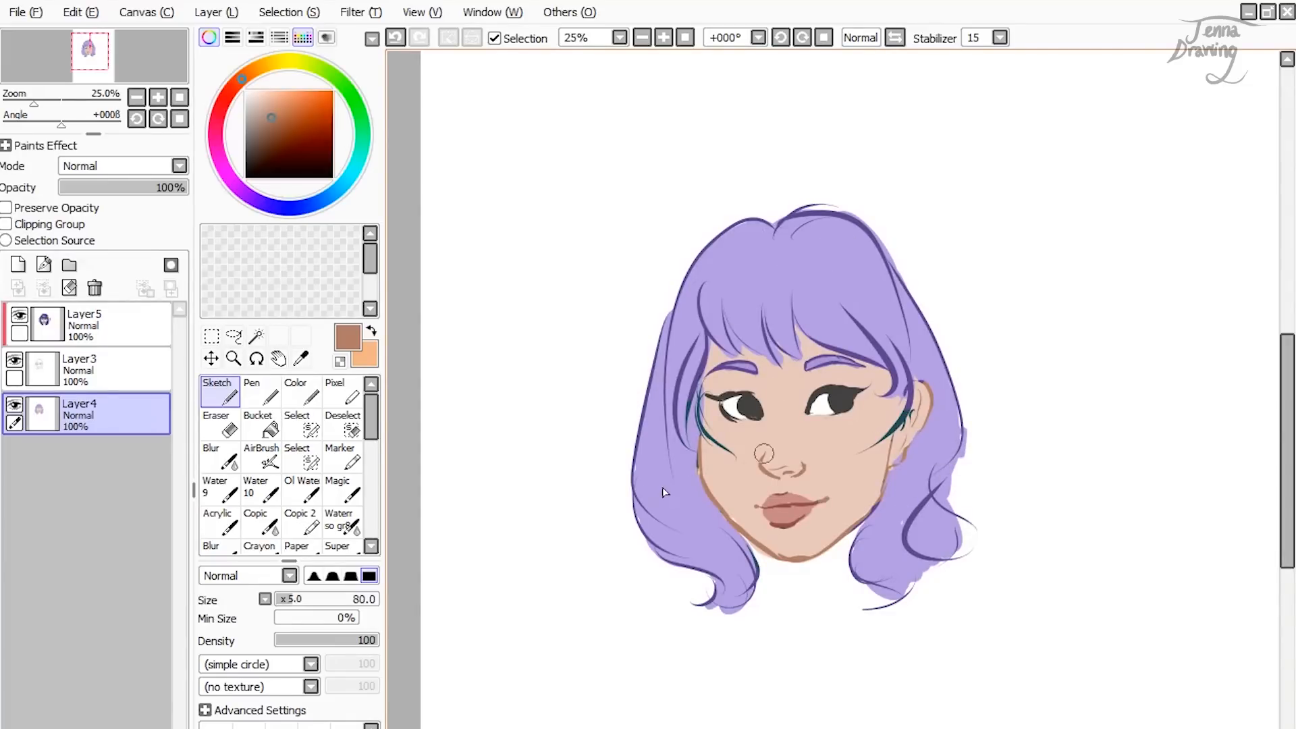
click(84, 213)
mouse_move(587, 538)
mouse_down()
mouse_move(686, 457)
mouse_move(622, 555)
mouse_move(662, 590)
mouse_move(667, 620)
mouse_move(736, 596)
mouse_move(662, 657)
mouse_move(746, 498)
mouse_move(567, 514)
mouse_move(822, 278)
mouse_move(853, 271)
mouse_move(657, 411)
mouse_move(956, 291)
mouse_move(719, 430)
mouse_move(818, 382)
mouse_move(859, 429)
mouse_move(813, 507)
mouse_up()
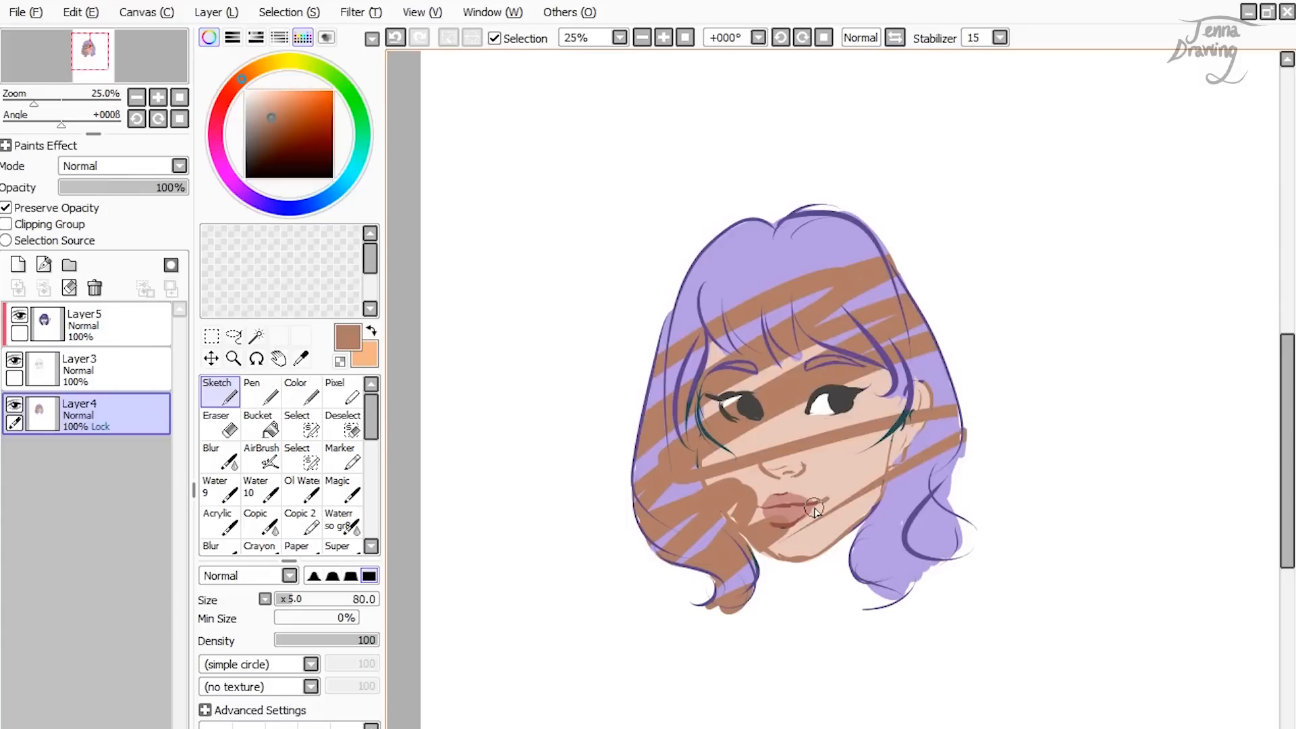
key(ctrl+z)
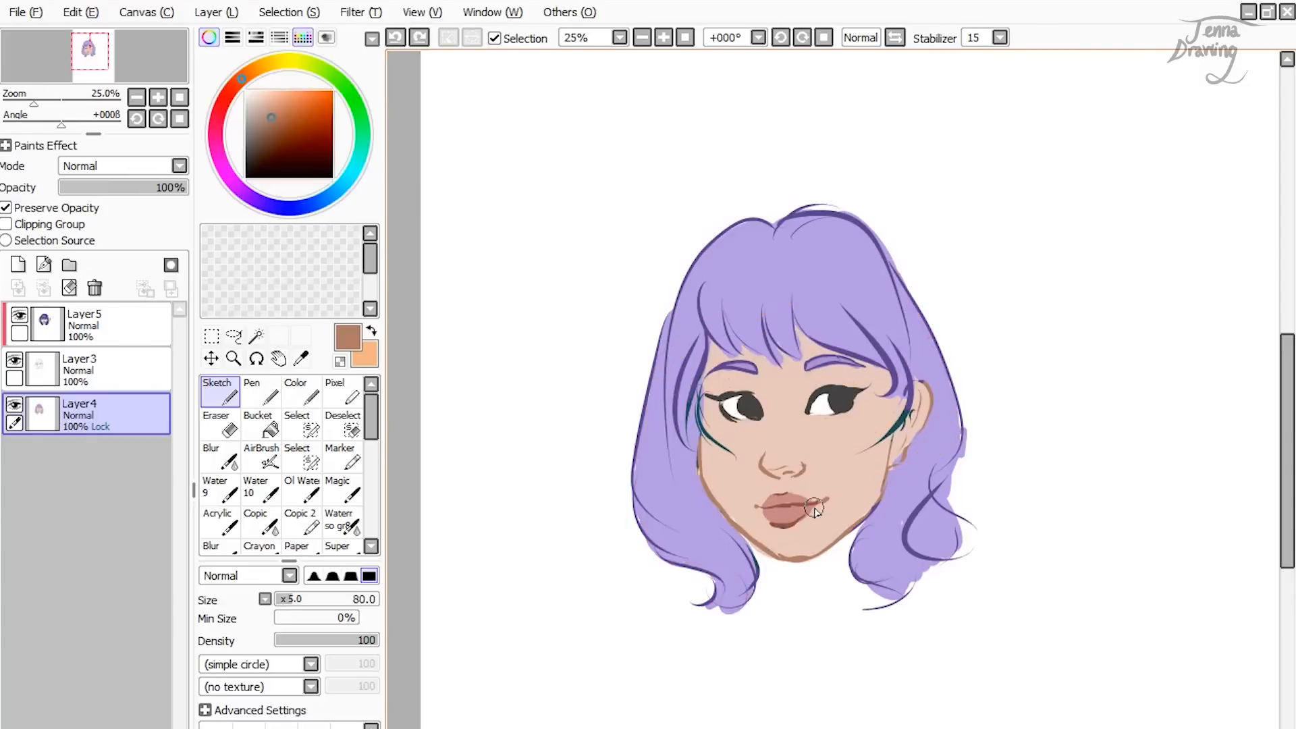
Step: Merge clipped Layer5 and line art Layer3 down into Layer4
click(102, 371)
click(120, 319)
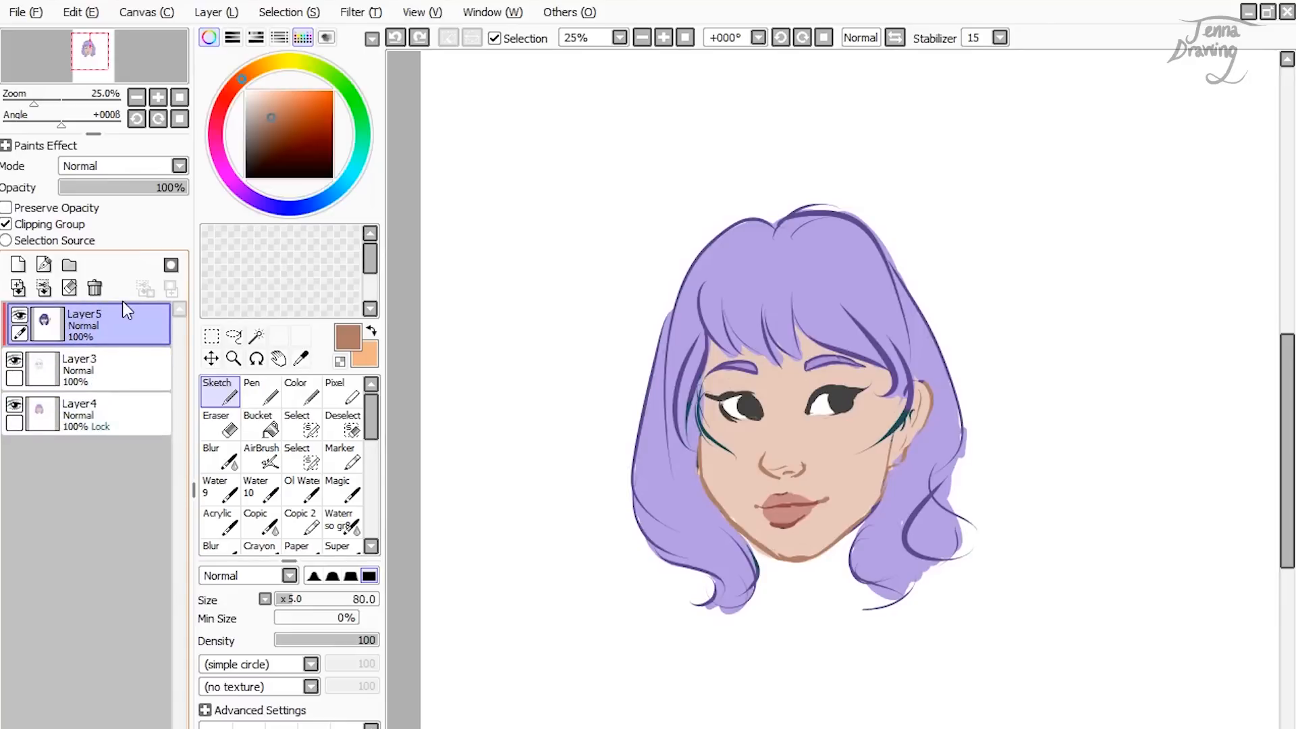
key(ctrl+e)
key(ctrl+e)
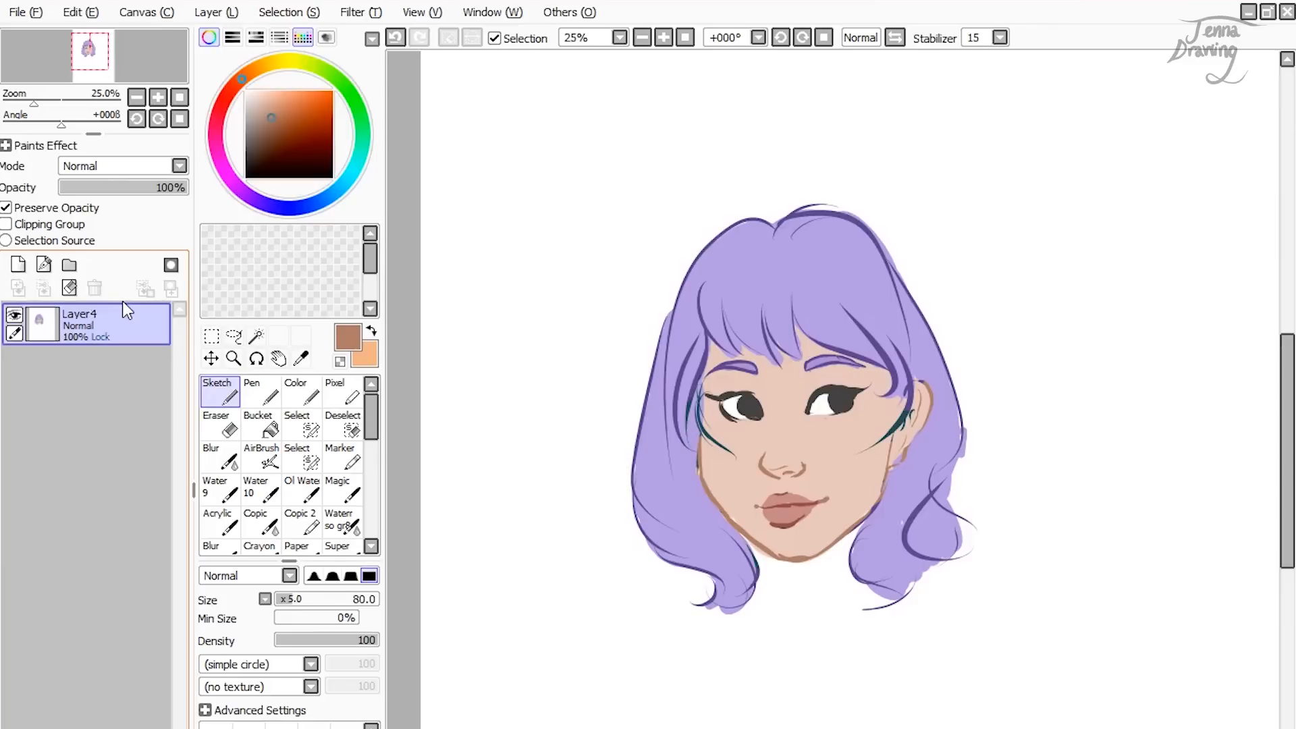
Step: Examine the merged portrait with the Zoom tool, first close up on the face edge and hair, and then with the whole page in view
click(238, 361)
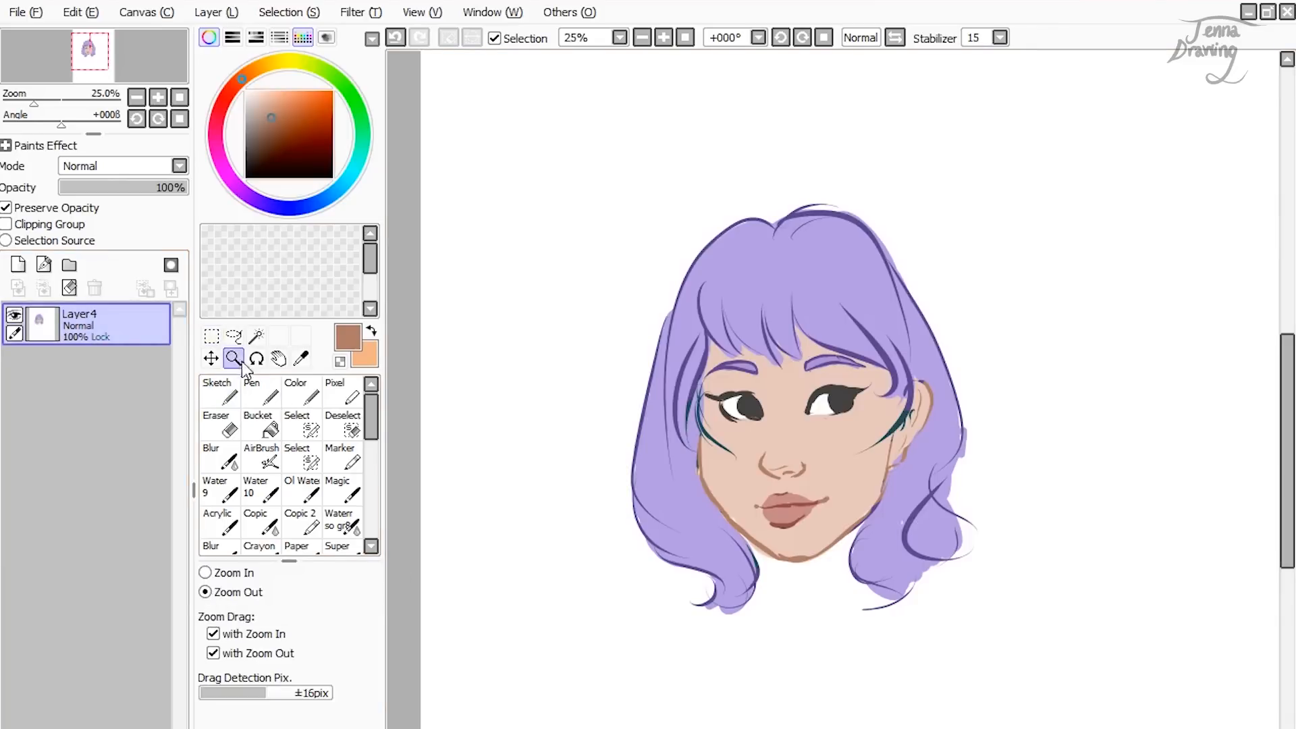
click(657, 468)
drag(681, 467, 666, 457)
click(665, 457)
click(666, 451)
click(672, 440)
click(674, 436)
click(675, 432)
click(676, 429)
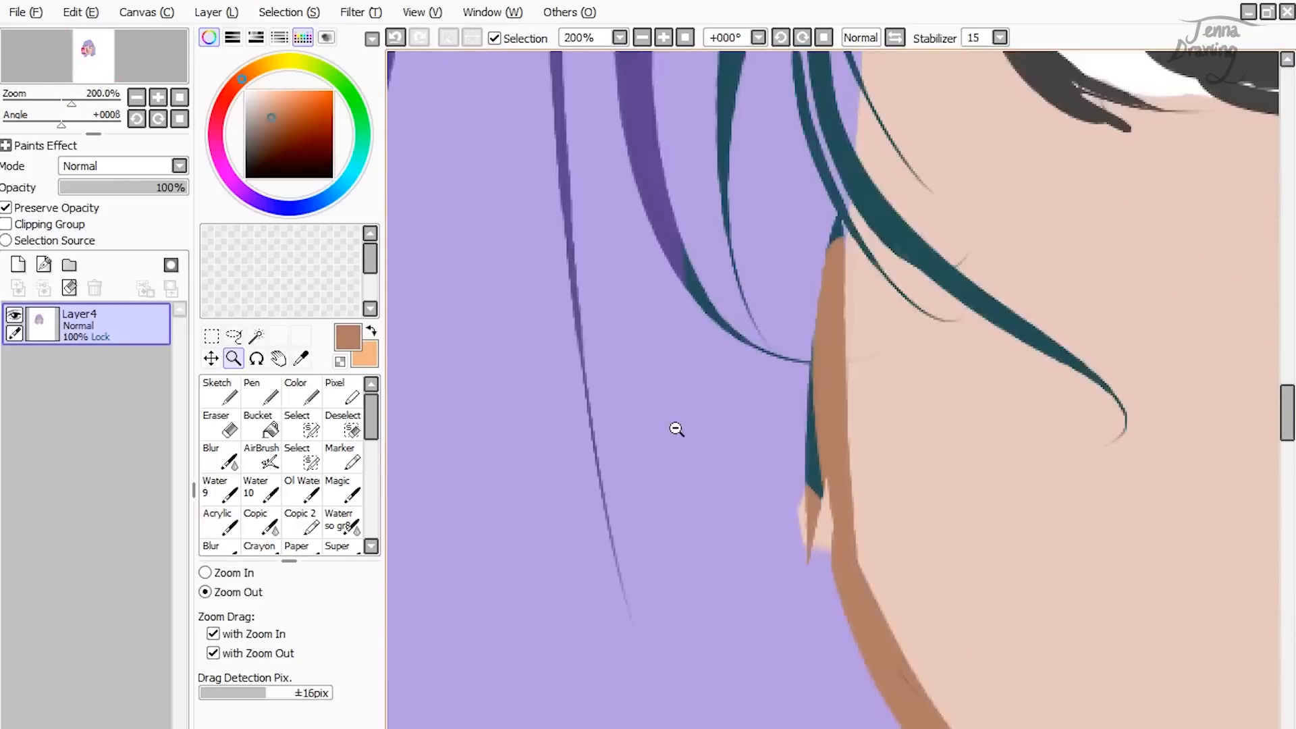
click(678, 431)
click(686, 434)
click(686, 432)
click(686, 429)
click(686, 428)
click(689, 427)
click(691, 427)
click(693, 426)
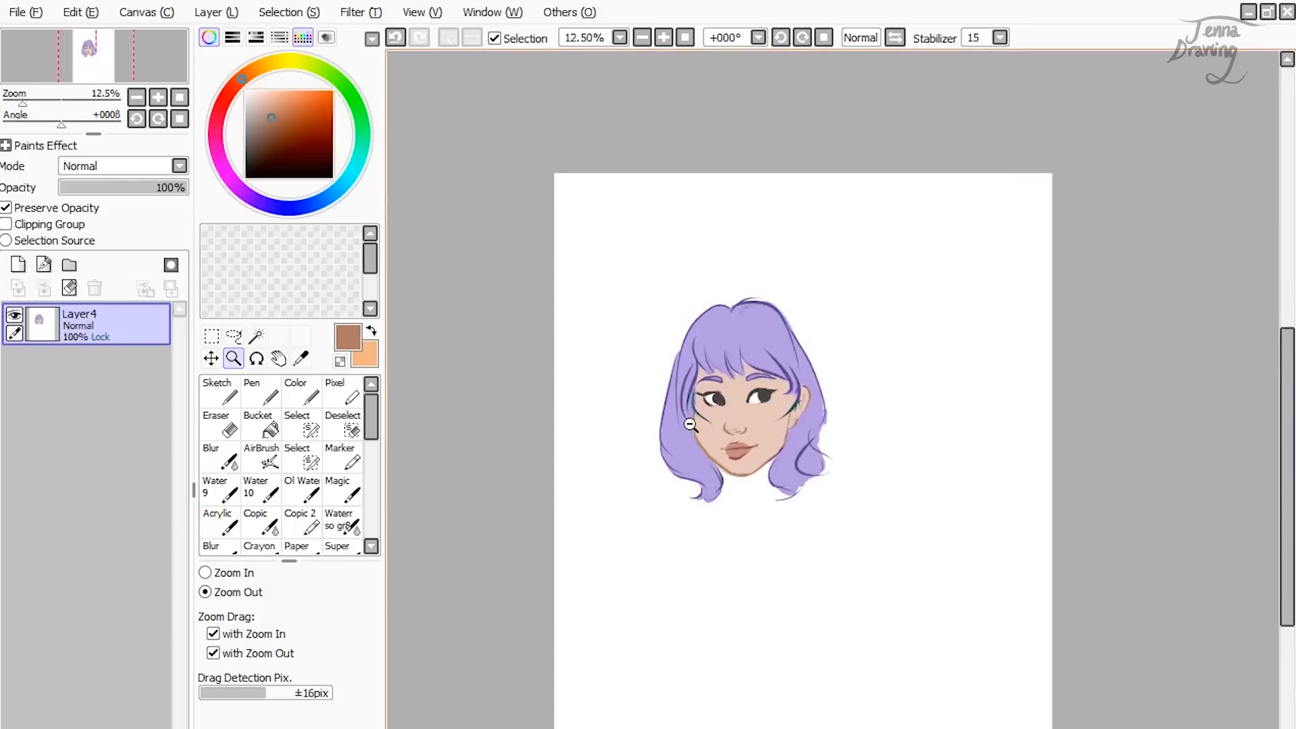
click(692, 427)
Step: Move the merged portrait on Layer4 towards the centre of the page with the Move tool
click(211, 358)
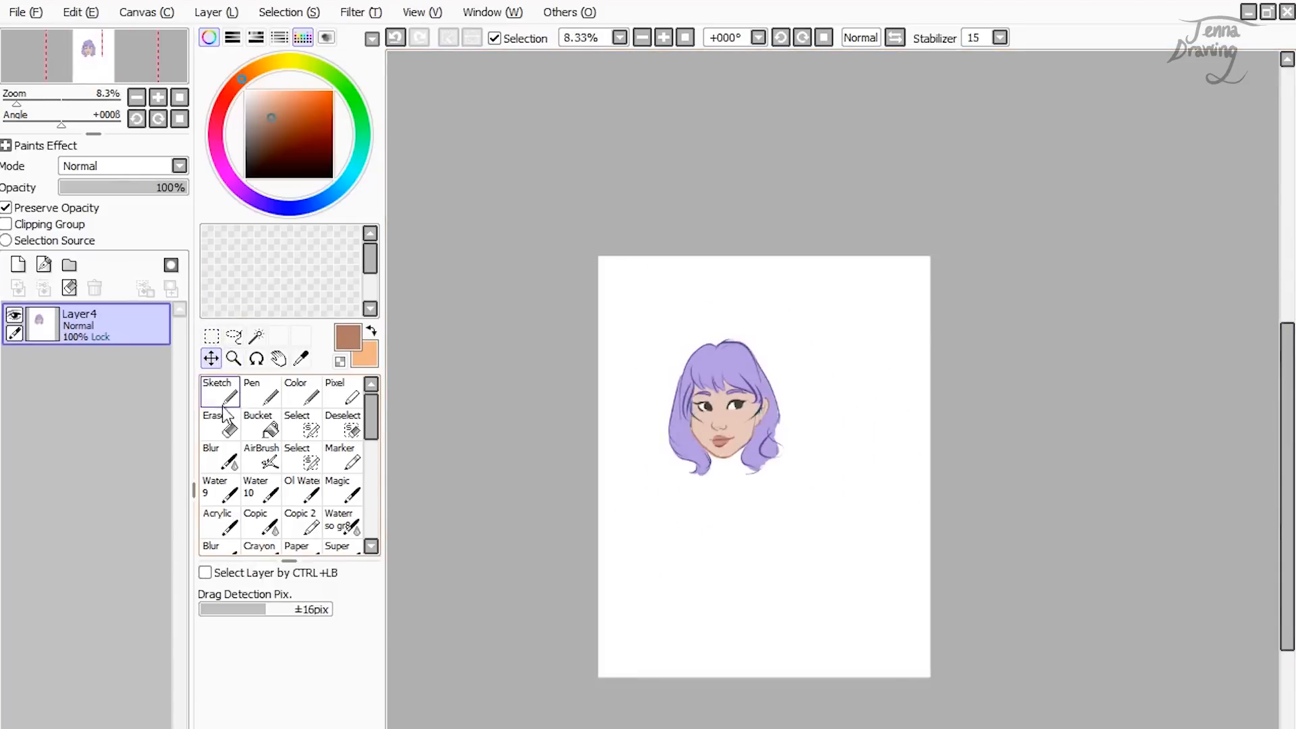
drag(699, 450, 743, 477)
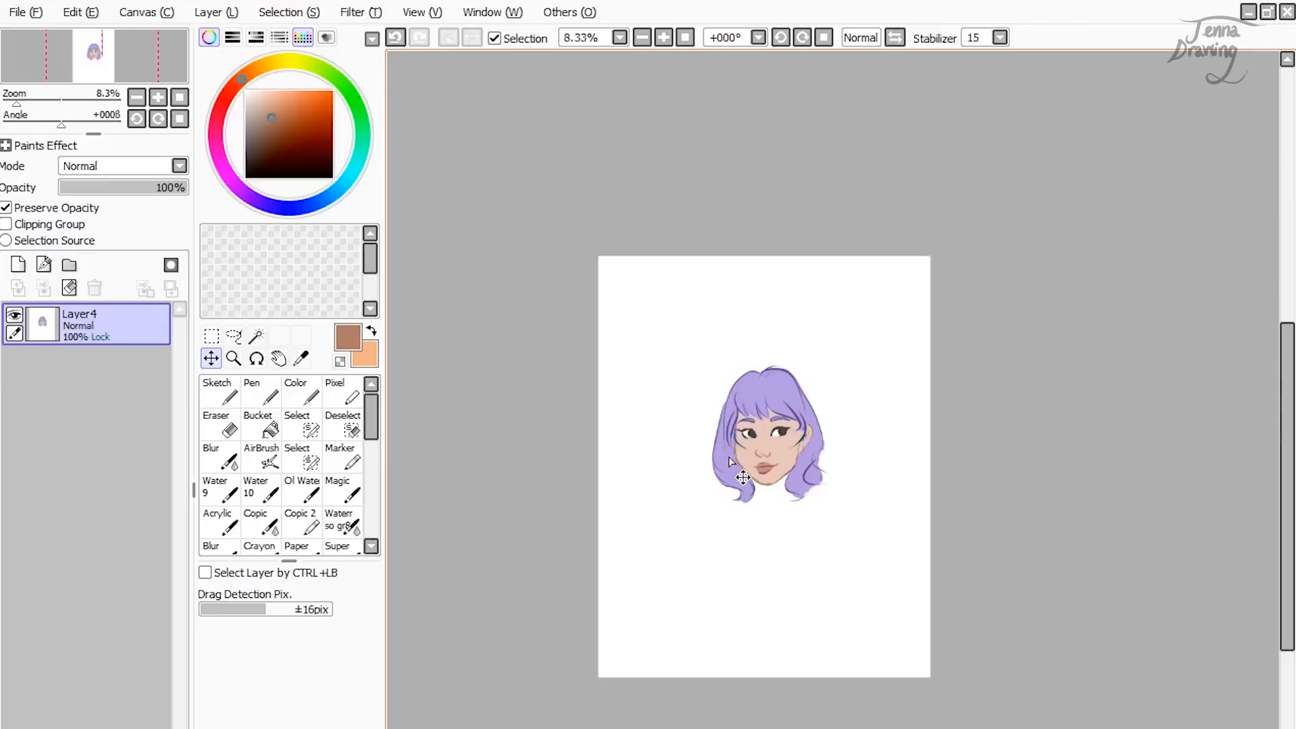